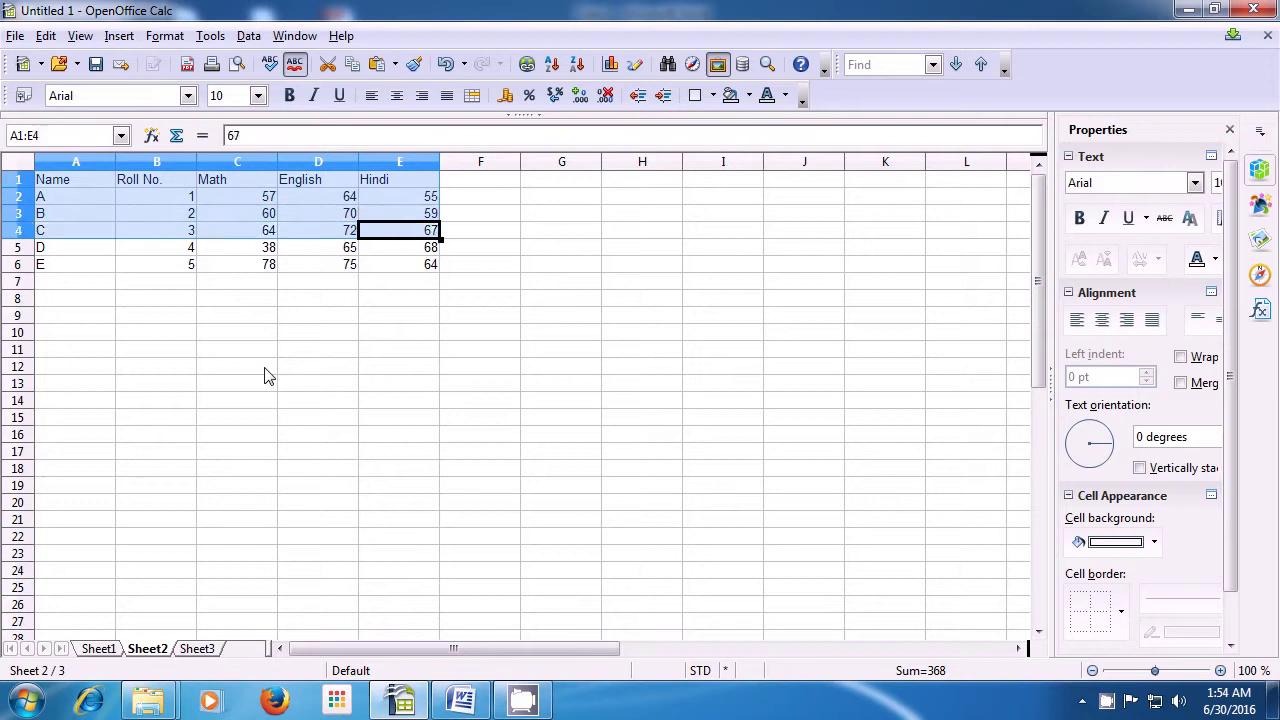
Select the marks table A1:E6 on Sheet2 and copy it
{"action": "key", "text": "shift+Down"}
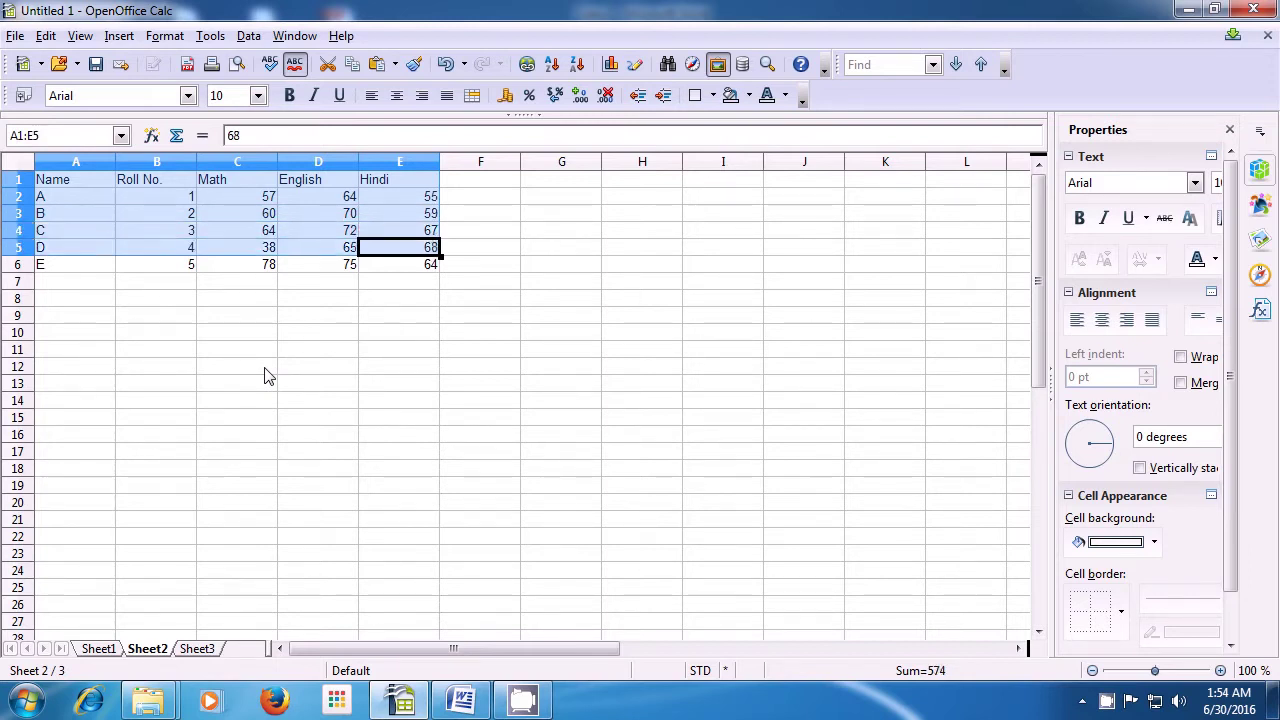
{"action": "key", "text": "shift+Down"}
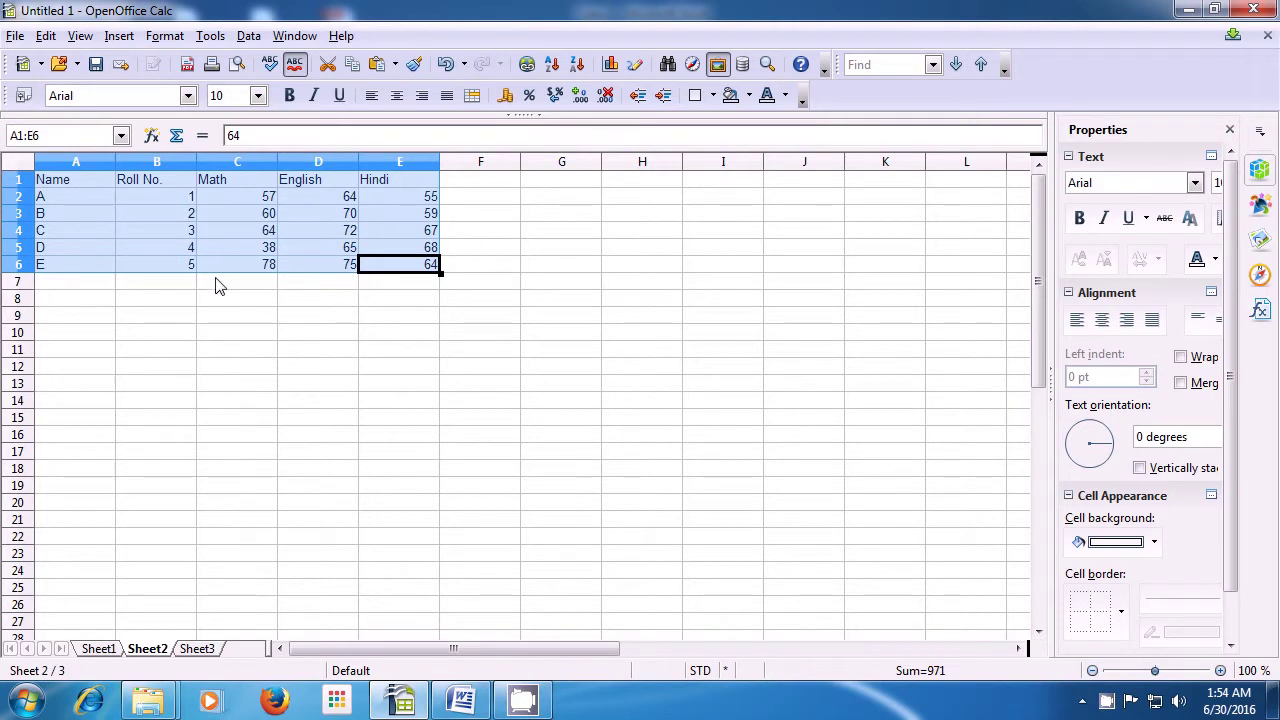
{"action": "left_click", "coordinate": [45, 37]}
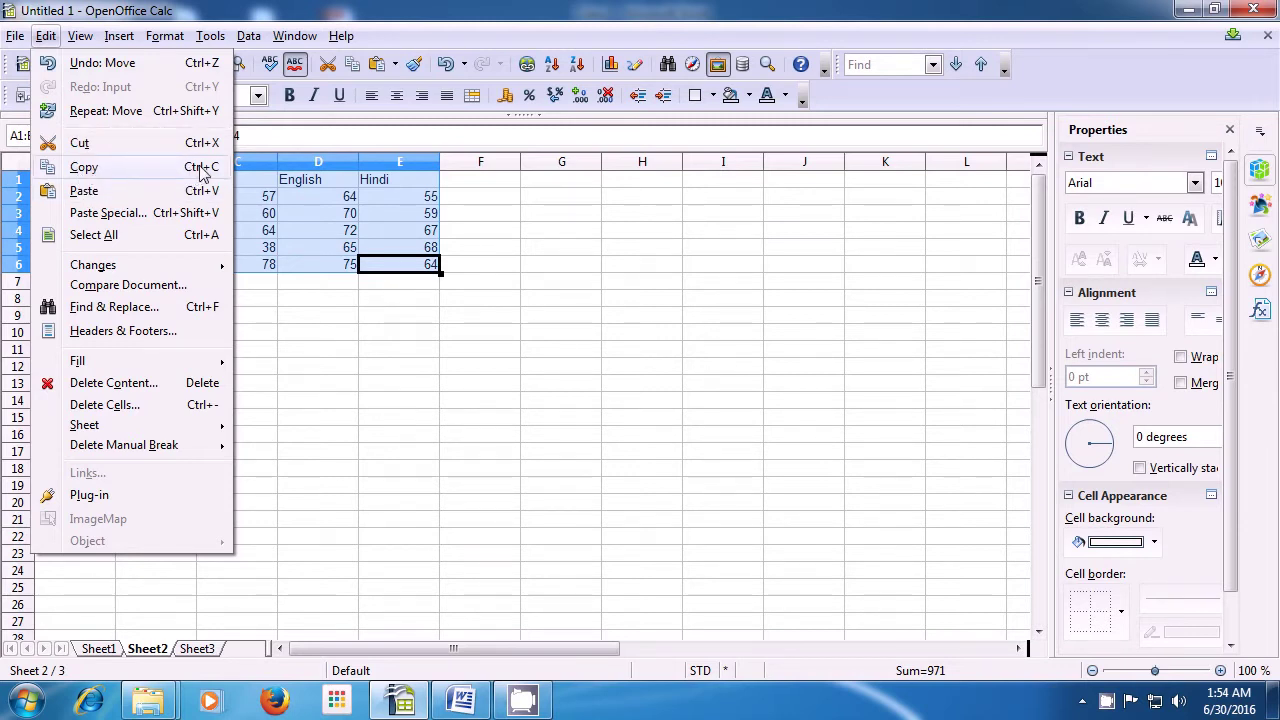
{"action": "left_click", "coordinate": [95, 175]}
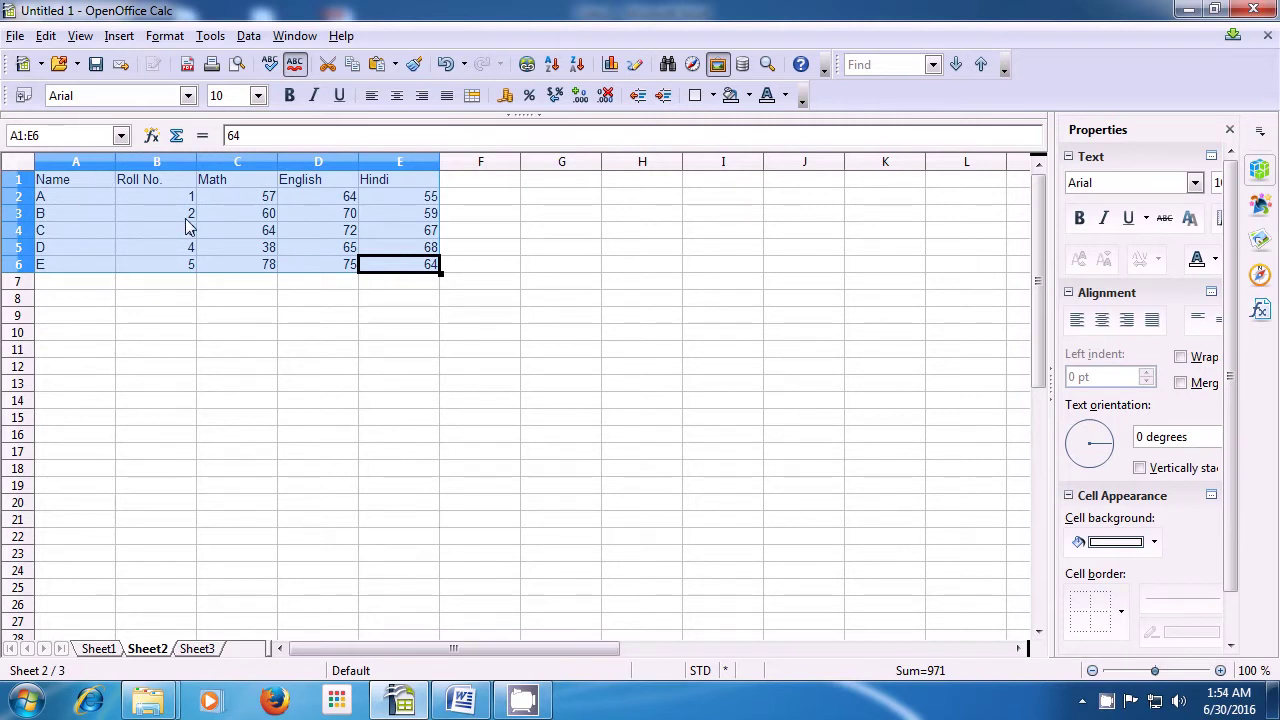
Paste the copied table into Sheet1 starting at cell A1 and compare it with the original on Sheet2
{"action": "left_click", "coordinate": [99, 650]}
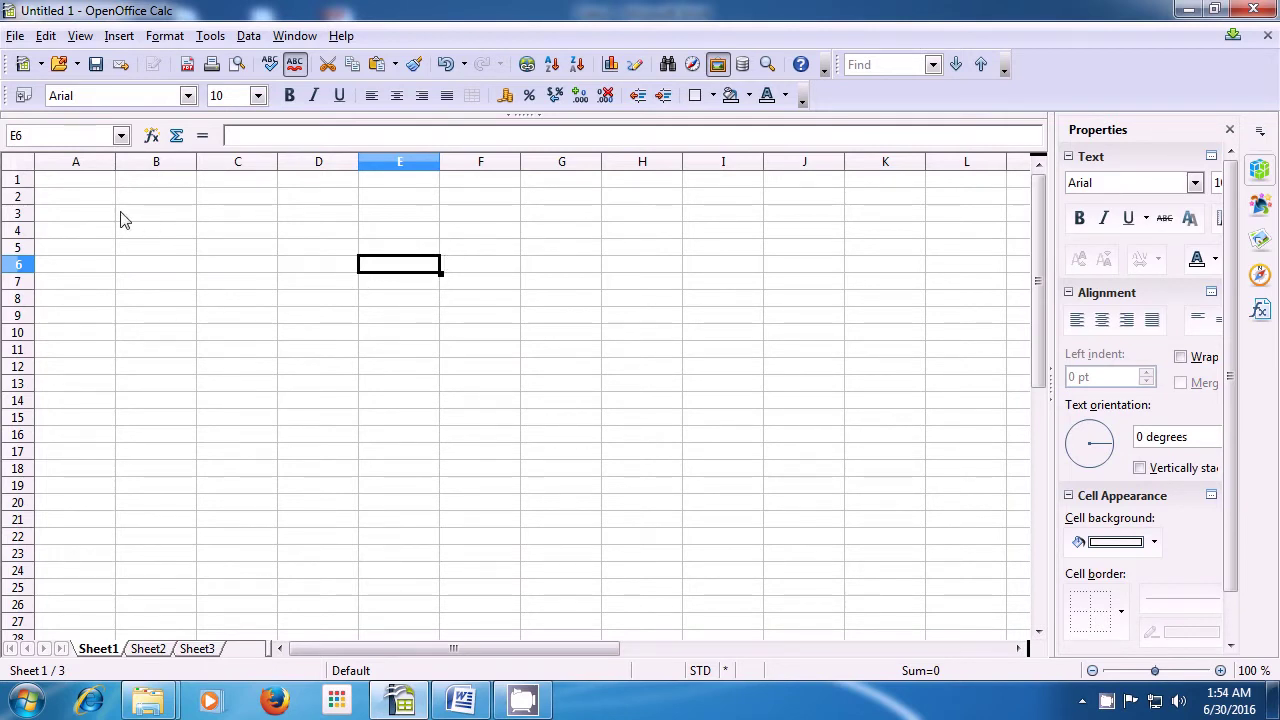
{"action": "left_click", "coordinate": [73, 184]}
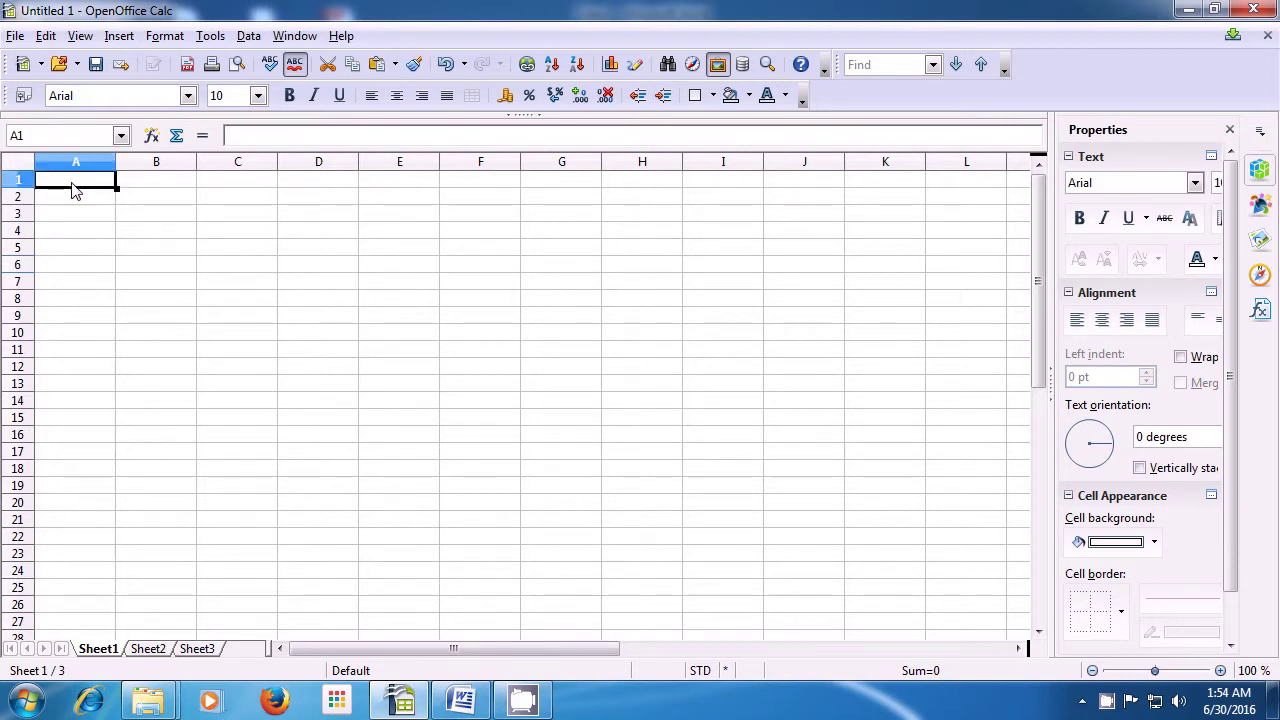
{"action": "key", "text": "ctrl+v"}
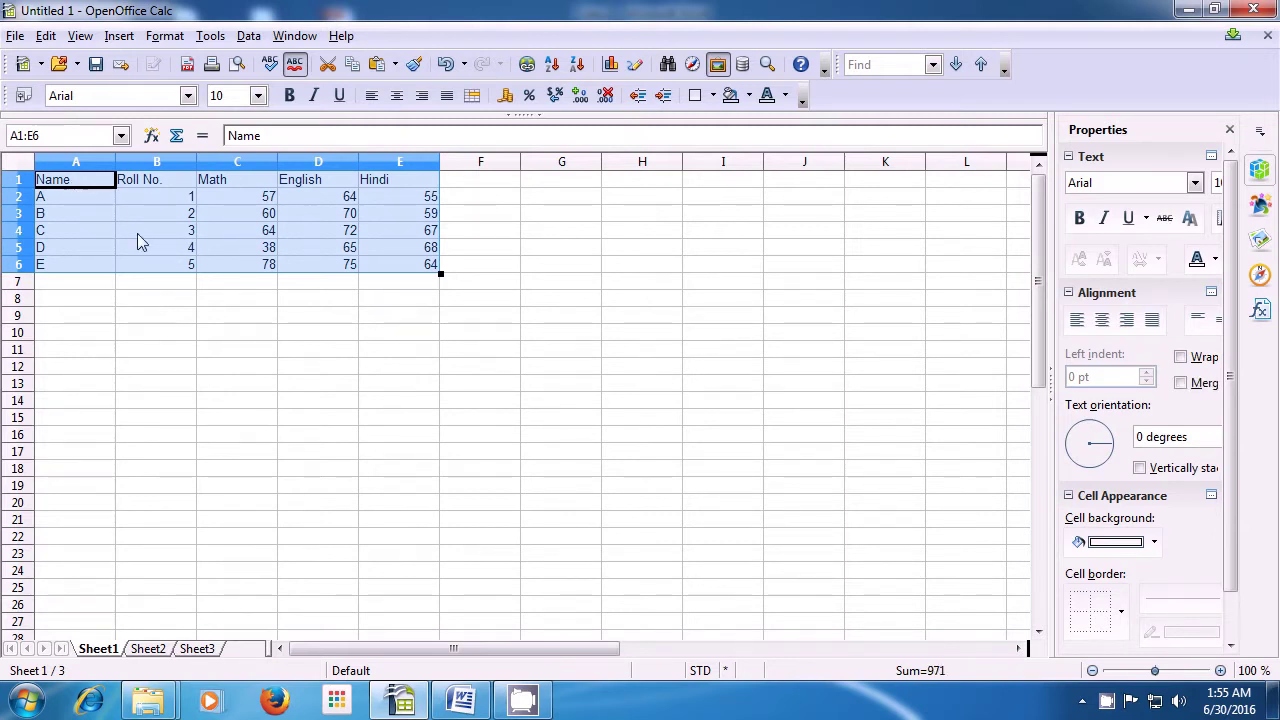
{"action": "left_click", "coordinate": [218, 328]}
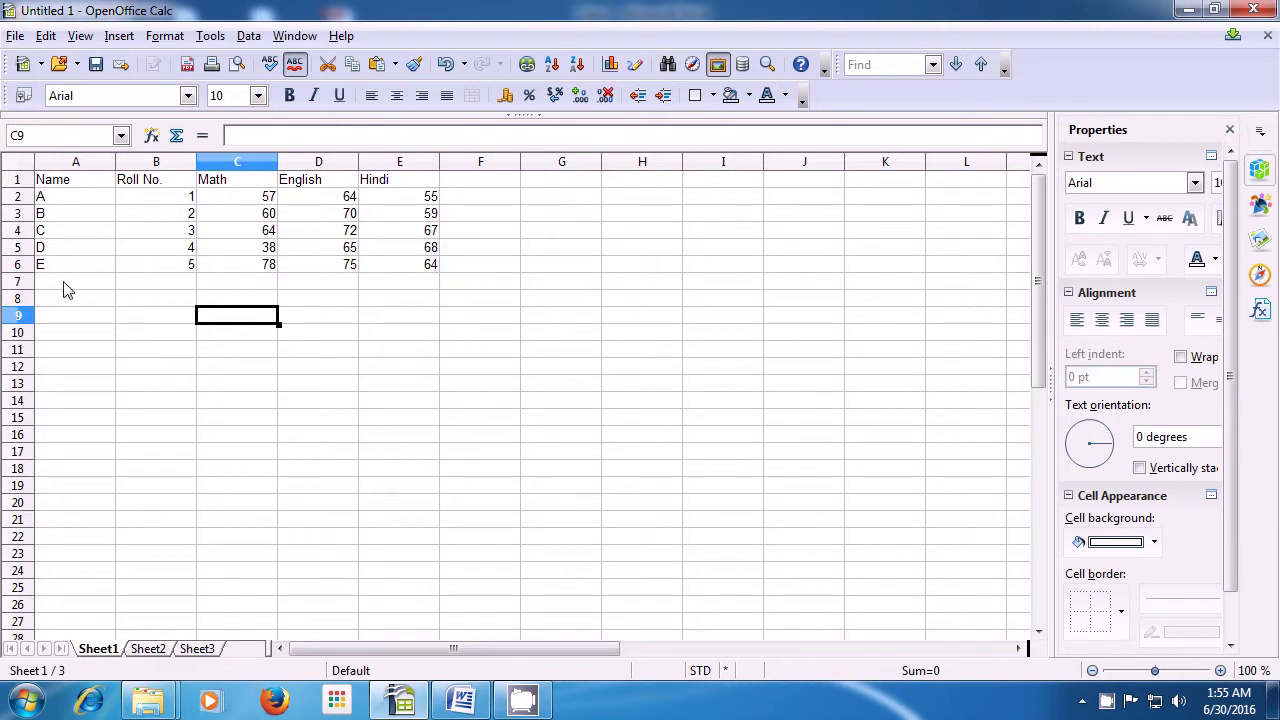
{"action": "left_click", "coordinate": [158, 649]}
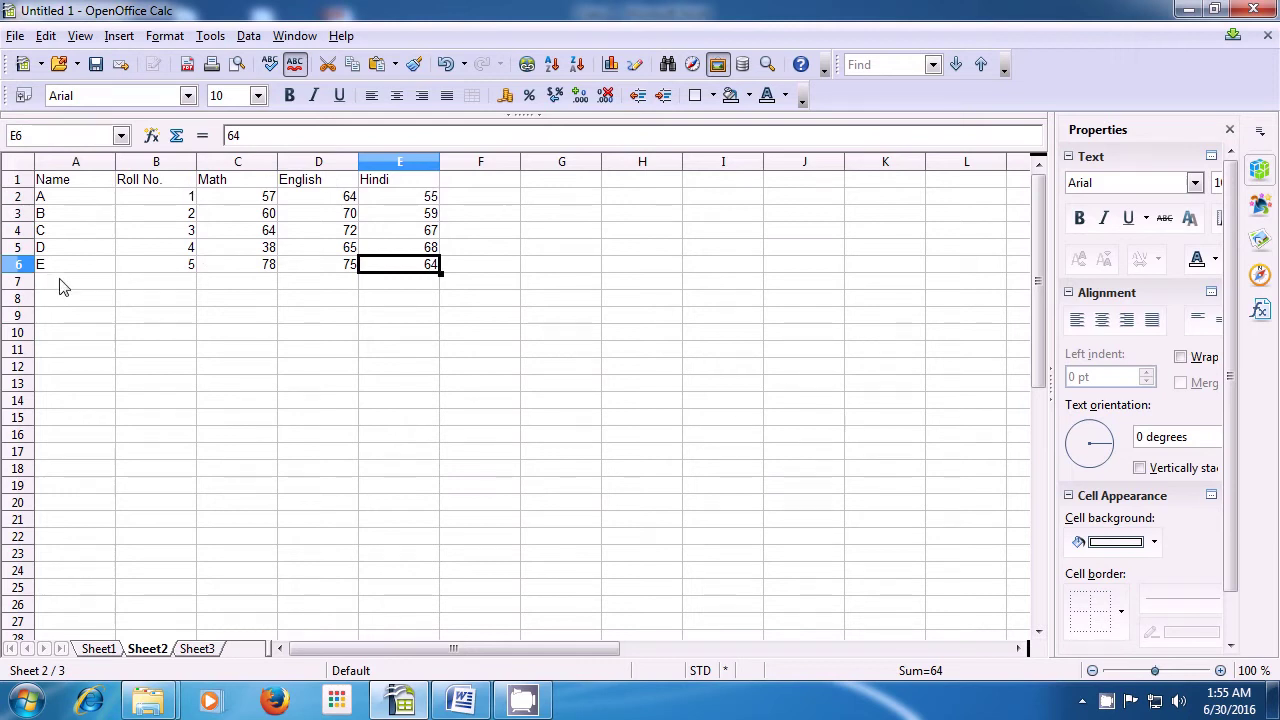
{"action": "left_click", "coordinate": [100, 649]}
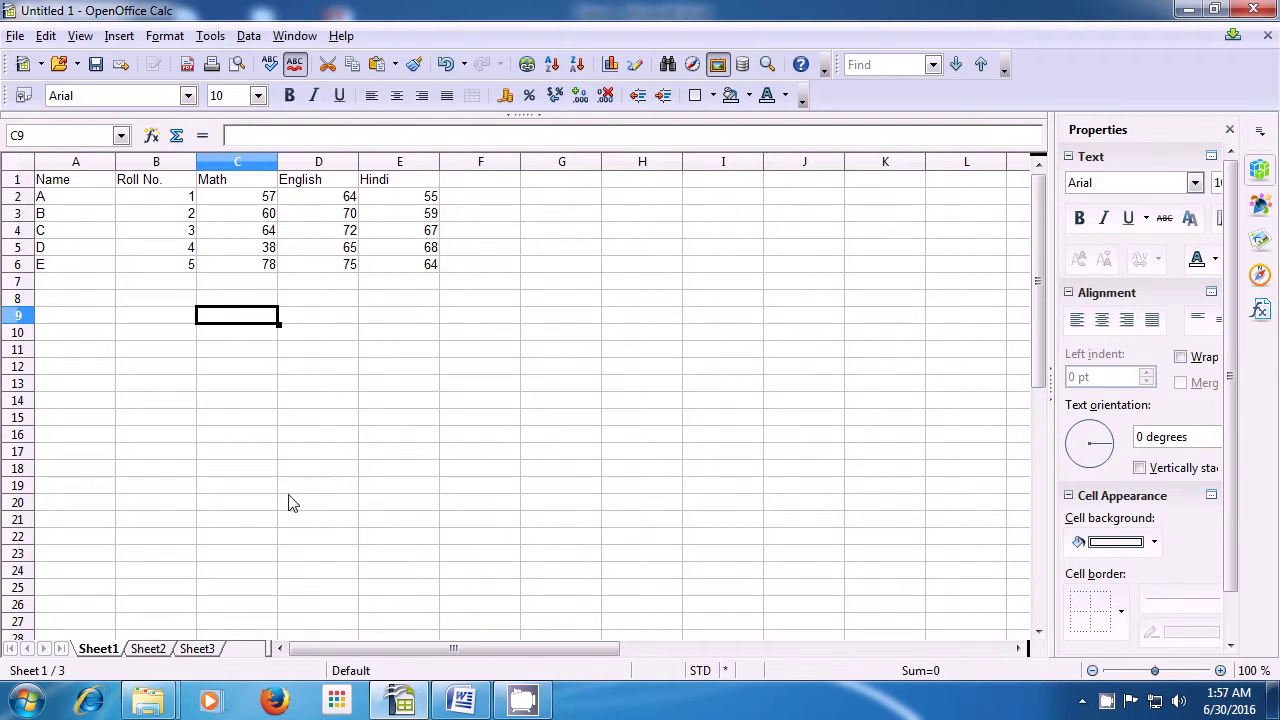
Search Sheet2 for "a" with Find & Replace, continuing from the beginning of the sheet and stepping through the matches to cell A2
{"action": "left_click", "coordinate": [146, 652]}
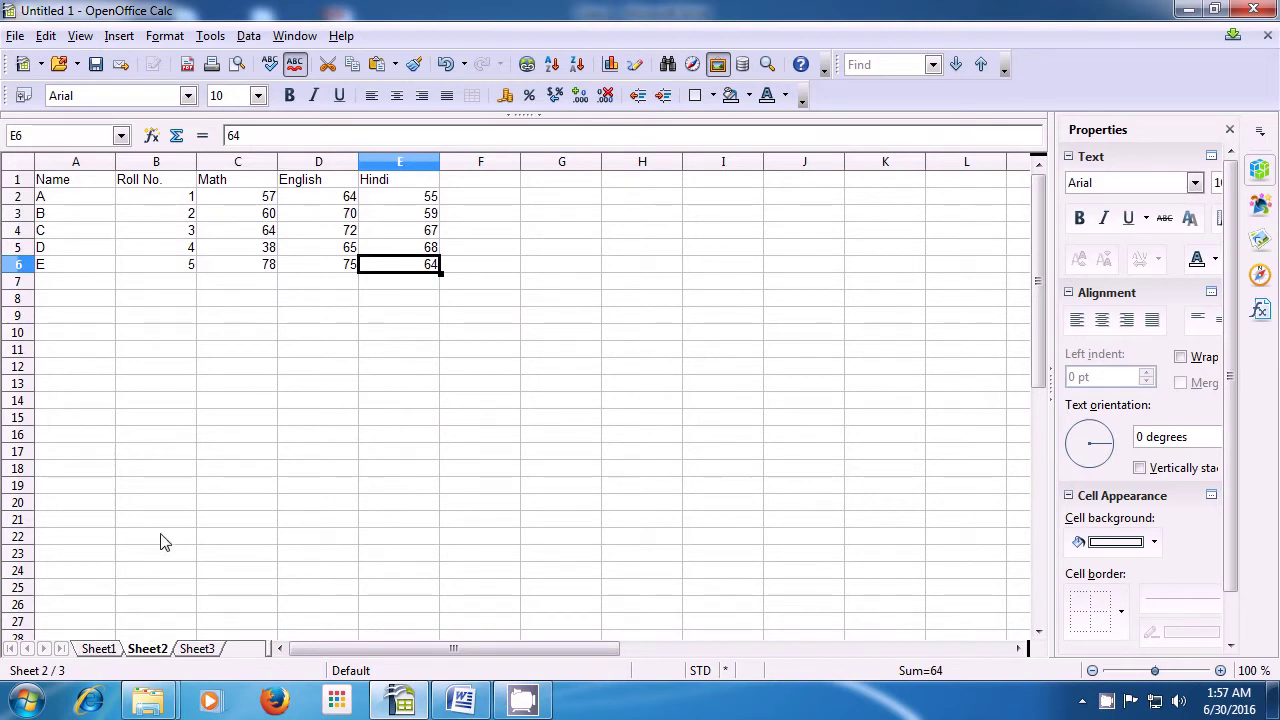
{"action": "left_click", "coordinate": [311, 349]}
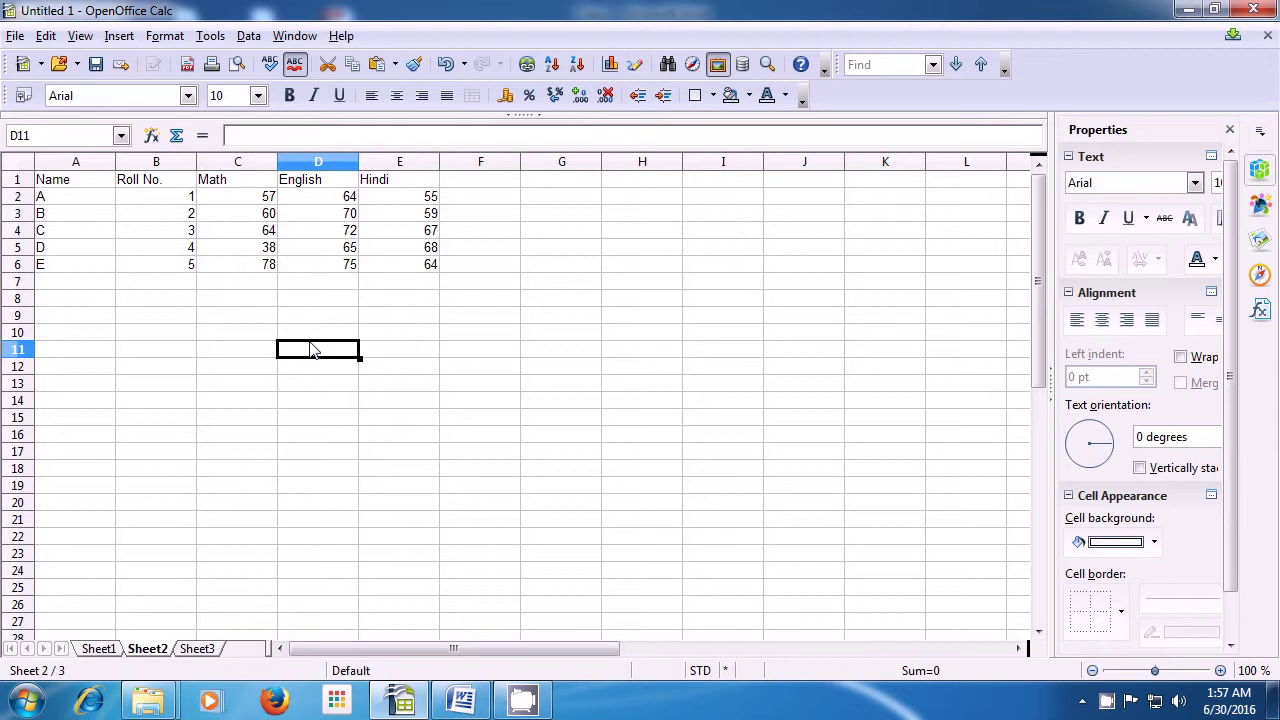
{"action": "left_click", "coordinate": [44, 36]}
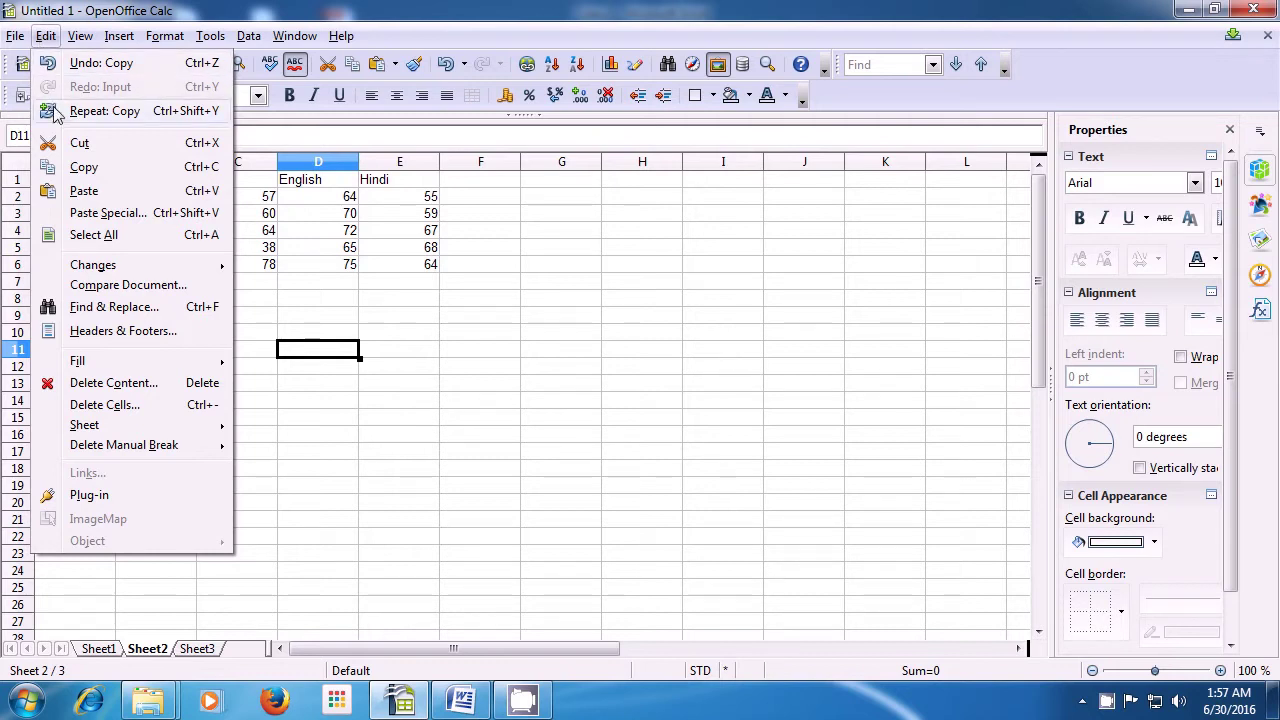
{"action": "left_click", "coordinate": [199, 315]}
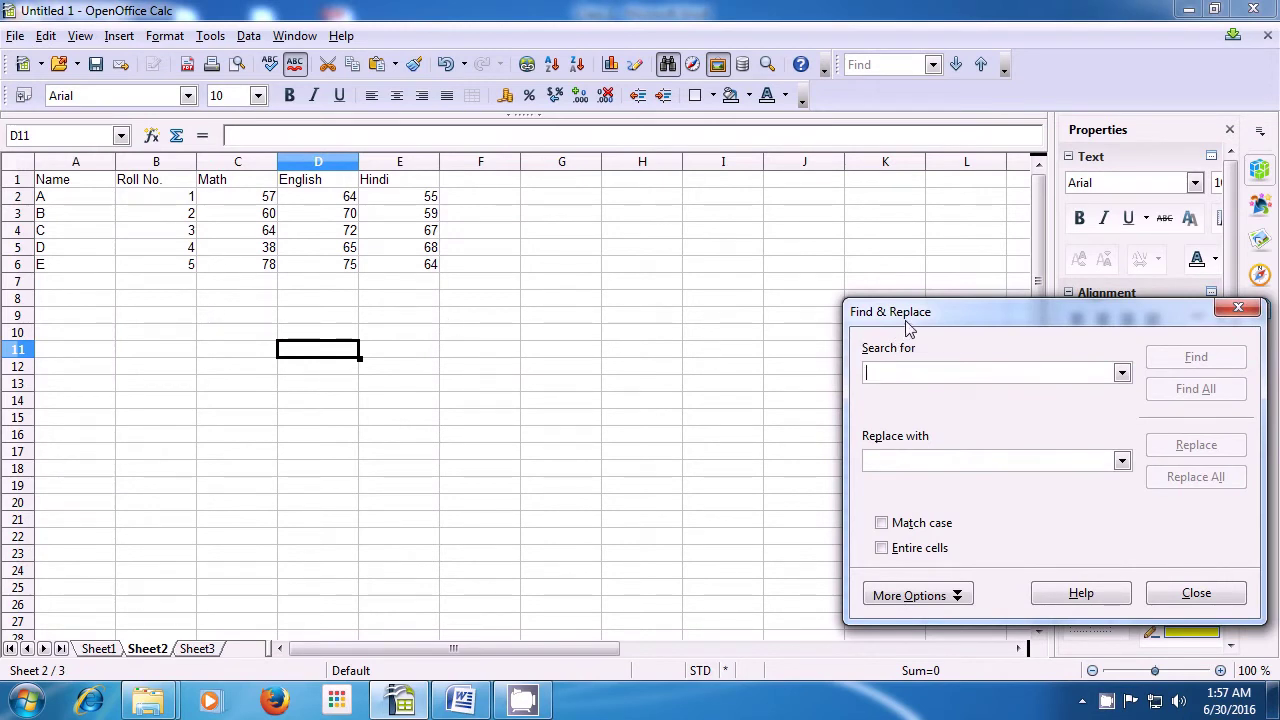
{"action": "left_click_drag", "start_coordinate": [909, 327], "coordinate": [805, 292]}
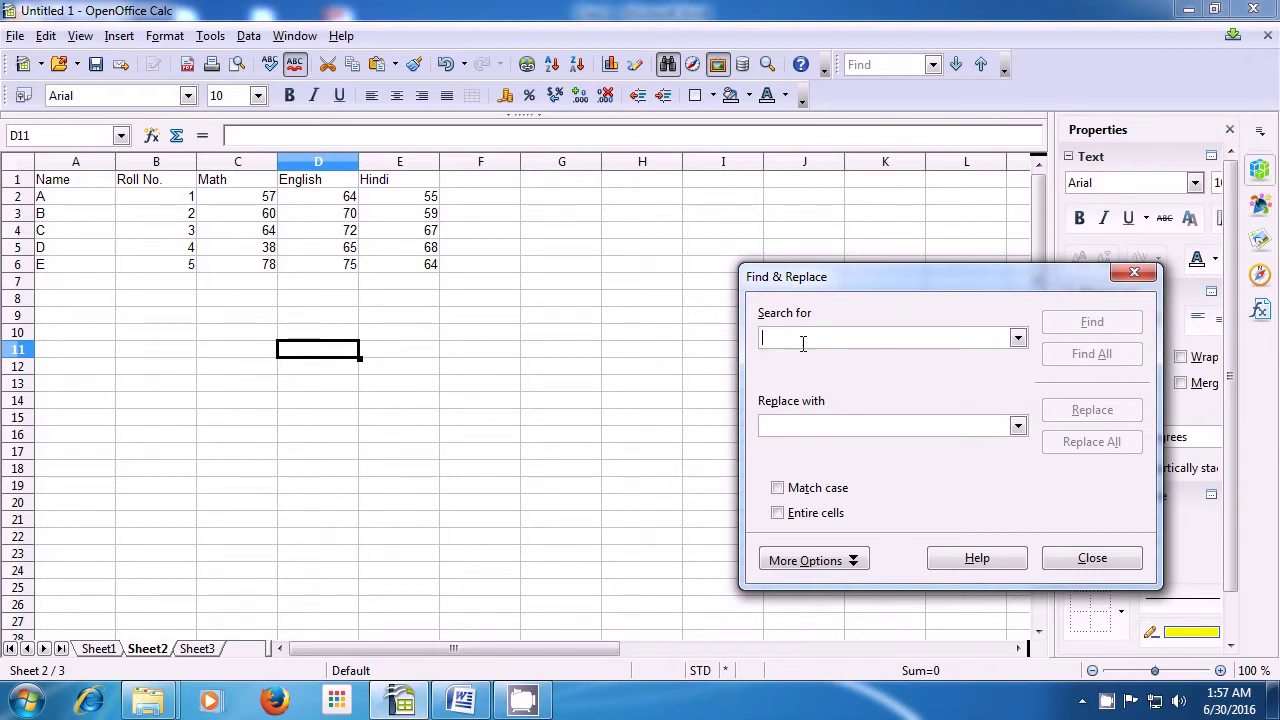
{"action": "type", "text": "a"}
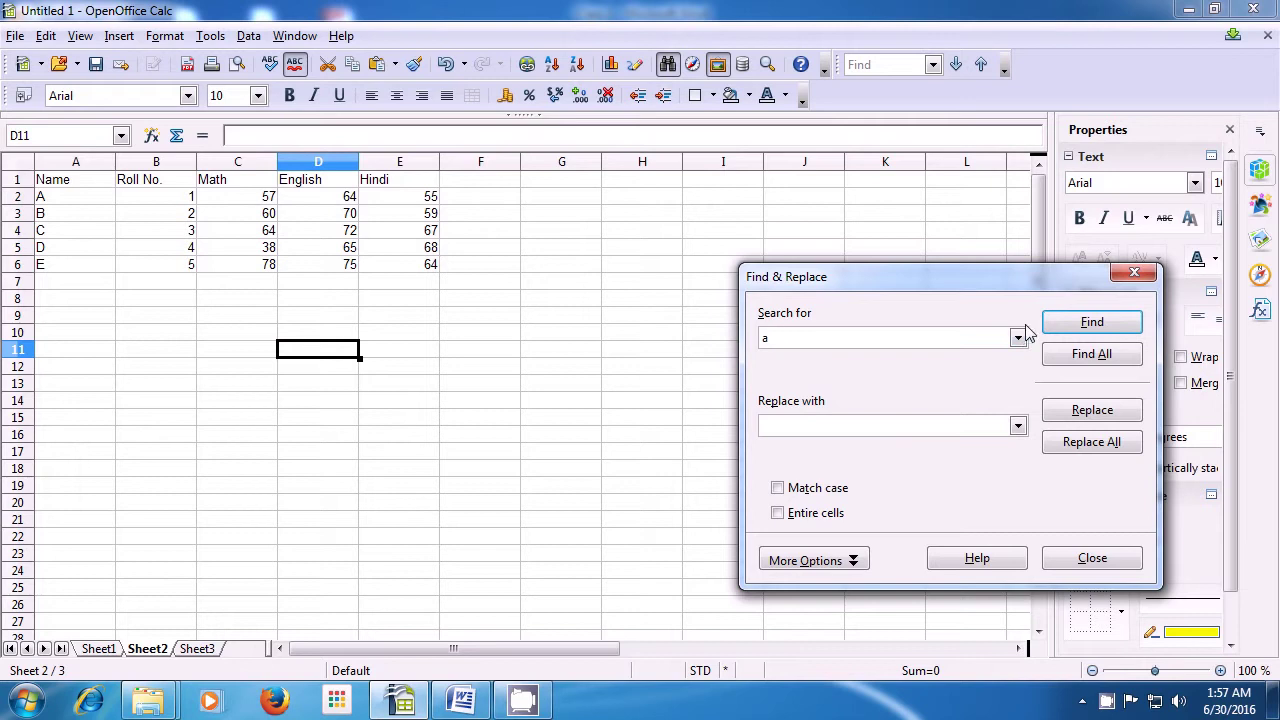
{"action": "left_click", "coordinate": [1095, 324]}
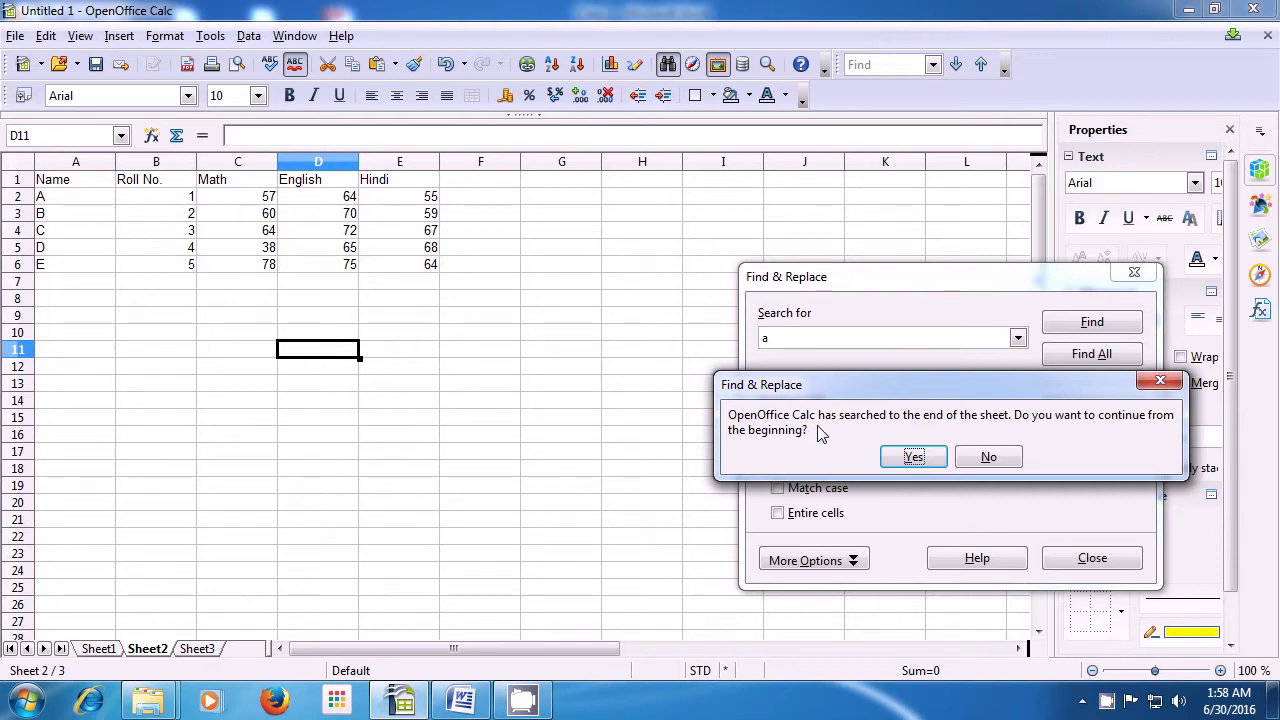
{"action": "left_click", "coordinate": [911, 457]}
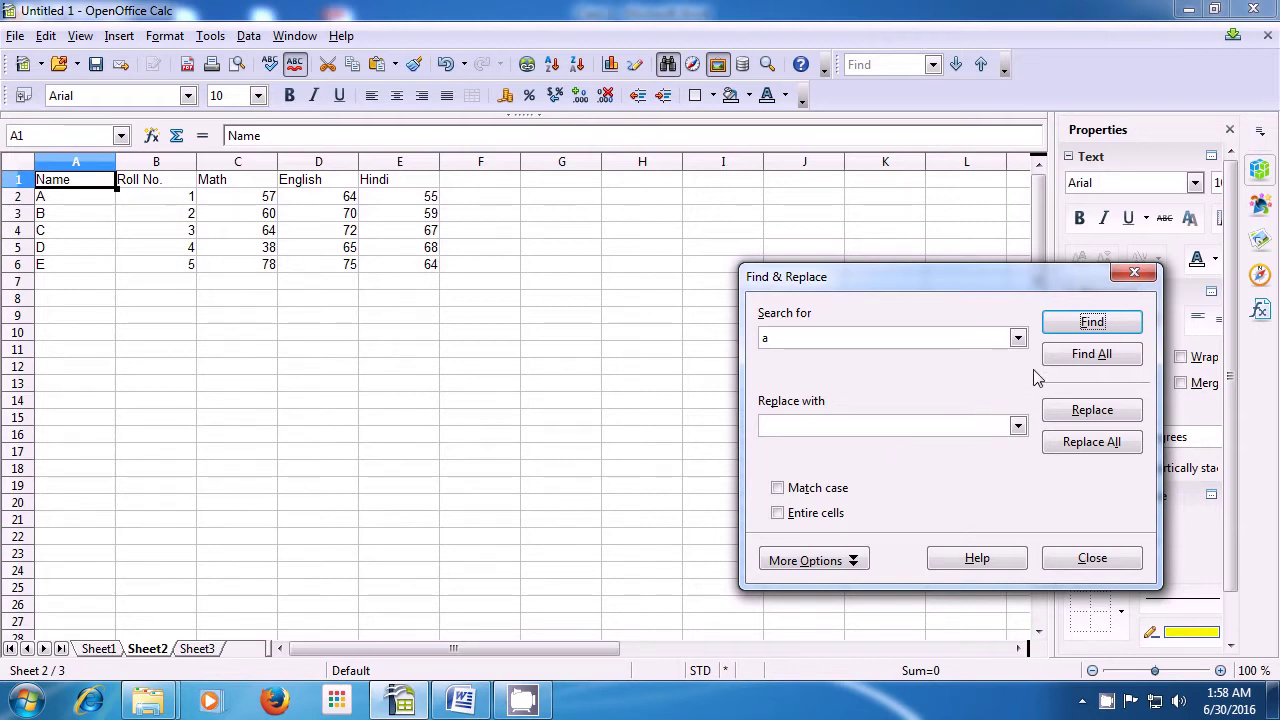
{"action": "left_click", "coordinate": [1068, 331]}
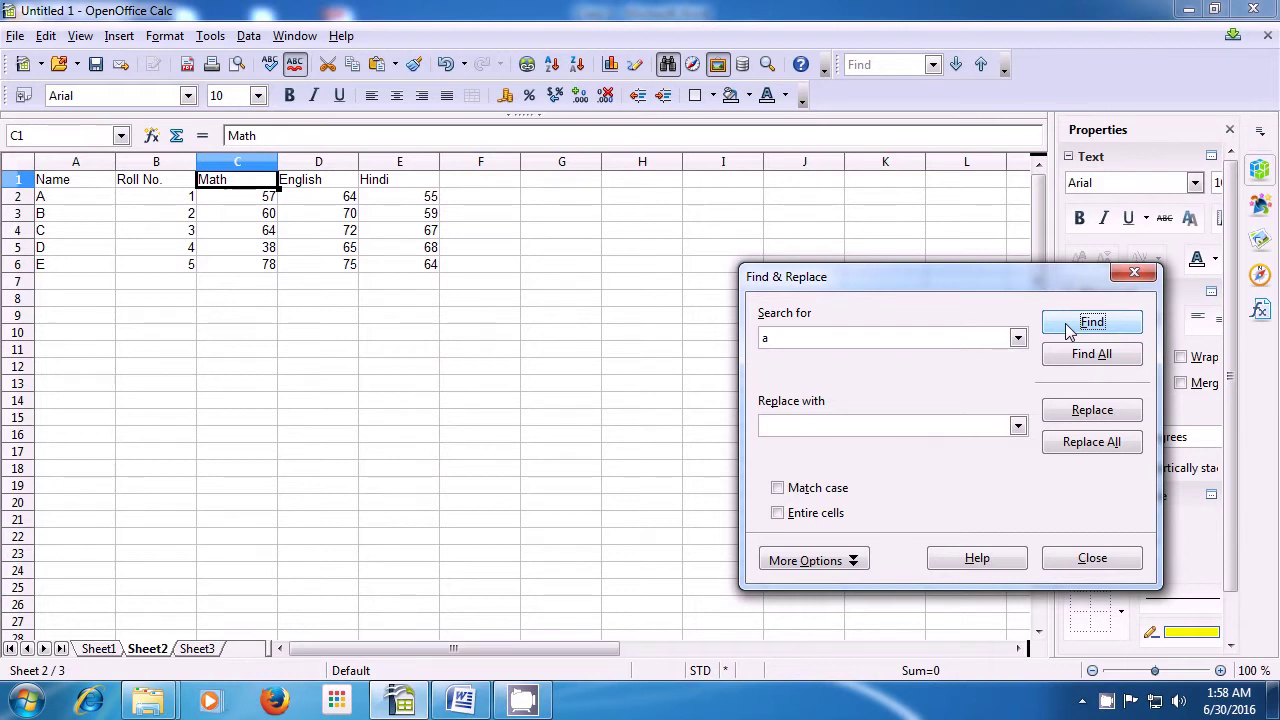
{"action": "left_click", "coordinate": [1070, 332]}
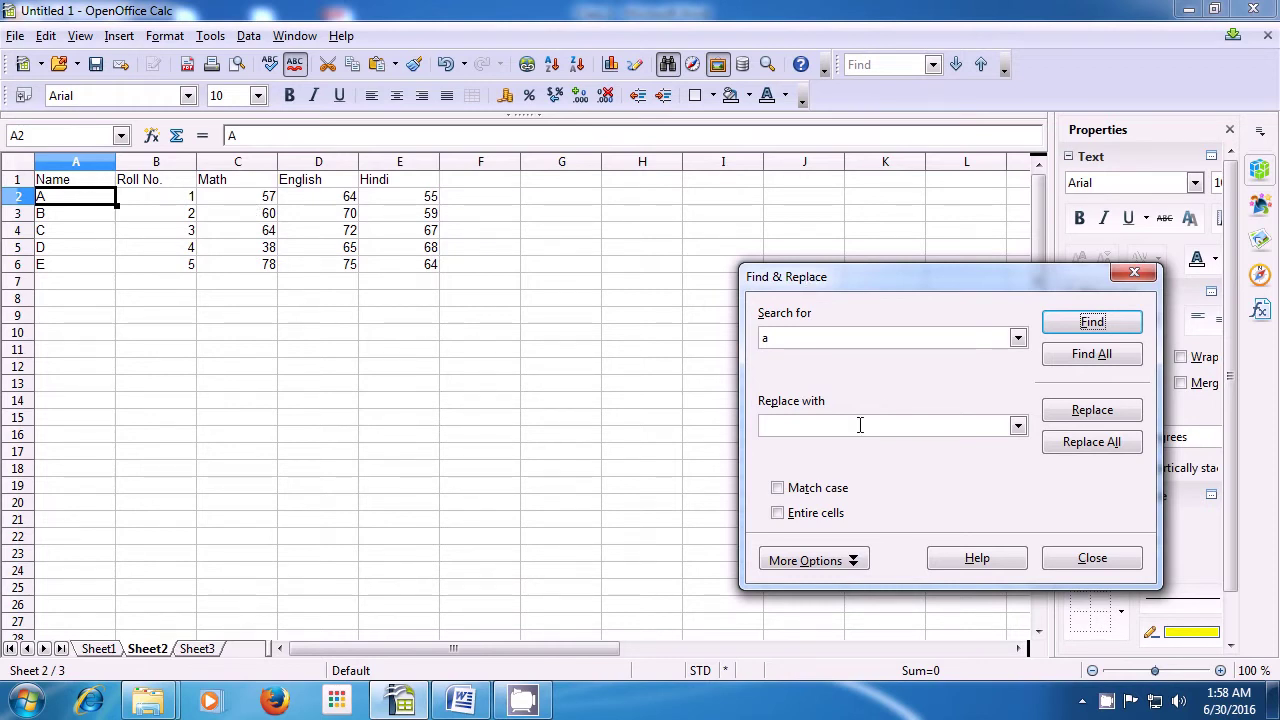
Search for uppercase "A" with Match case enabled, continuing from the beginning of the sheet
{"action": "double_click", "coordinate": [766, 337]}
{"action": "type", "text": "A"}
{"action": "left_click", "coordinate": [778, 490]}
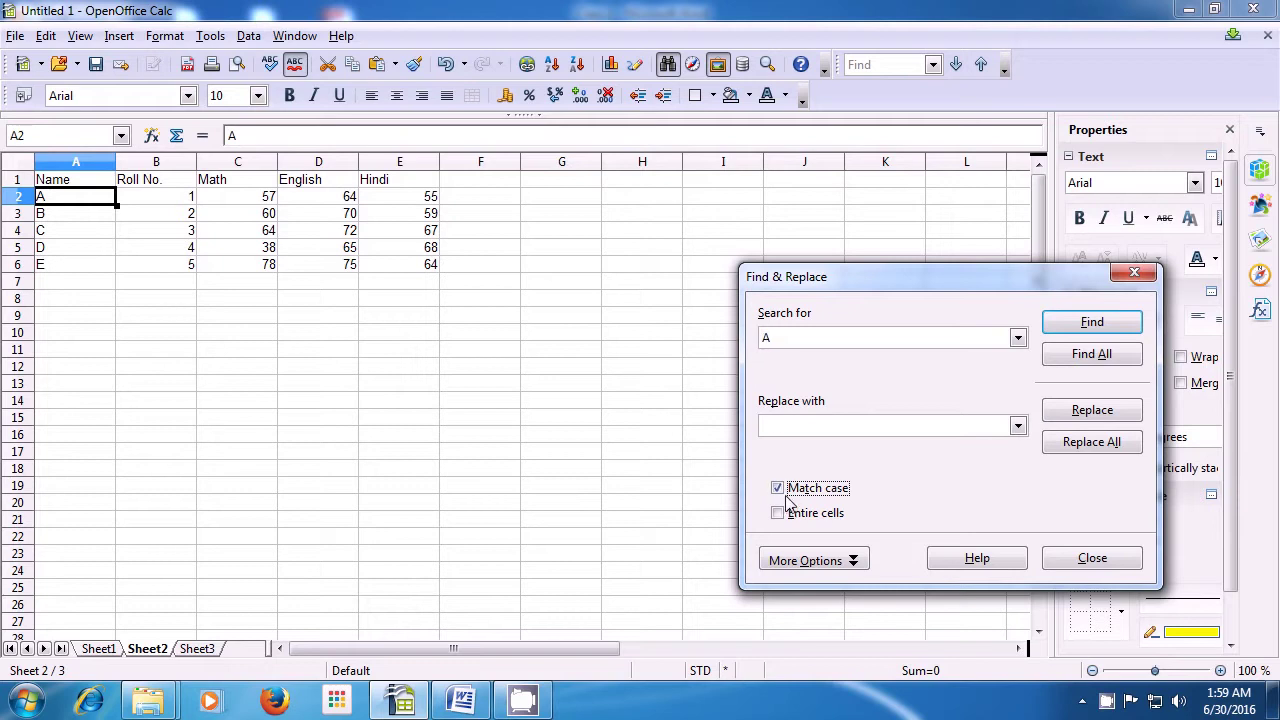
{"action": "double_click", "coordinate": [770, 338]}
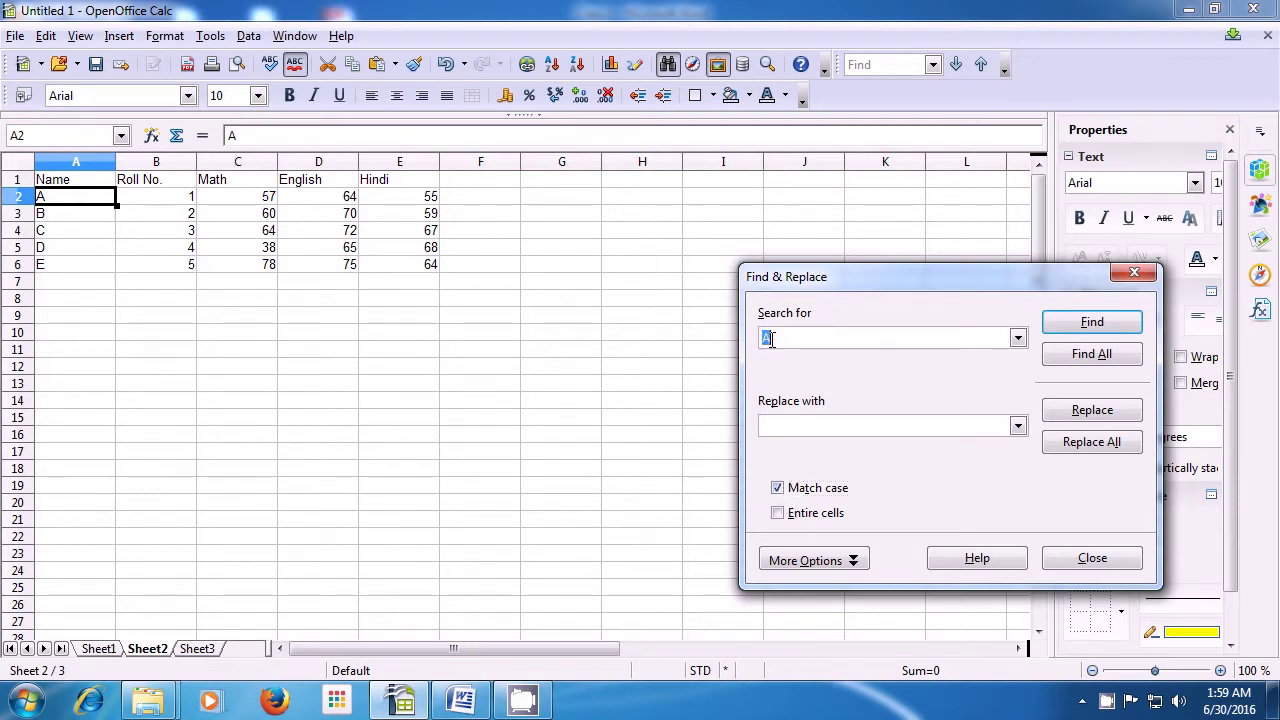
{"action": "left_click", "coordinate": [1075, 333]}
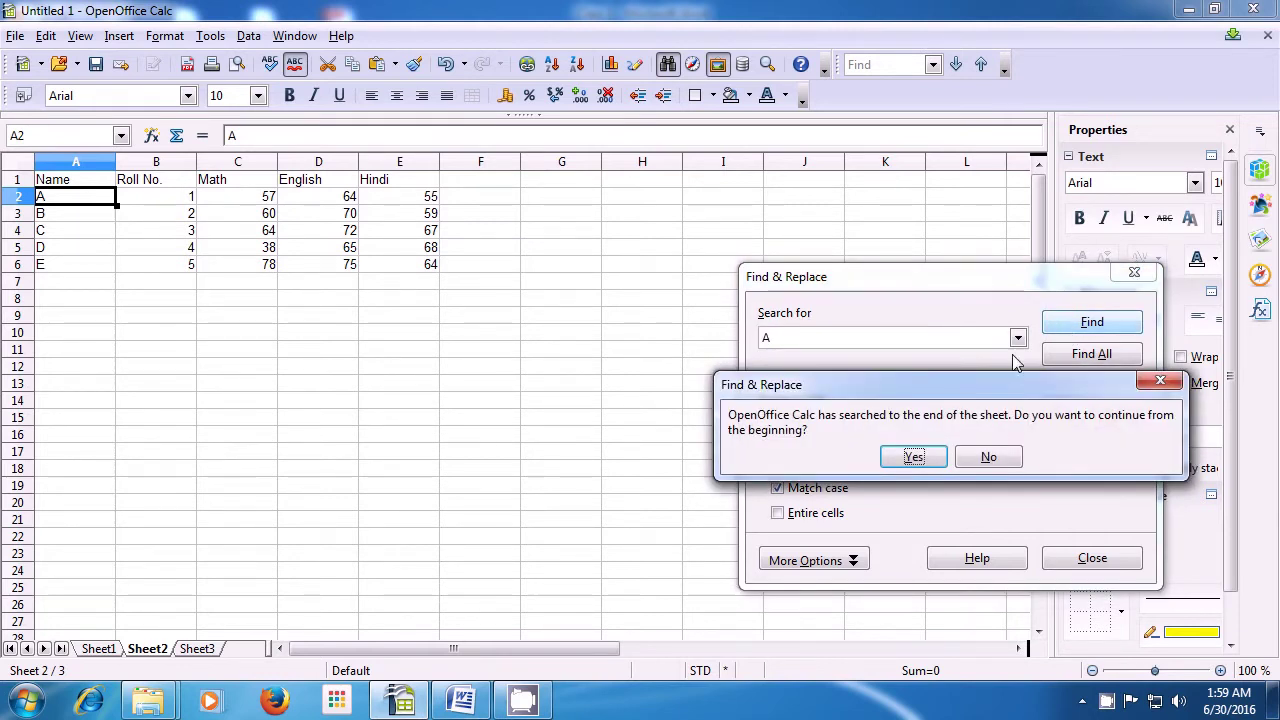
{"action": "left_click", "coordinate": [922, 456]}
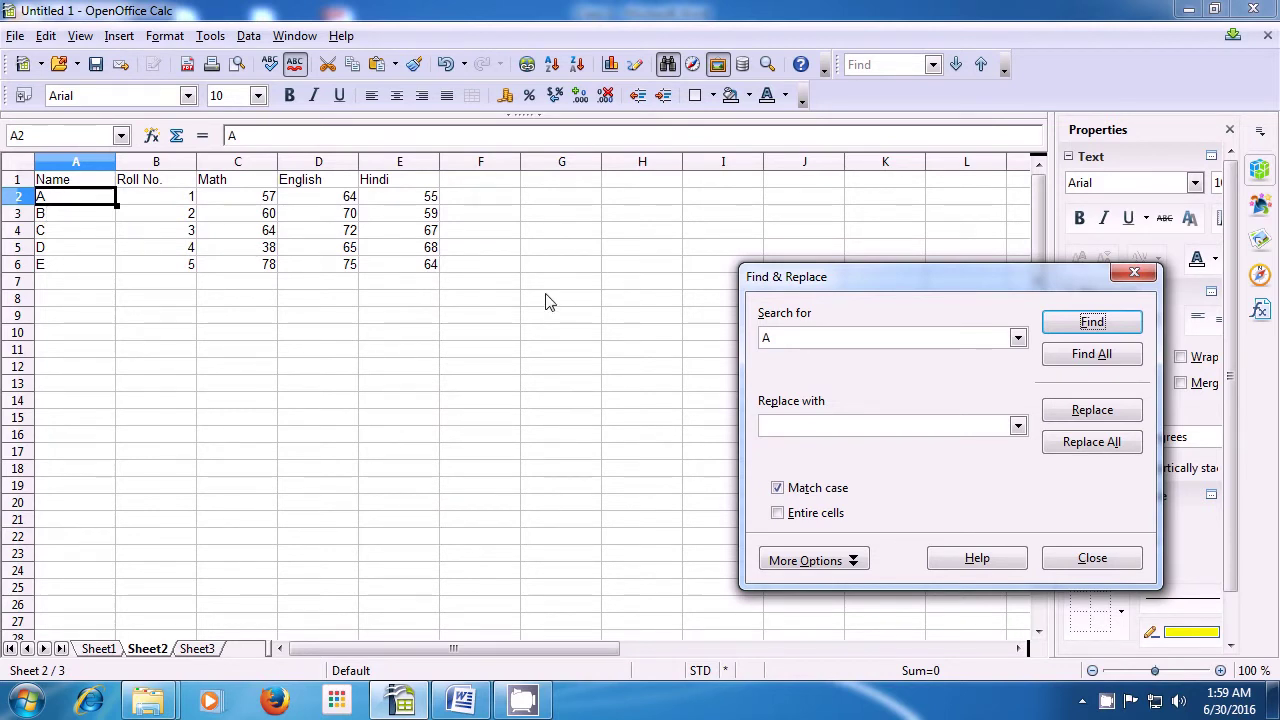
Replace the found "A" in cell A2 with a student's first name in capitals
{"action": "left_click", "coordinate": [800, 427]}
{"action": "type", "text": "a"}
{"action": "key", "text": "BackSpace"}
{"action": "type", "text": "a"}
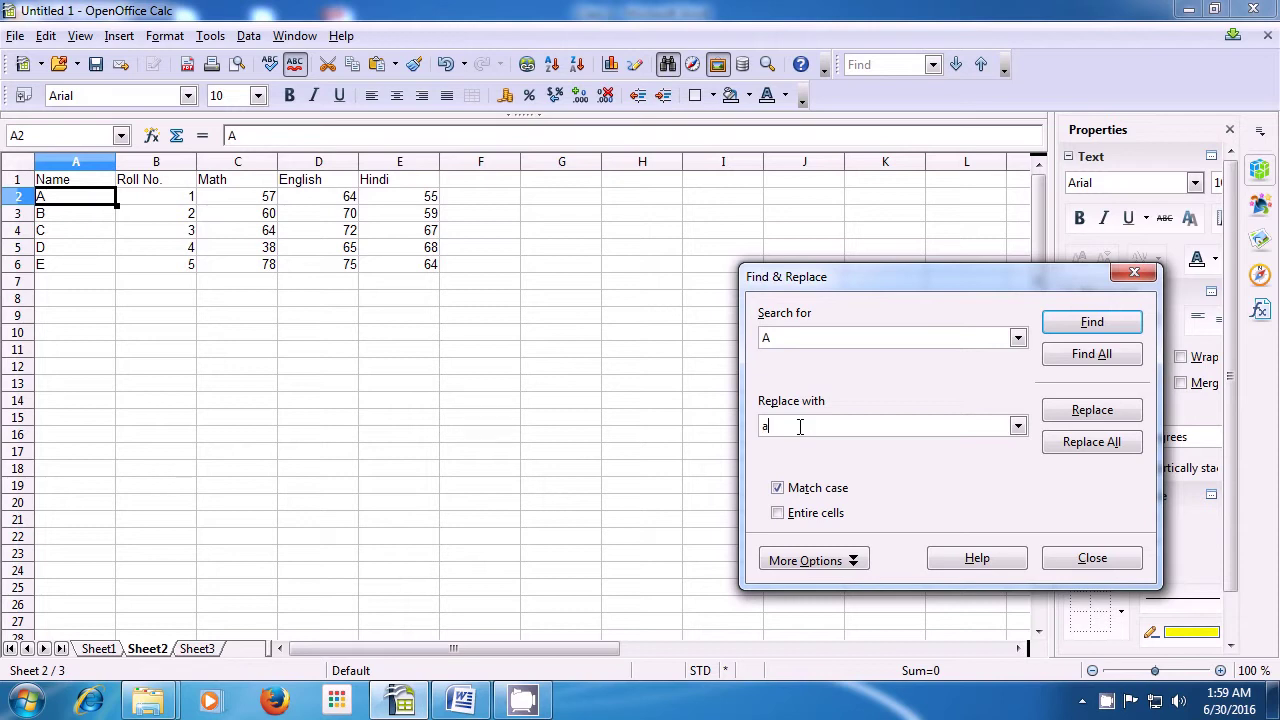
{"action": "key", "text": "BackSpace"}
{"action": "type", "text": "AMAN"}
{"action": "left_click", "coordinate": [1075, 418]}
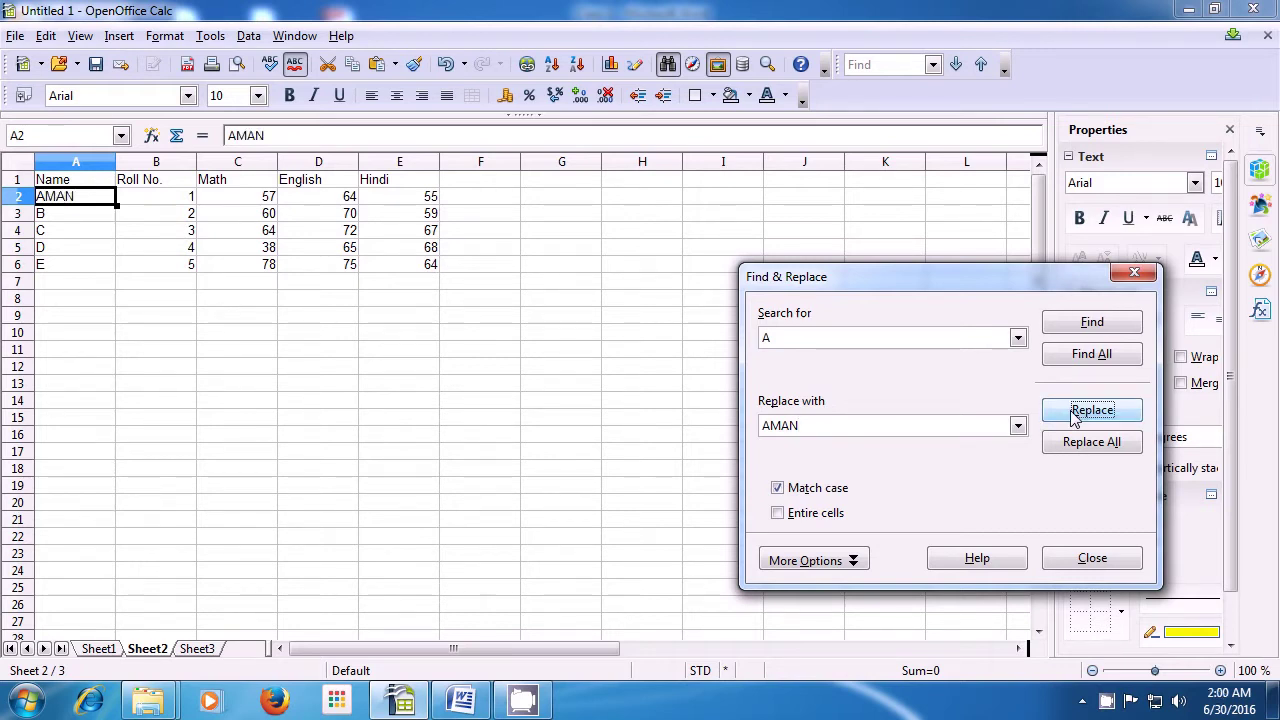
Search for lowercase "b" with case matching, continuing from the beginning of the sheet, and dismiss the search message
{"action": "left_click", "coordinate": [824, 337]}
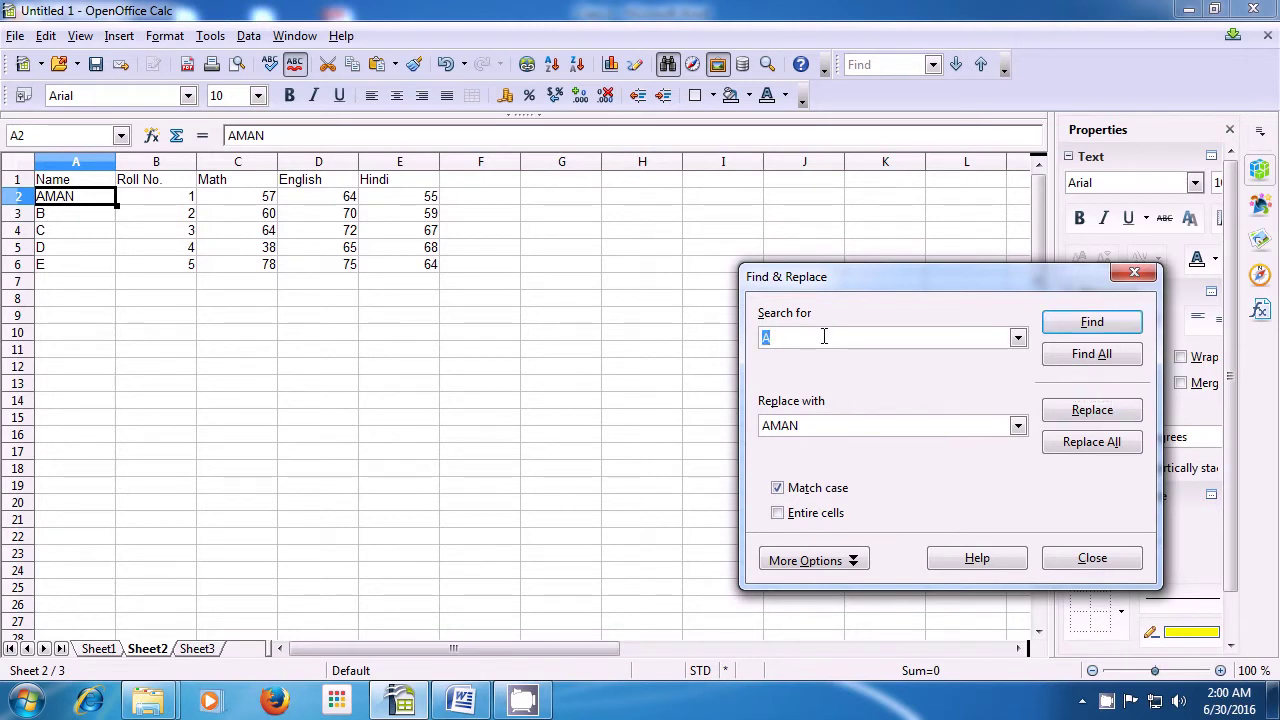
{"action": "type", "text": "b"}
{"action": "key", "text": "BackSpace"}
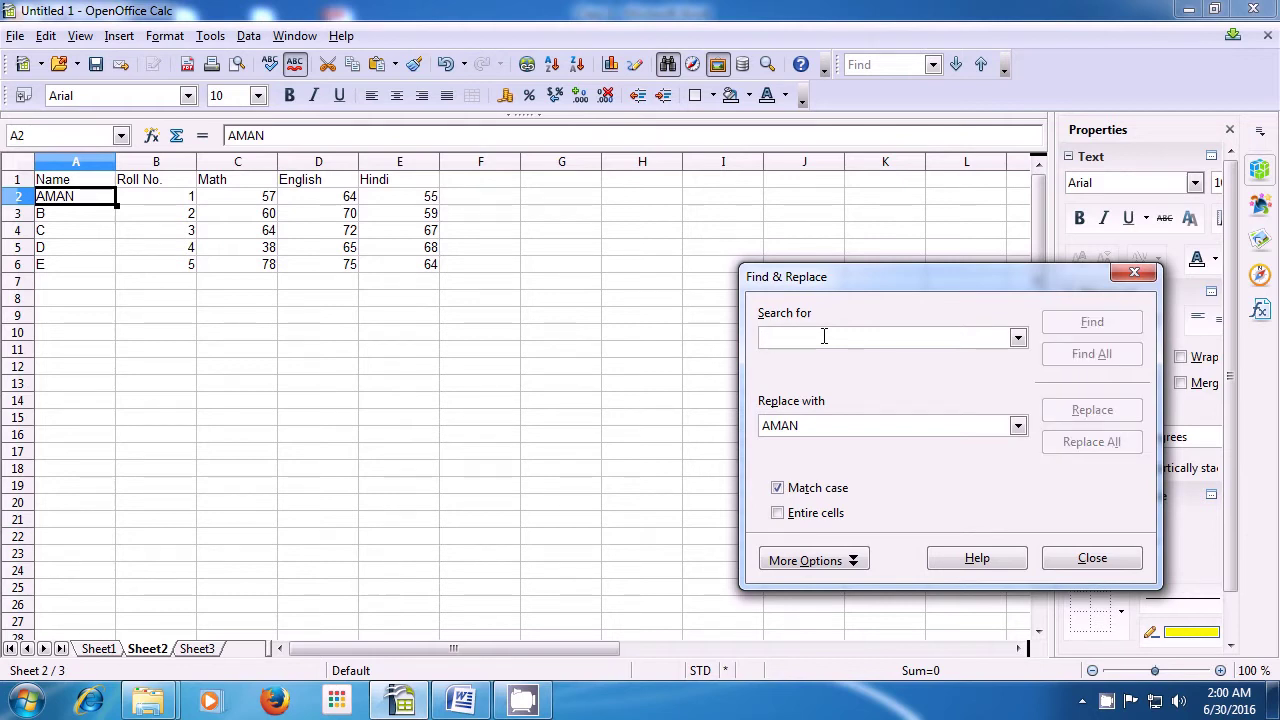
{"action": "type", "text": "B"}
{"action": "key", "text": "BackSpace"}
{"action": "type", "text": "b"}
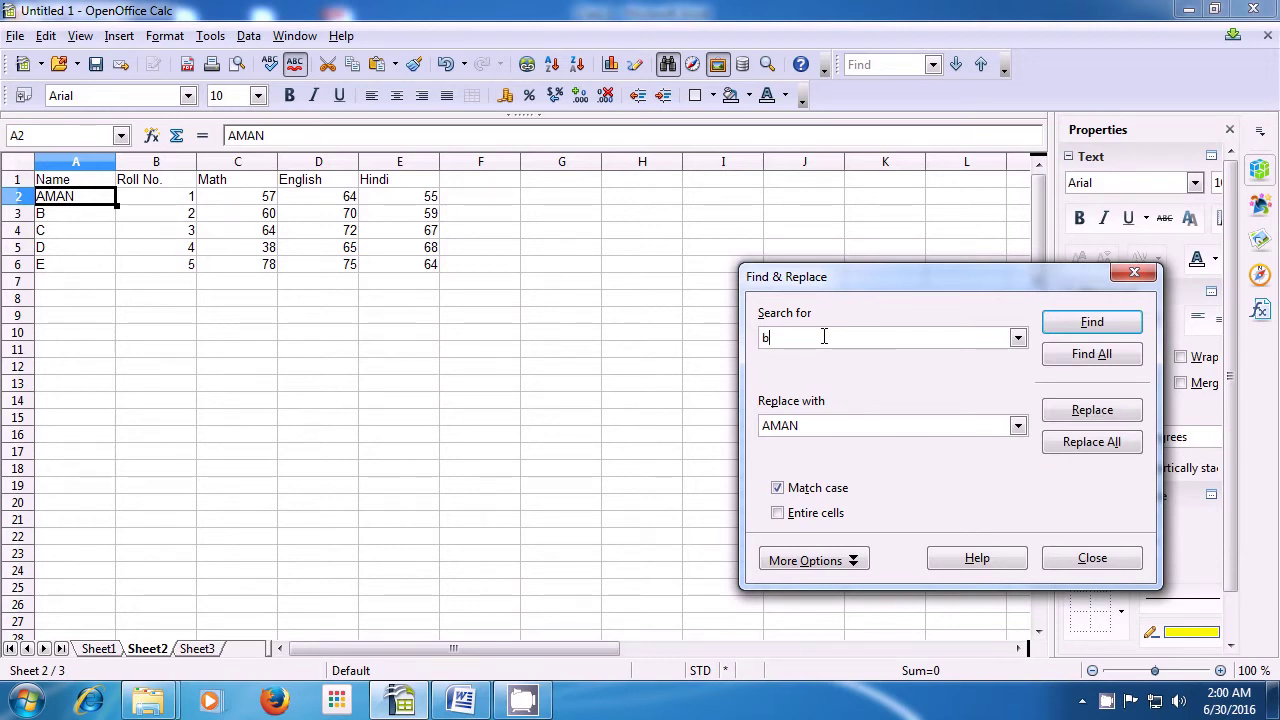
{"action": "left_click", "coordinate": [1064, 327]}
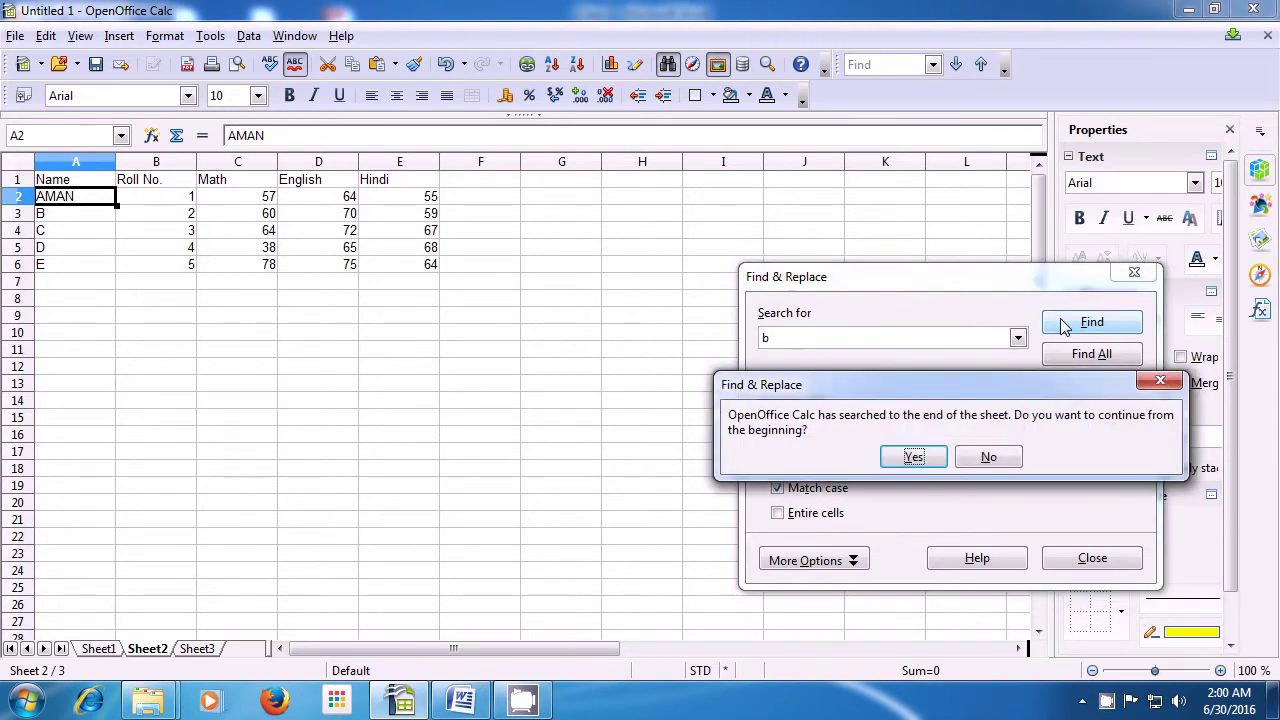
{"action": "left_click", "coordinate": [914, 458]}
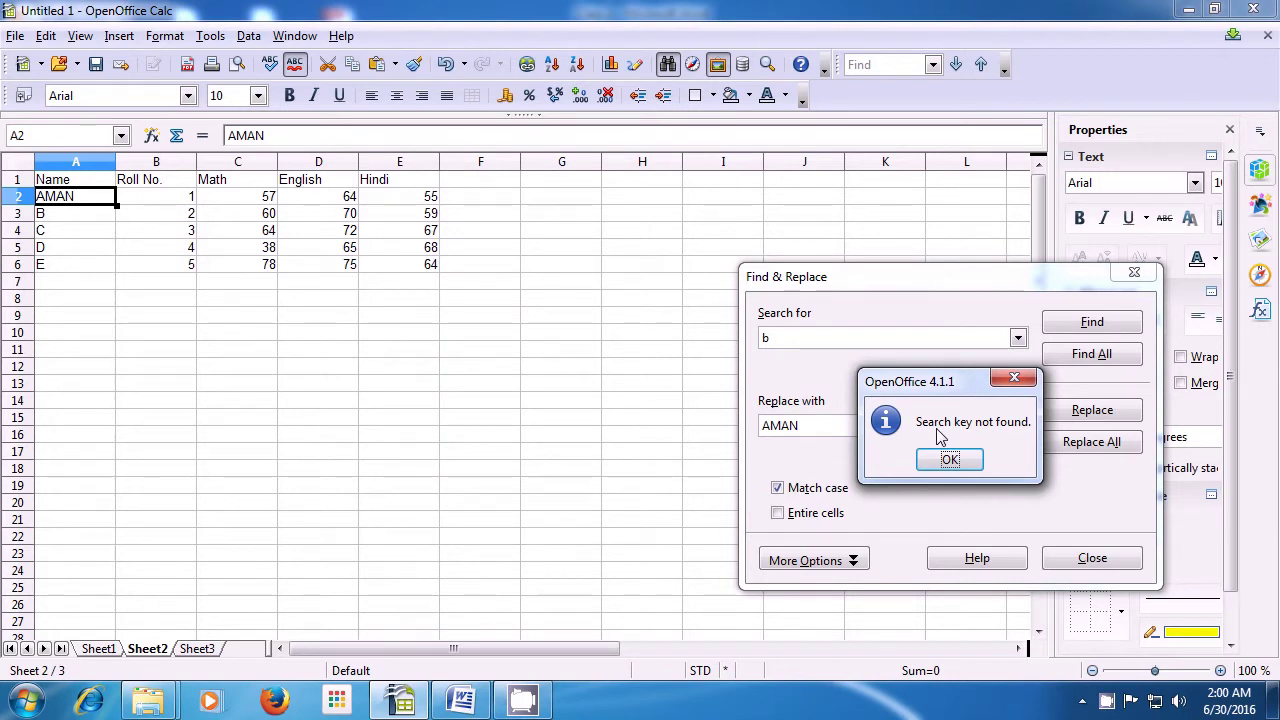
{"action": "left_click", "coordinate": [945, 460]}
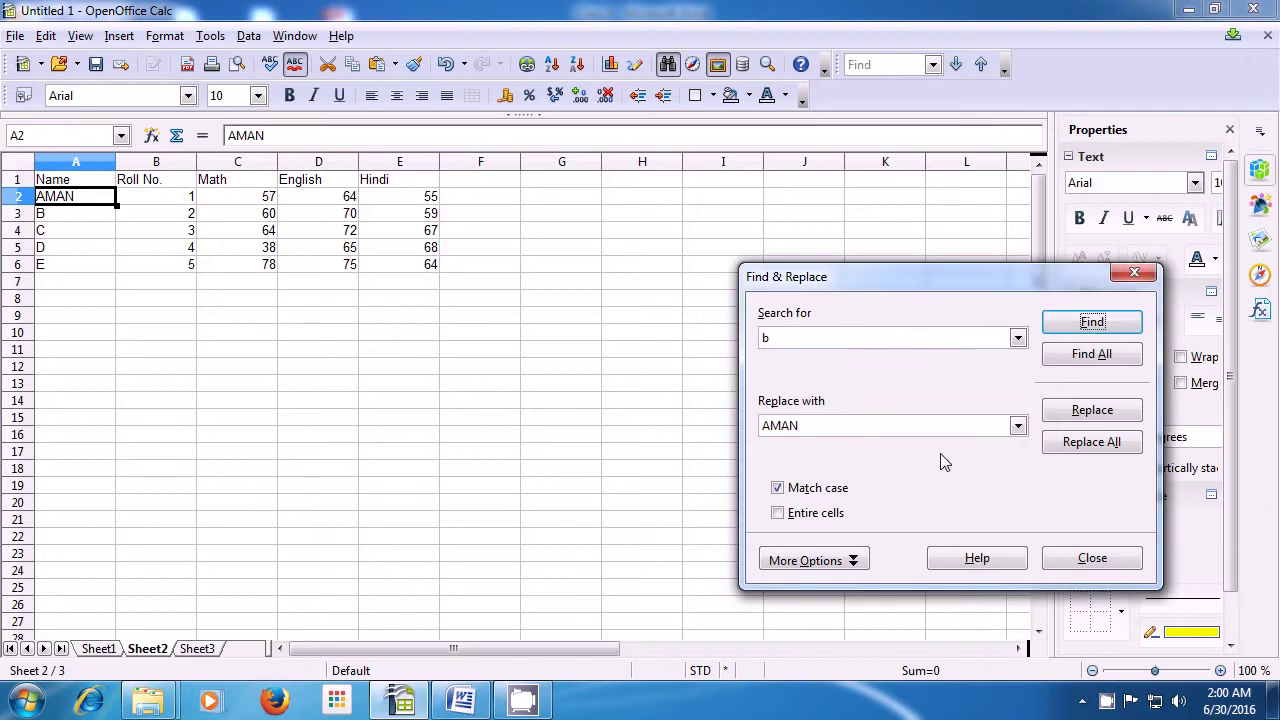
Find uppercase "B" in the Name column and replace it with a student's first name in capitals
{"action": "double_click", "coordinate": [802, 337]}
{"action": "type", "text": "B"}
{"action": "left_click", "coordinate": [1097, 325]}
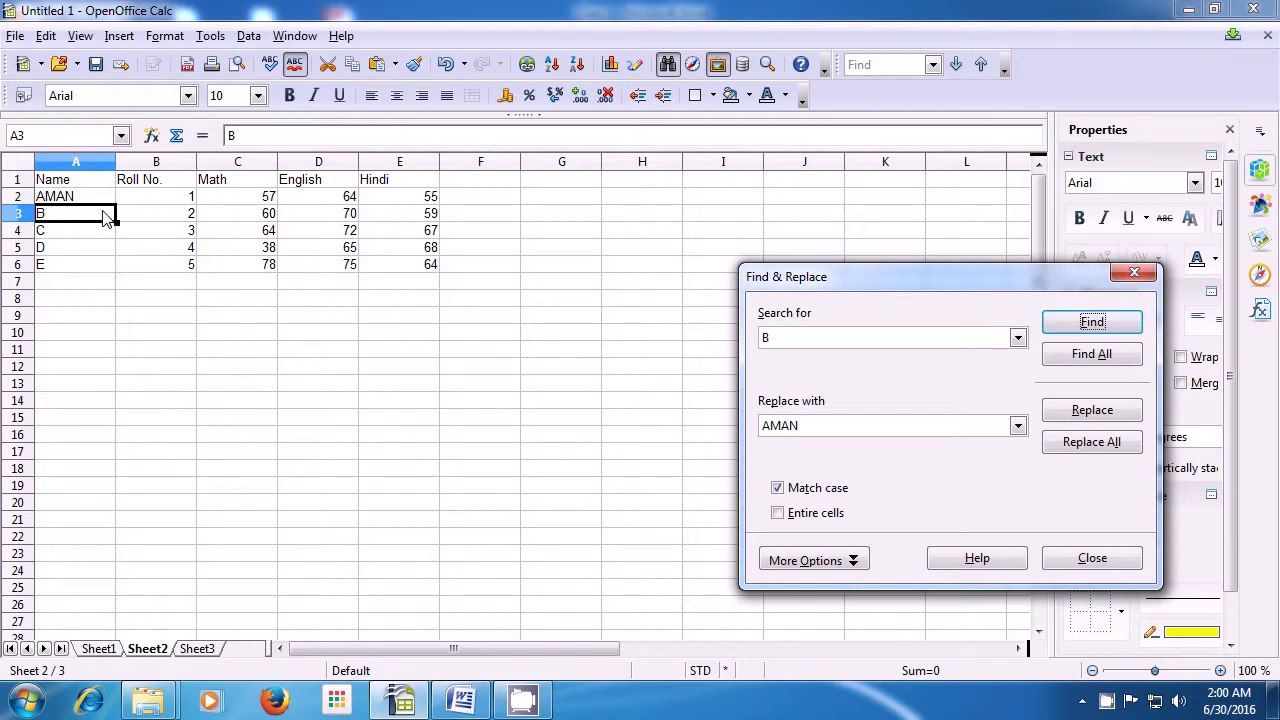
{"action": "left_click", "coordinate": [815, 425]}
{"action": "key", "text": "BackSpace"}
{"action": "key", "text": "BackSpace"}
{"action": "key", "text": "BackSpace"}
{"action": "key", "text": "BackSpace"}
{"action": "type", "text": "BHARATI"}
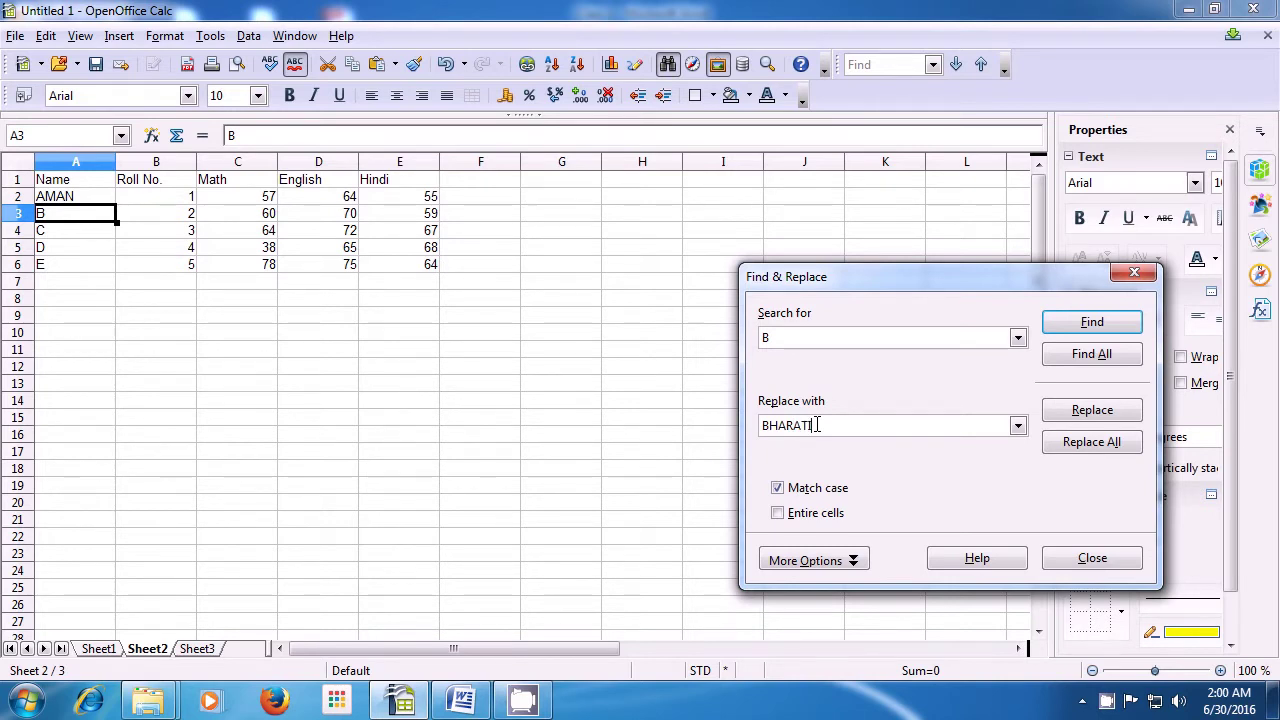
{"action": "left_click", "coordinate": [1106, 416]}
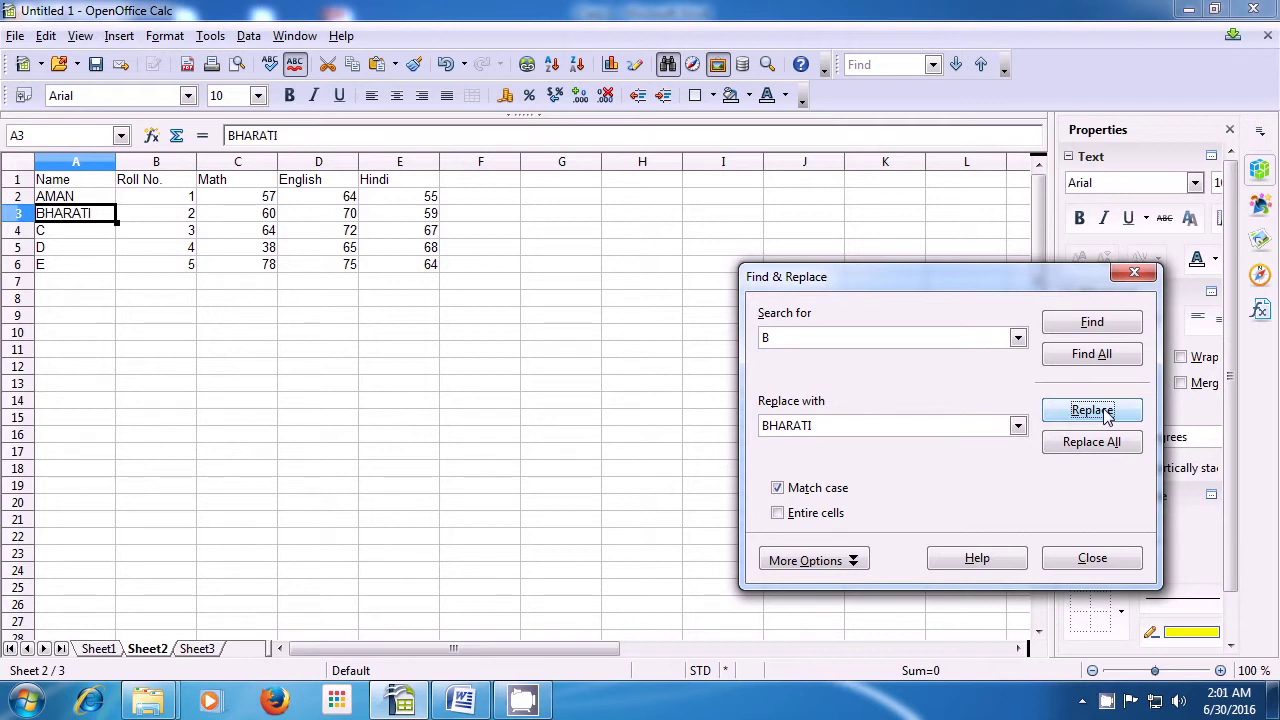
Replace uppercase "C" in the Name column with a student's first name in capitals
{"action": "double_click", "coordinate": [897, 342]}
{"action": "type", "text": "C"}
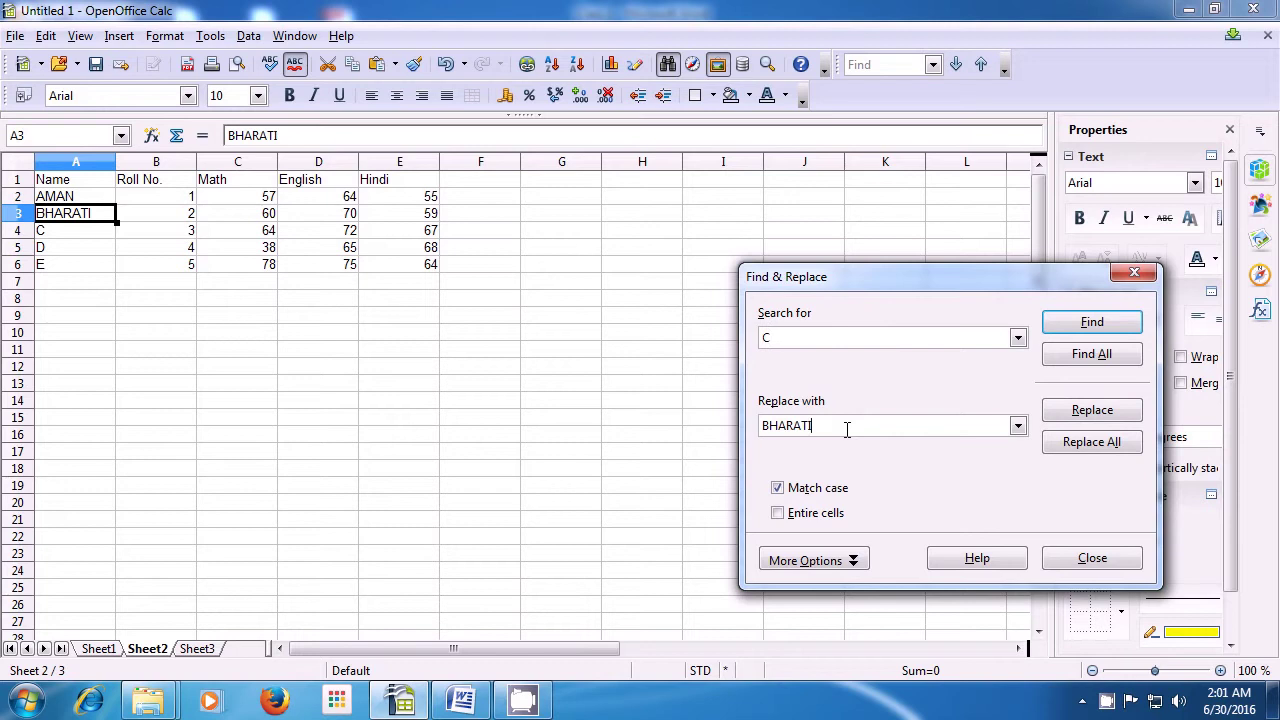
{"action": "key", "text": "BackSpace"}
{"action": "key", "text": "BackSpace"}
{"action": "key", "text": "BackSpace"}
{"action": "key", "text": "BackSpace"}
{"action": "key", "text": "BackSpace"}
{"action": "key", "text": "BackSpace"}
{"action": "key", "text": "BackSpace"}
{"action": "type", "text": "CHHA"}
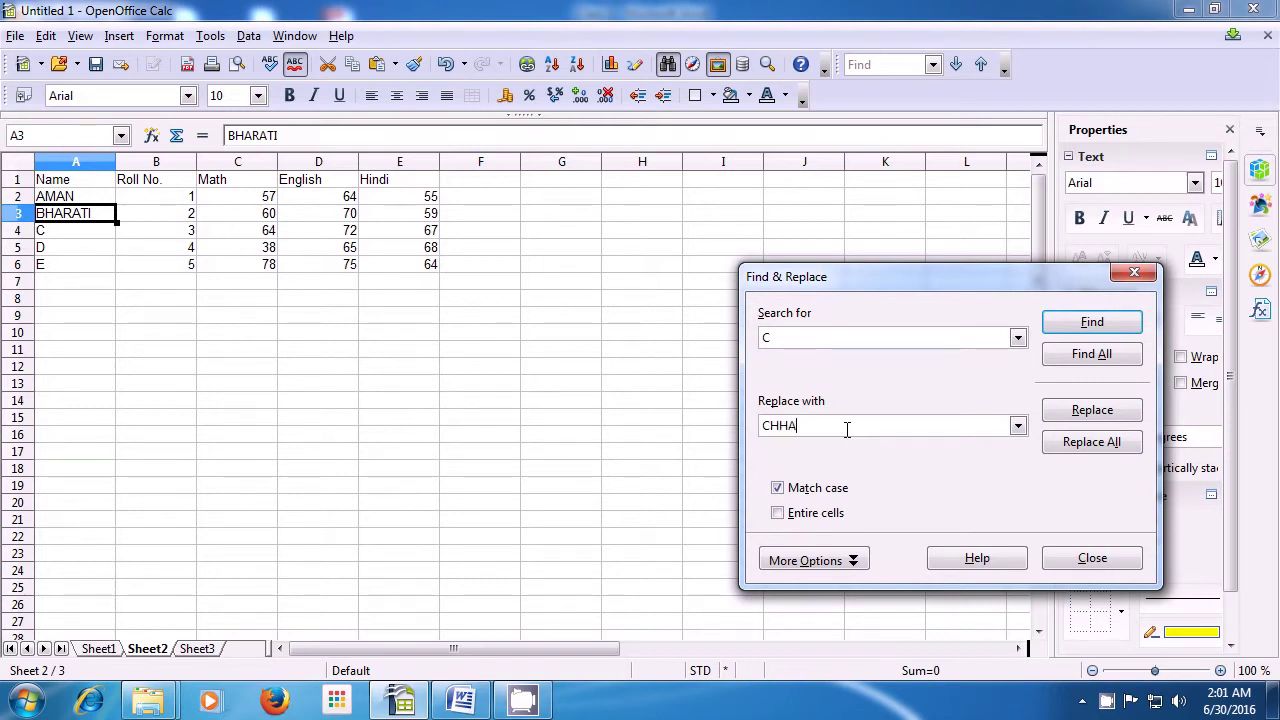
{"action": "type", "text": "YA"}
{"action": "left_click", "coordinate": [1078, 420]}
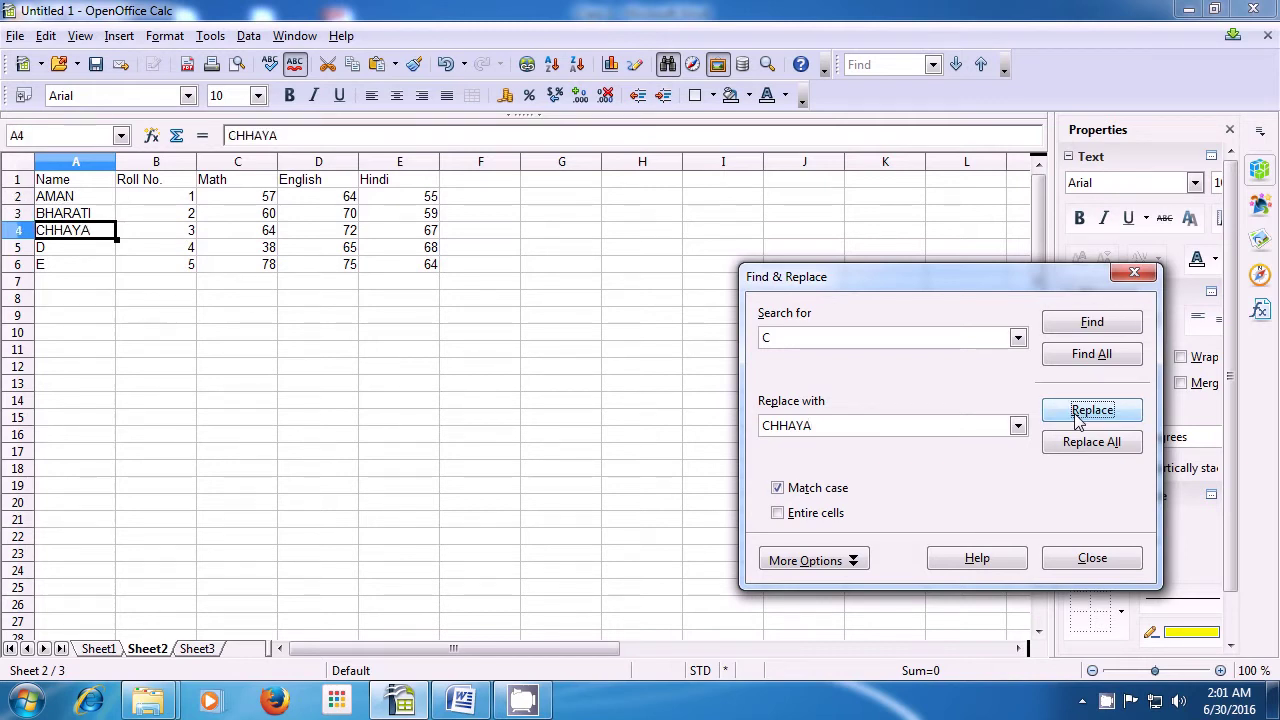
Replace uppercase "D" in the Name column with a student's first name in capitals, and close Find & Replace with Match case off
{"action": "double_click", "coordinate": [788, 337]}
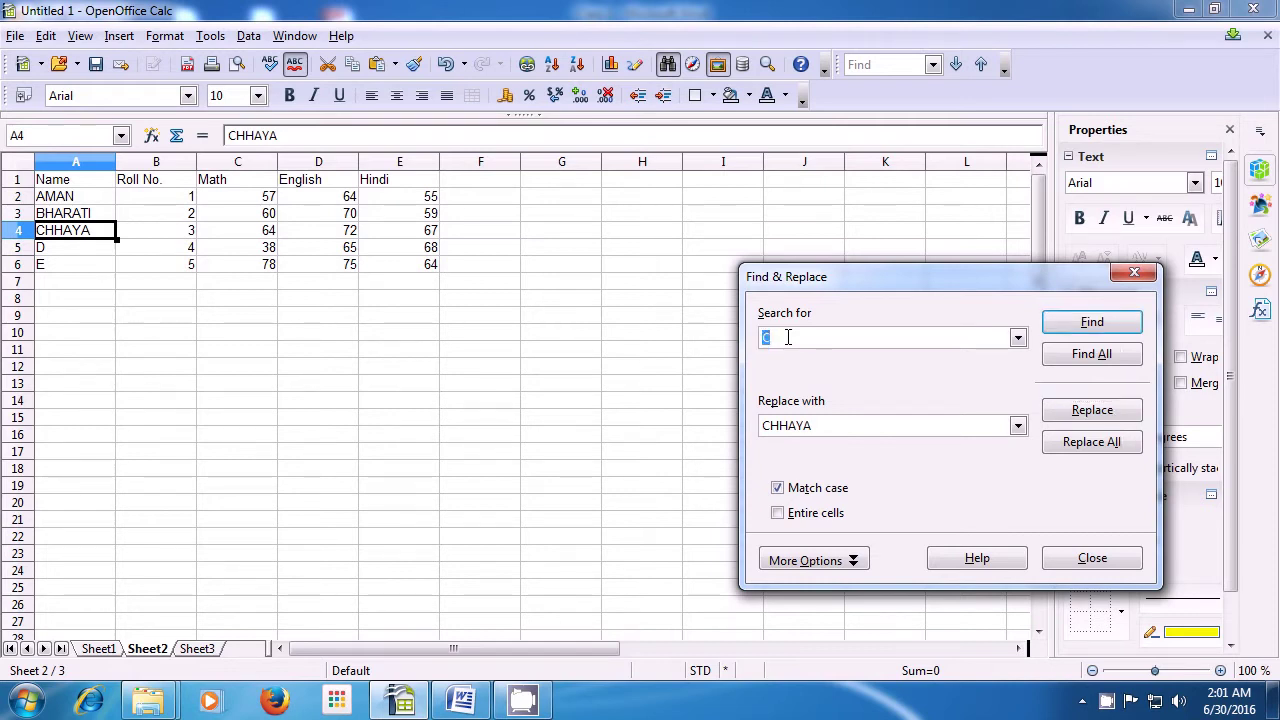
{"action": "type", "text": "D"}
{"action": "key", "text": "BackSpace"}
{"action": "key", "text": "BackSpace"}
{"action": "key", "text": "BackSpace"}
{"action": "key", "text": "BackSpace"}
{"action": "key", "text": "BackSpace"}
{"action": "key", "text": "BackSpace"}
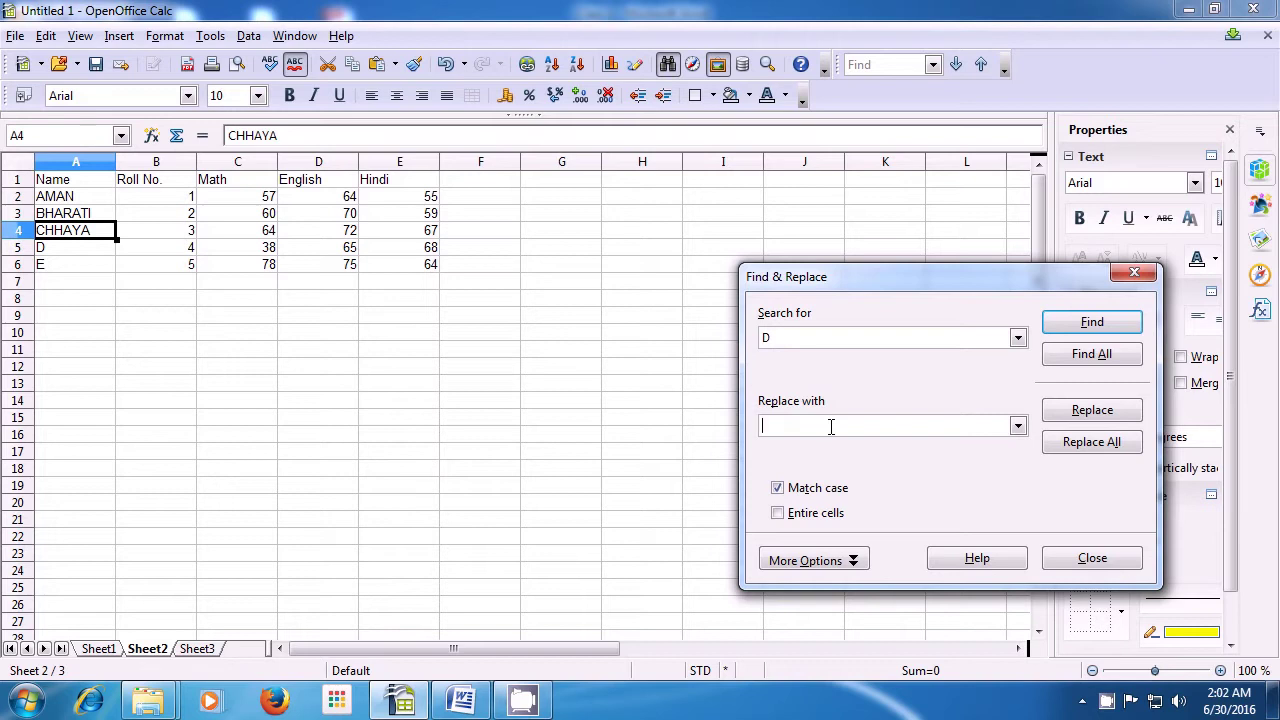
{"action": "type", "text": "DINESH"}
{"action": "left_click", "coordinate": [1072, 417]}
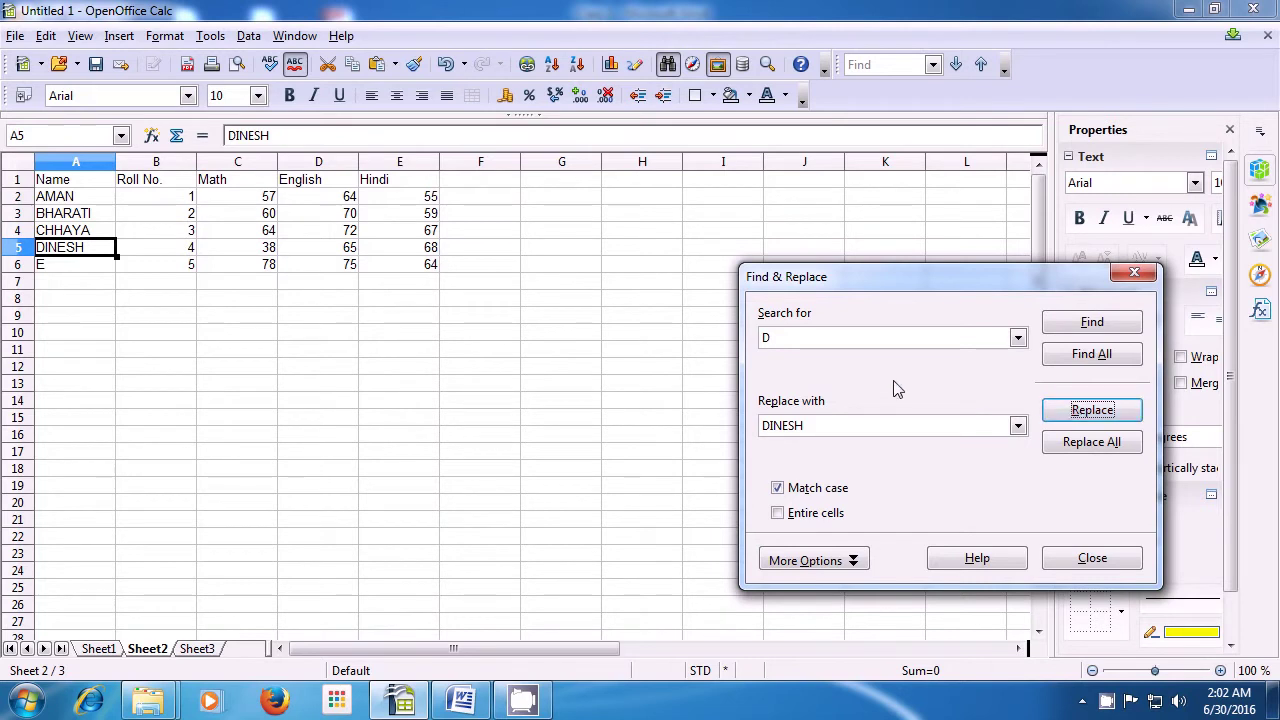
{"action": "left_click", "coordinate": [779, 490]}
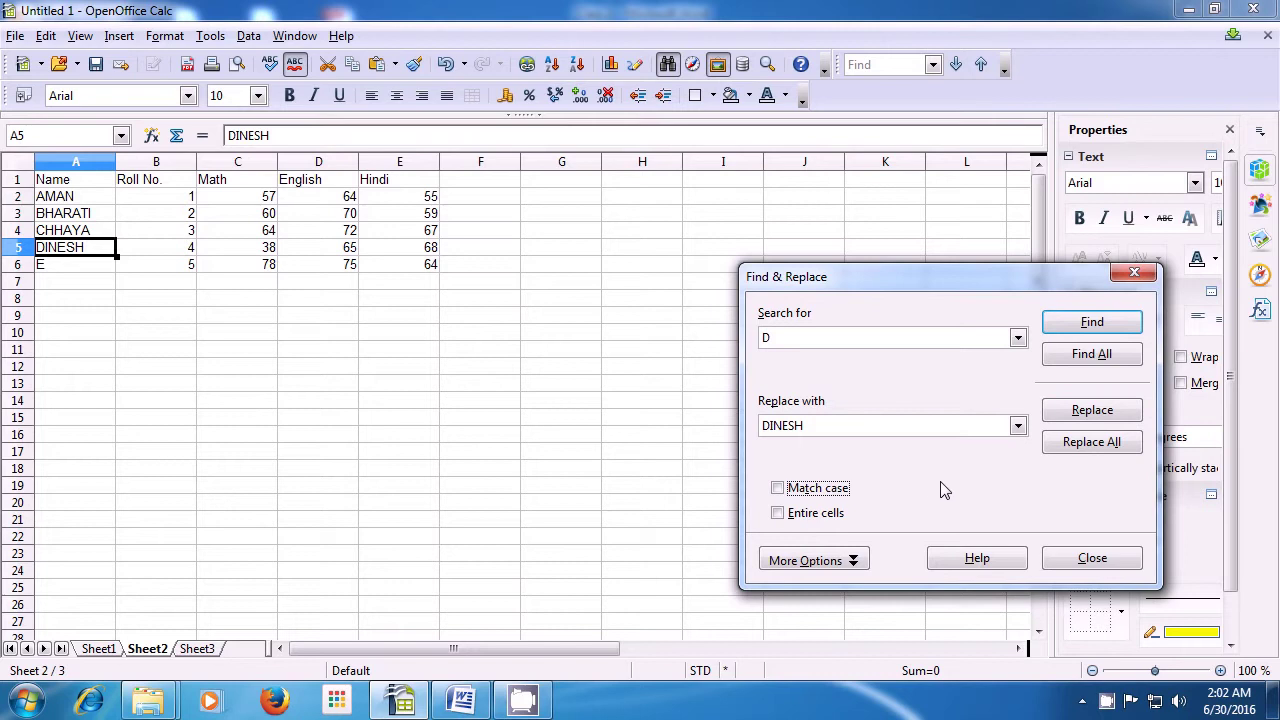
{"action": "left_click", "coordinate": [1089, 563]}
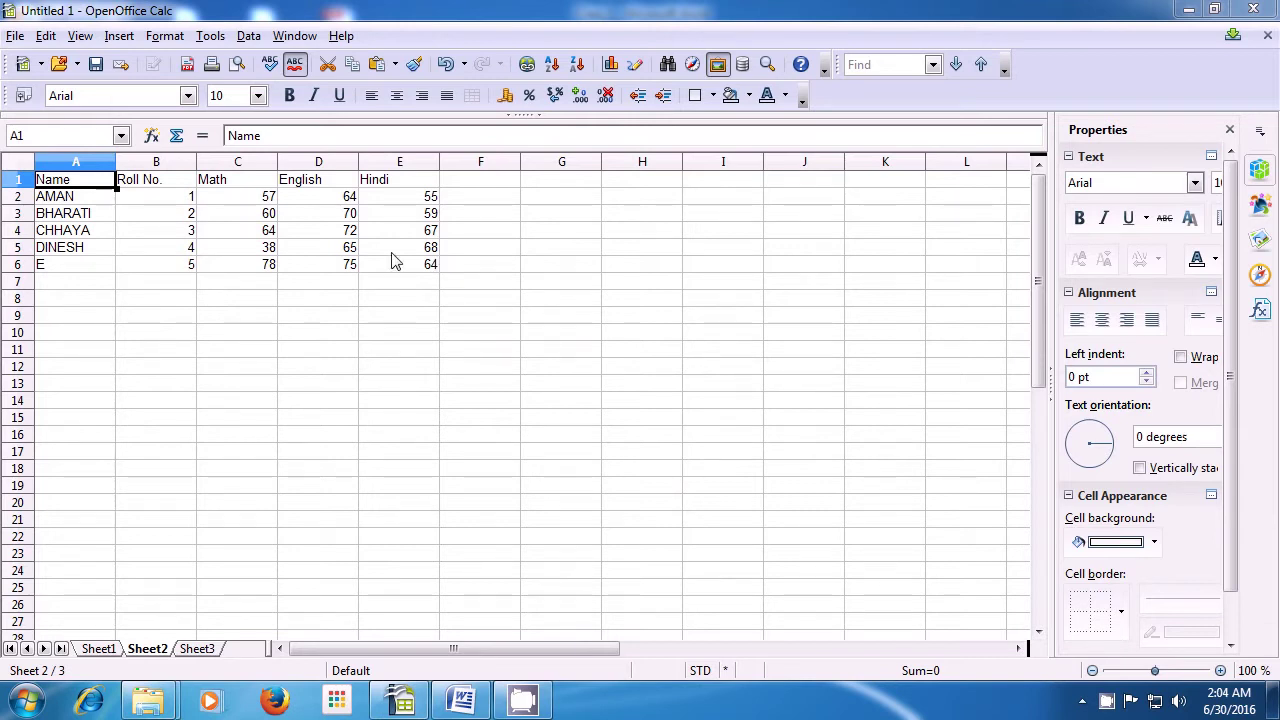
Fill the "Name" heading down through cells A1:A6
{"action": "left_click", "coordinate": [108, 203]}
{"action": "left_click_drag", "start_coordinate": [106, 184], "coordinate": [107, 266]}
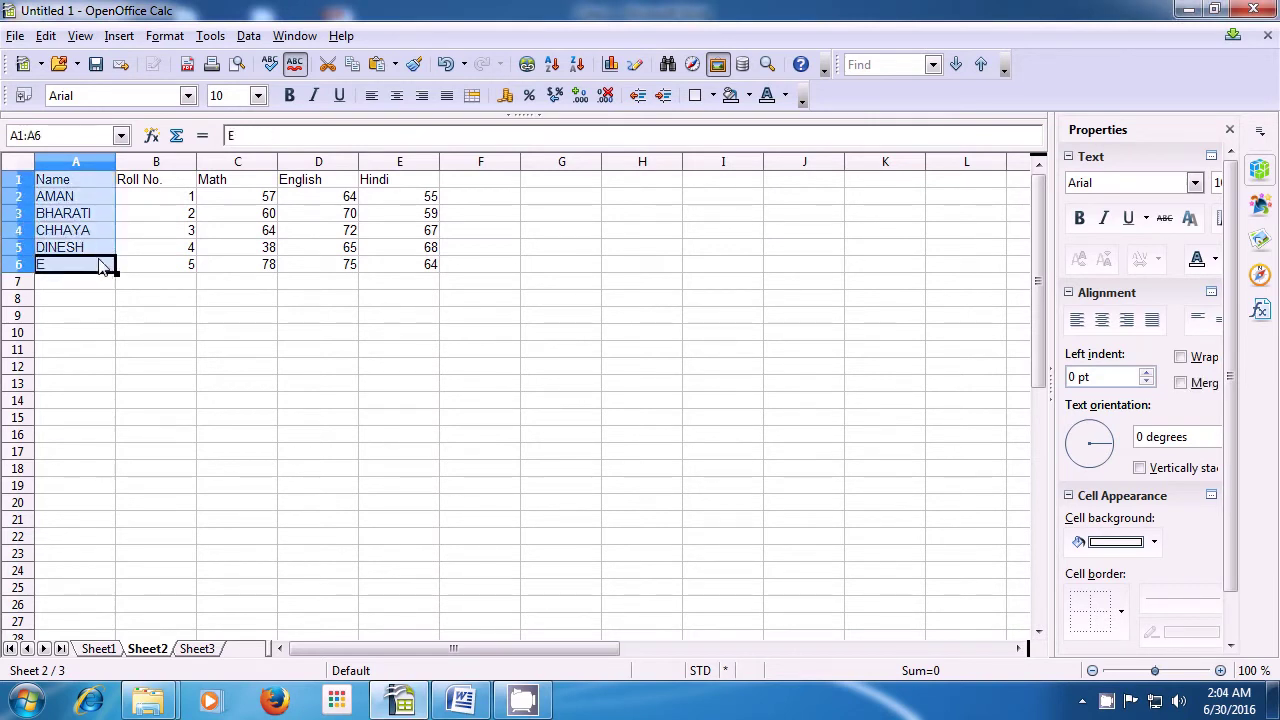
{"action": "left_click", "coordinate": [45, 37]}
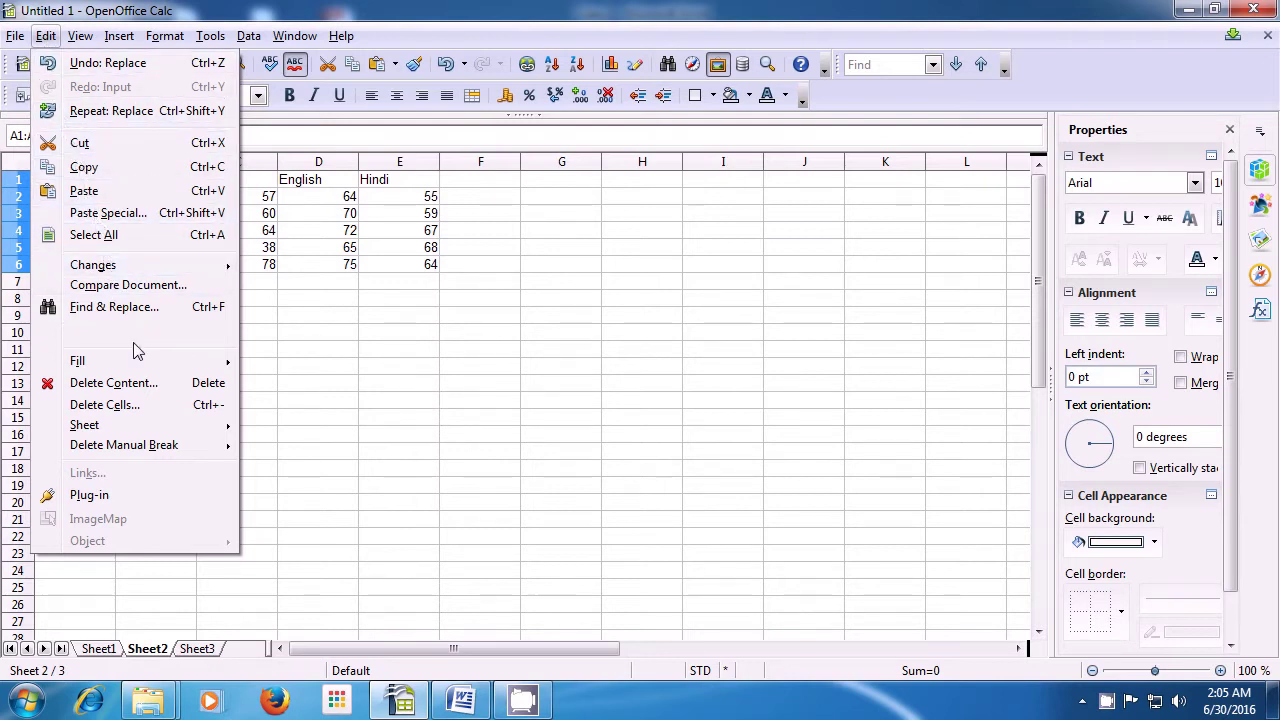
{"action": "mouse_move", "coordinate": [165, 368]}
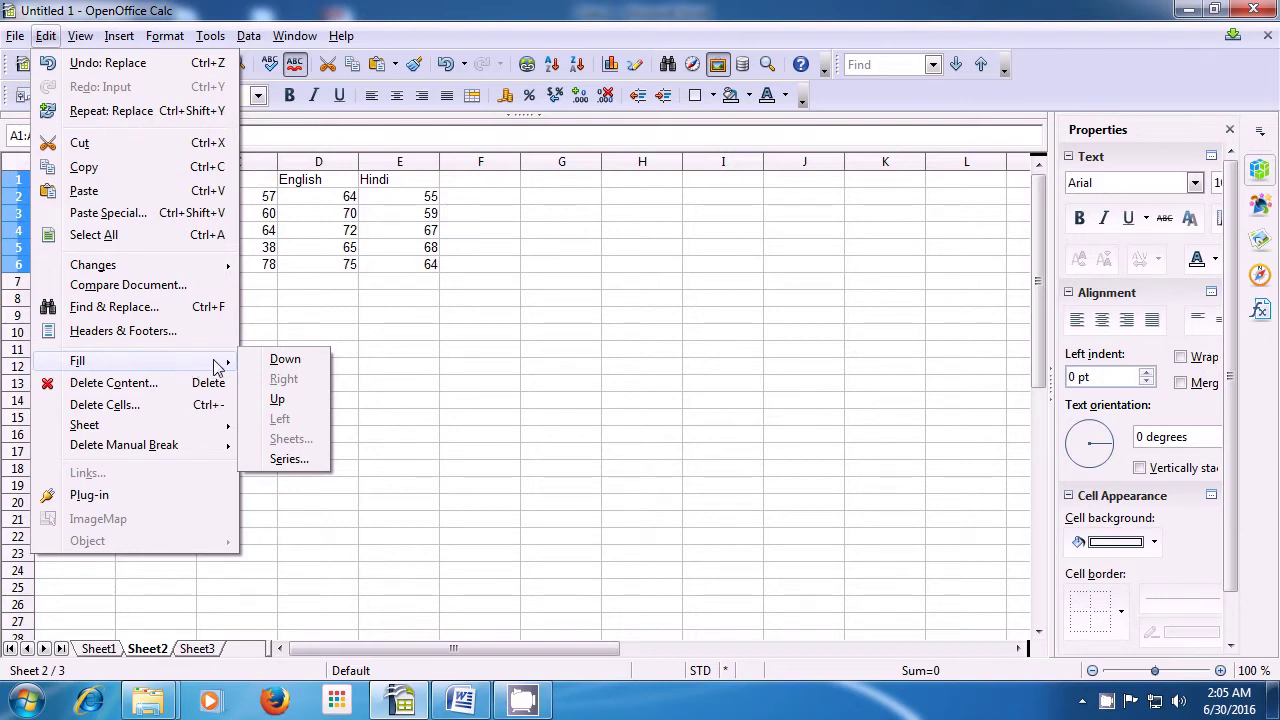
{"action": "left_click", "coordinate": [283, 359]}
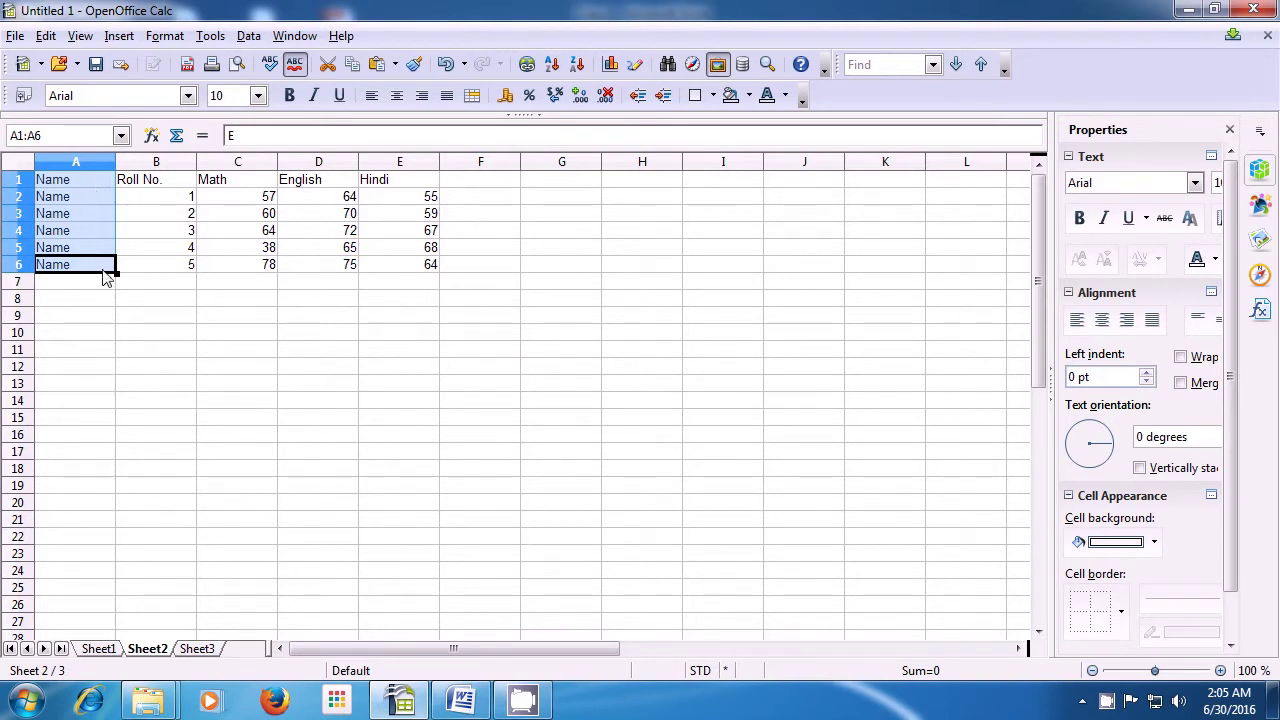
Fill the last roll number upward through cells B2:B6
{"action": "left_click", "coordinate": [170, 185]}
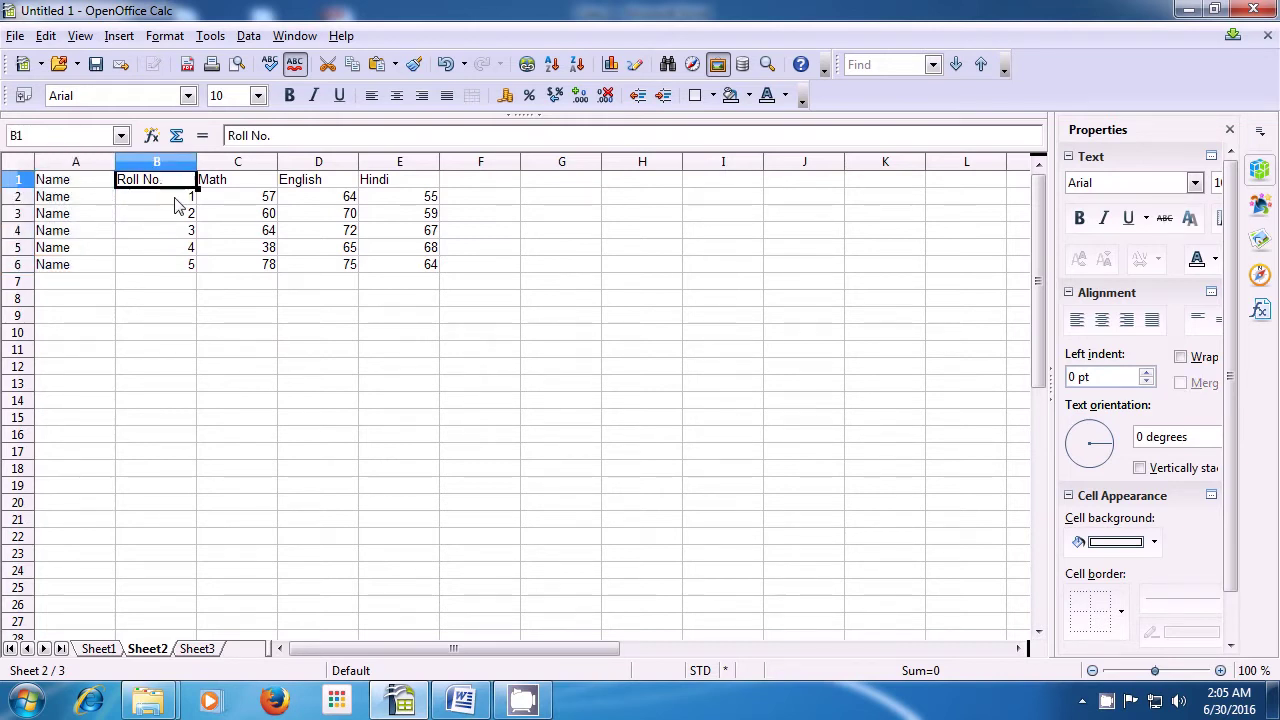
{"action": "left_click_drag", "start_coordinate": [177, 202], "coordinate": [178, 266]}
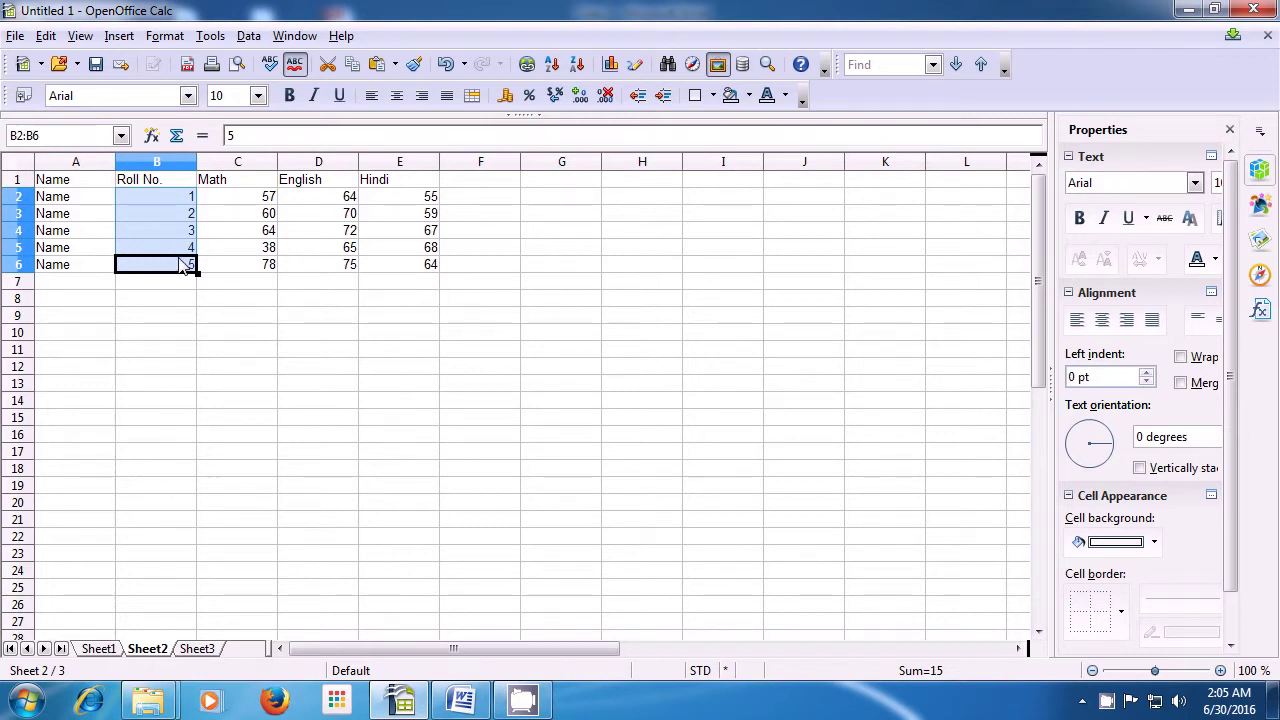
{"action": "left_click", "coordinate": [46, 37]}
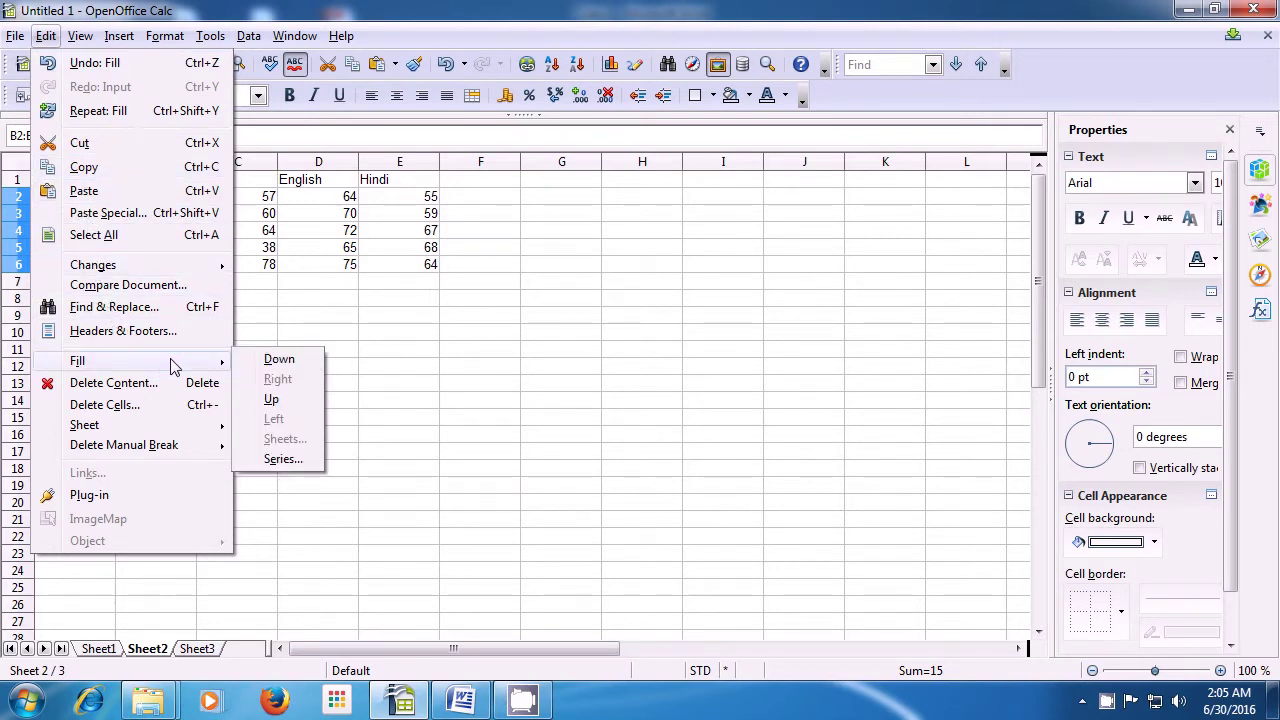
{"action": "left_click", "coordinate": [270, 400]}
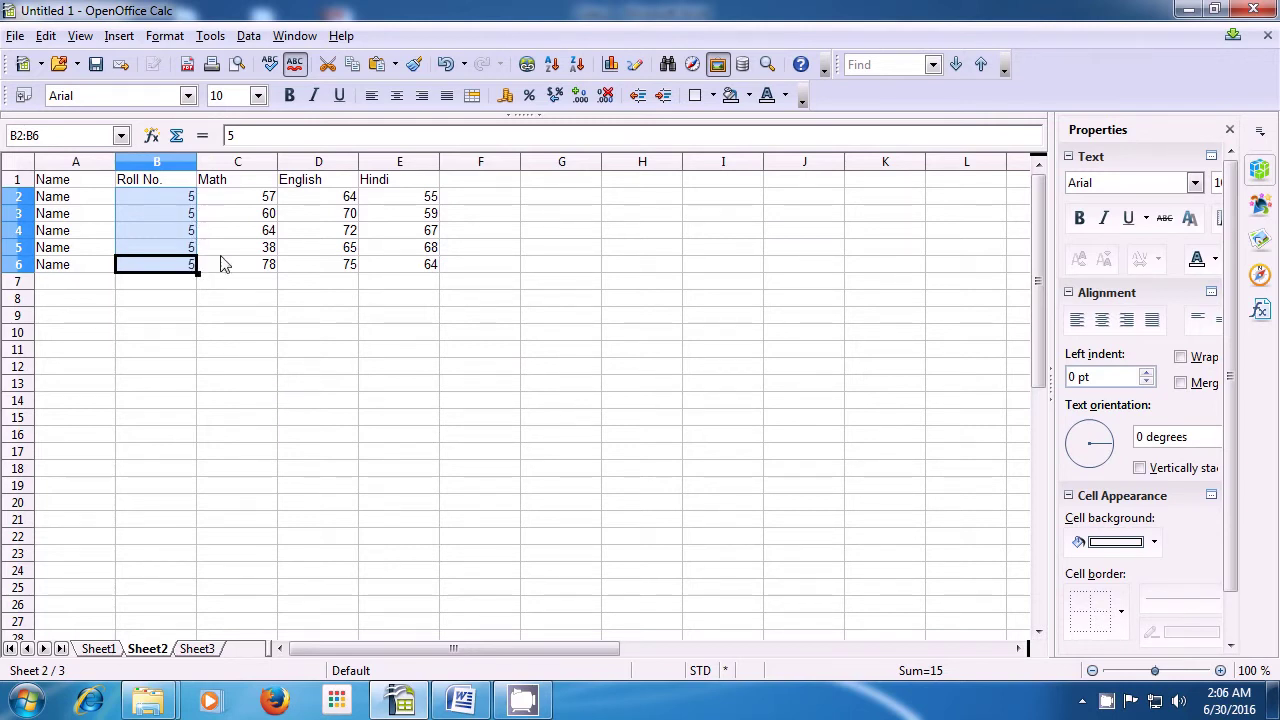
{"action": "left_click", "coordinate": [237, 187]}
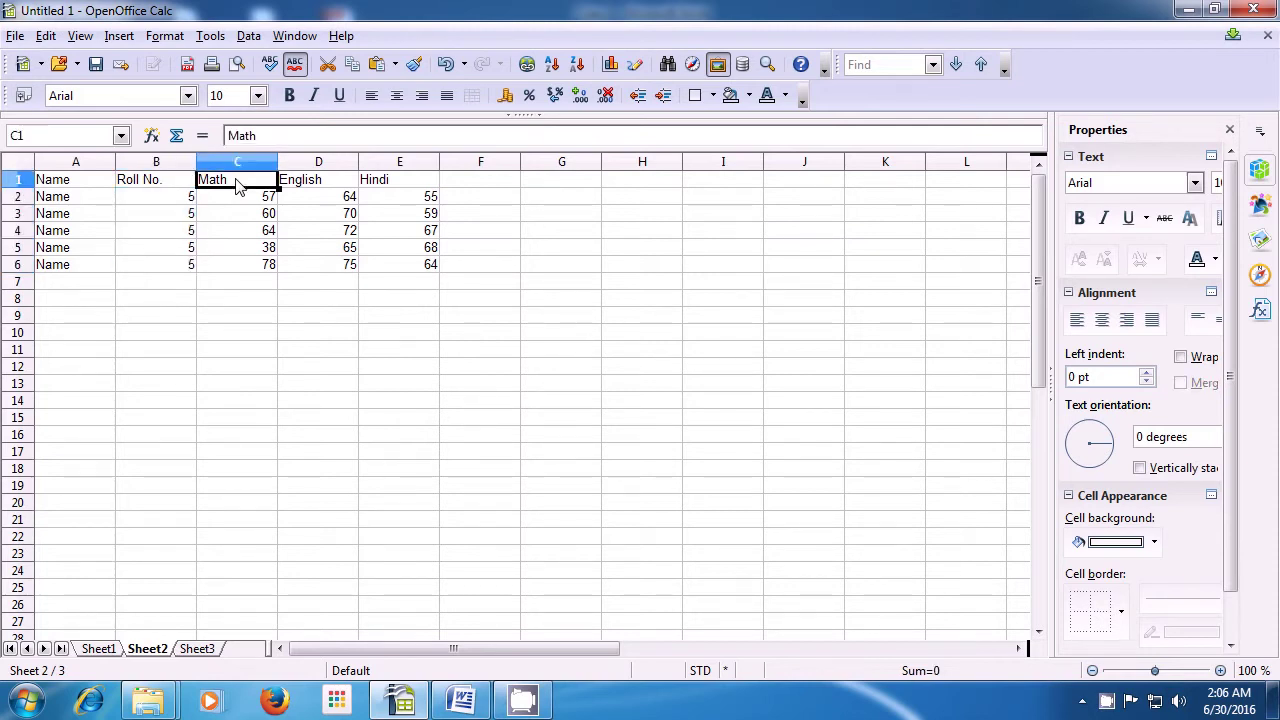
{"action": "left_click_drag", "start_coordinate": [237, 187], "coordinate": [241, 233]}
{"action": "left_click_drag", "start_coordinate": [248, 262], "coordinate": [250, 270]}
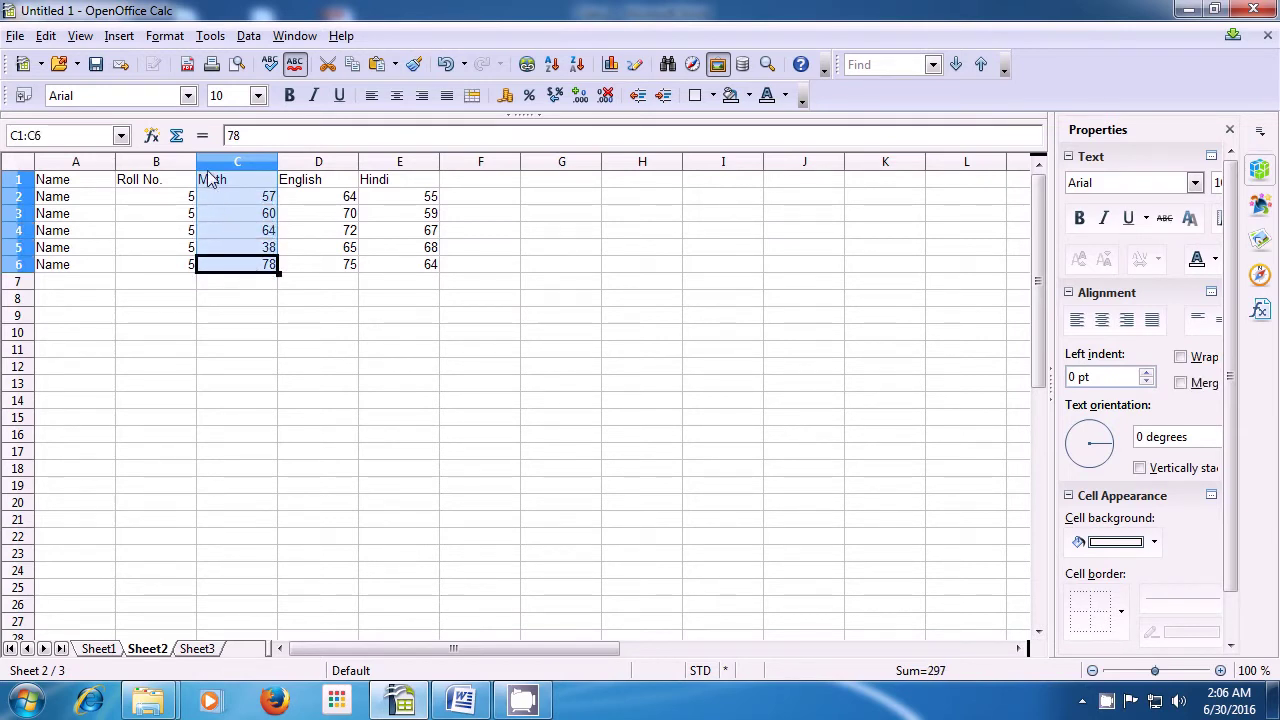
{"action": "left_click", "coordinate": [46, 38]}
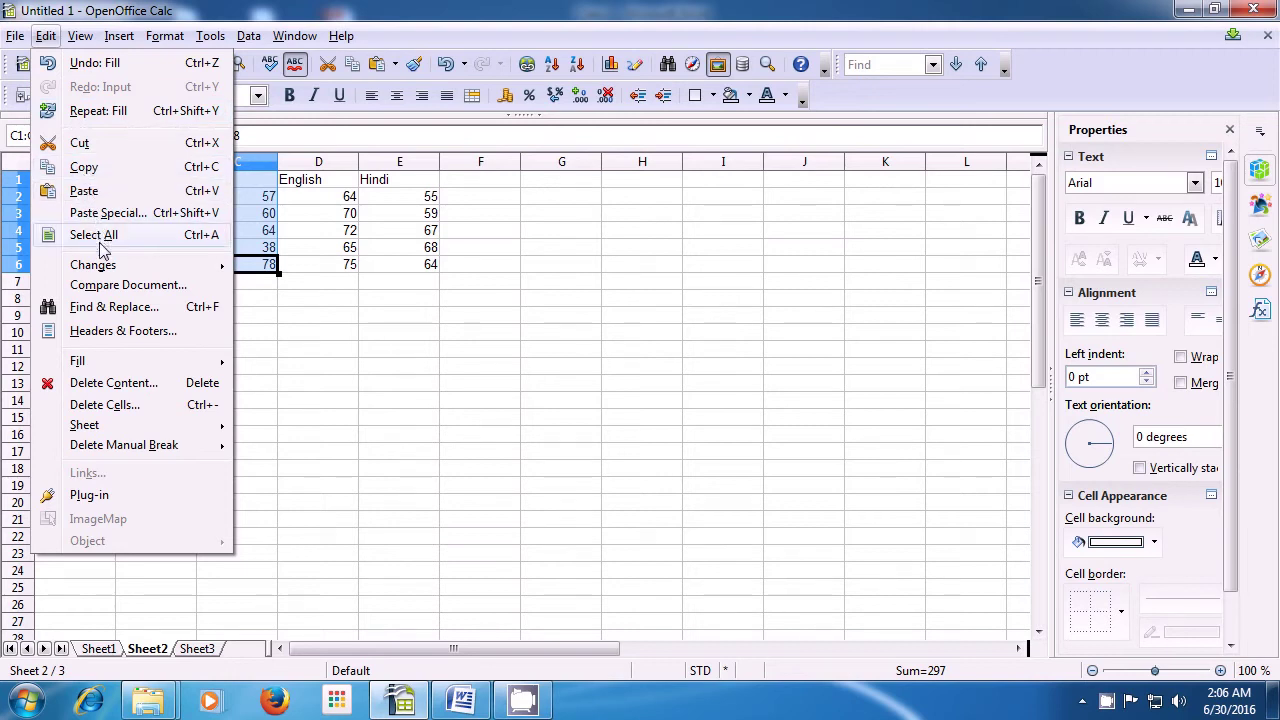
{"action": "mouse_move", "coordinate": [152, 368]}
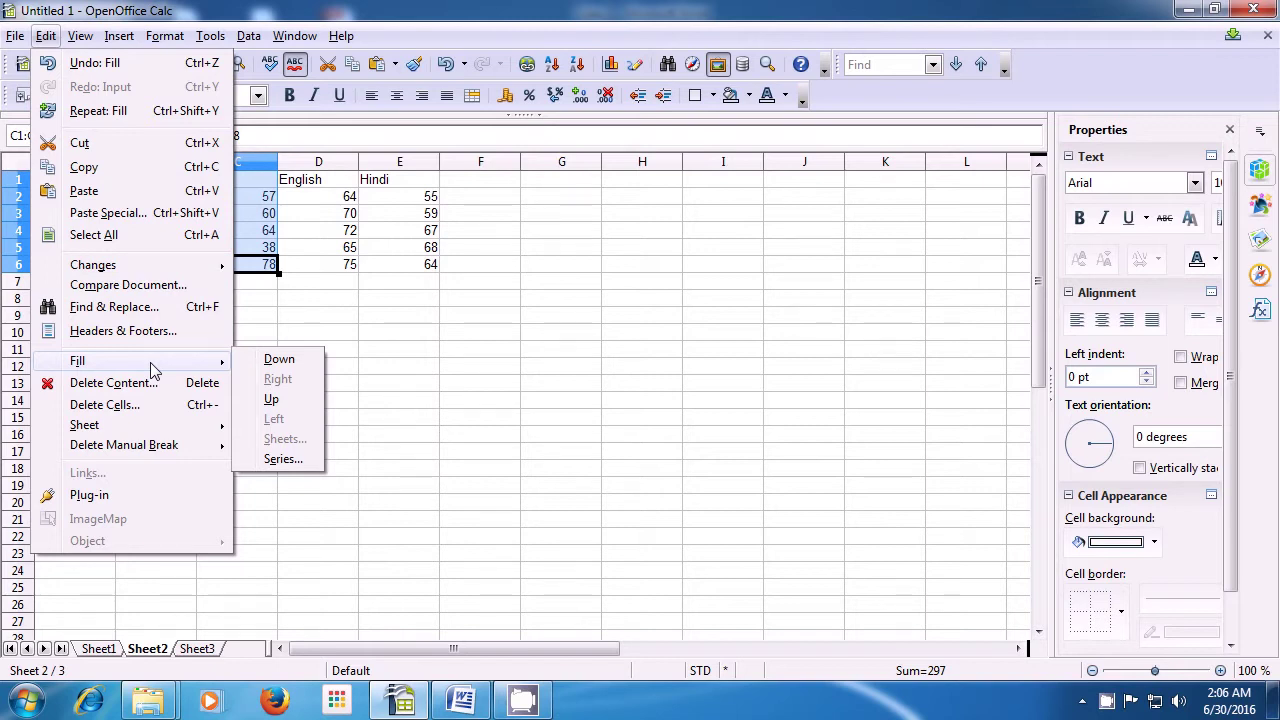
{"action": "left_click", "coordinate": [287, 342]}
Fill the Roll No. column to the right over the Math column within B1:C6
{"action": "left_click_drag", "start_coordinate": [143, 180], "coordinate": [210, 272]}
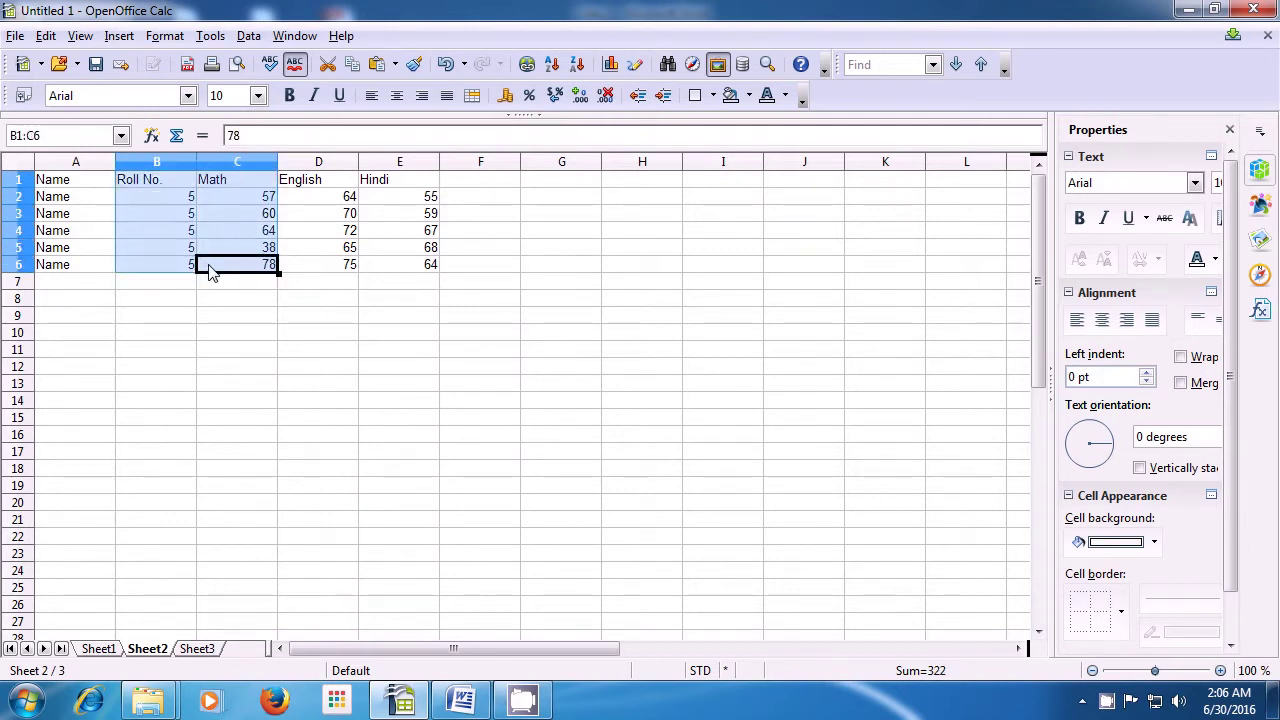
{"action": "left_click", "coordinate": [46, 36]}
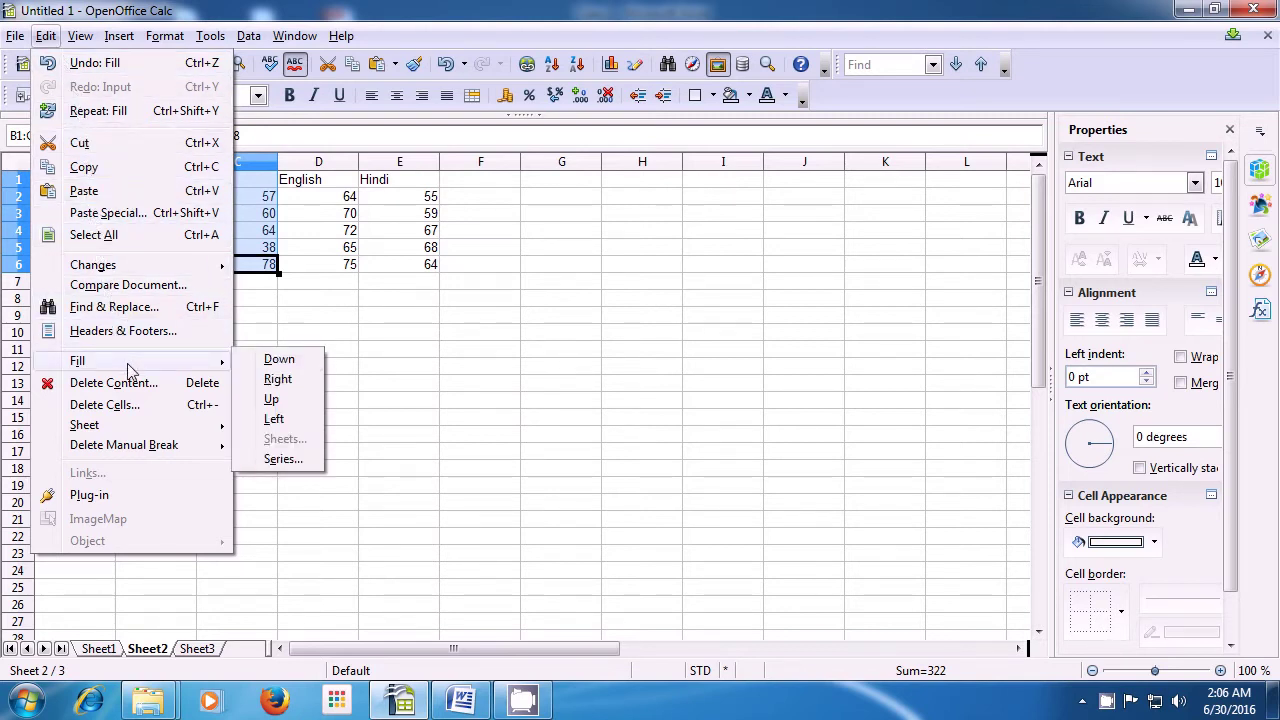
{"action": "left_click", "coordinate": [277, 381]}
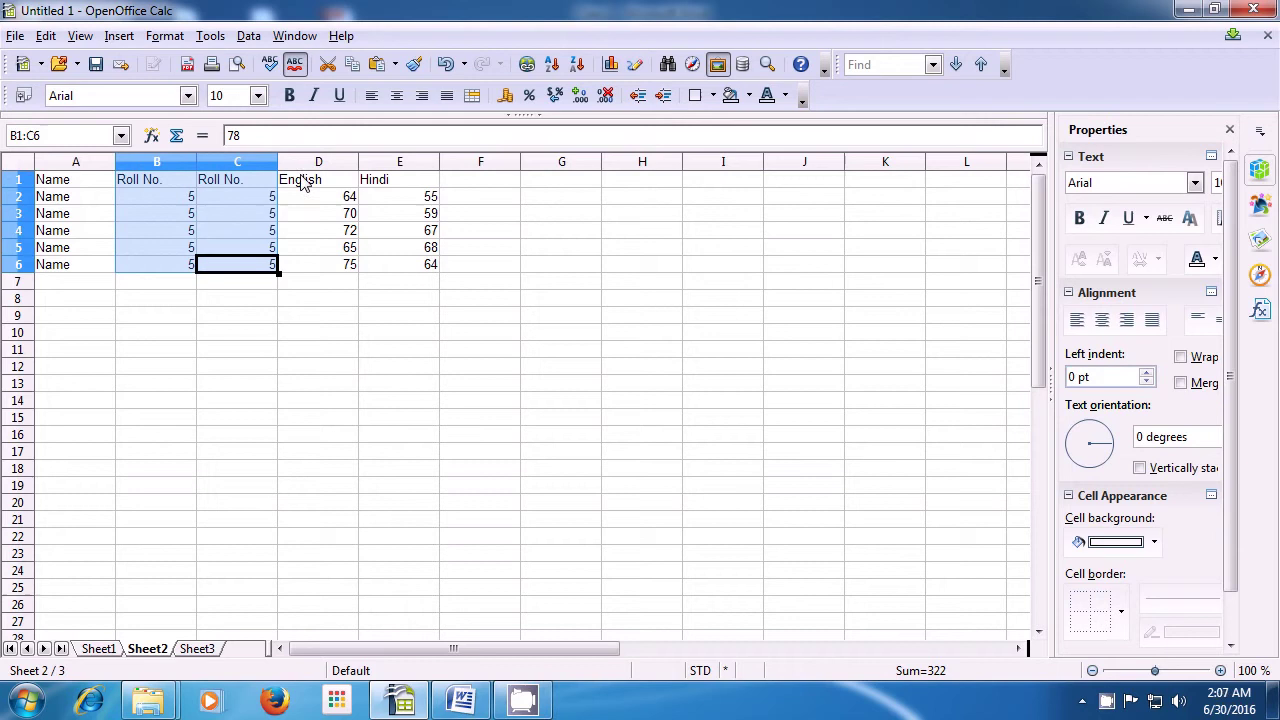
Fill the Roll No. column to the left over the Name column within A1:B6
{"action": "left_click_drag", "start_coordinate": [303, 183], "coordinate": [378, 266]}
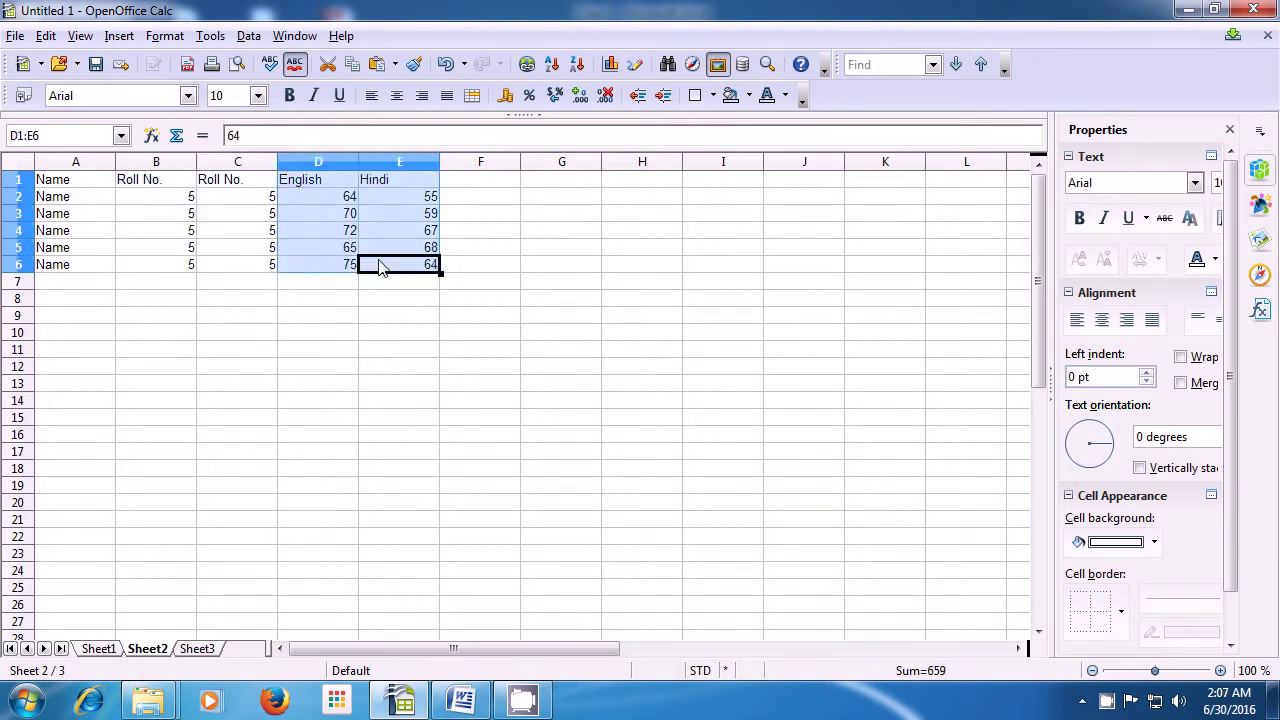
{"action": "left_click_drag", "start_coordinate": [95, 182], "coordinate": [152, 272]}
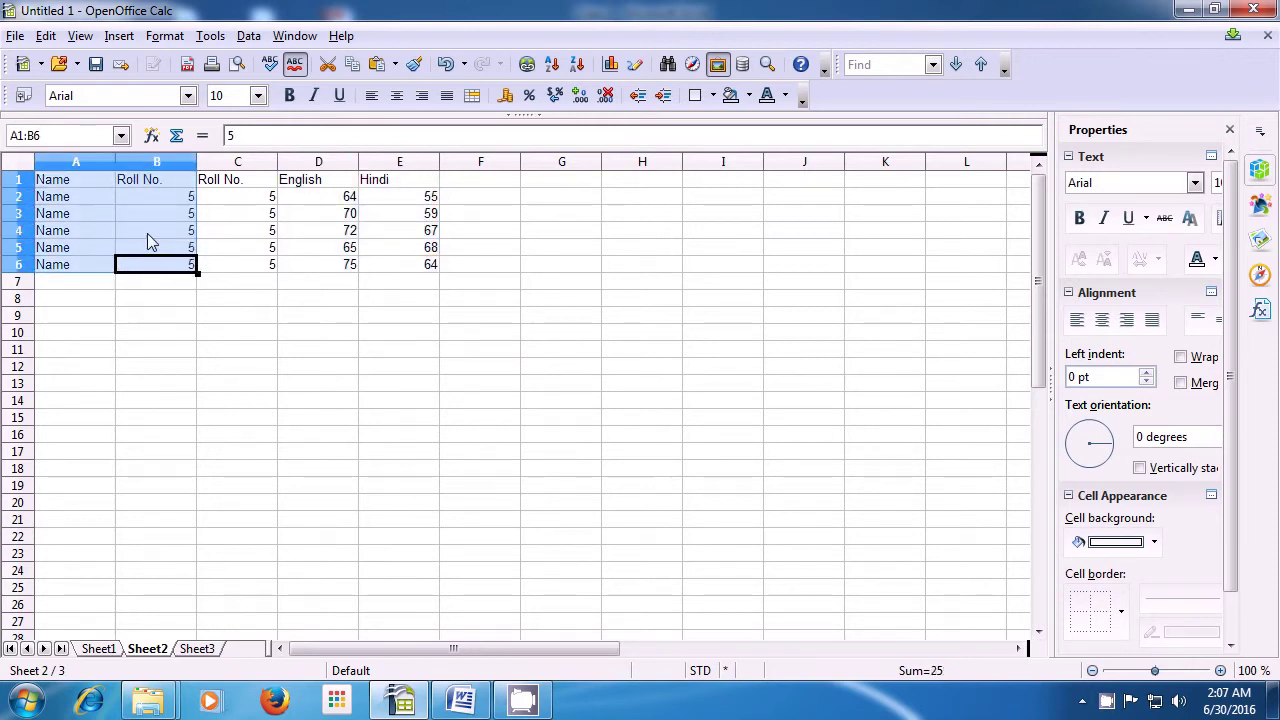
{"action": "left_click", "coordinate": [48, 37]}
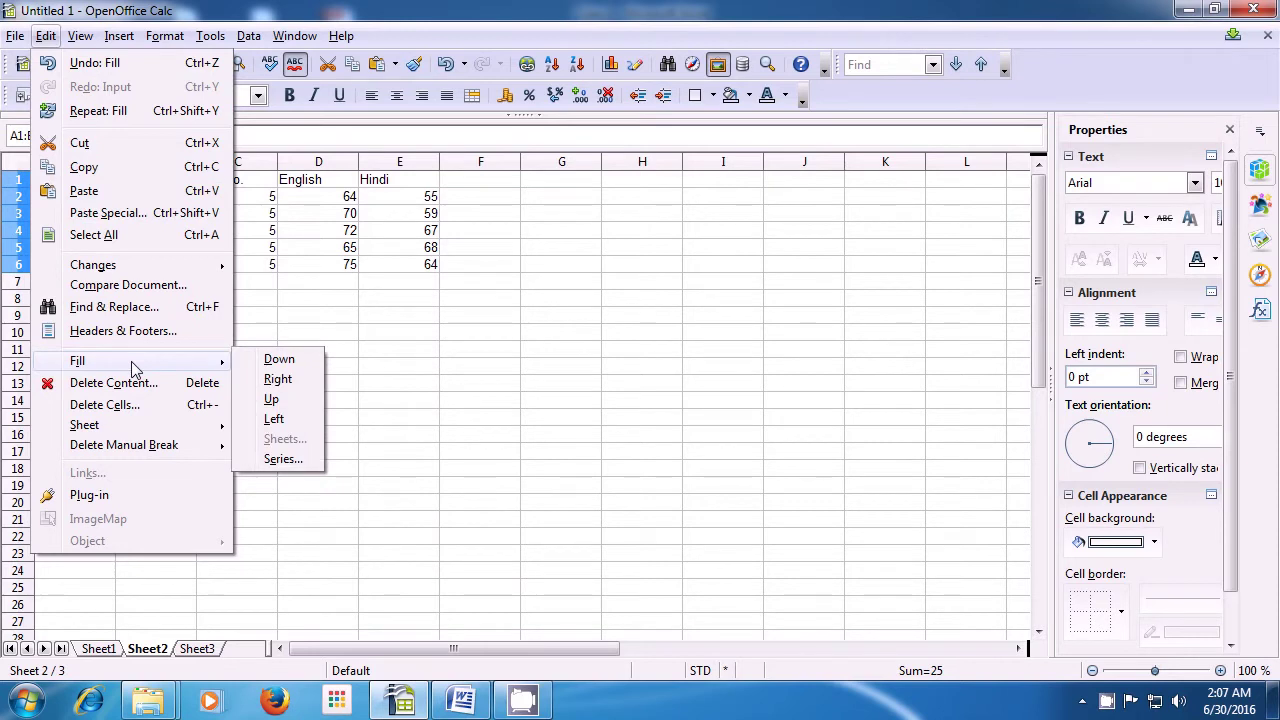
{"action": "left_click", "coordinate": [273, 419]}
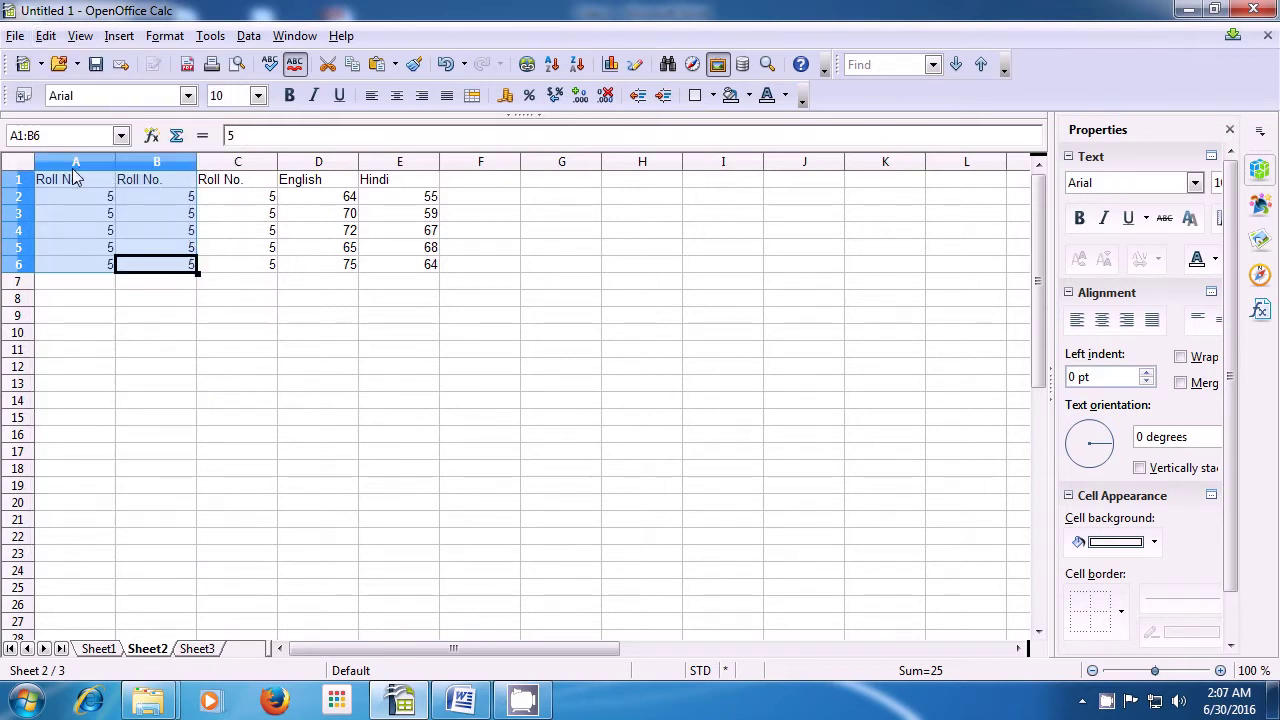
{"action": "left_click", "coordinate": [393, 354]}
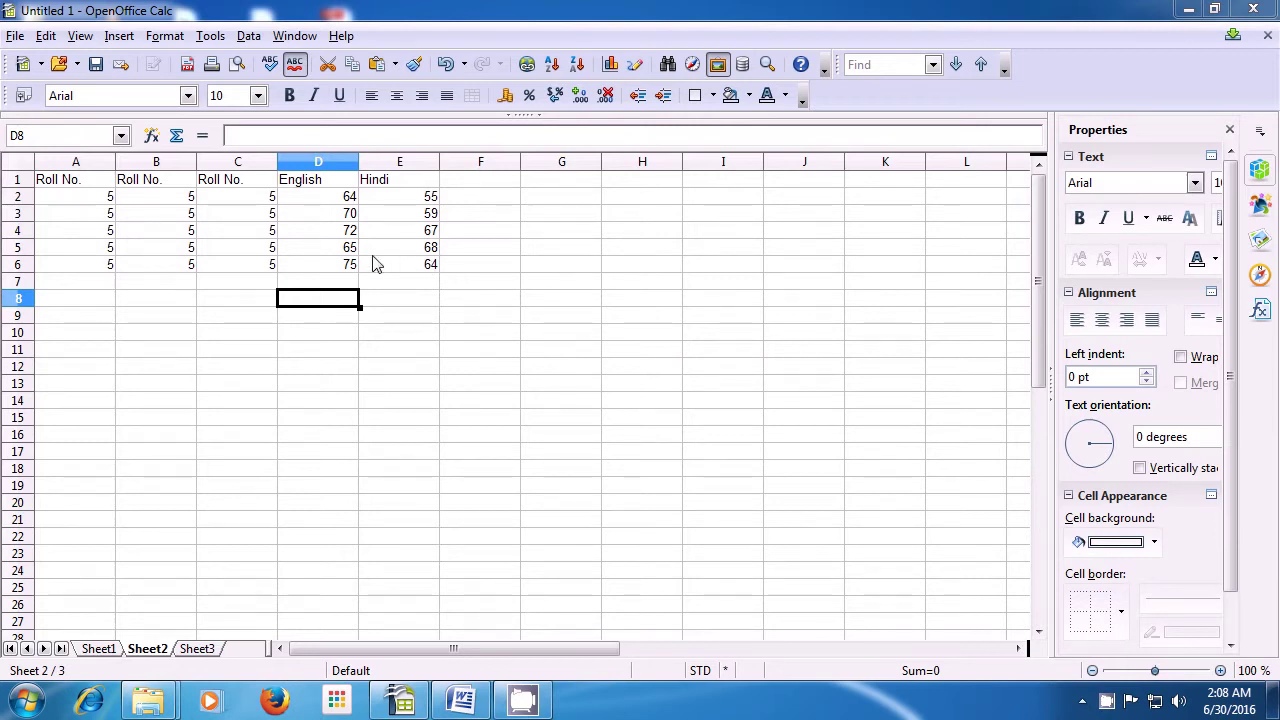
{"action": "left_click", "coordinate": [46, 36]}
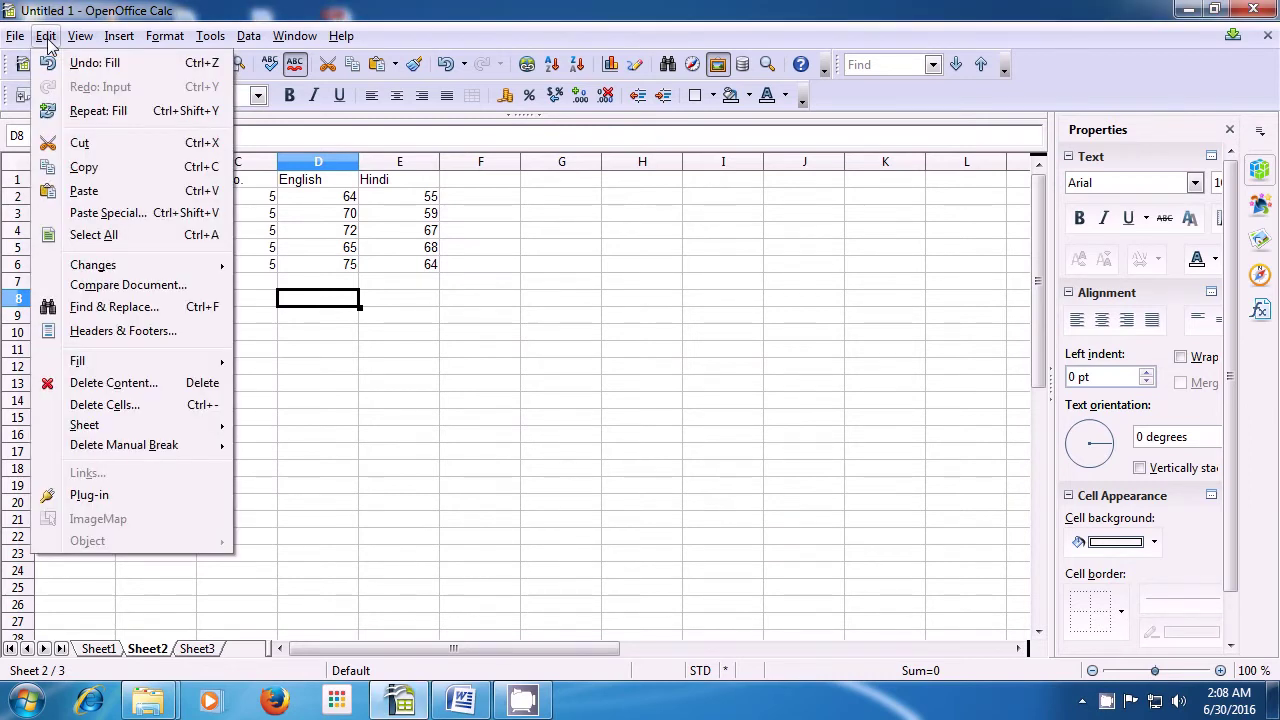
{"action": "left_click", "coordinate": [195, 389]}
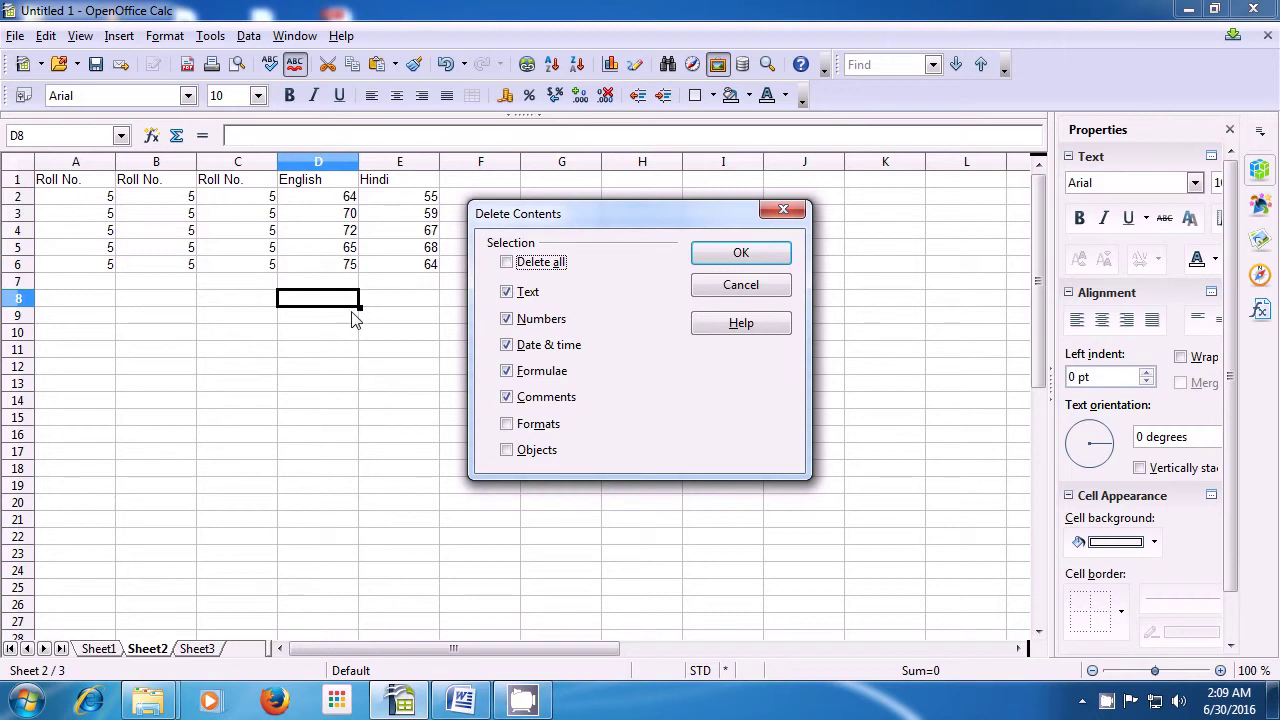
{"action": "left_click", "coordinate": [741, 285]}
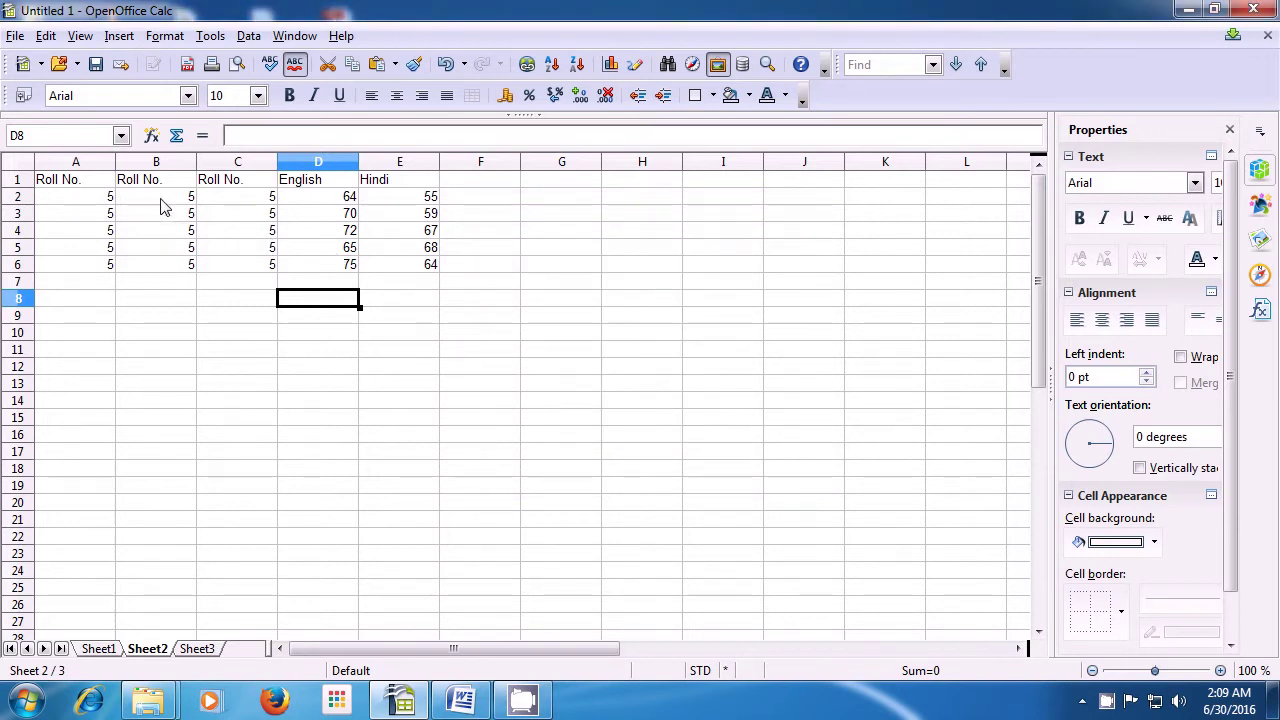
Delete the contents of B1:B6 with Text excluded, keeping Numbers, Date & time, Formulae and Comments selected for deletion
{"action": "left_click_drag", "start_coordinate": [158, 188], "coordinate": [155, 276]}
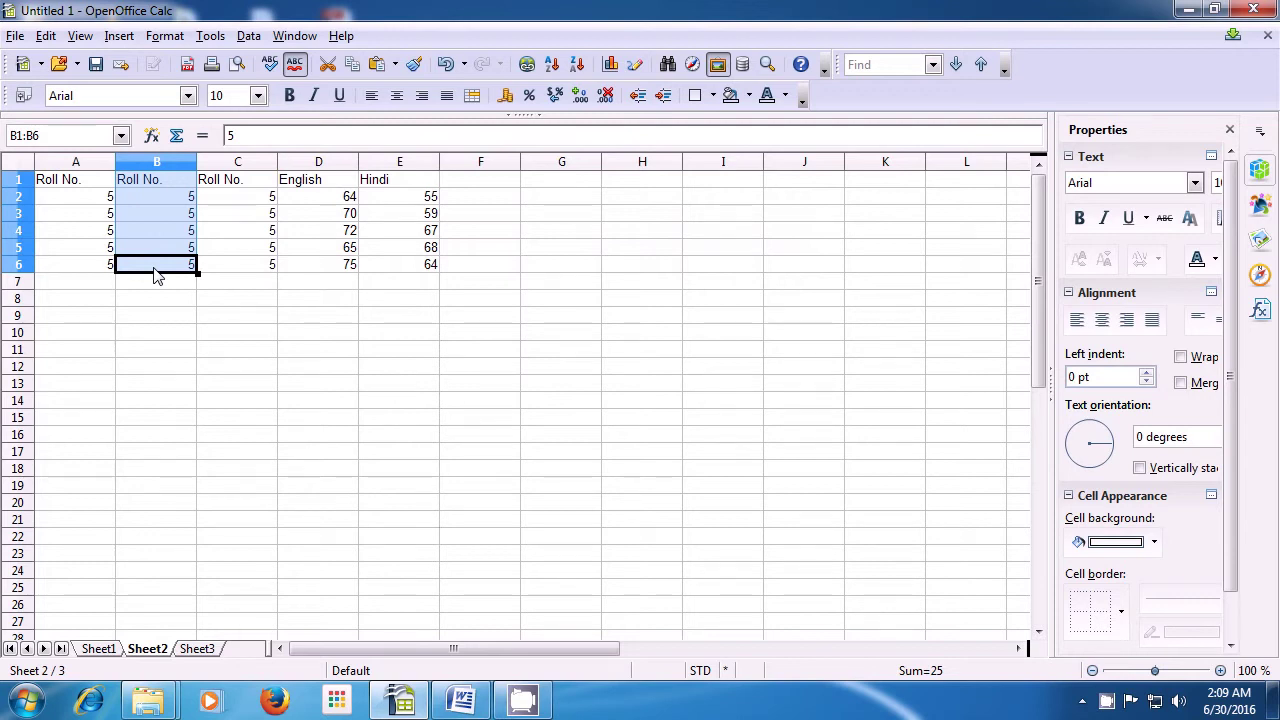
{"action": "key", "text": "BackSpace"}
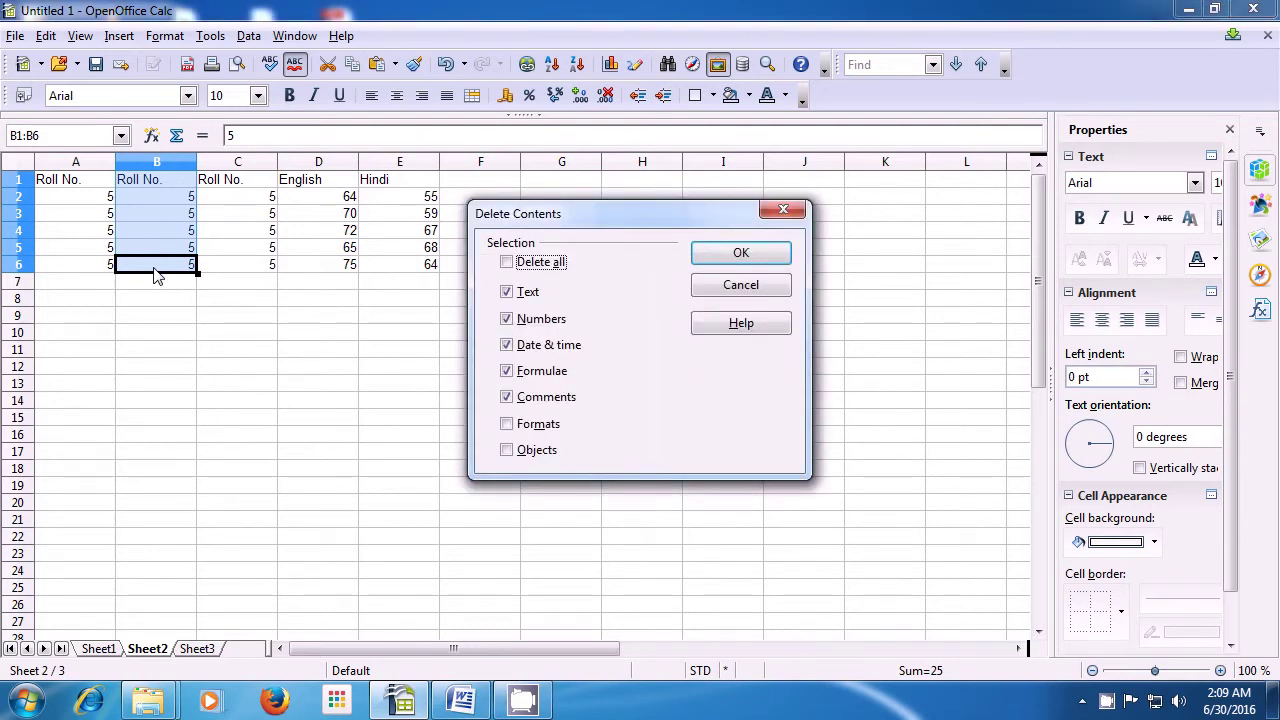
{"action": "left_click", "coordinate": [506, 302]}
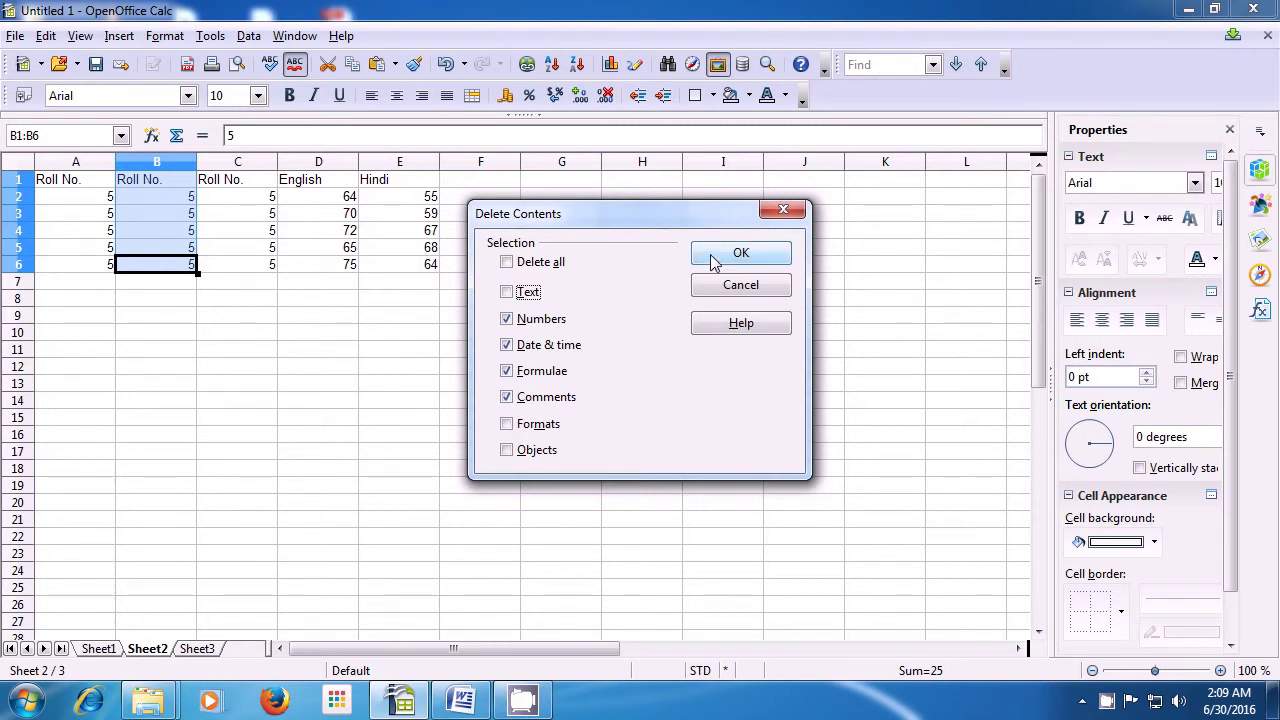
{"action": "left_click", "coordinate": [740, 254]}
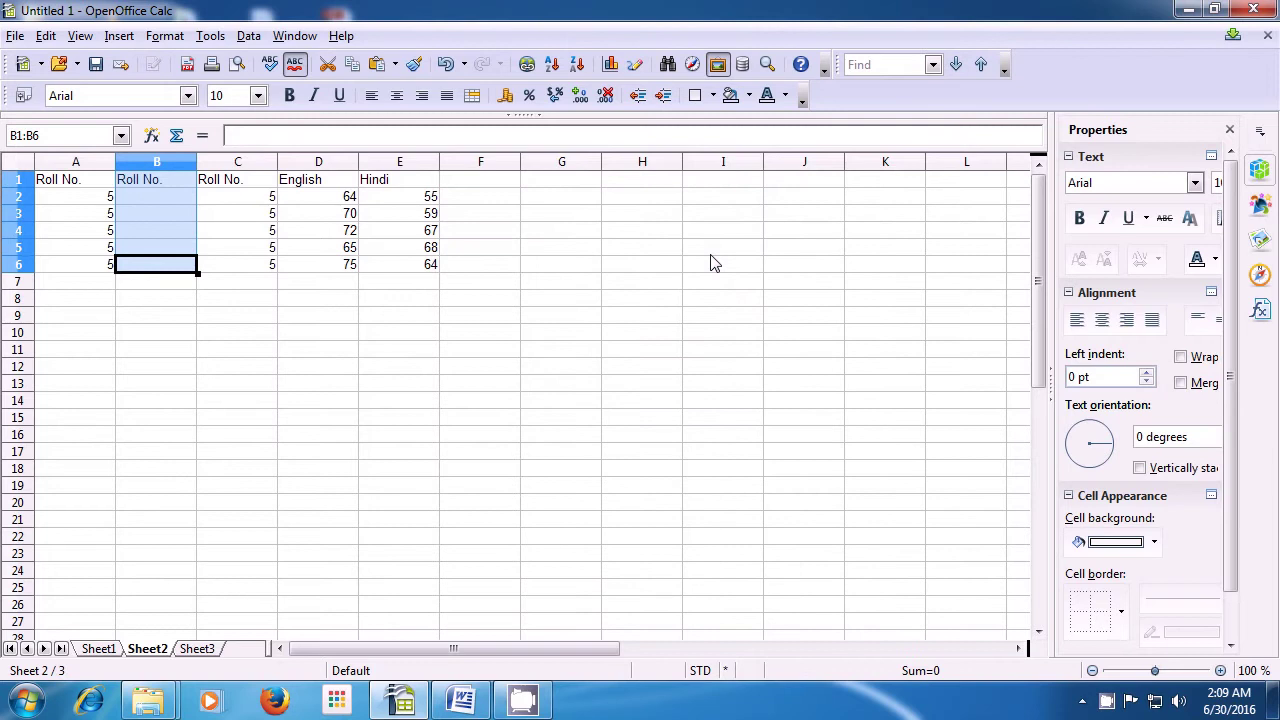
Delete only the Text contents of C1:C6, with Numbers excluded and Date & time, Formulae and Comments kept selected for deletion
{"action": "left_click", "coordinate": [150, 199]}
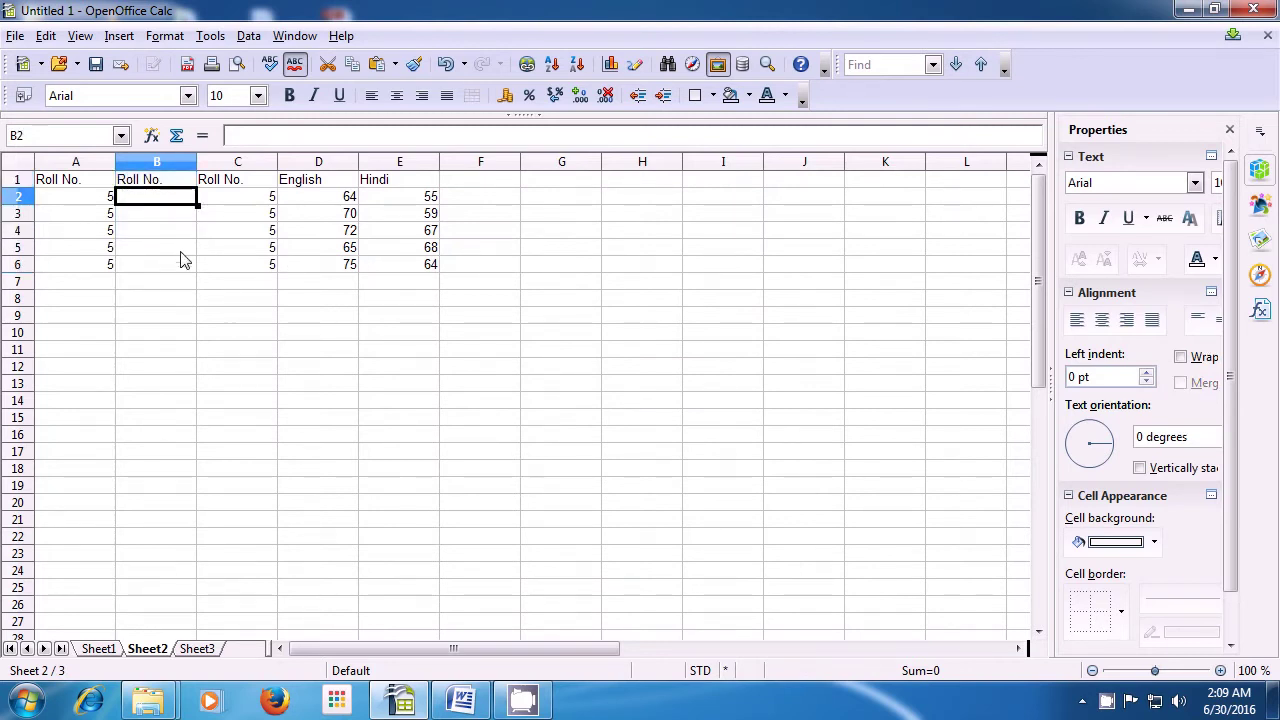
{"action": "left_click", "coordinate": [231, 183]}
{"action": "left_click_drag", "start_coordinate": [232, 188], "coordinate": [233, 267]}
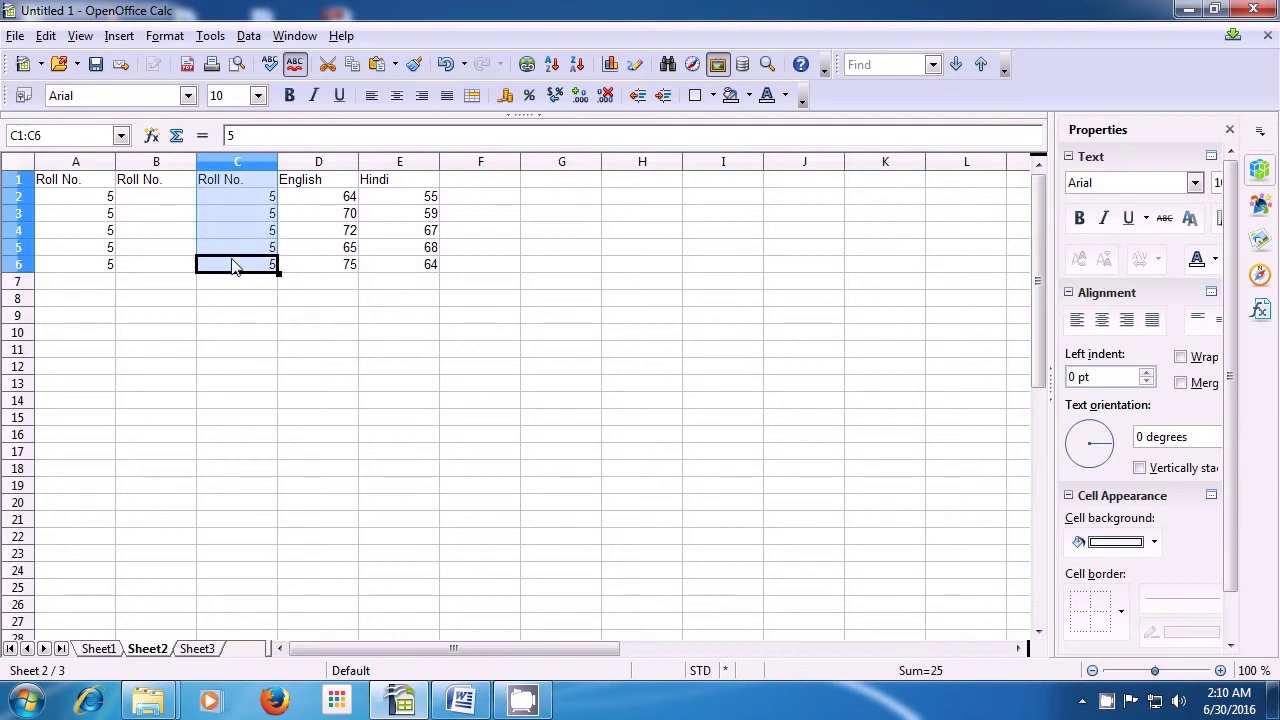
{"action": "key", "text": "Delete"}
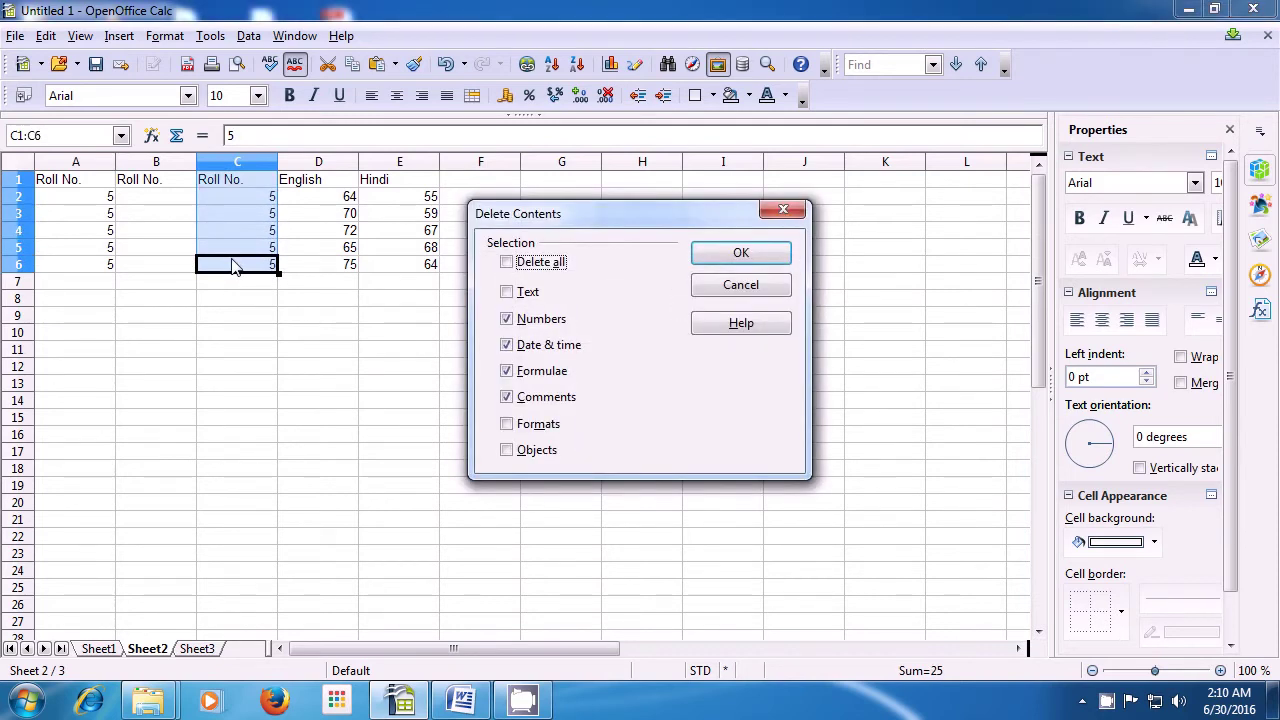
{"action": "left_click", "coordinate": [511, 294]}
{"action": "left_click", "coordinate": [509, 322]}
{"action": "left_click", "coordinate": [741, 253]}
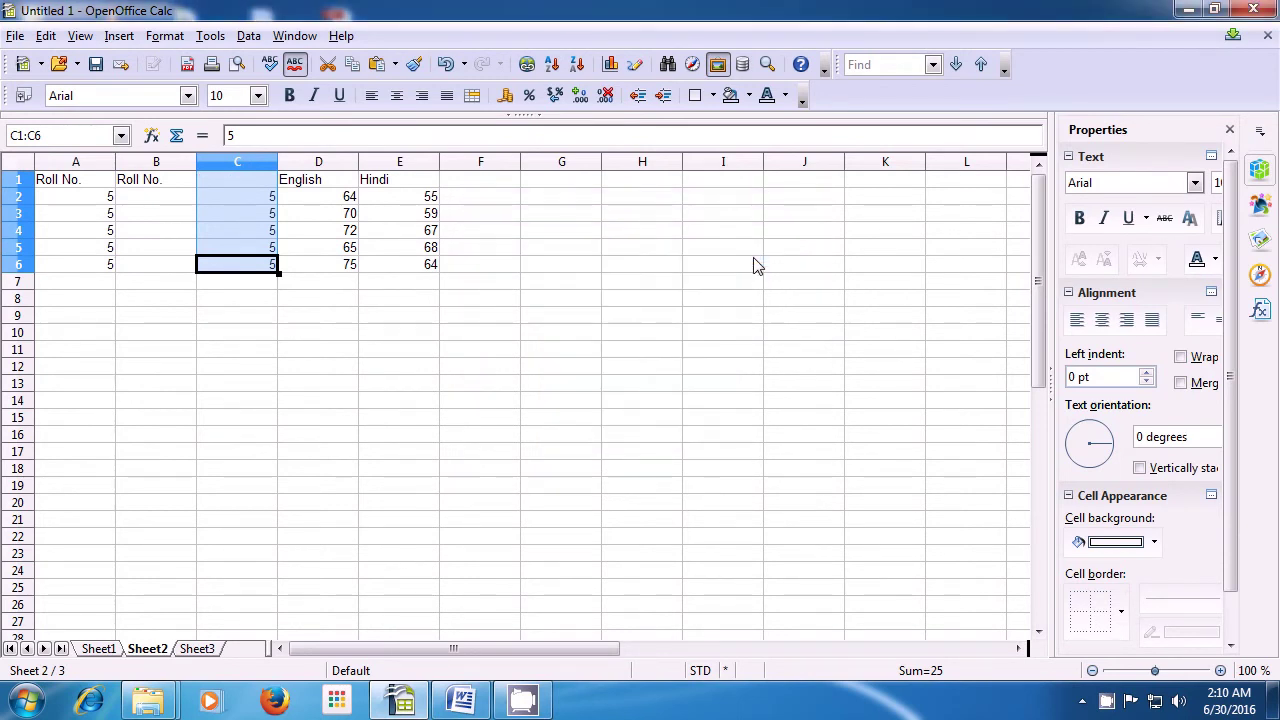
{"action": "left_click", "coordinate": [217, 200]}
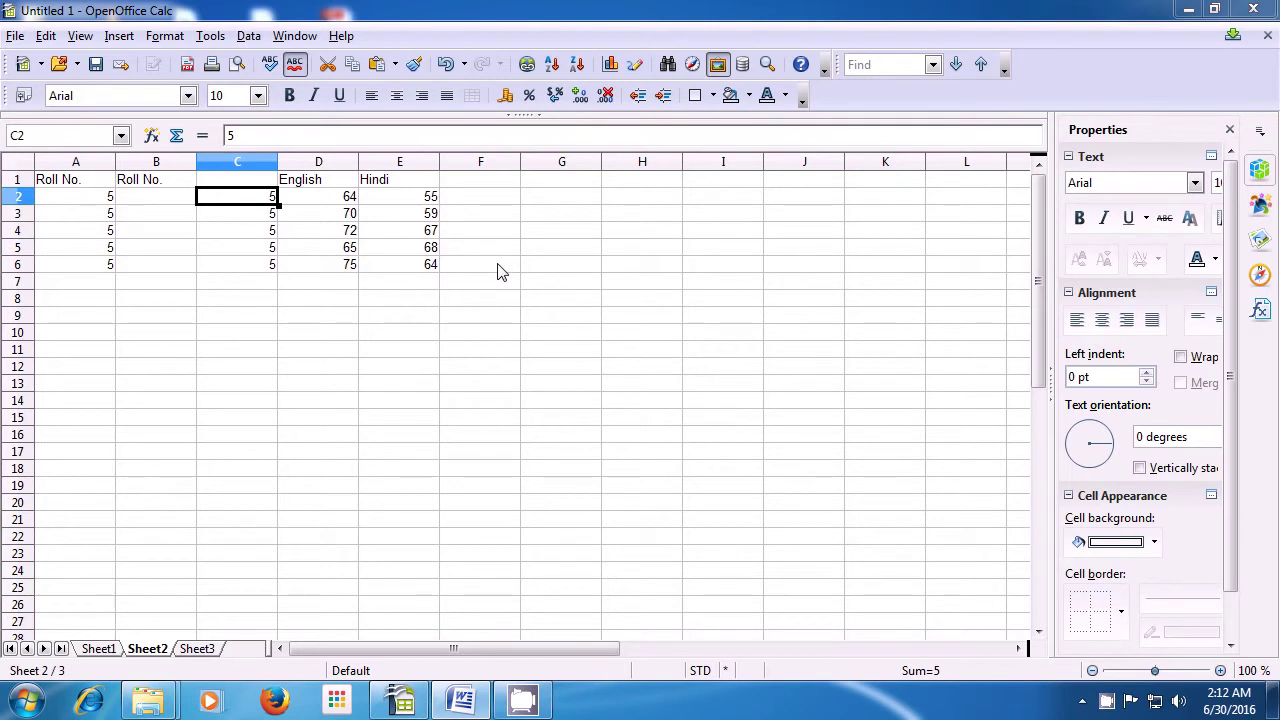
Delete the empty cell B2 under the second Roll No. heading, shifting the remaining cells left
{"action": "left_click", "coordinate": [155, 204]}
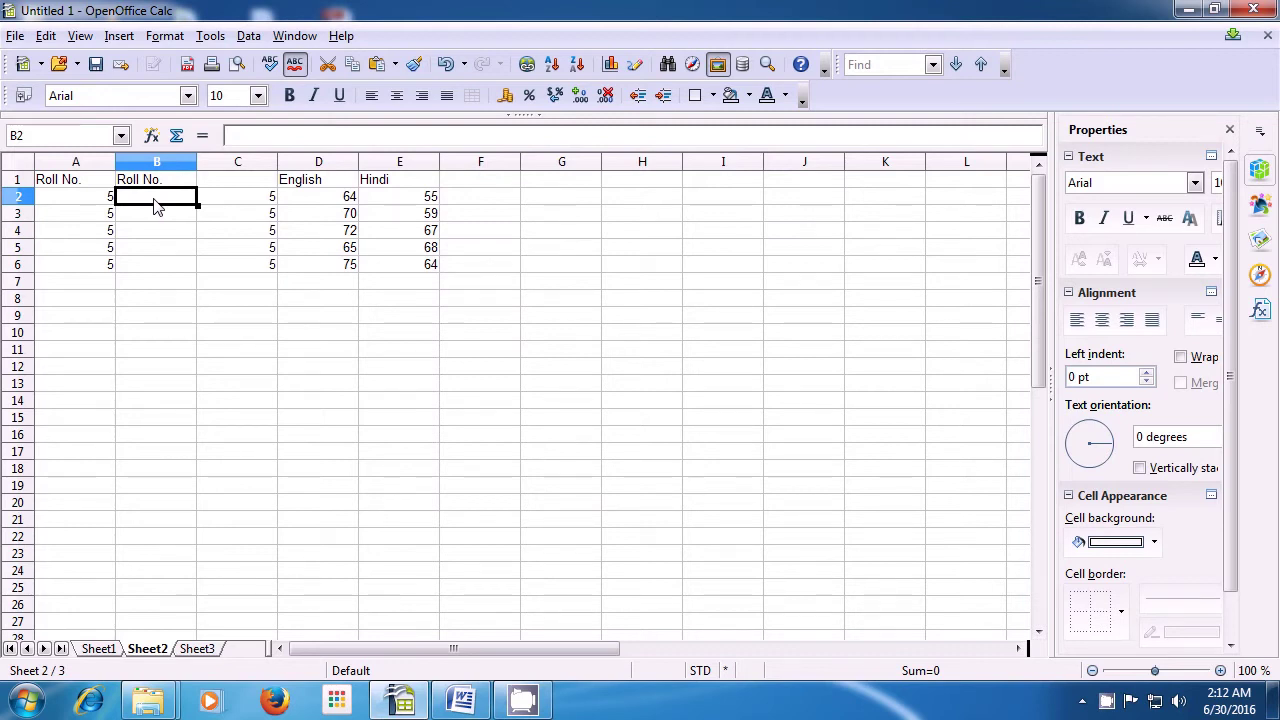
{"action": "left_click", "coordinate": [46, 36]}
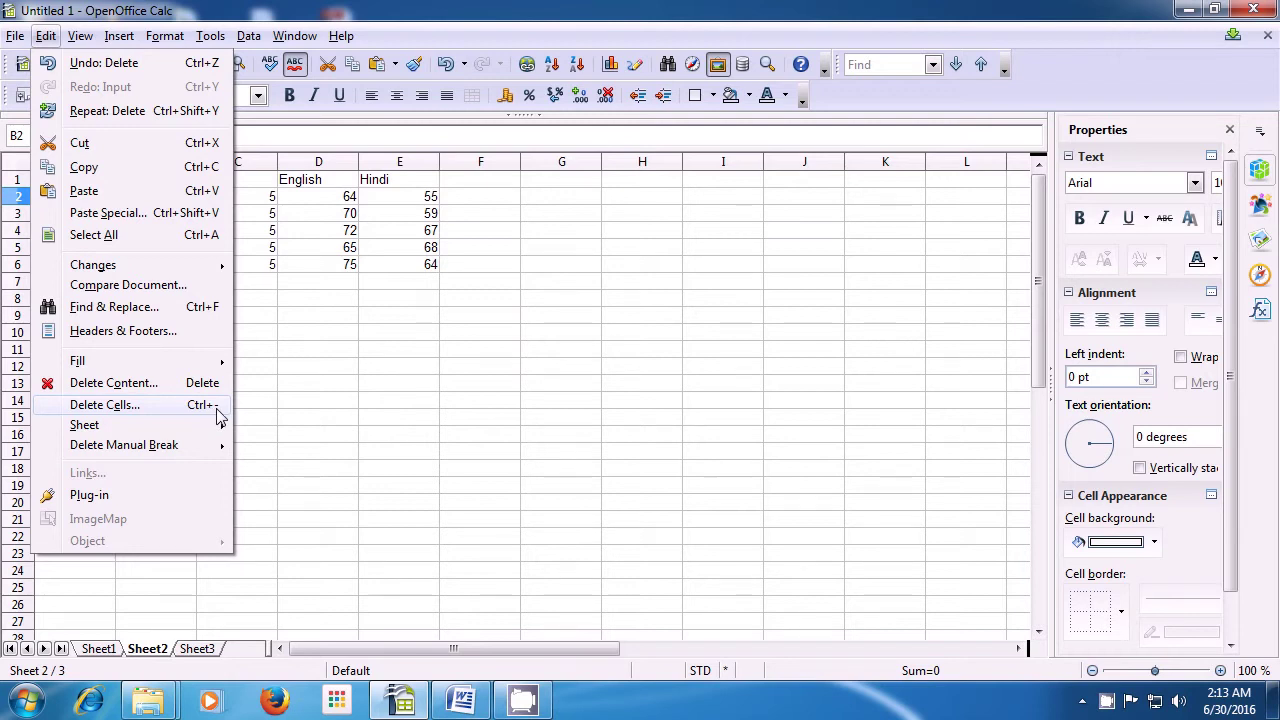
{"action": "left_click", "coordinate": [160, 414]}
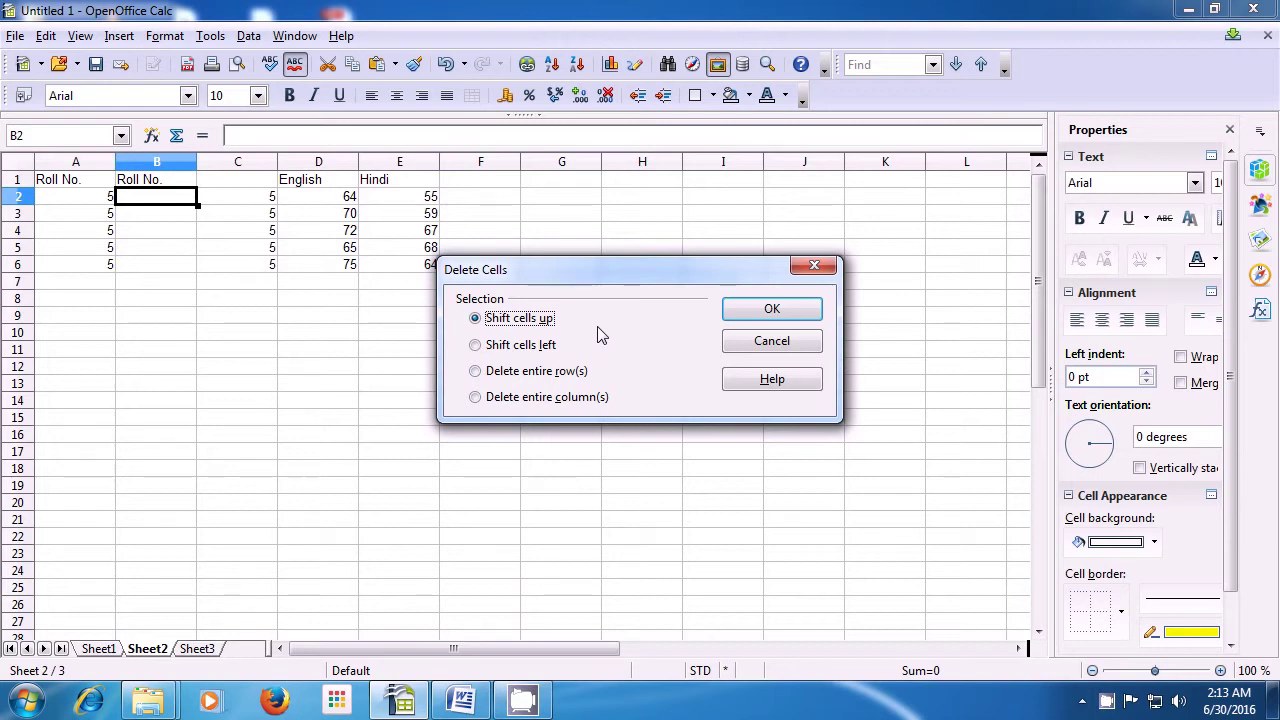
{"action": "left_click", "coordinate": [476, 347]}
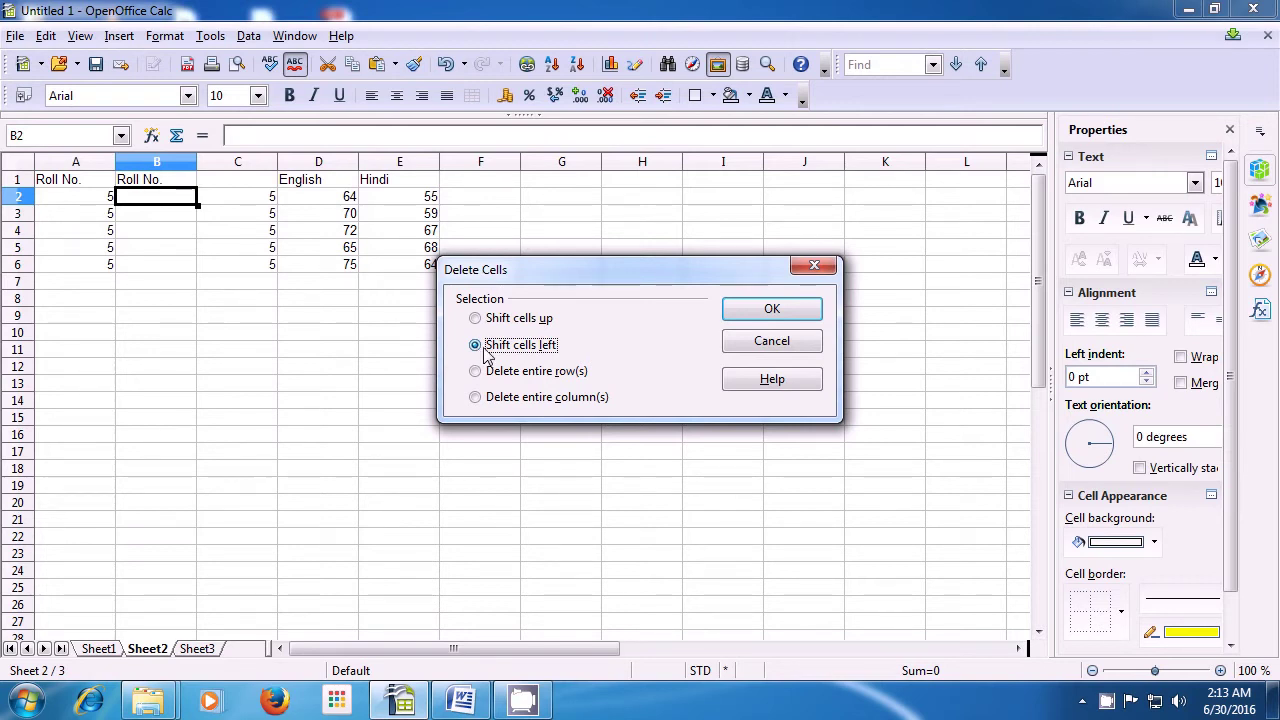
{"action": "left_click", "coordinate": [745, 312]}
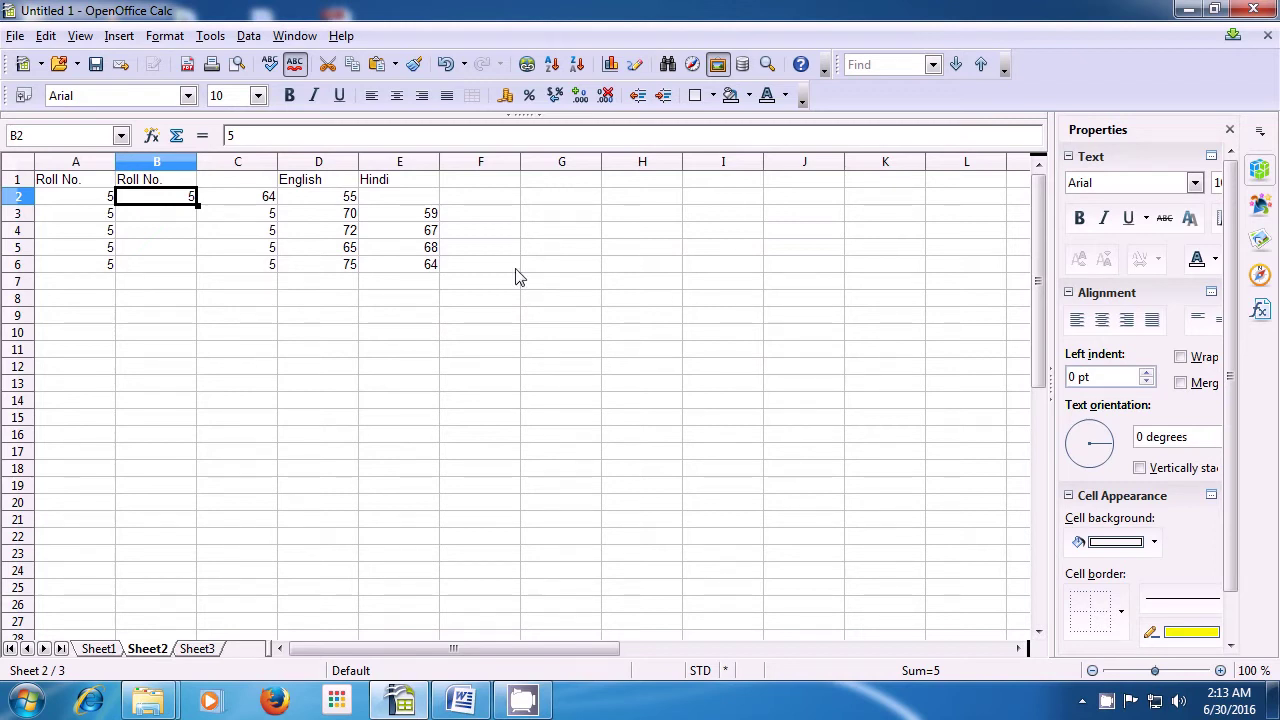
Delete the entire row of cell B3 with the Delete Cells command
{"action": "left_click", "coordinate": [180, 221]}
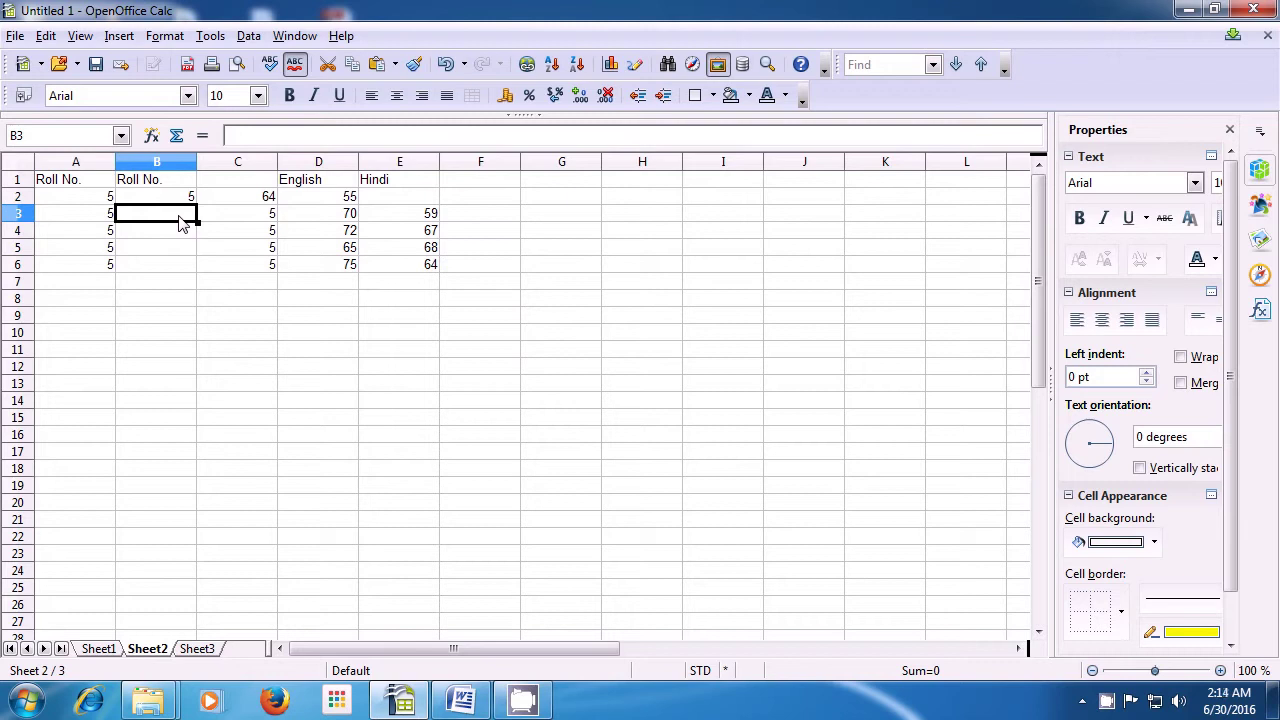
{"action": "left_click", "coordinate": [46, 36]}
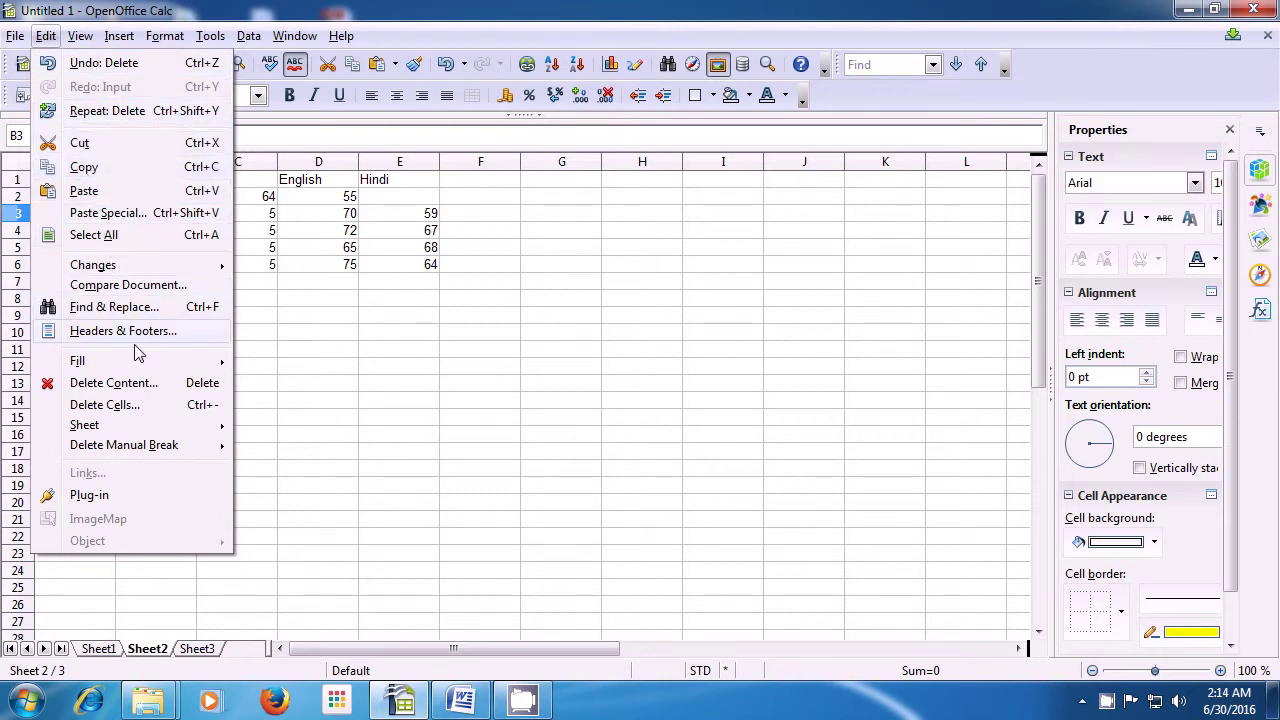
{"action": "left_click", "coordinate": [145, 414]}
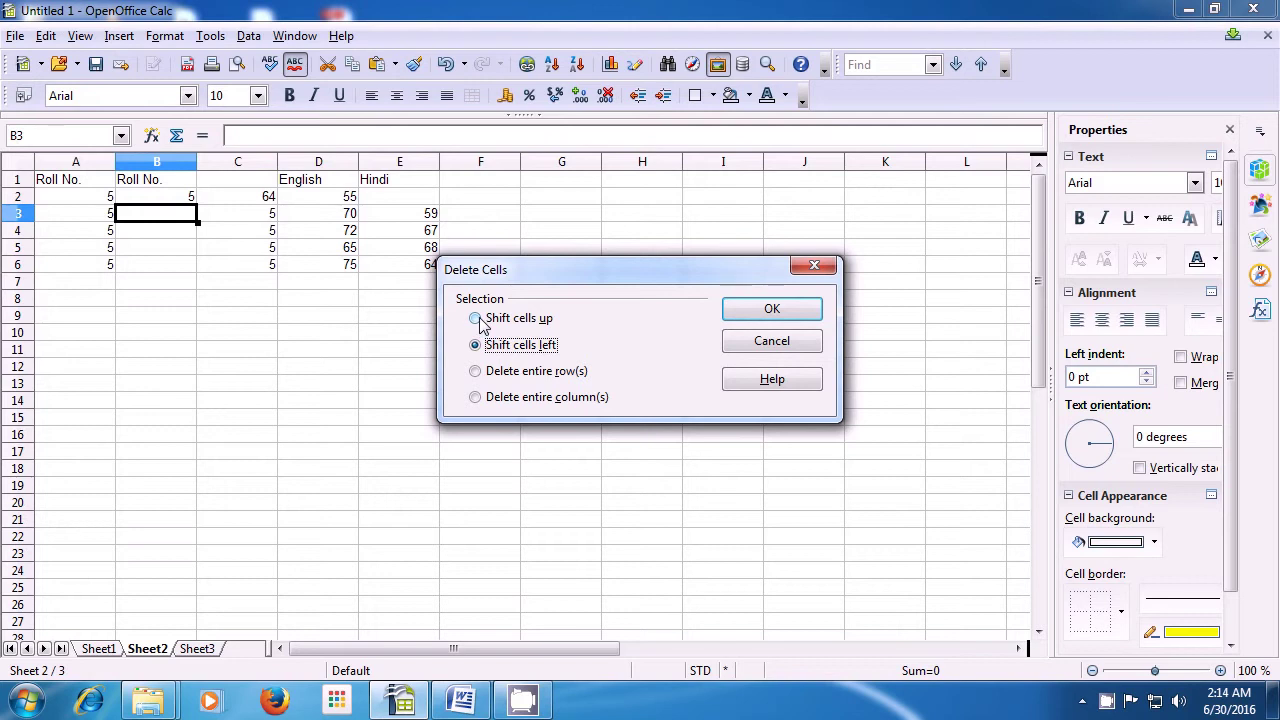
{"action": "left_click", "coordinate": [475, 372]}
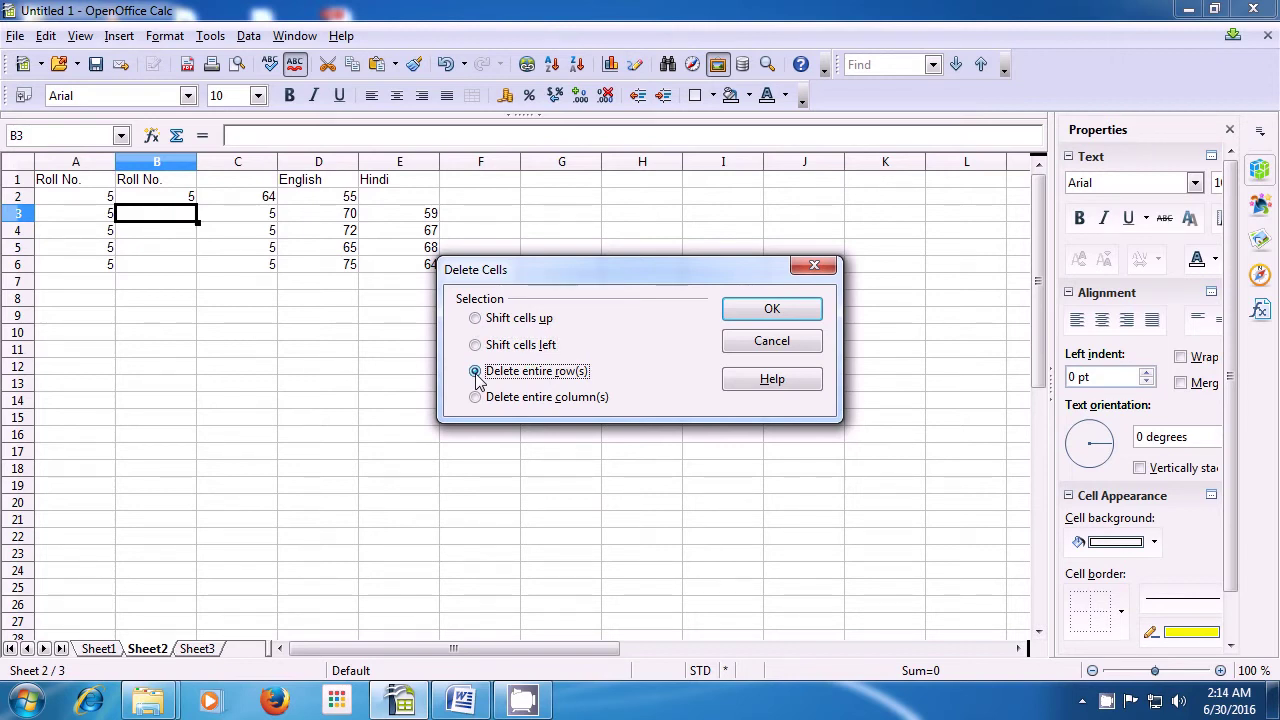
{"action": "left_click", "coordinate": [757, 318]}
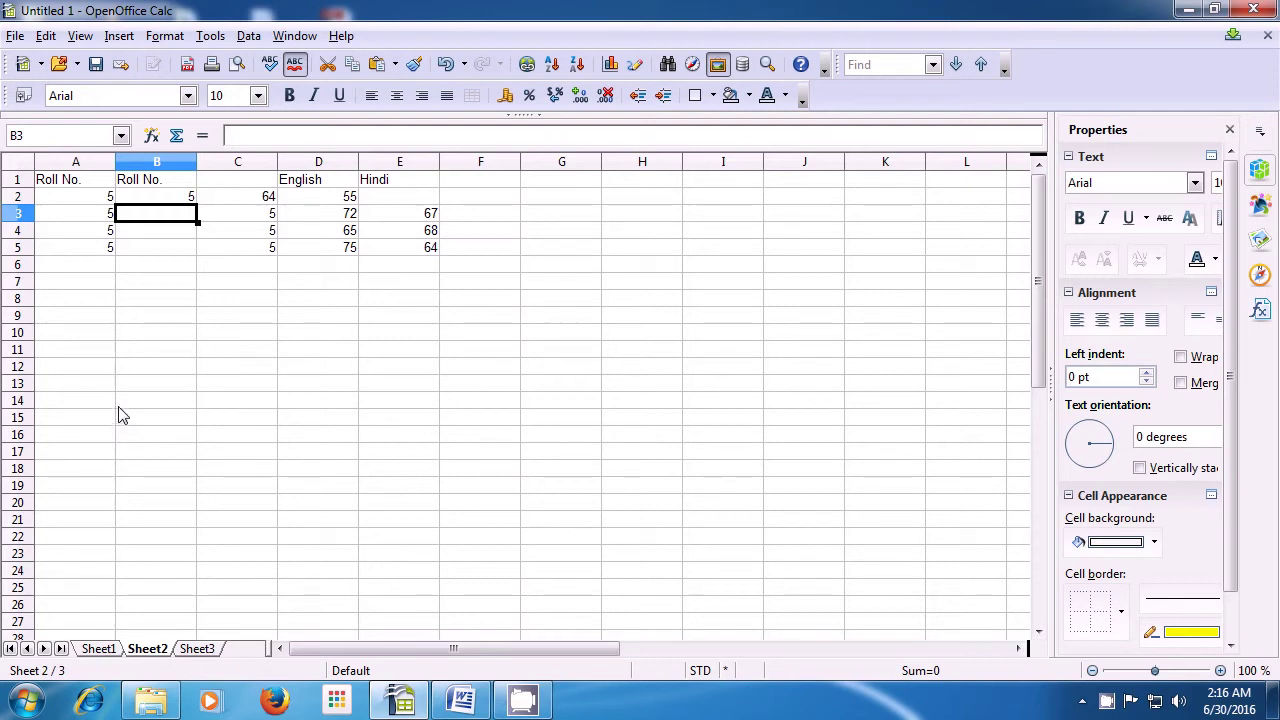
Copy Sheet2 within the Untitled1 document, inserting the copy before Sheet1, and compare it with Sheet1 and the original Sheet2
{"action": "left_click", "coordinate": [45, 36]}
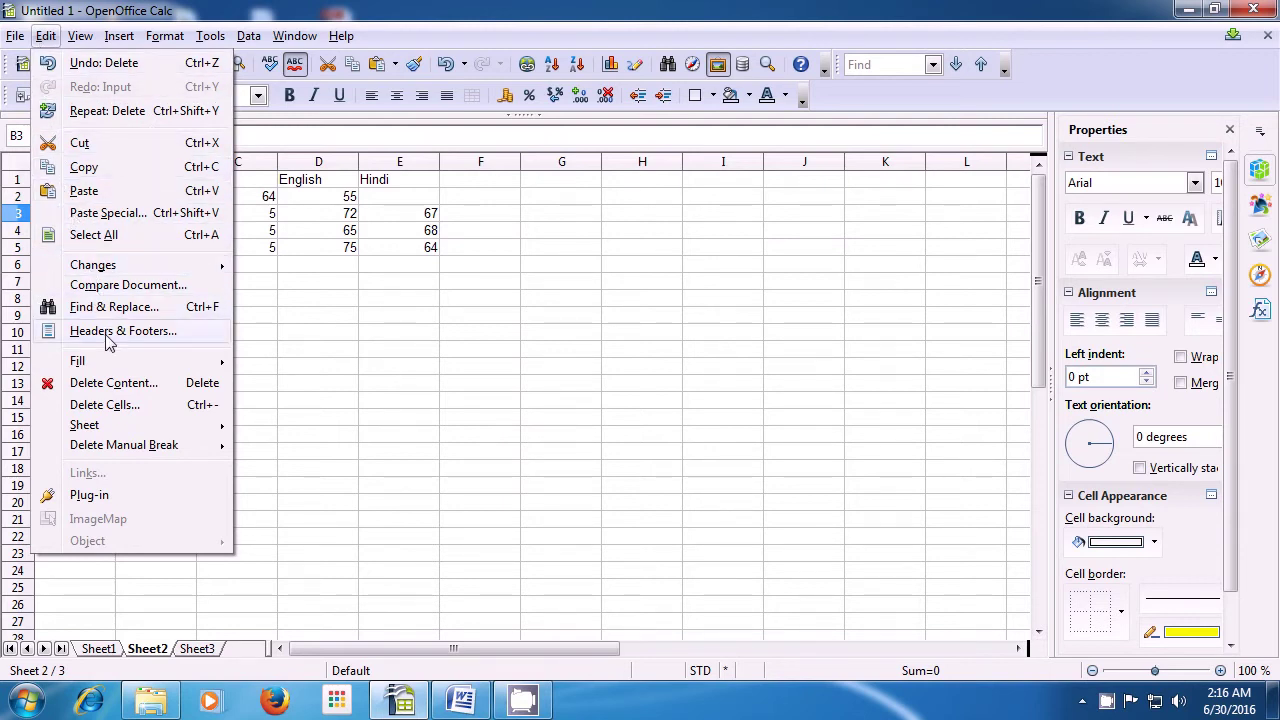
{"action": "mouse_move", "coordinate": [83, 428]}
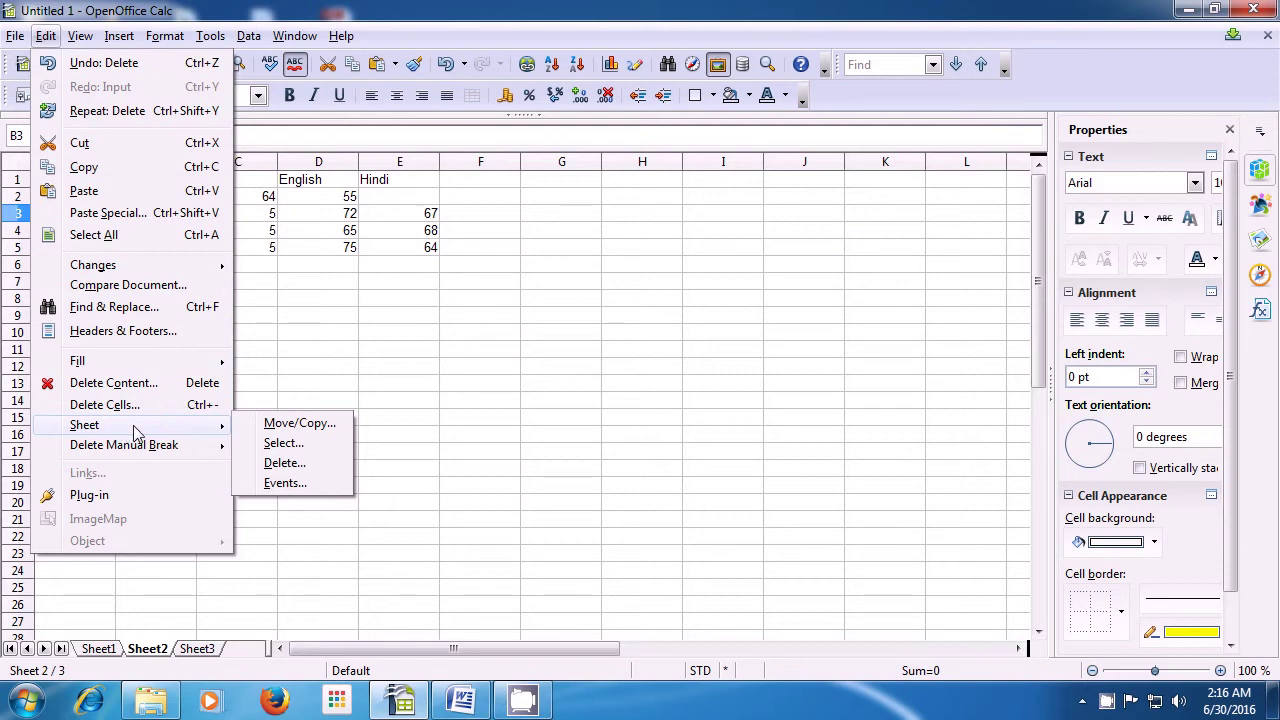
{"action": "left_click", "coordinate": [310, 427]}
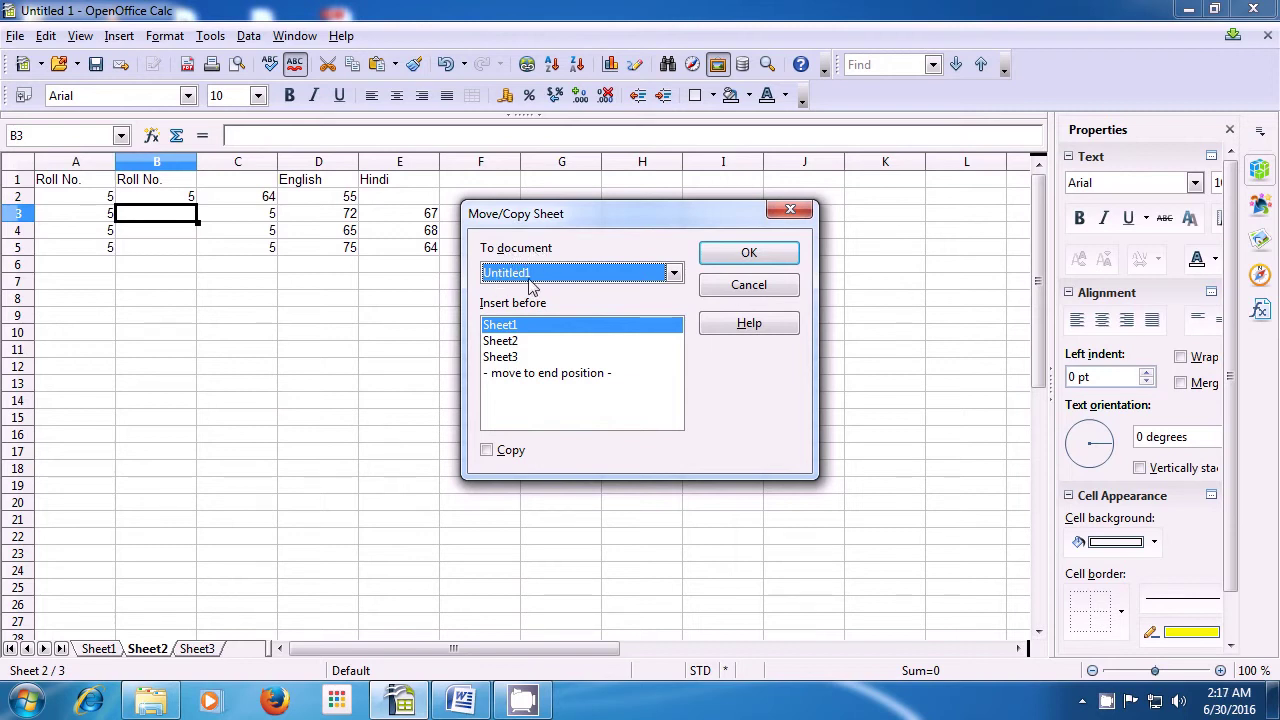
{"action": "left_click", "coordinate": [504, 345]}
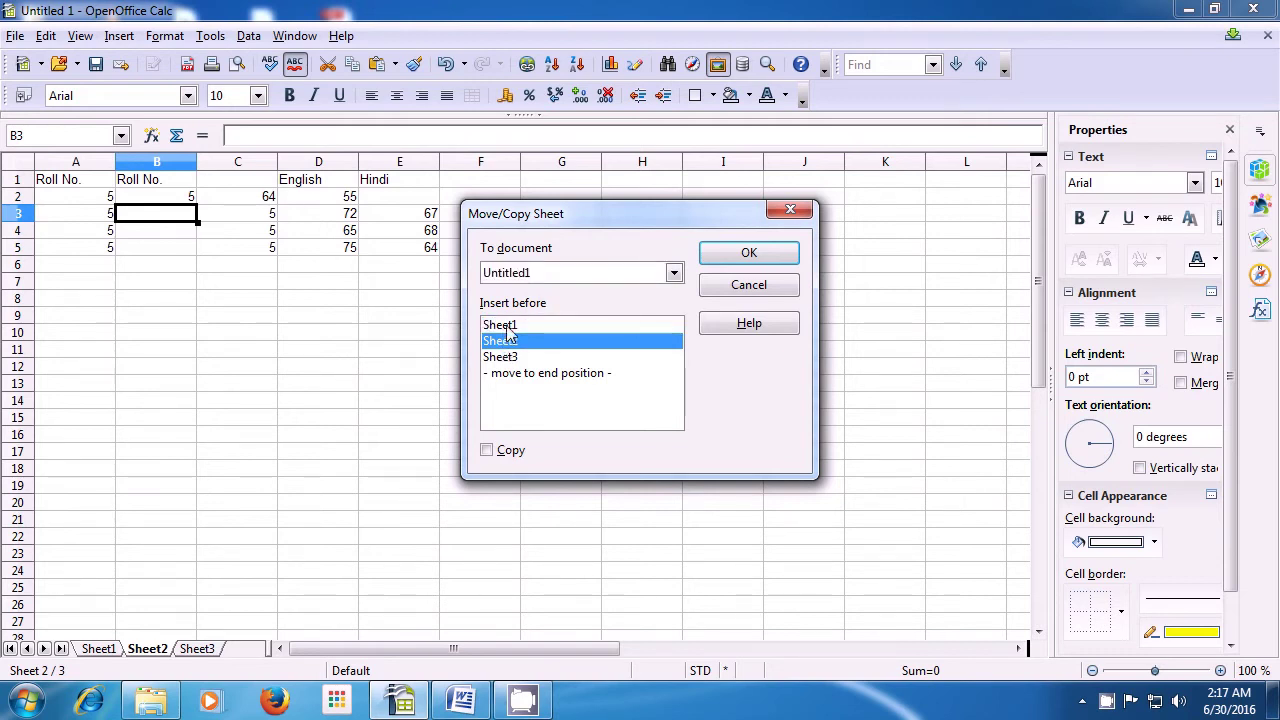
{"action": "left_click", "coordinate": [506, 327]}
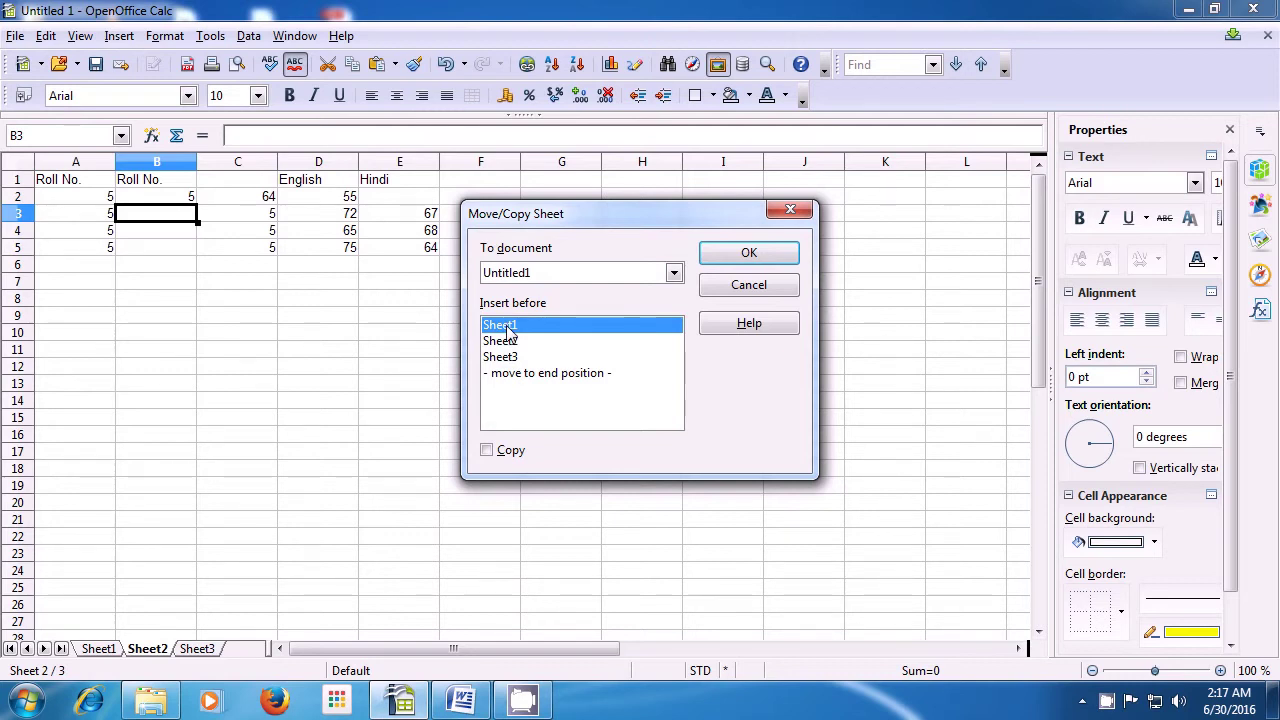
{"action": "left_click", "coordinate": [487, 451]}
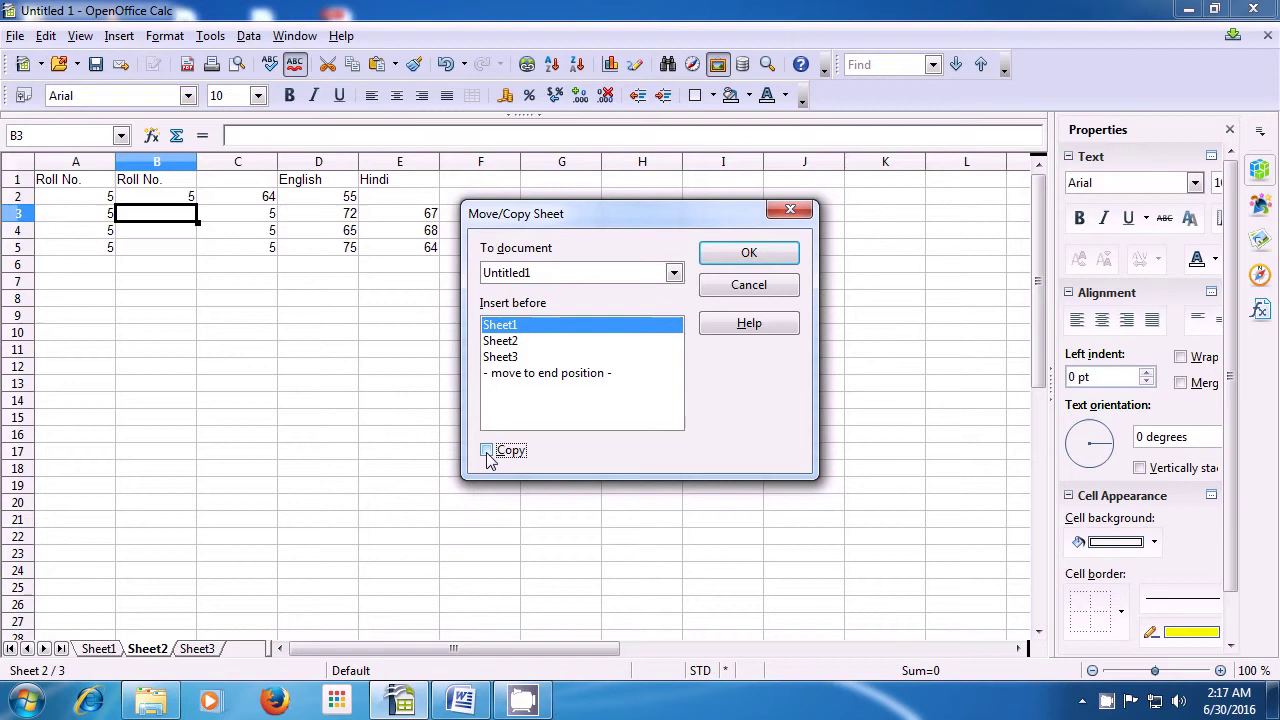
{"action": "left_click", "coordinate": [487, 451]}
{"action": "left_click", "coordinate": [748, 254]}
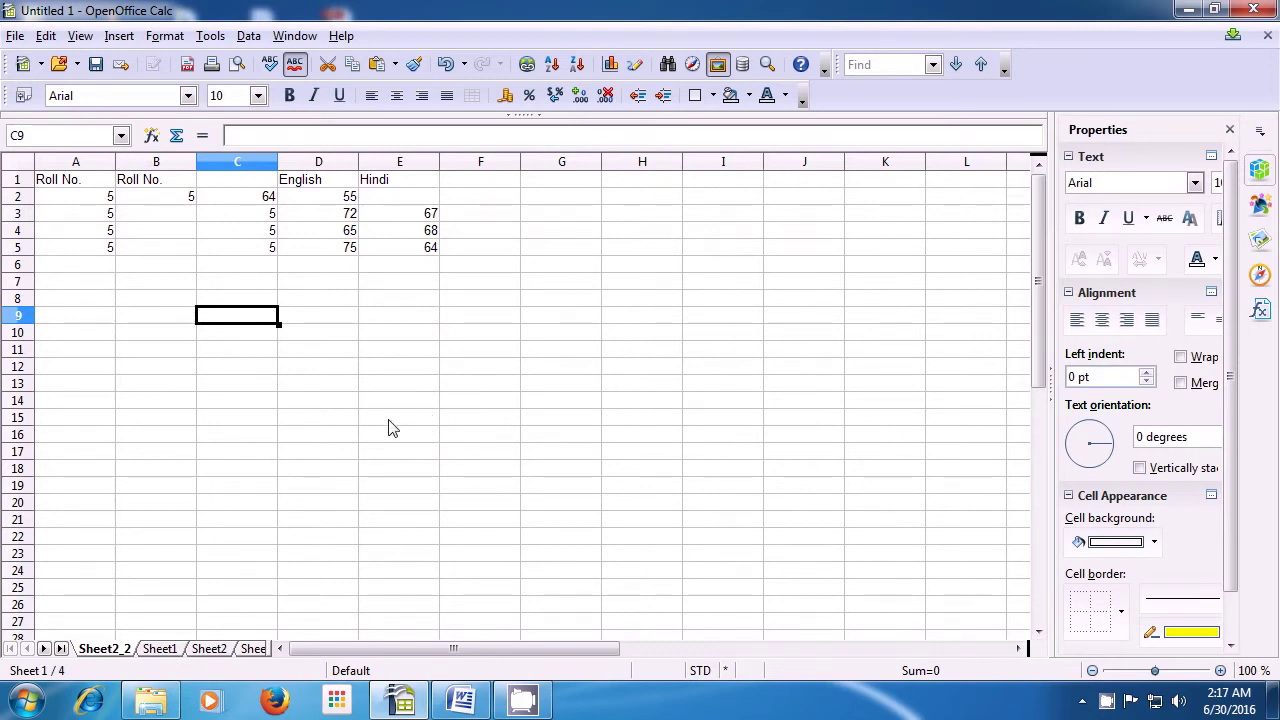
{"action": "left_click", "coordinate": [158, 649]}
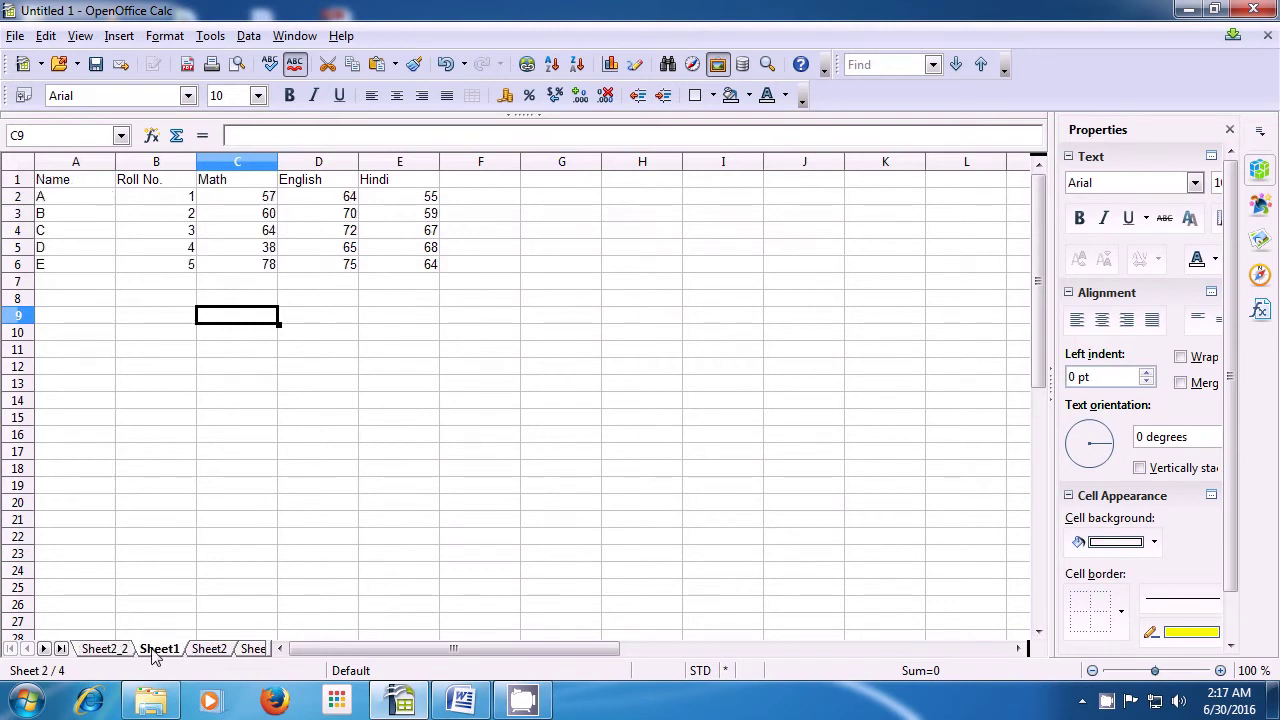
{"action": "left_click", "coordinate": [207, 650]}
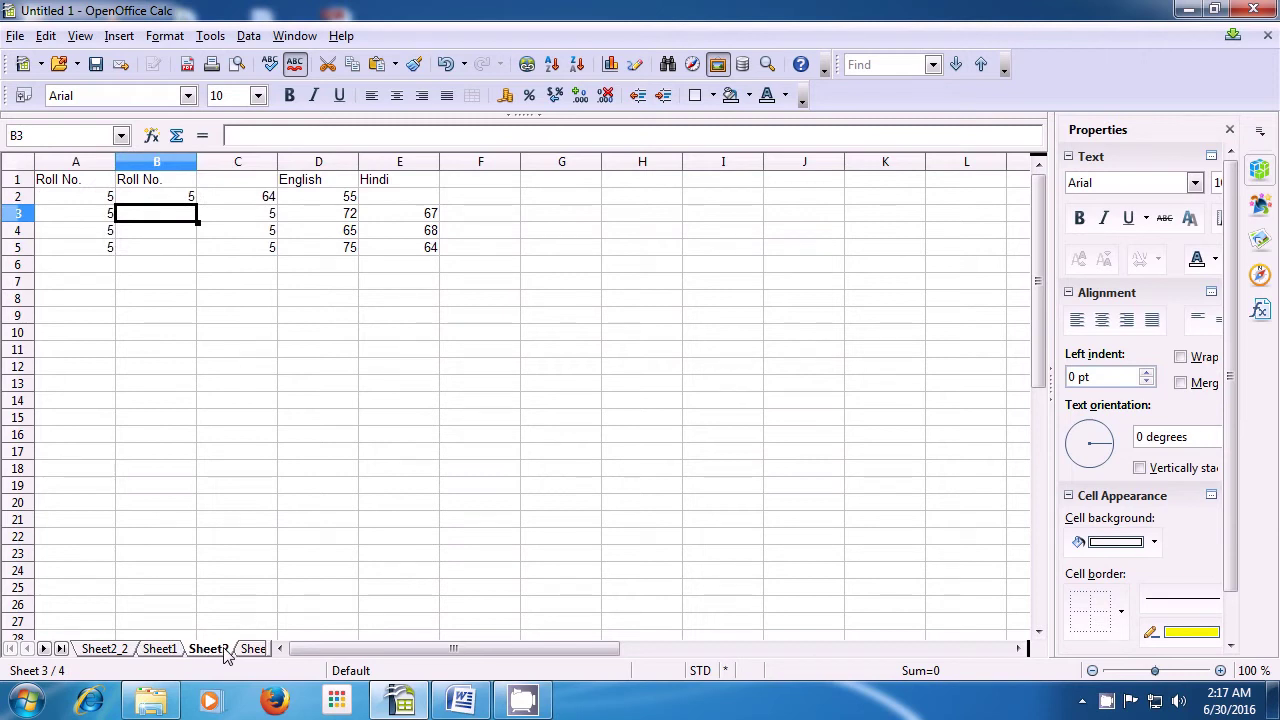
Delete the copied sheet Sheet2_2 from the document
{"action": "left_click", "coordinate": [118, 651]}
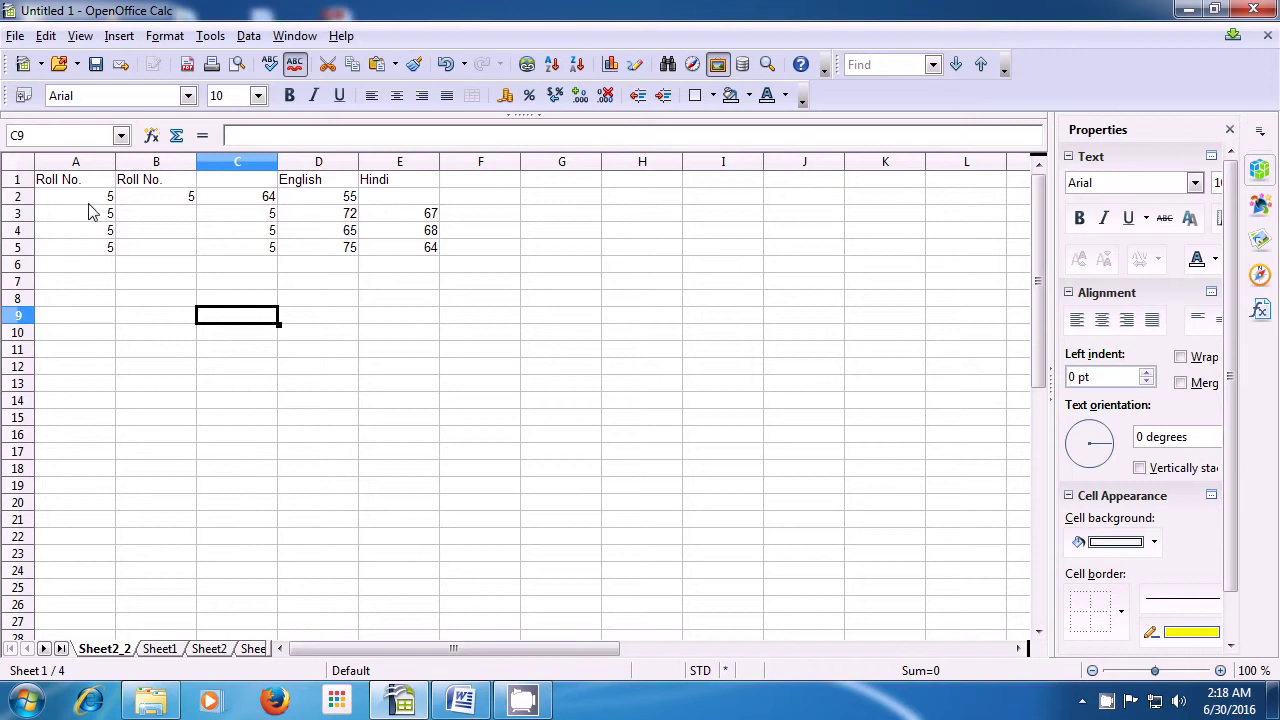
{"action": "left_click", "coordinate": [46, 36]}
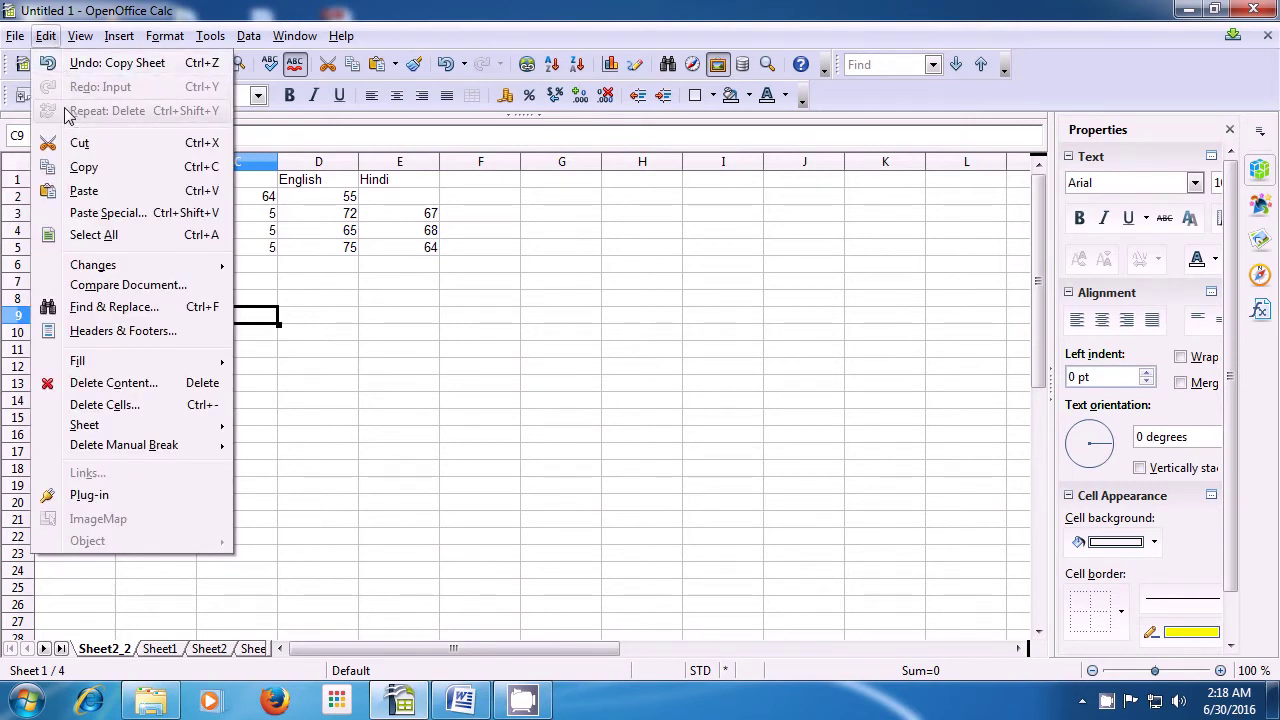
{"action": "mouse_move", "coordinate": [145, 428]}
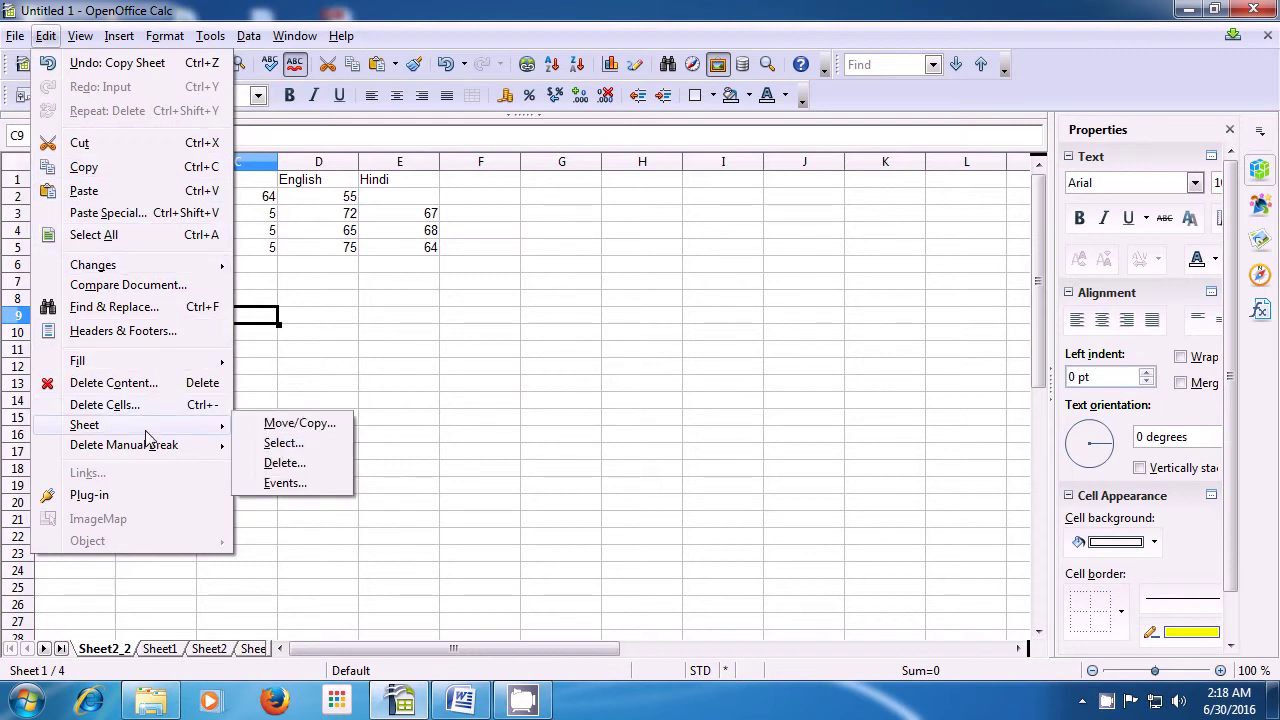
{"action": "left_click", "coordinate": [280, 465]}
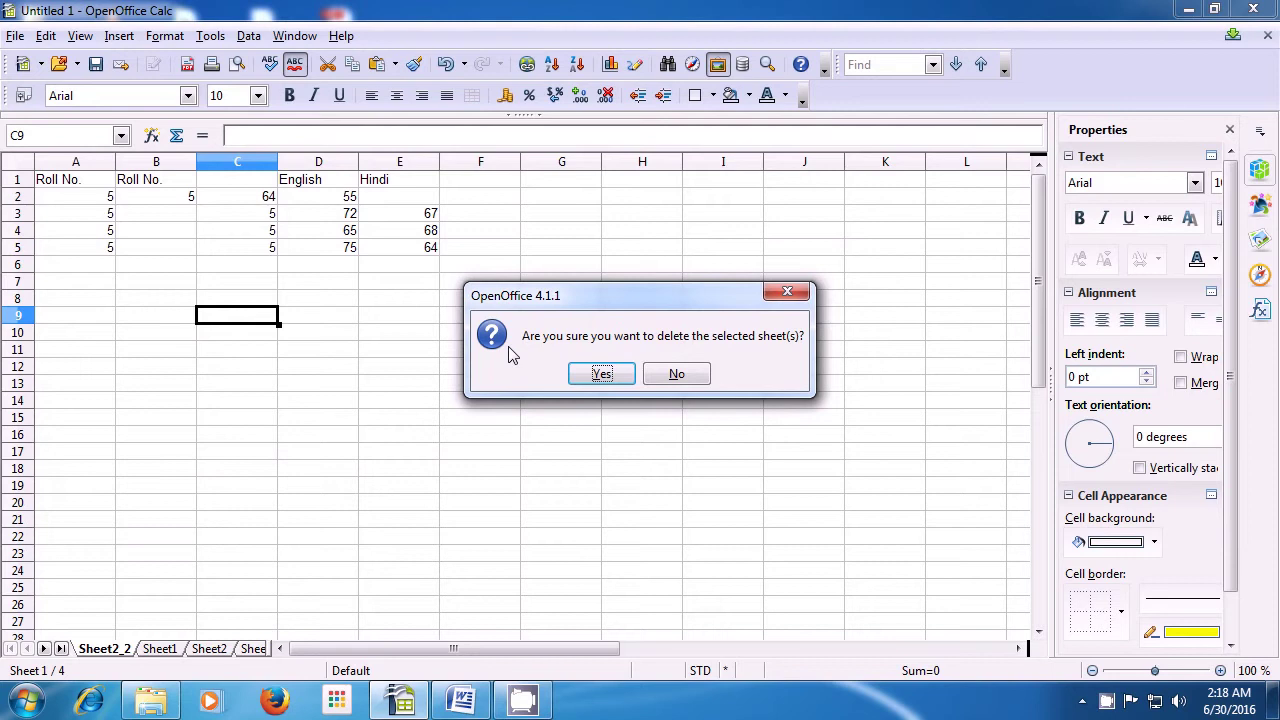
{"action": "left_click", "coordinate": [600, 375]}
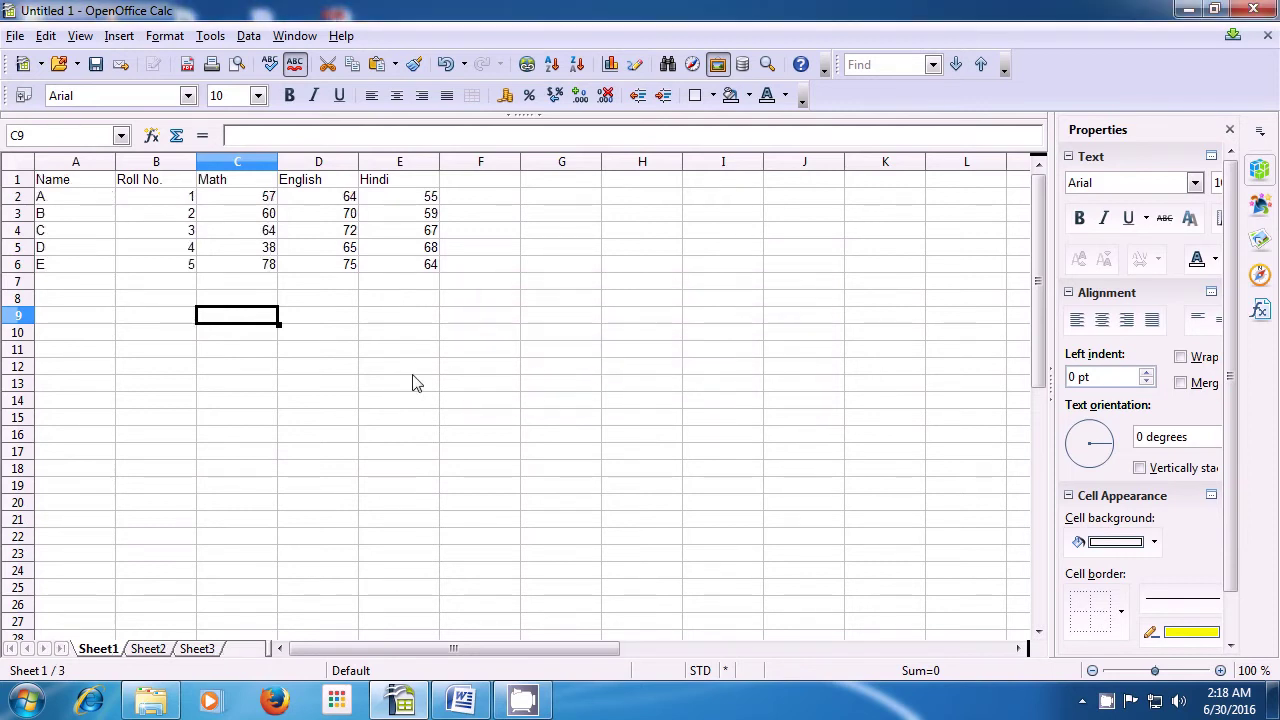
{"action": "left_click", "coordinate": [146, 529]}
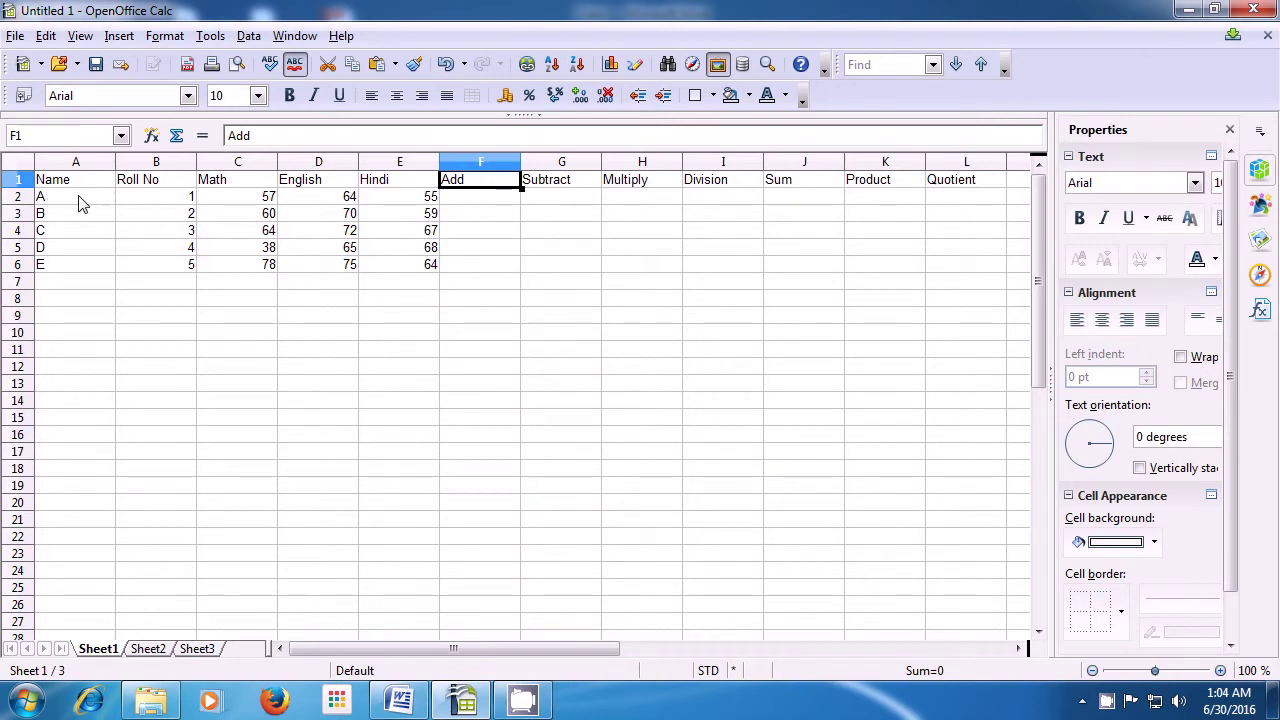
Enter the formula =C2+D2+E2 in cell F2 to add the Math, English and Hindi marks of row 2
{"action": "left_click", "coordinate": [474, 201]}
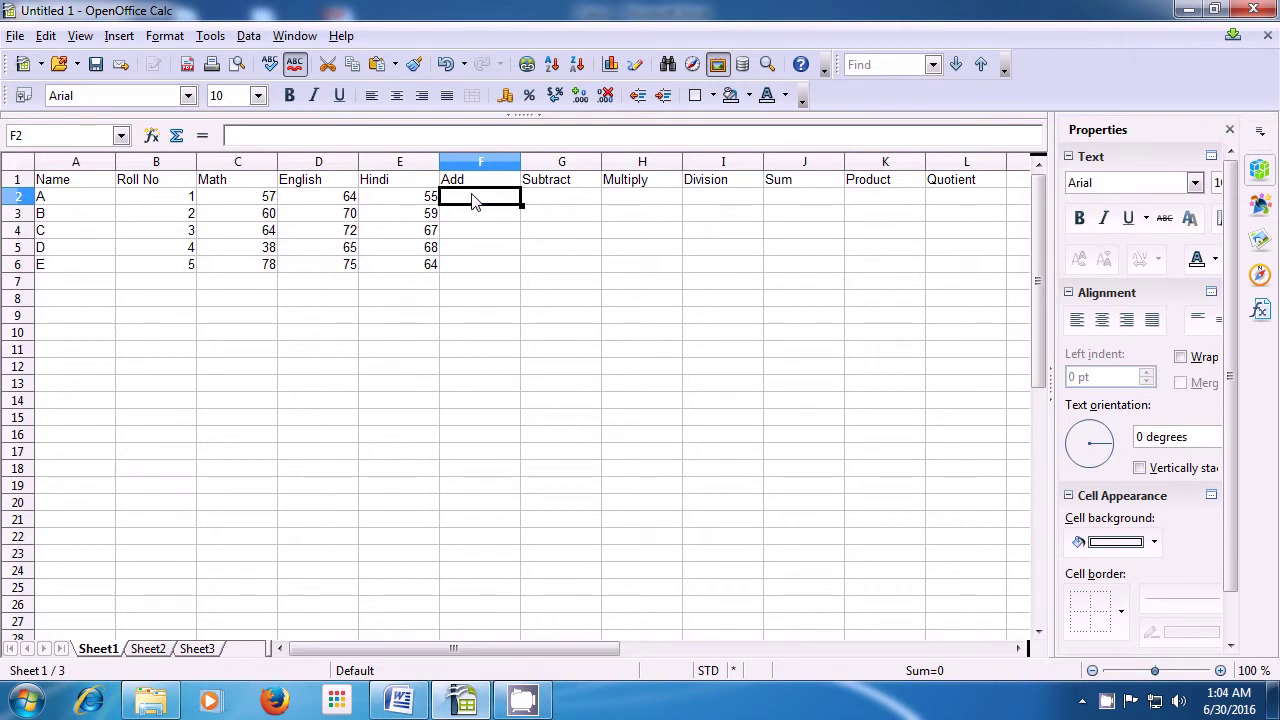
{"action": "type", "text": "="}
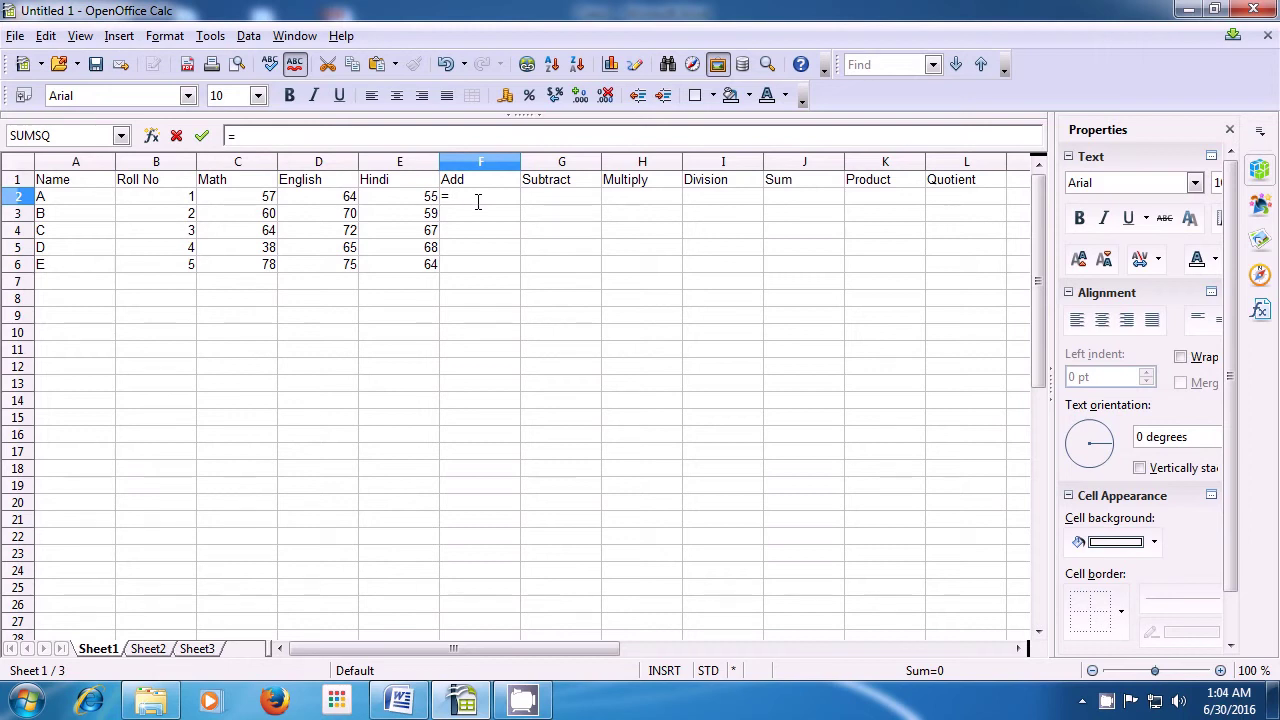
{"action": "left_click", "coordinate": [268, 206]}
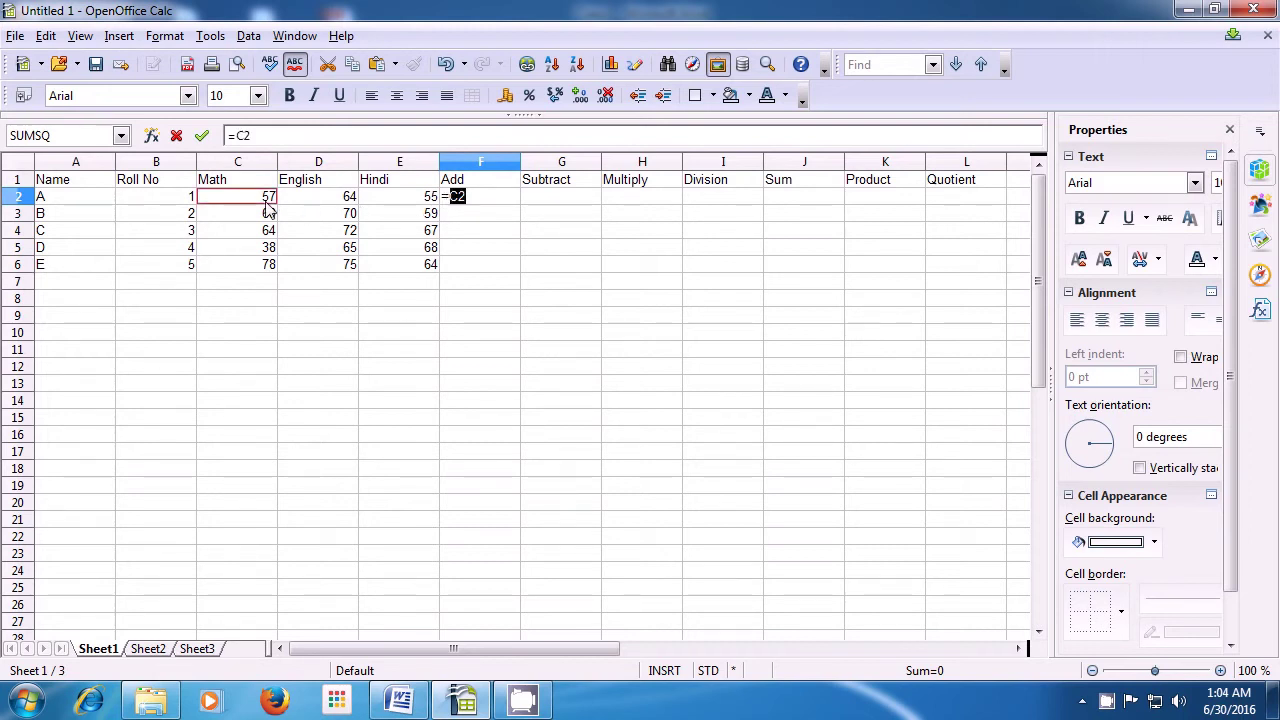
{"action": "type", "text": "+"}
{"action": "left_click", "coordinate": [323, 204]}
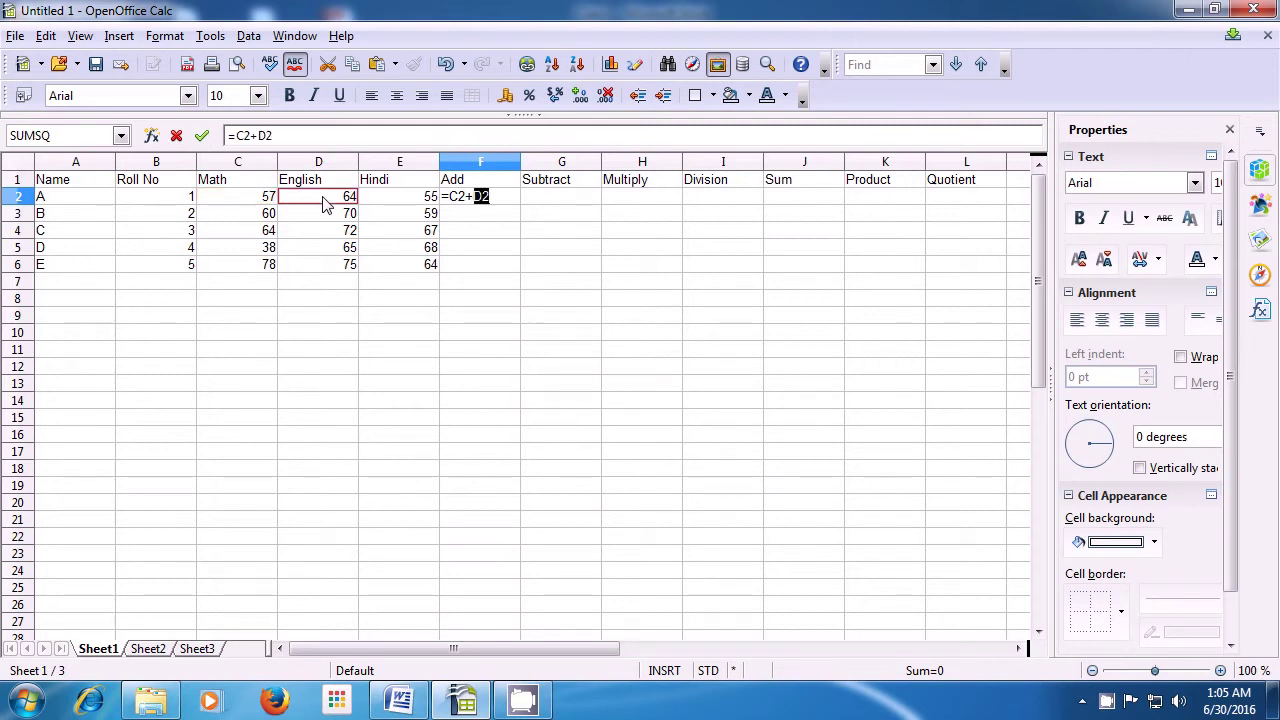
{"action": "type", "text": "+"}
{"action": "left_click", "coordinate": [392, 198]}
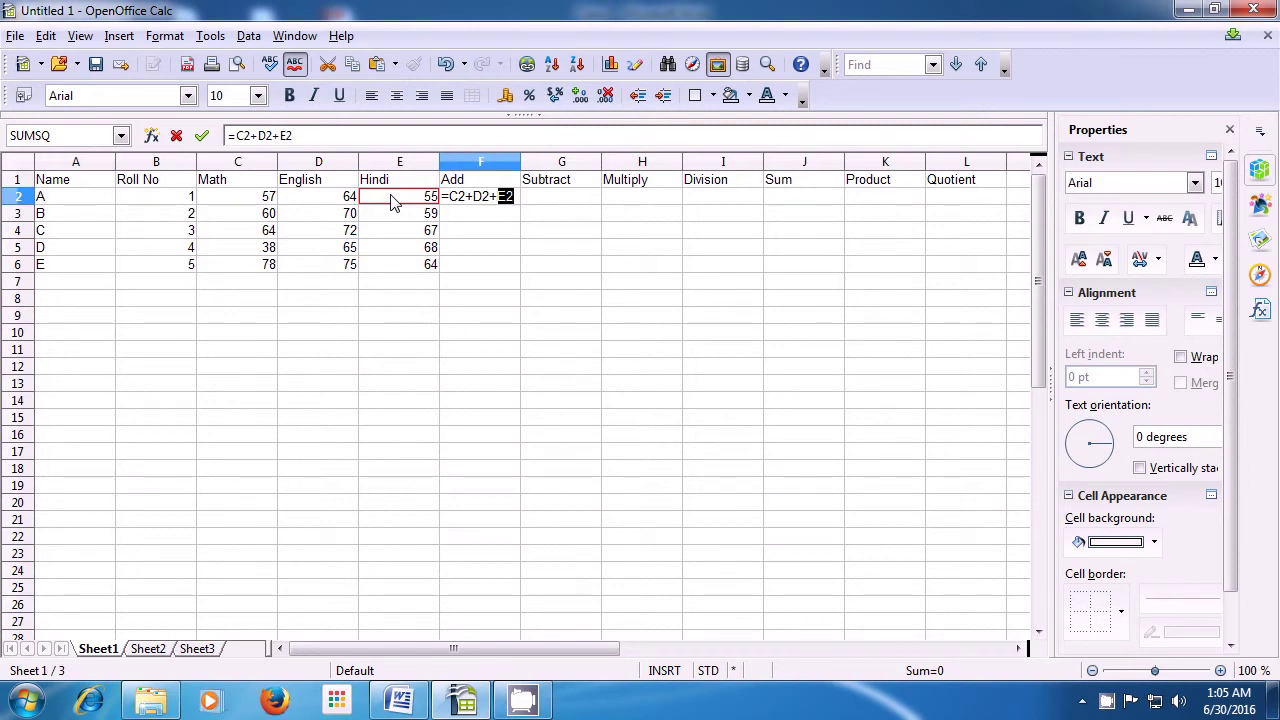
{"action": "key", "text": "Return"}
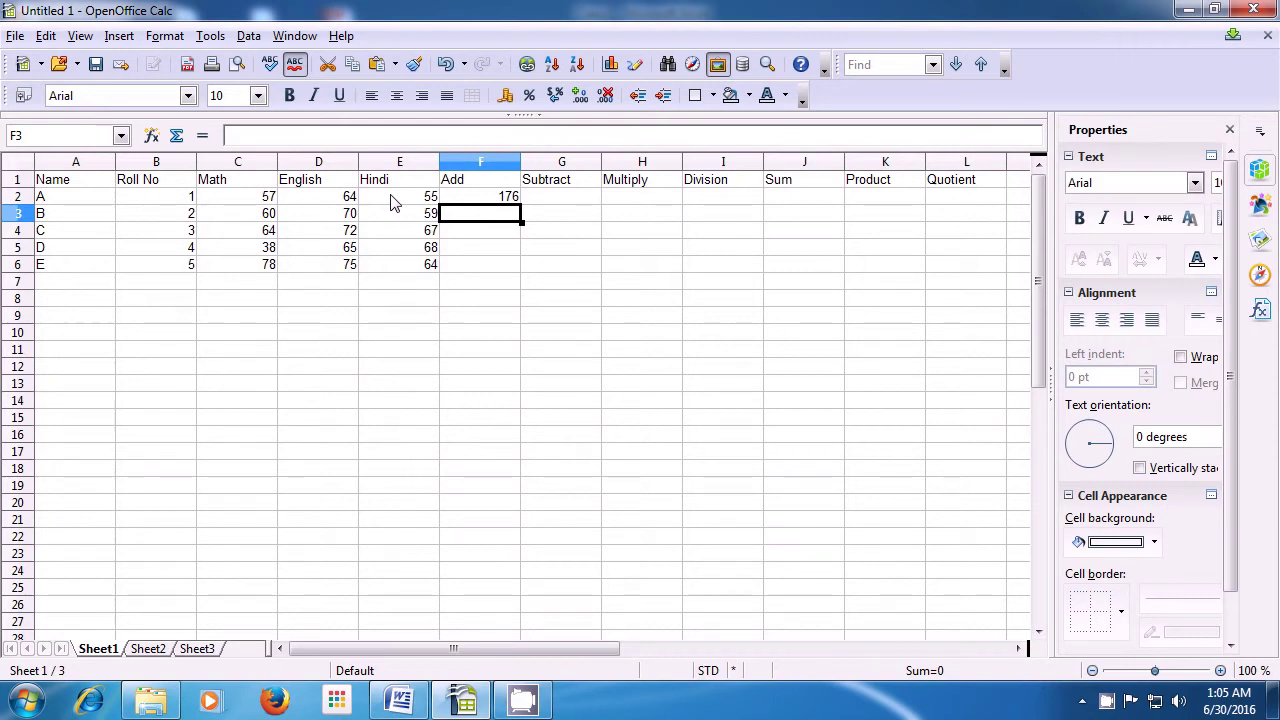
Enter the formula =C3+D3+E3 in cell F3 under the Add heading
{"action": "type", "text": "="}
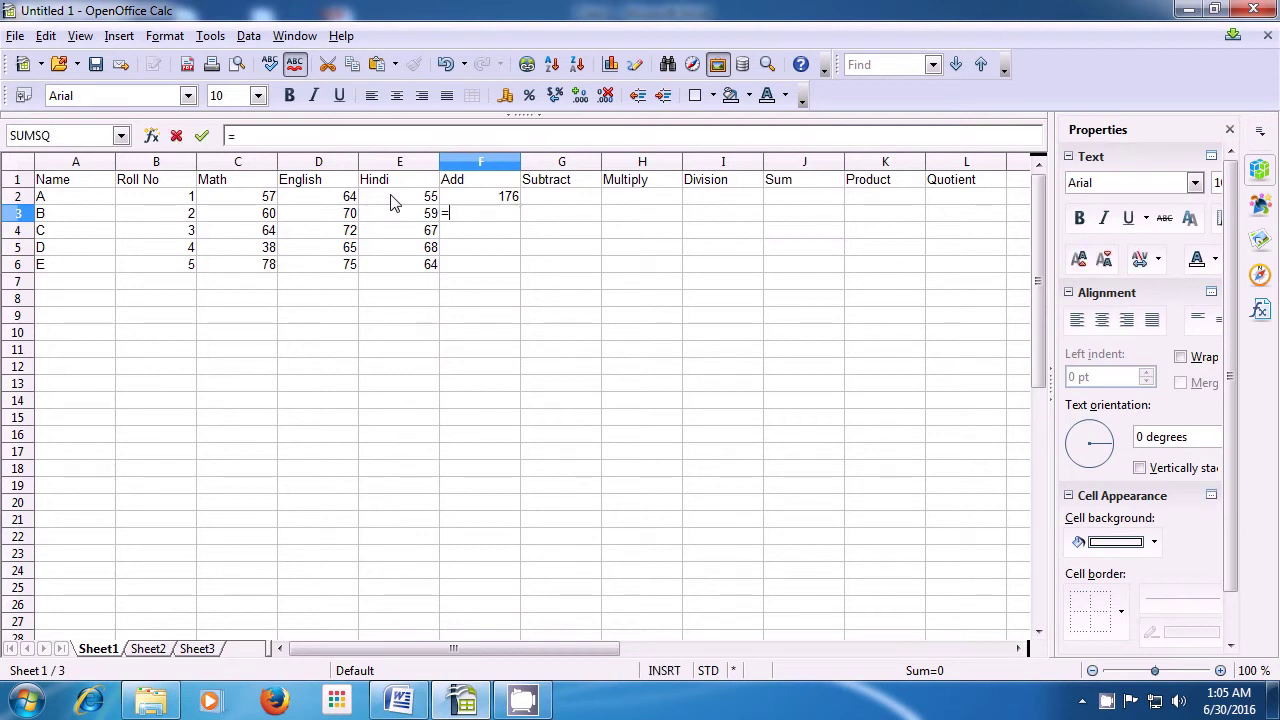
{"action": "left_click", "coordinate": [252, 222]}
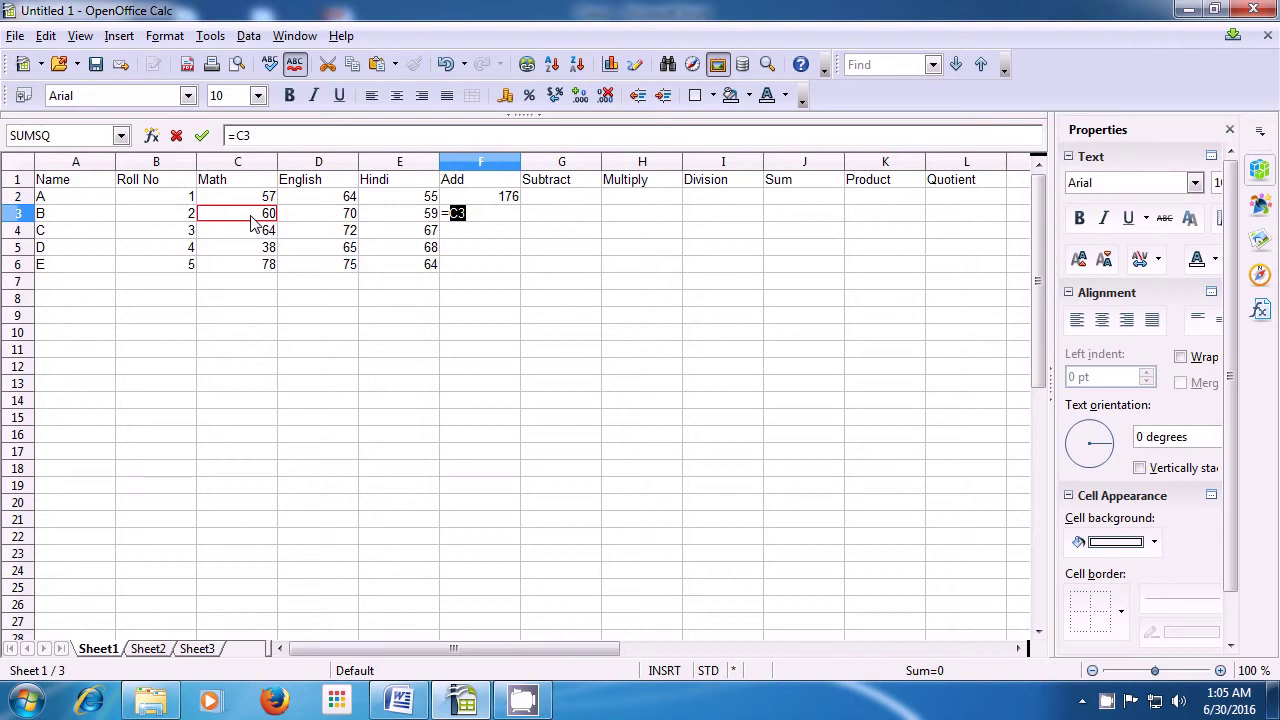
{"action": "type", "text": "+"}
{"action": "key", "text": "Right"}
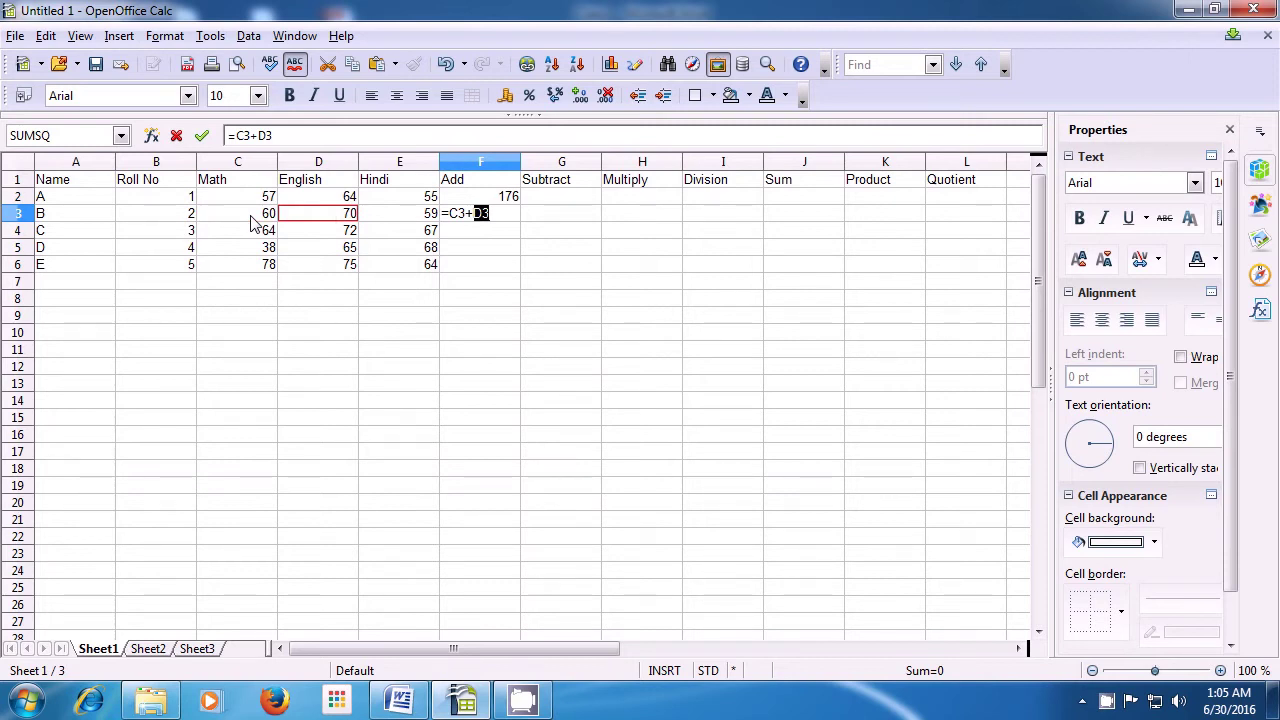
{"action": "type", "text": "+"}
{"action": "key", "text": "Left"}
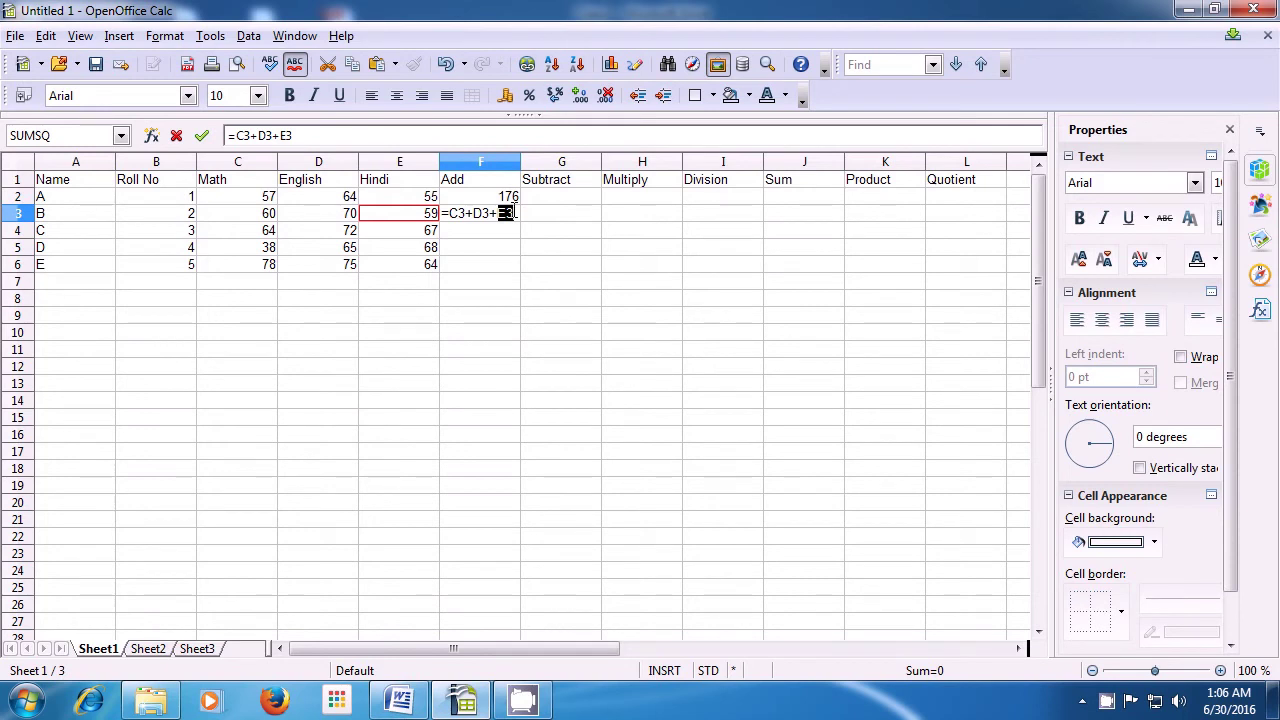
{"action": "key", "text": "Return"}
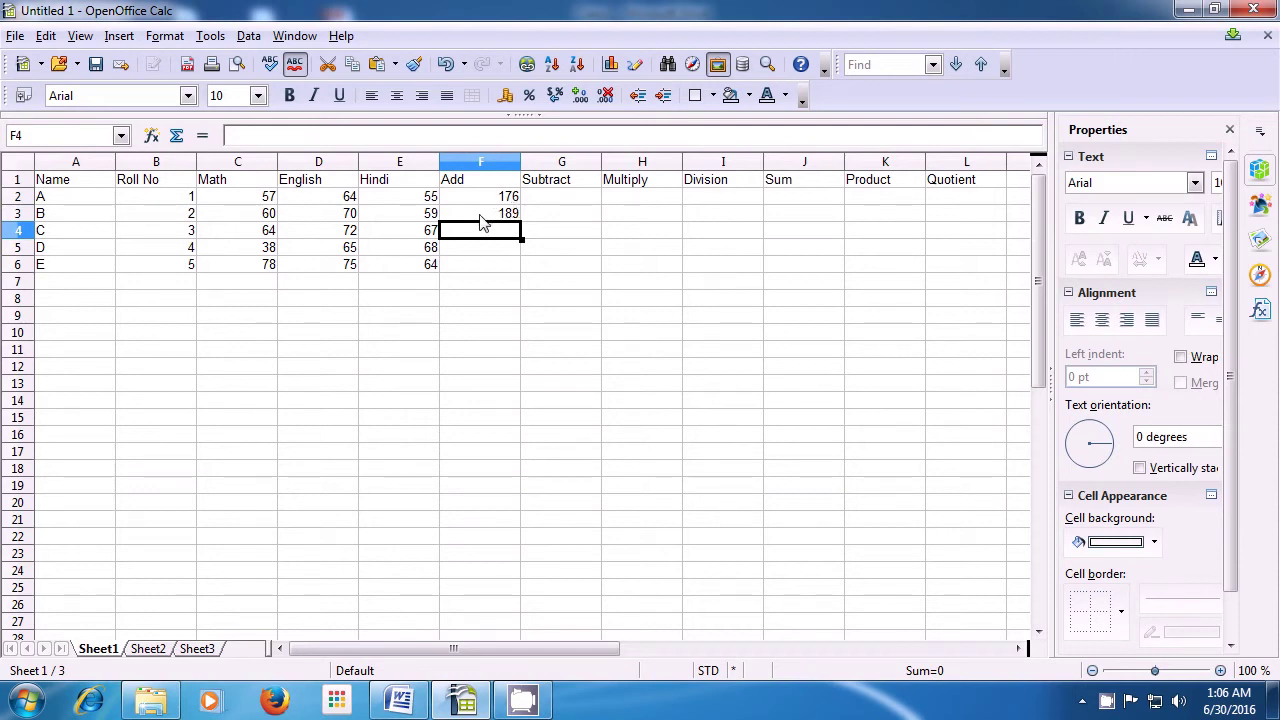
Fill the addition formula from F3 down to F6 and check the copied formula in F6
{"action": "left_click", "coordinate": [480, 216]}
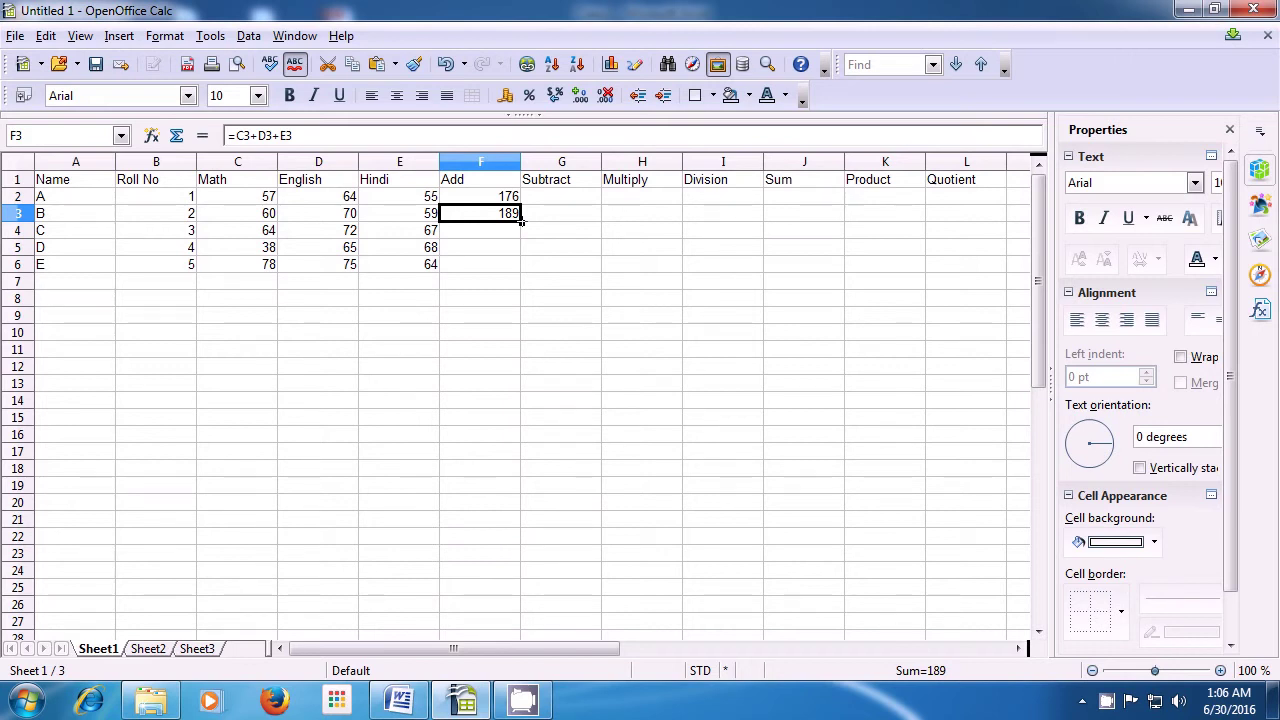
{"action": "left_click_drag", "start_coordinate": [520, 221], "coordinate": [524, 266]}
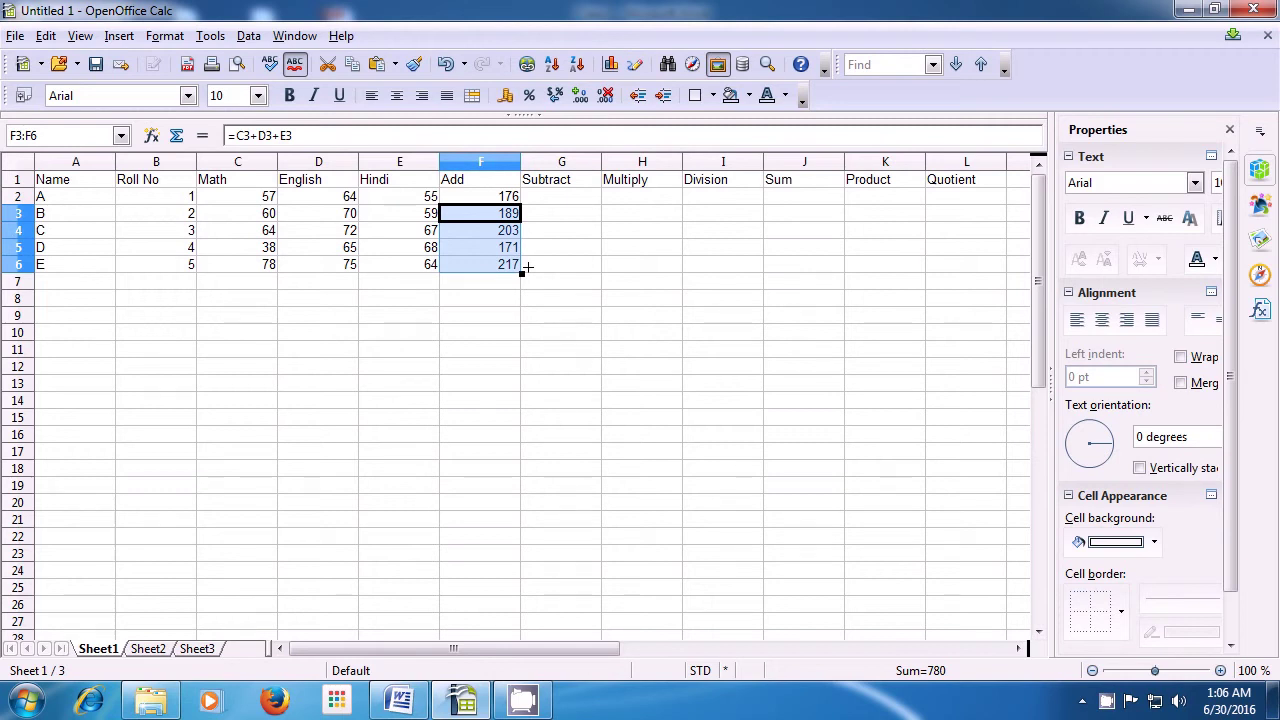
{"action": "left_click", "coordinate": [493, 275]}
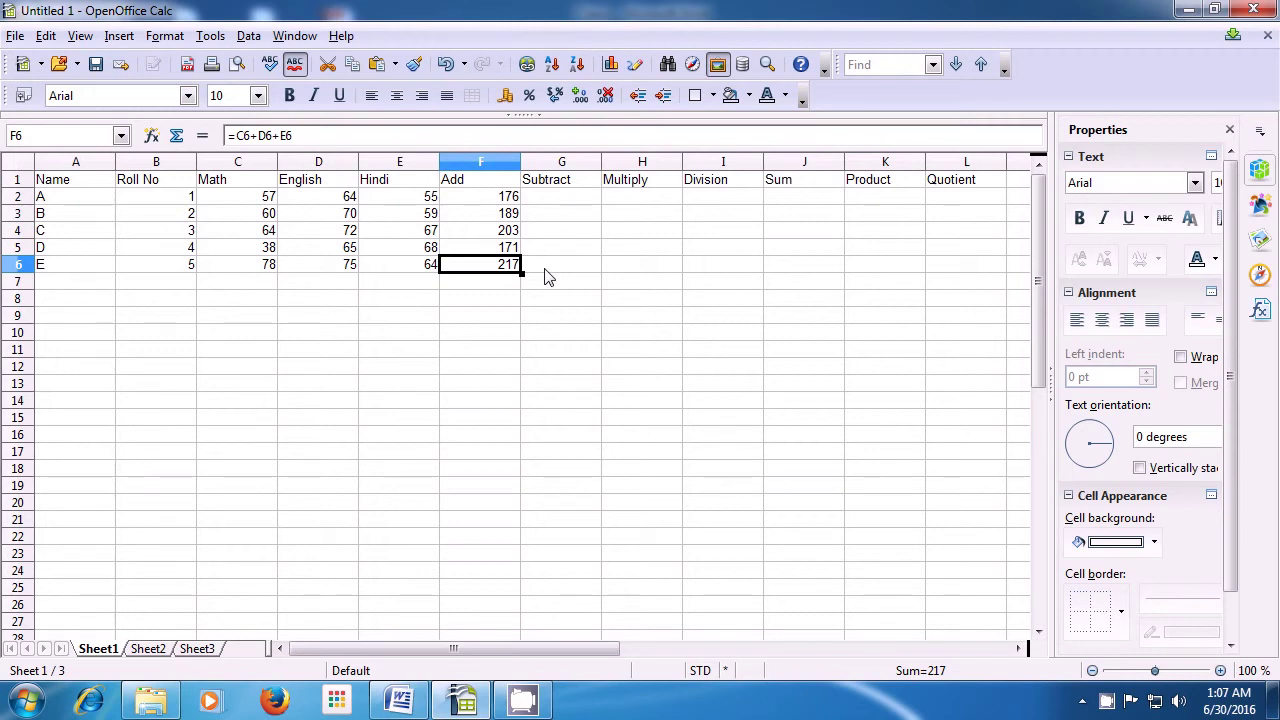
Enter the formula =C2-E2 in cell G2 to subtract the Hindi mark from the Math mark
{"action": "left_click", "coordinate": [562, 200]}
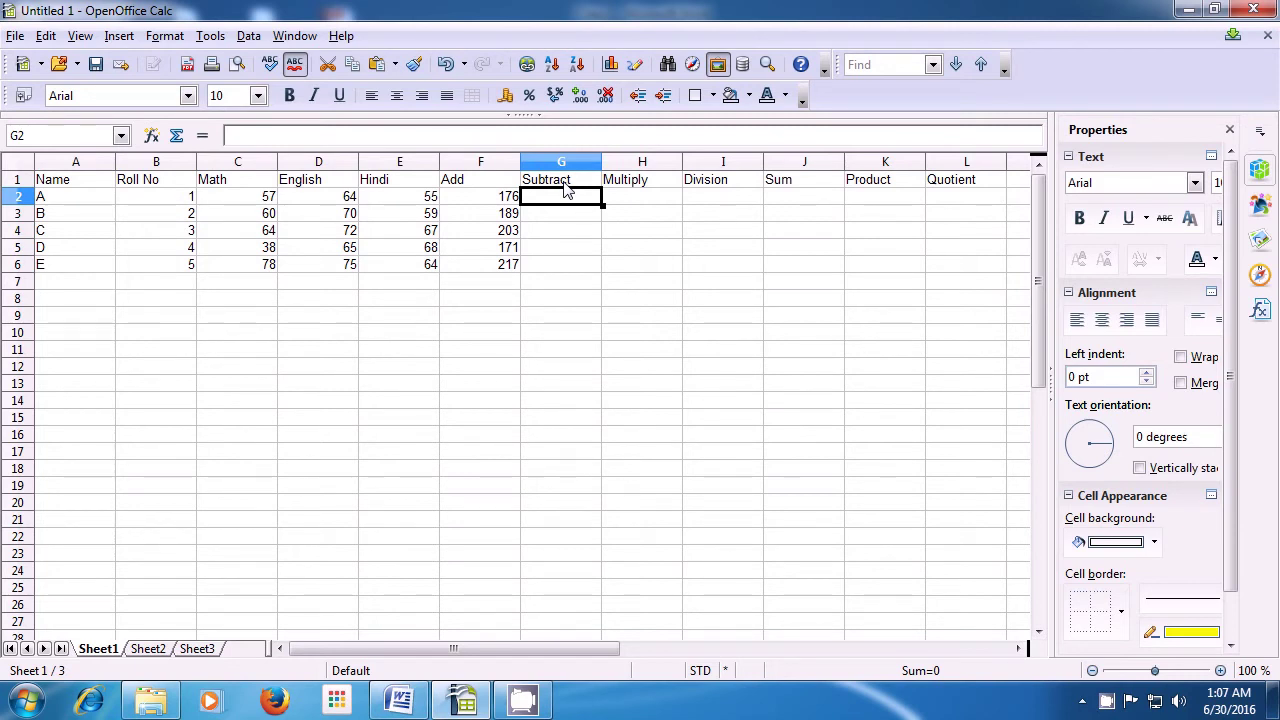
{"action": "type", "text": "="}
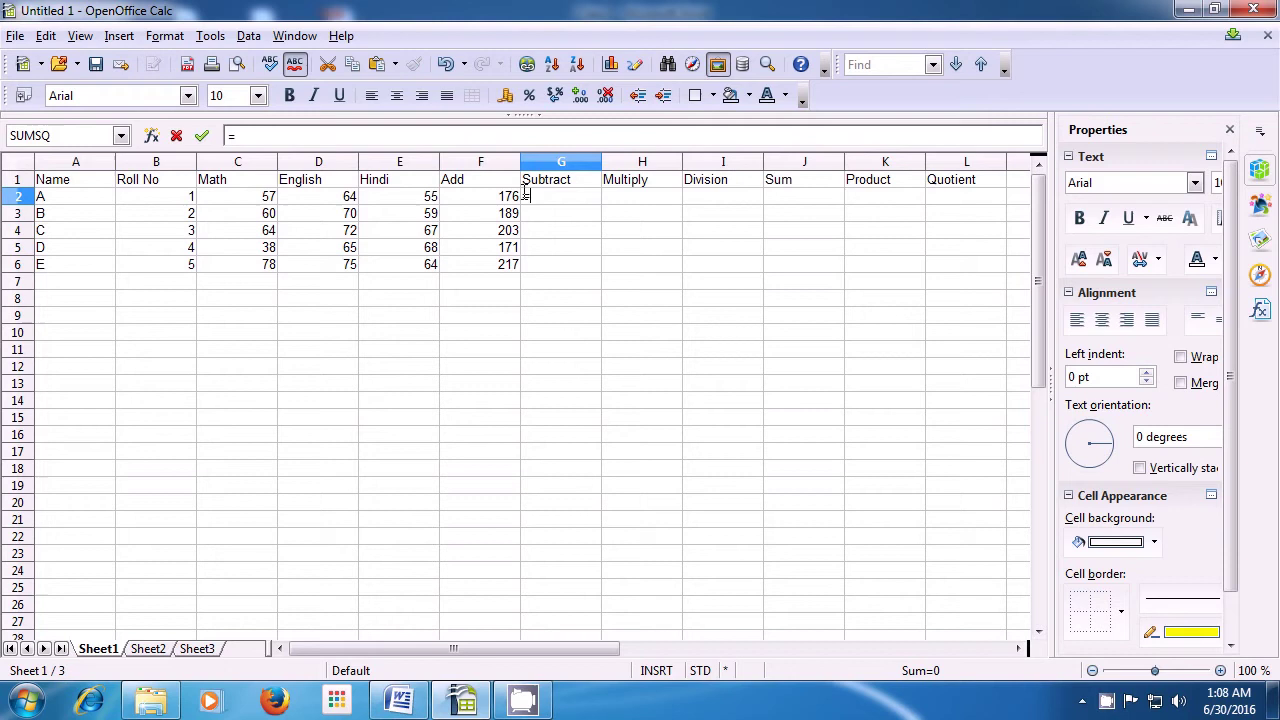
{"action": "left_click", "coordinate": [268, 197]}
{"action": "type", "text": "-"}
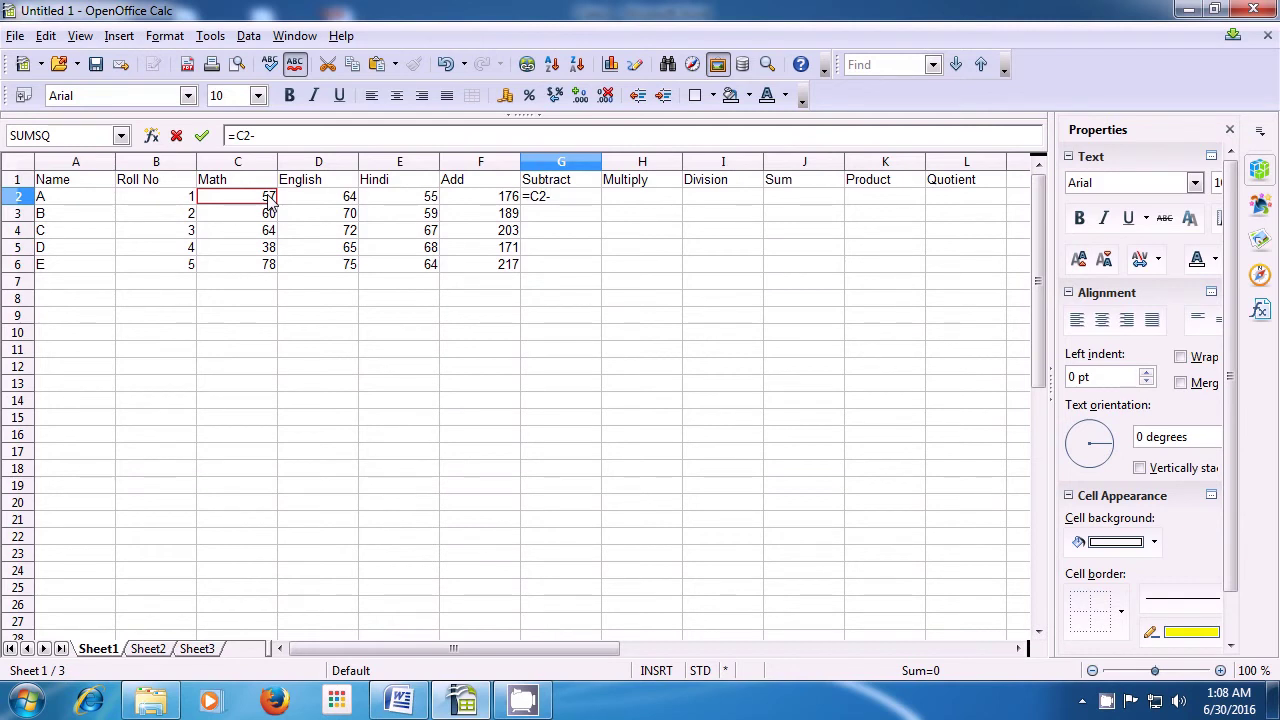
{"action": "left_click", "coordinate": [411, 199]}
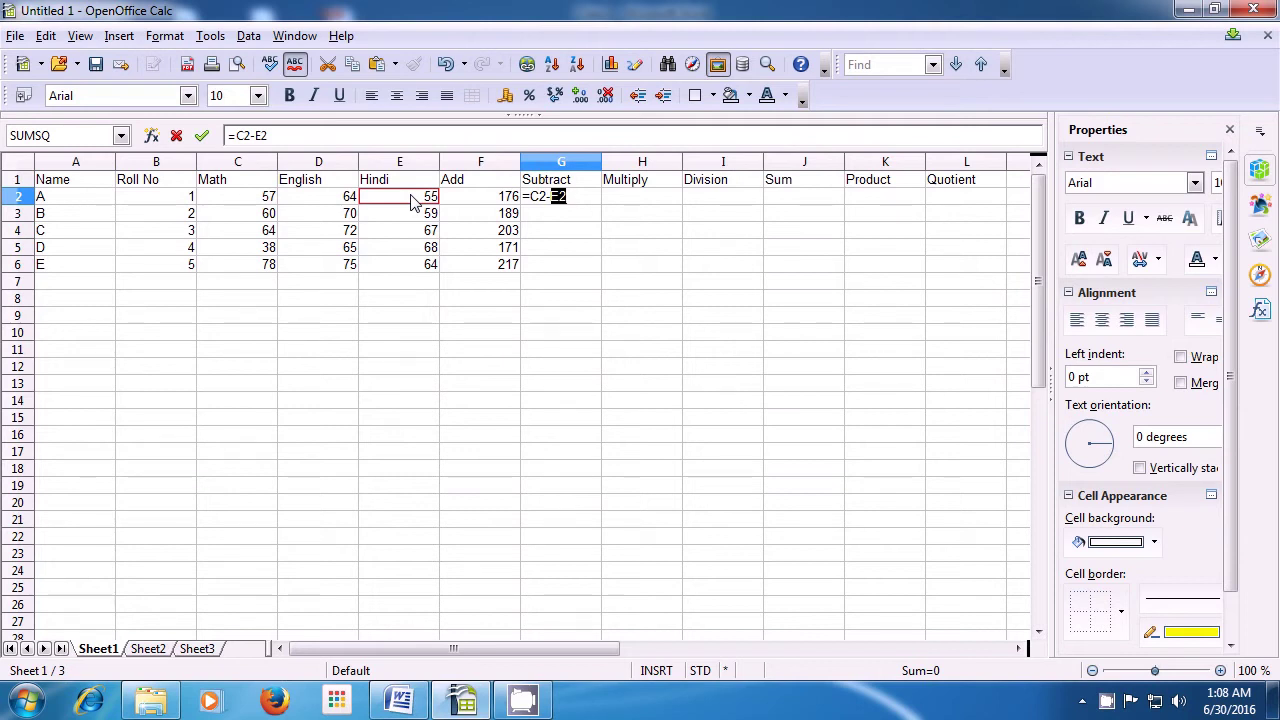
{"action": "key", "text": "Return"}
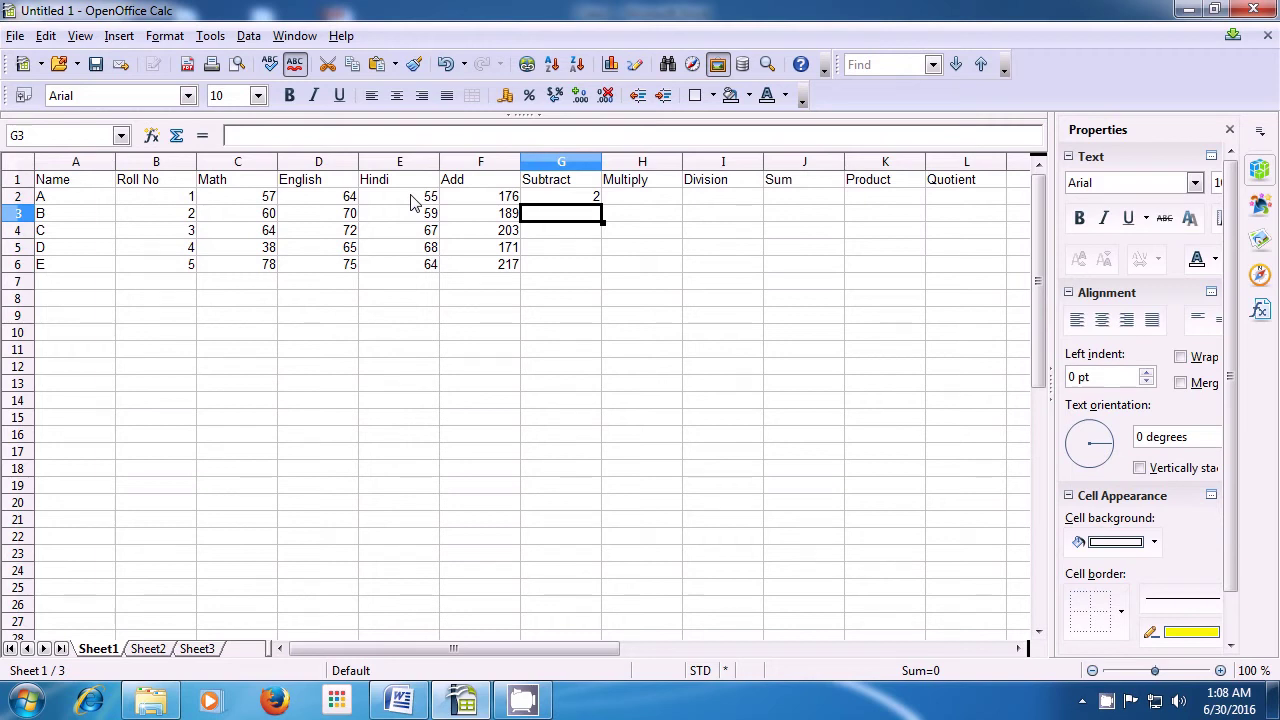
Enter the formula =C3-E3 in cell G3 under the Subtract heading
{"action": "type", "text": "="}
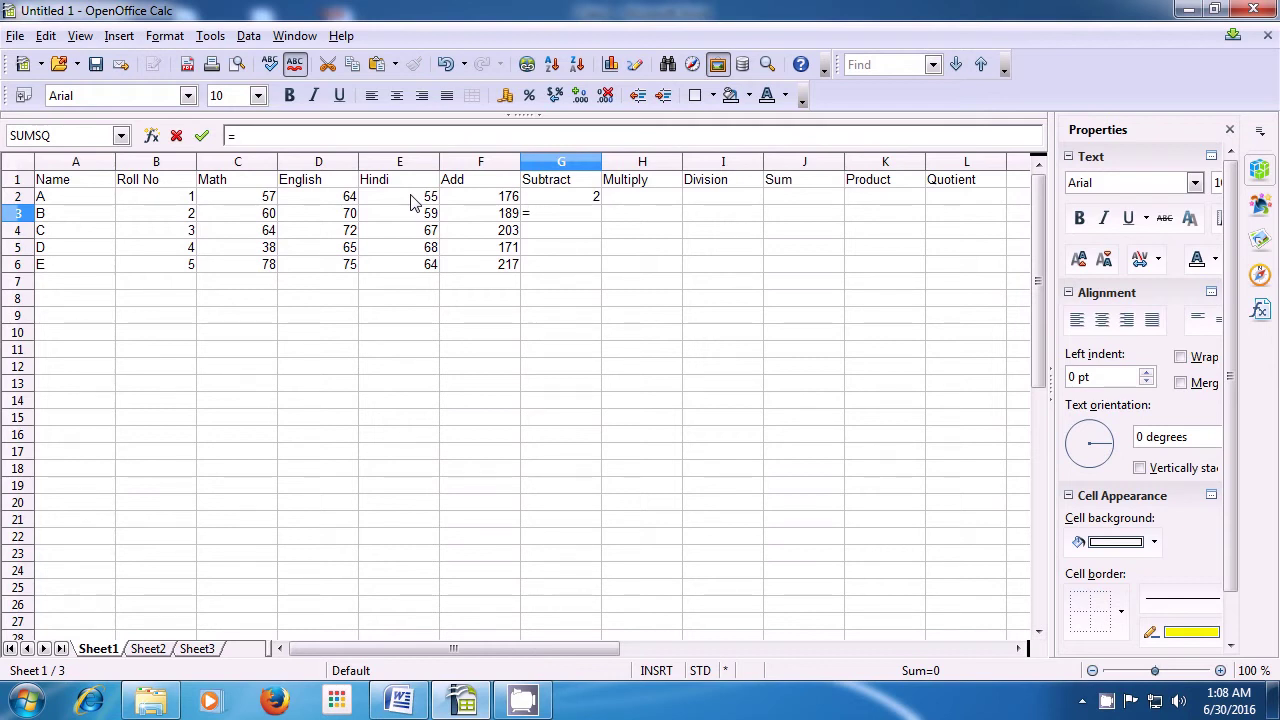
{"action": "key", "text": "Left"}
{"action": "key", "text": "Left"}
{"action": "key", "text": "Left"}
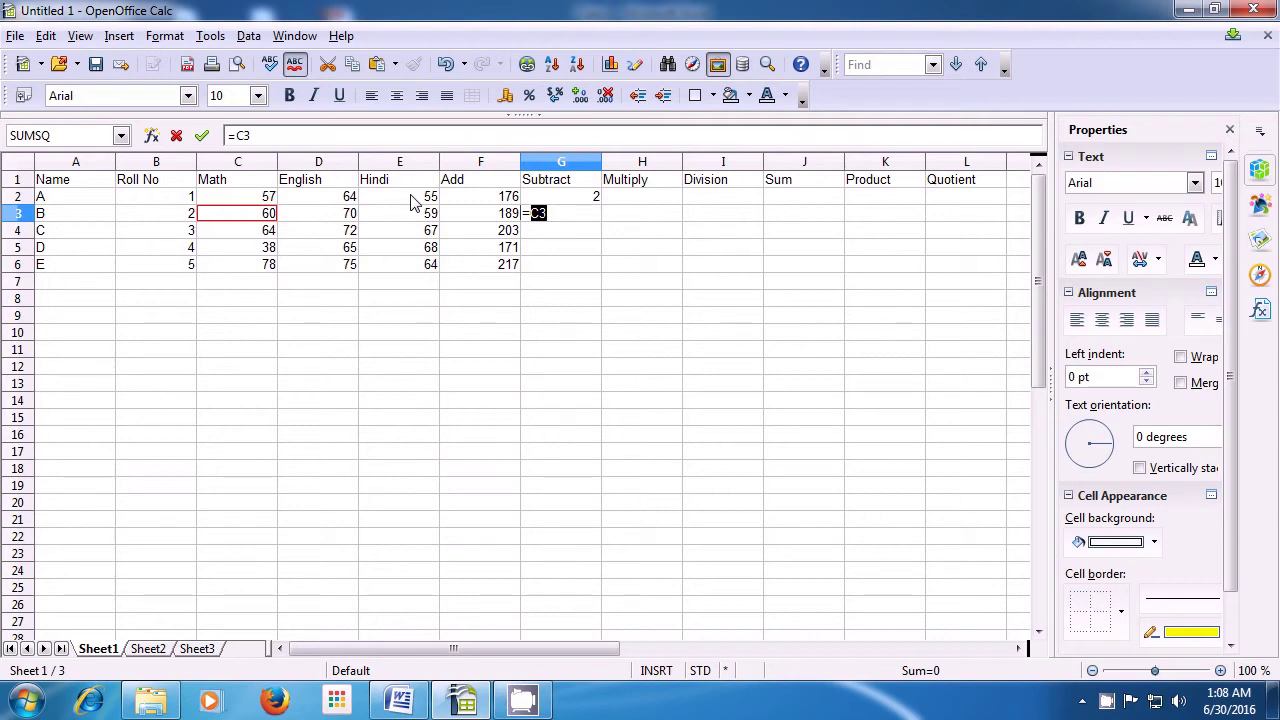
{"action": "type", "text": "-"}
{"action": "key", "text": "Right"}
{"action": "key", "text": "Right"}
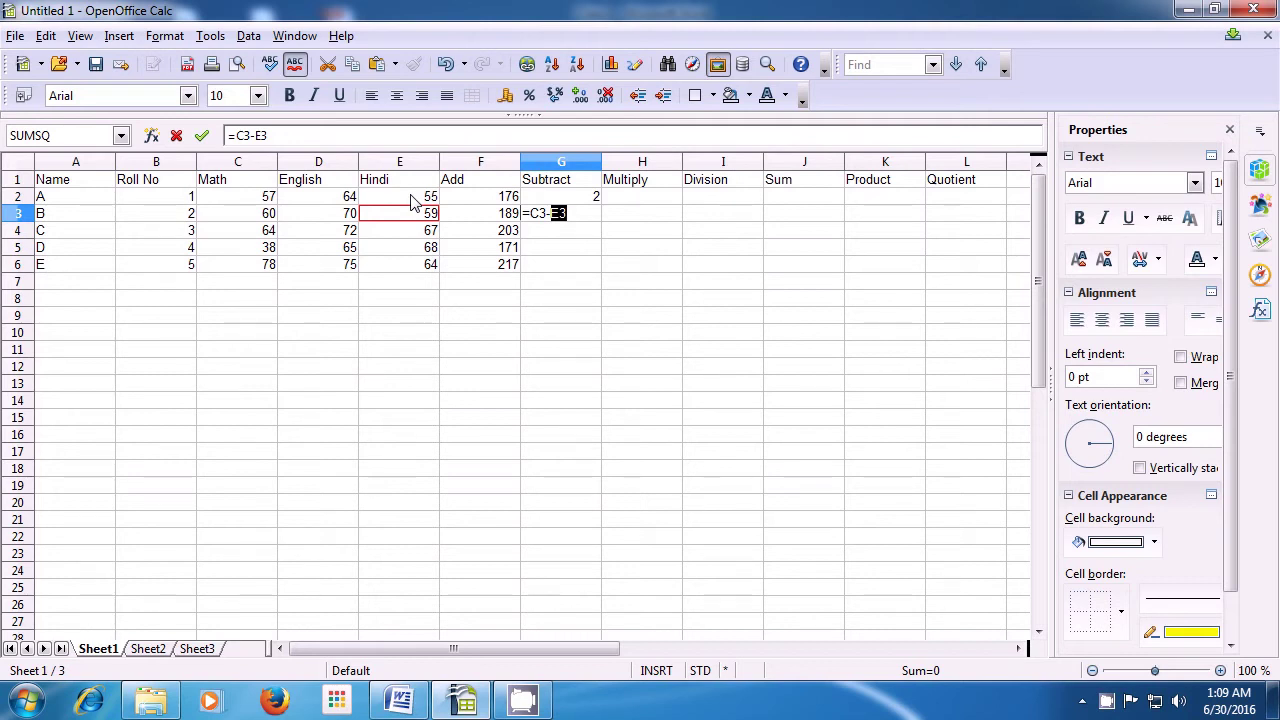
{"action": "key", "text": "Return"}
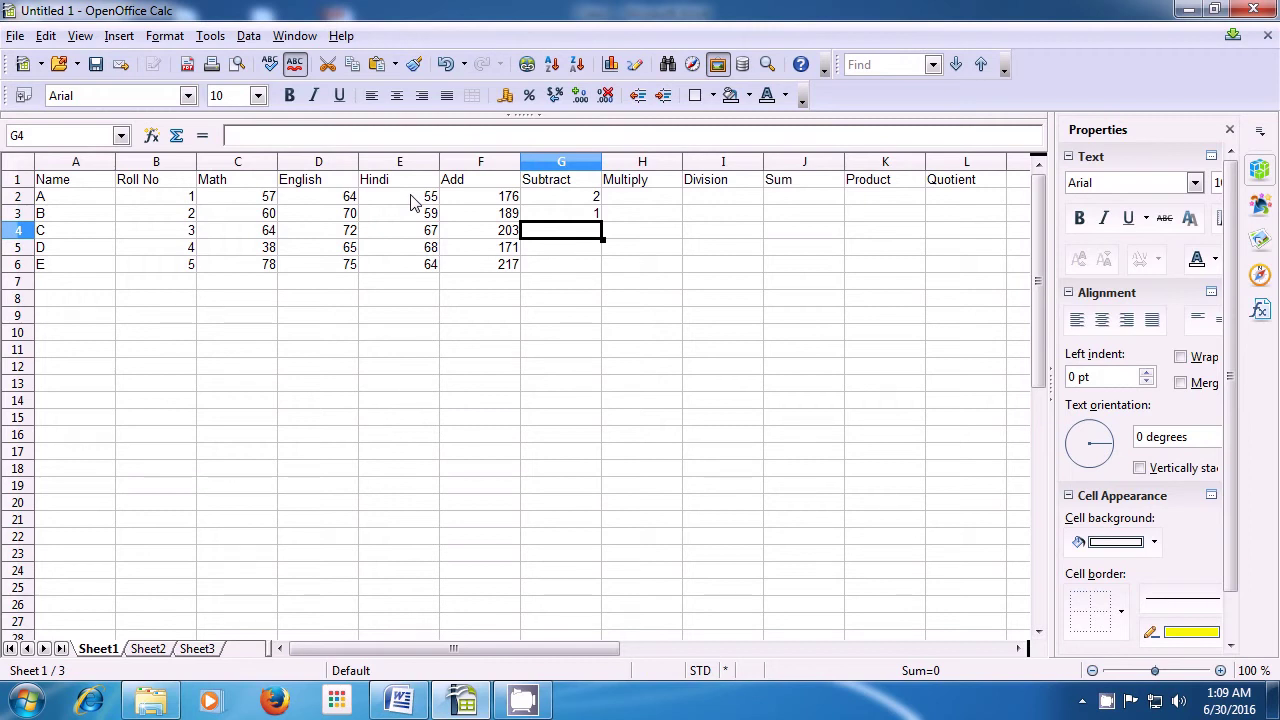
Fill the subtraction formula from G3 down to G6 and check the formulas in the filled cells
{"action": "left_click", "coordinate": [567, 218]}
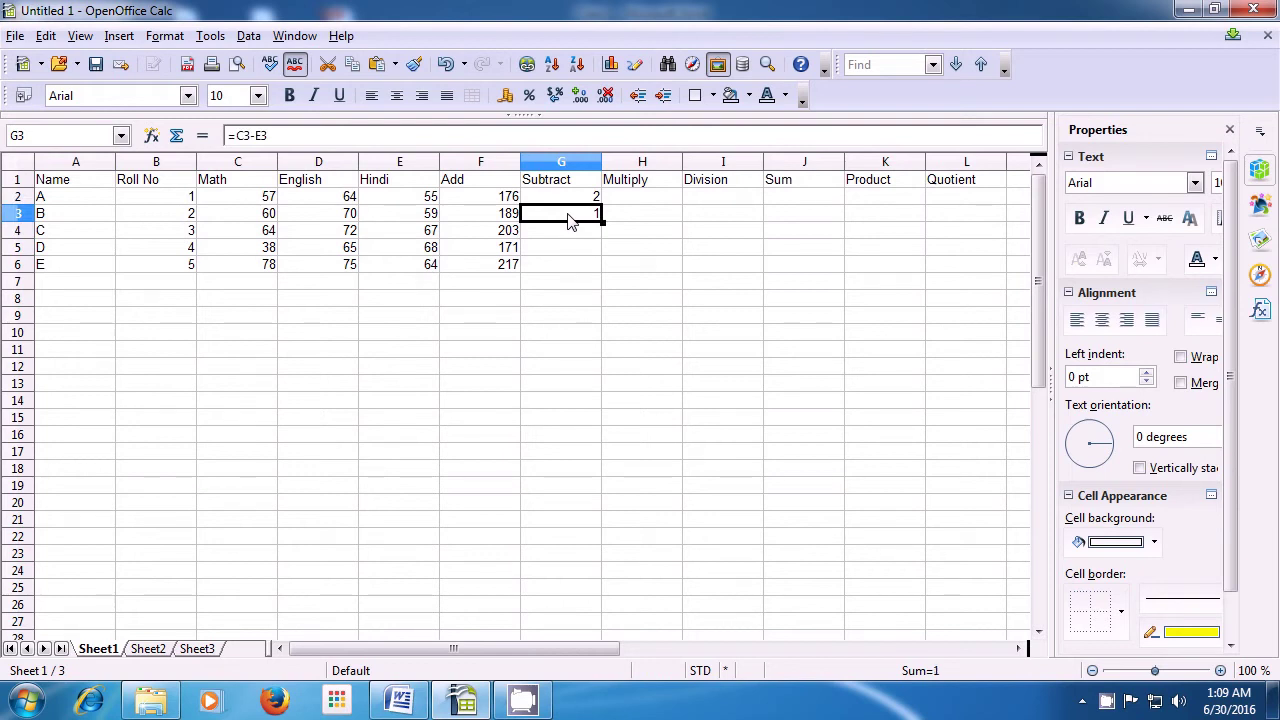
{"action": "left_click_drag", "start_coordinate": [602, 221], "coordinate": [603, 271]}
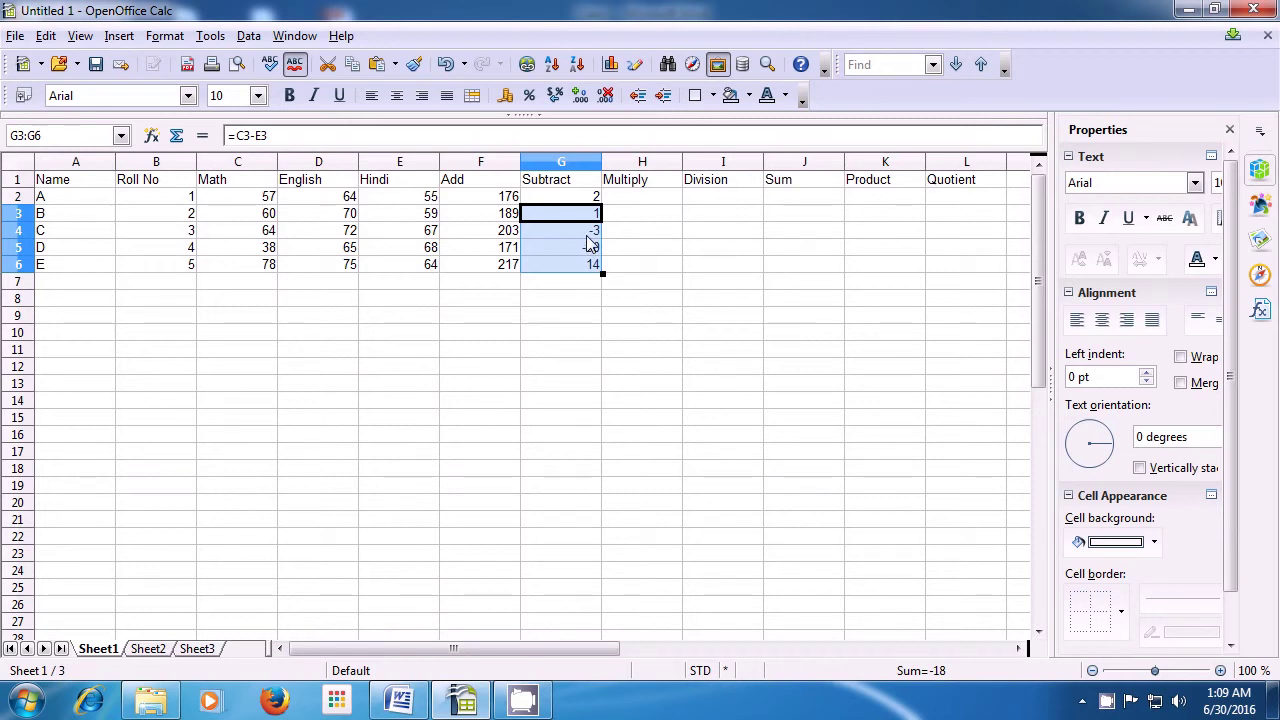
{"action": "left_click", "coordinate": [590, 232]}
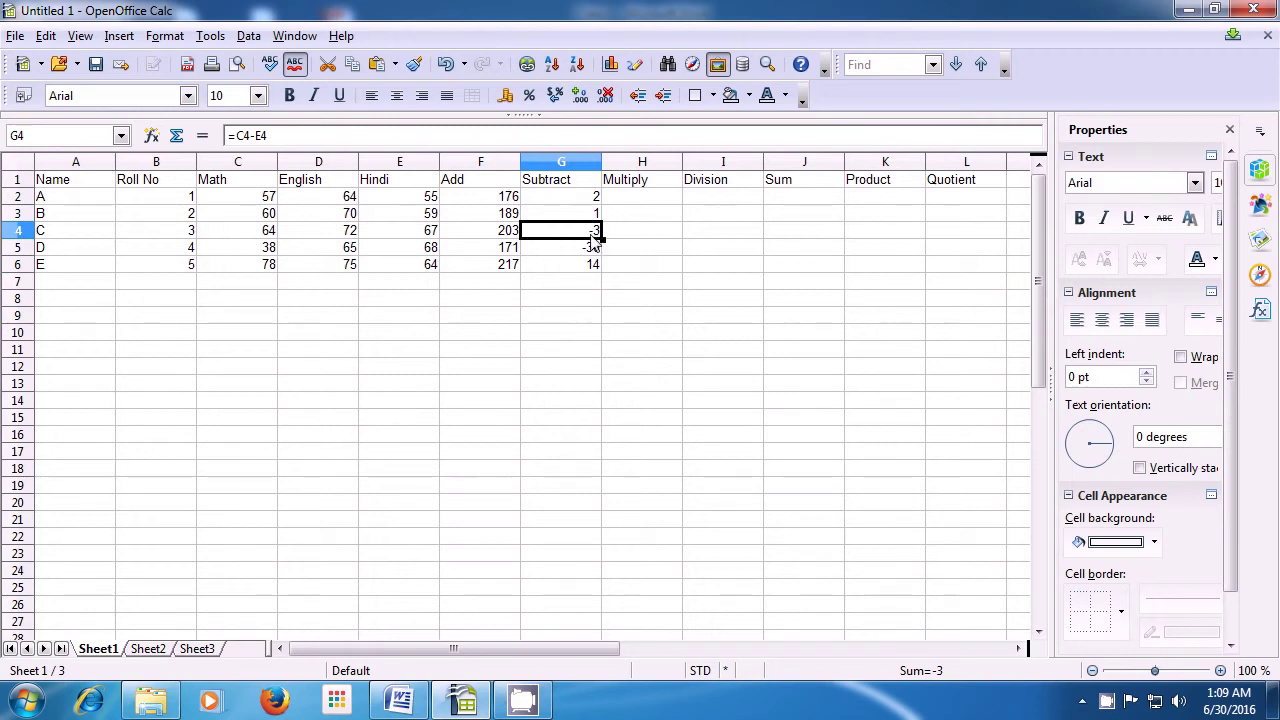
{"action": "left_click", "coordinate": [580, 215]}
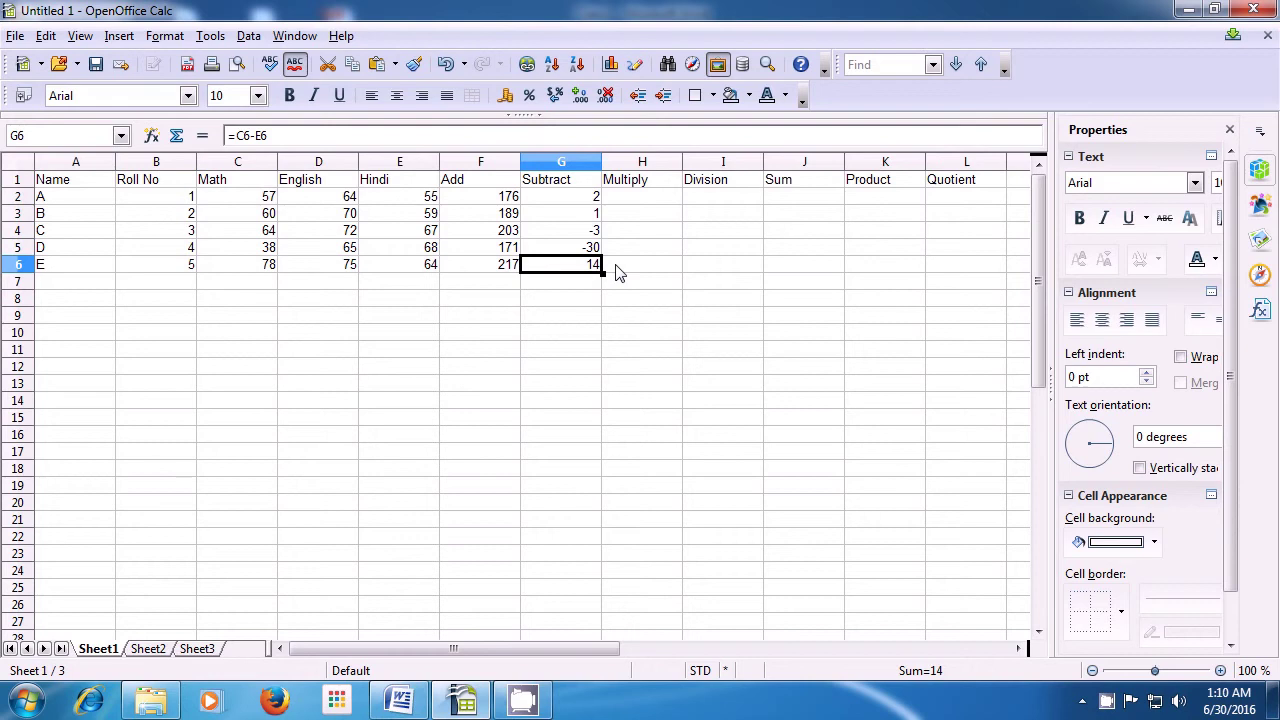
Enter the formula =C2*D2*E2 in cell H2 to multiply the three subject marks of row 2
{"action": "left_click", "coordinate": [631, 200]}
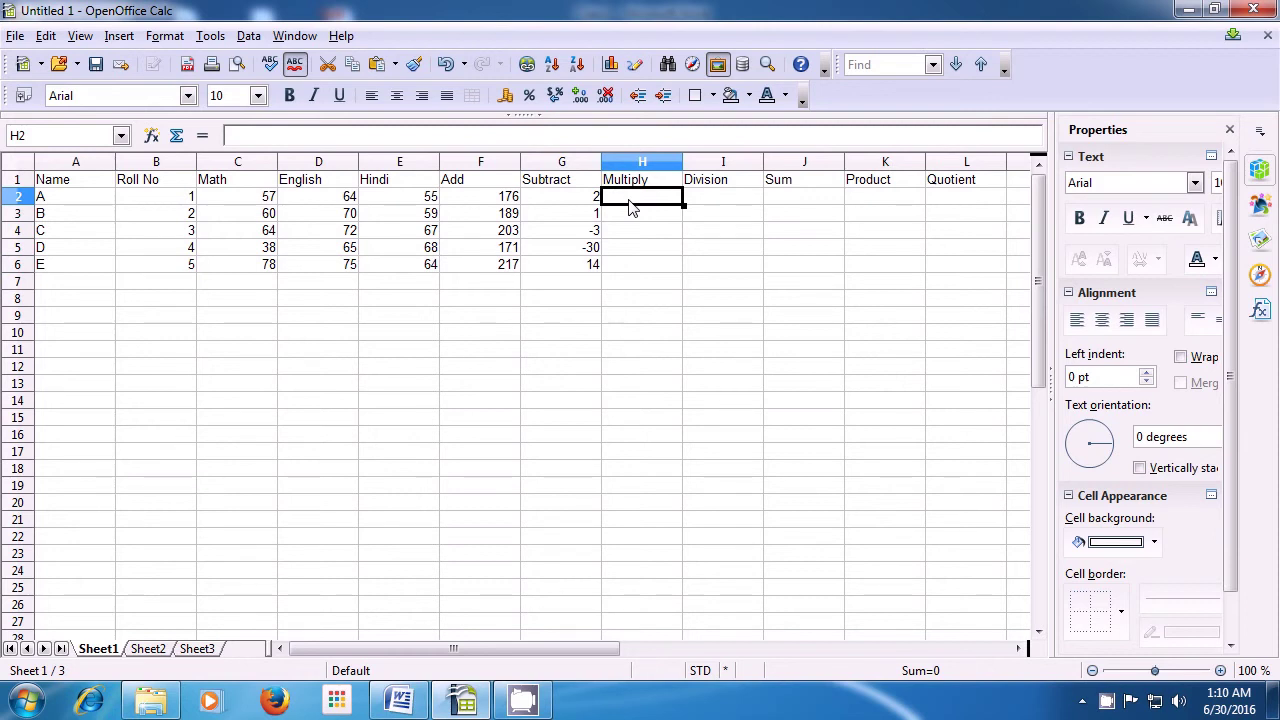
{"action": "type", "text": "="}
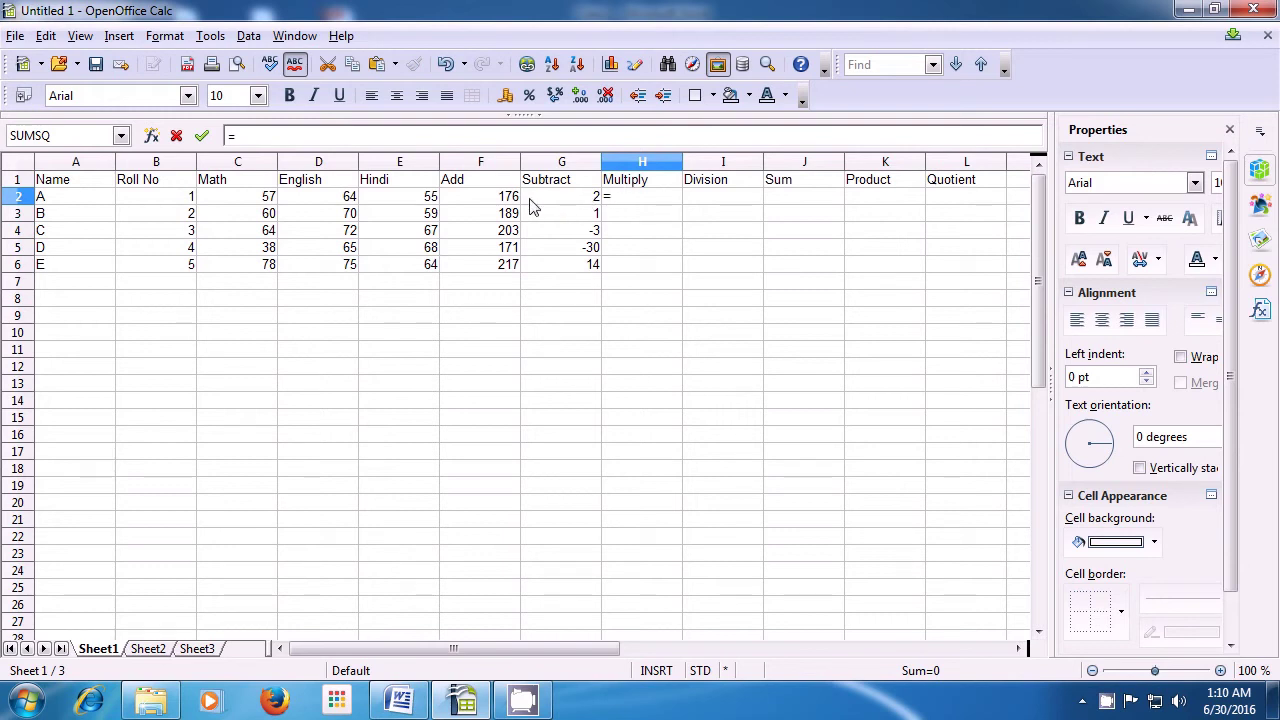
{"action": "left_click", "coordinate": [258, 200]}
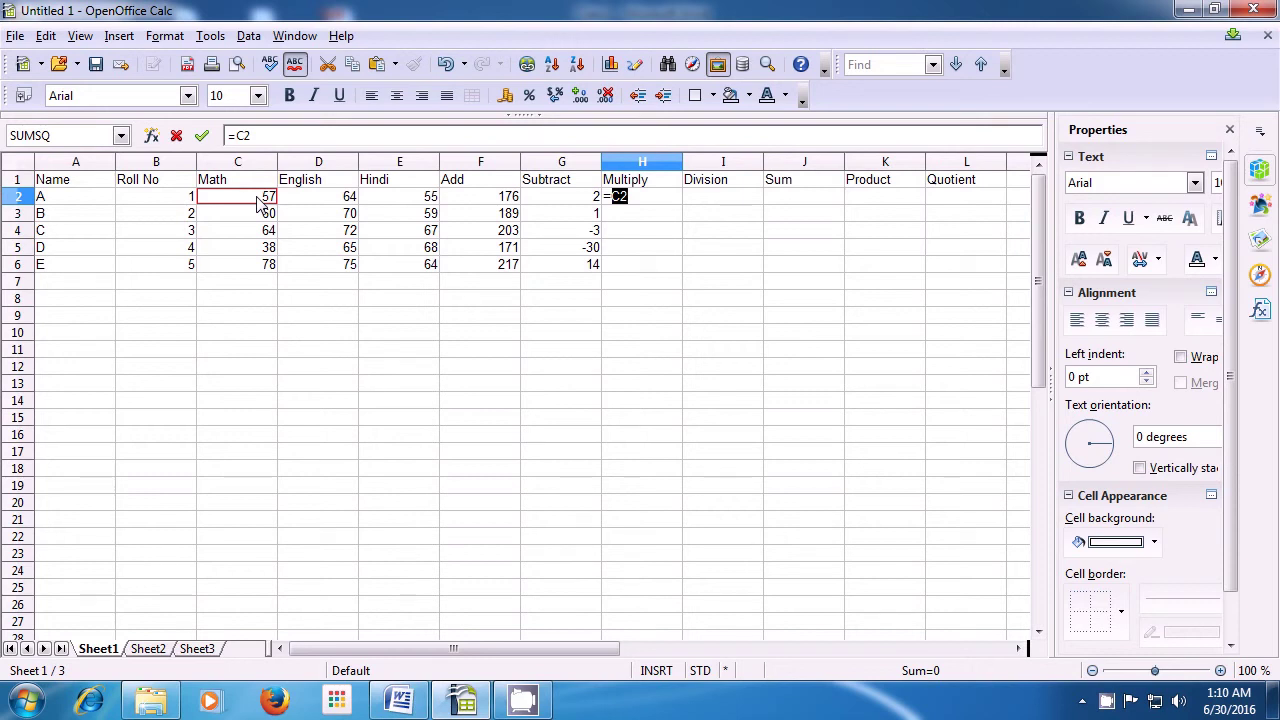
{"action": "type", "text": "*"}
{"action": "left_click", "coordinate": [335, 198]}
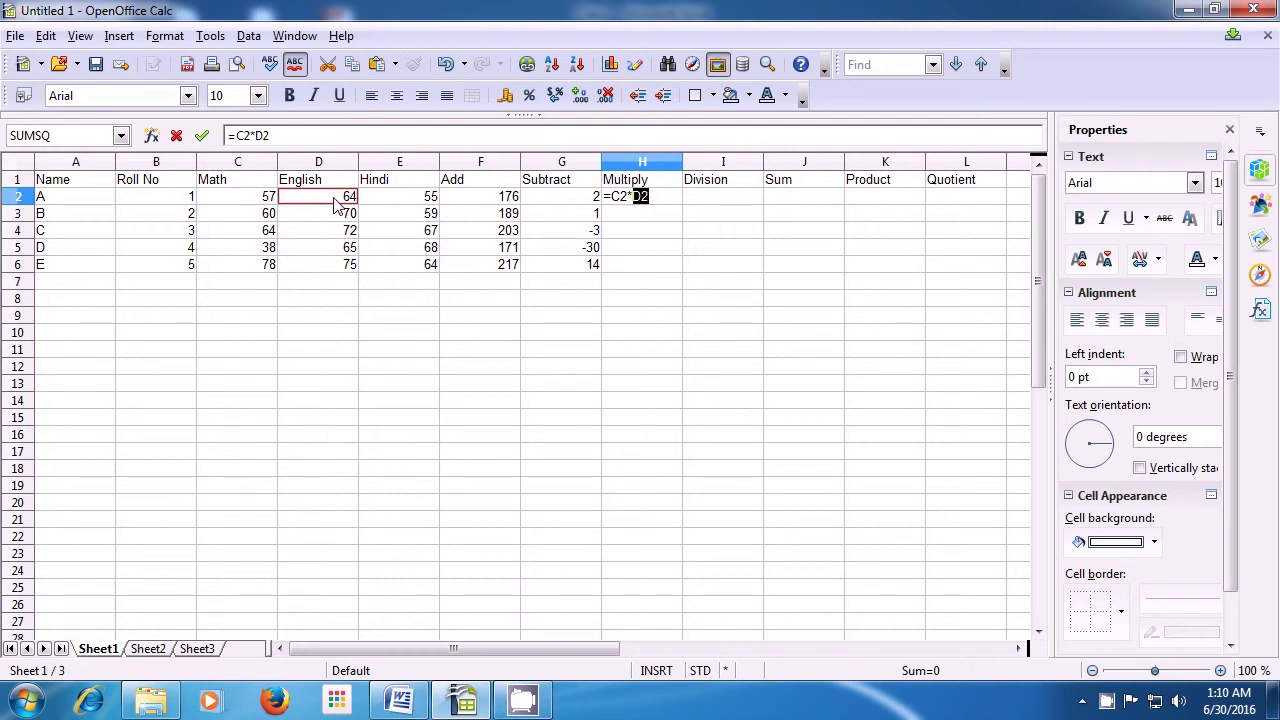
{"action": "type", "text": "*"}
{"action": "left_click", "coordinate": [388, 207]}
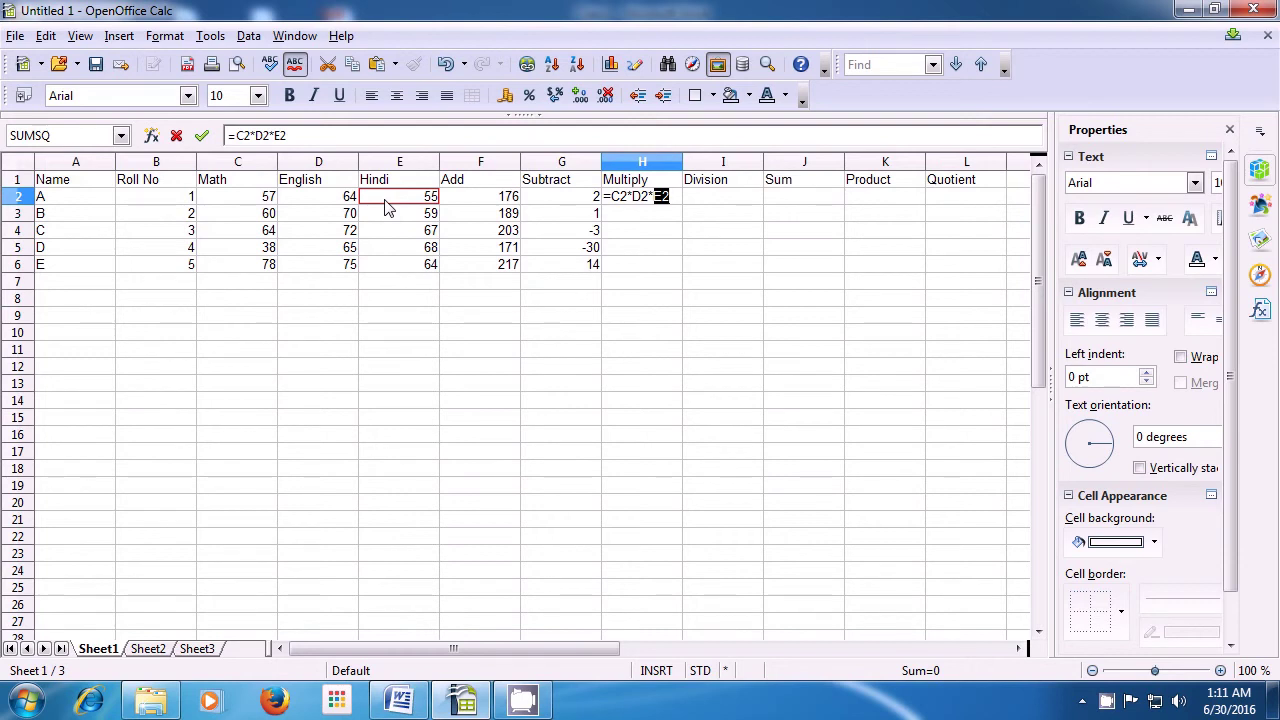
{"action": "key", "text": "Return"}
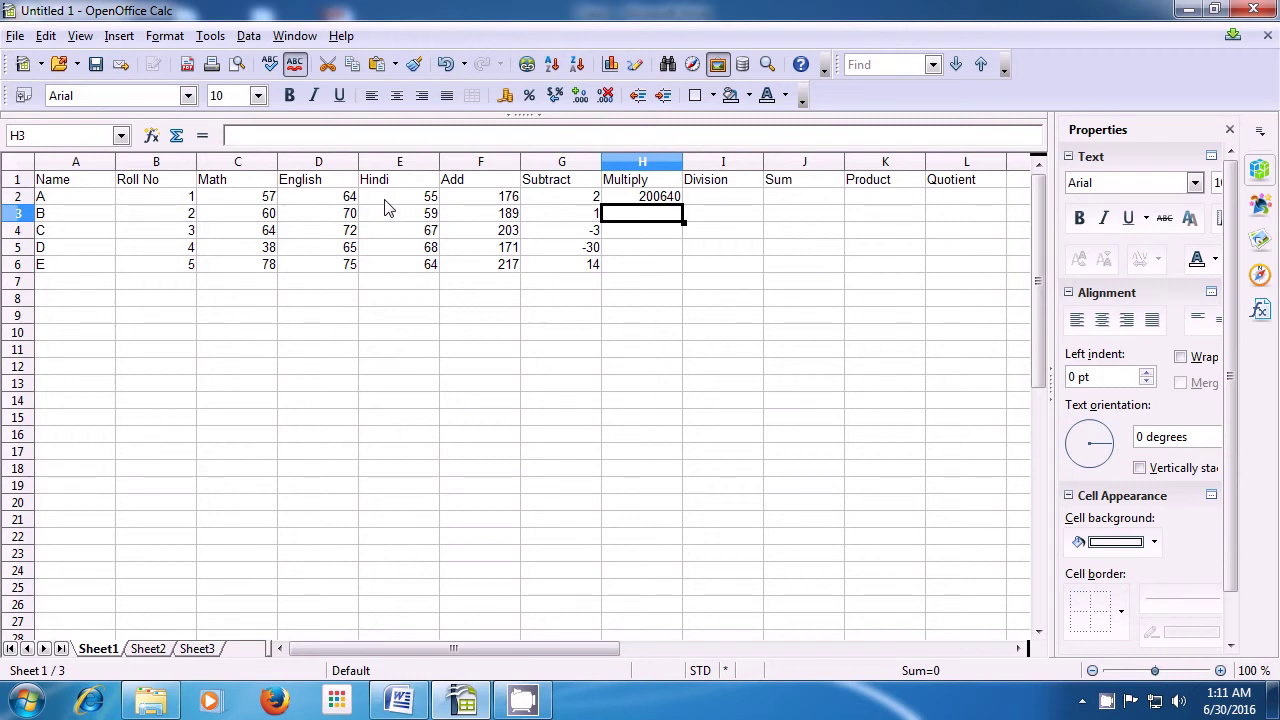
Enter the formula =C3*D3*E3 in cell H3 to multiply the three subject marks of row 3
{"action": "type", "text": "="}
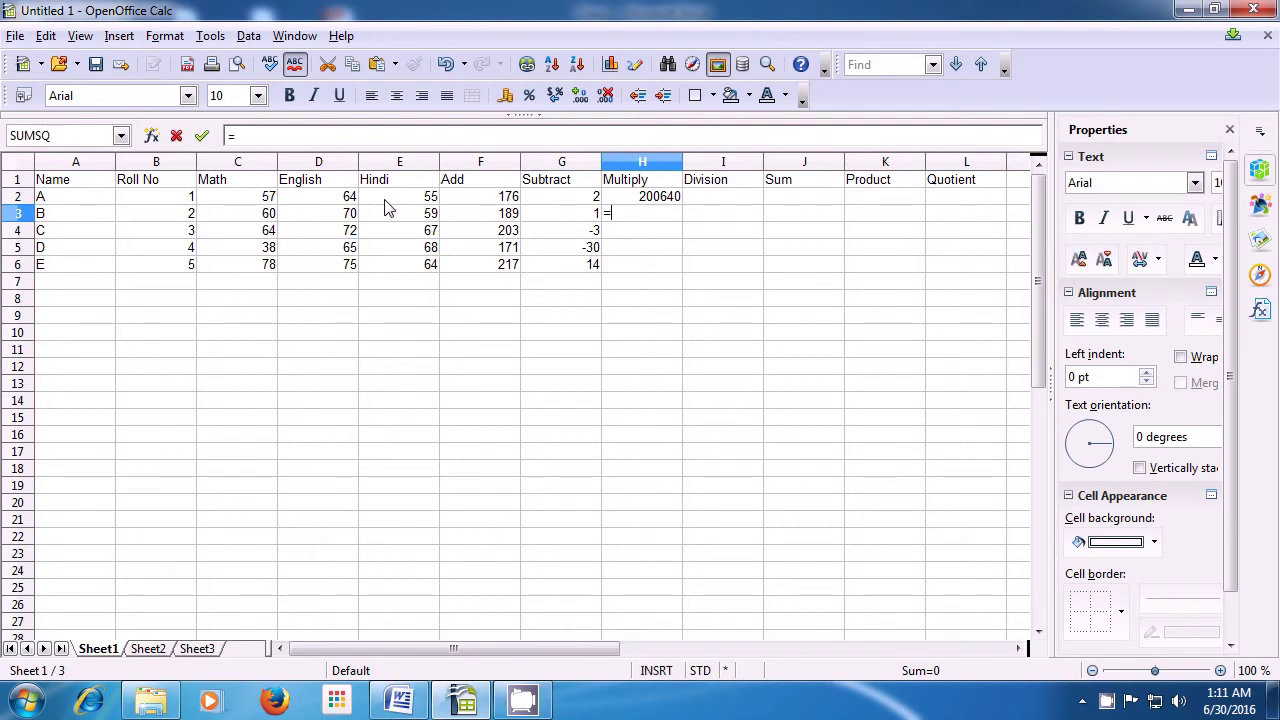
{"action": "key", "text": "Left"}
{"action": "key", "text": "Left"}
{"action": "key", "text": "Left"}
{"action": "key", "text": "Left"}
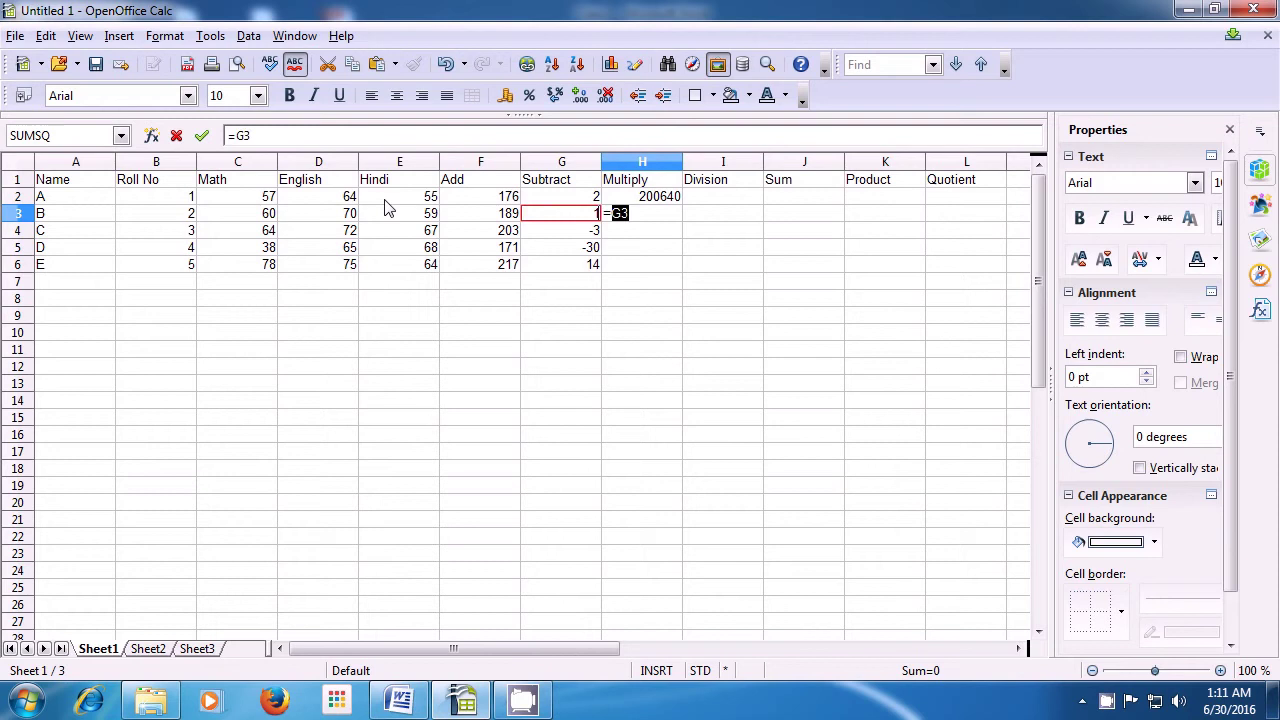
{"action": "key", "text": "Left"}
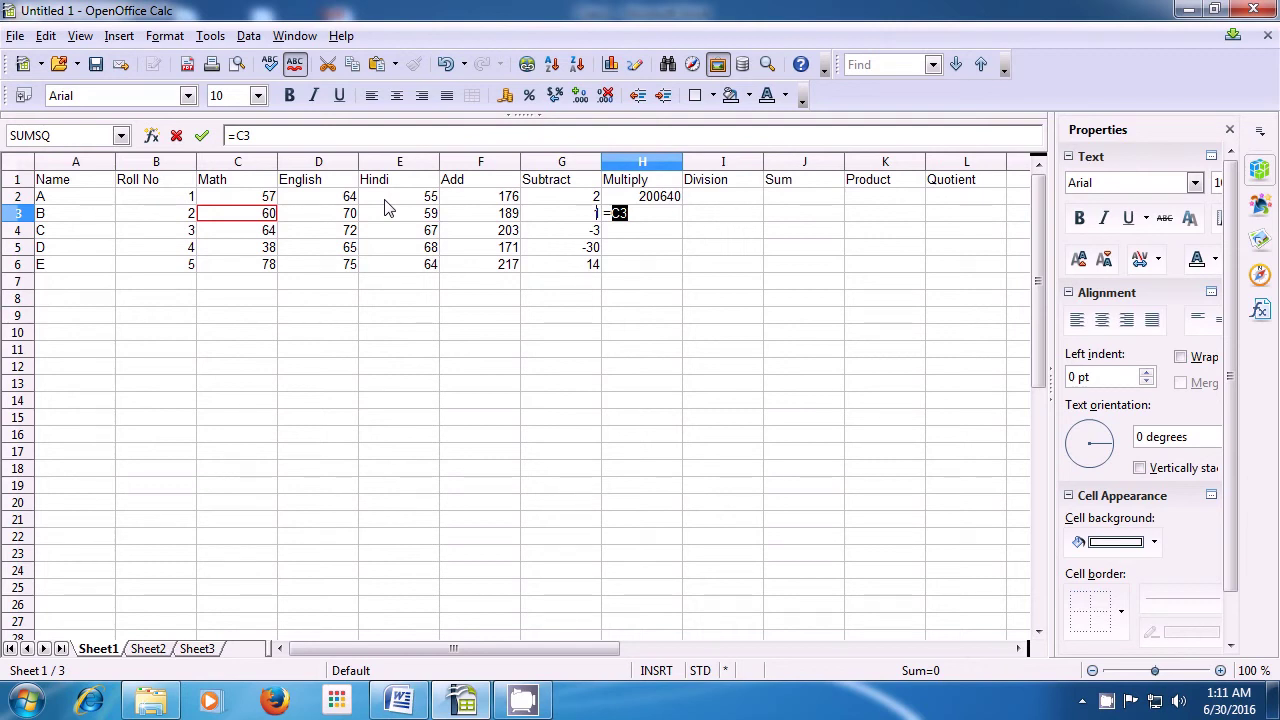
{"action": "type", "text": "*"}
{"action": "key", "text": "Right"}
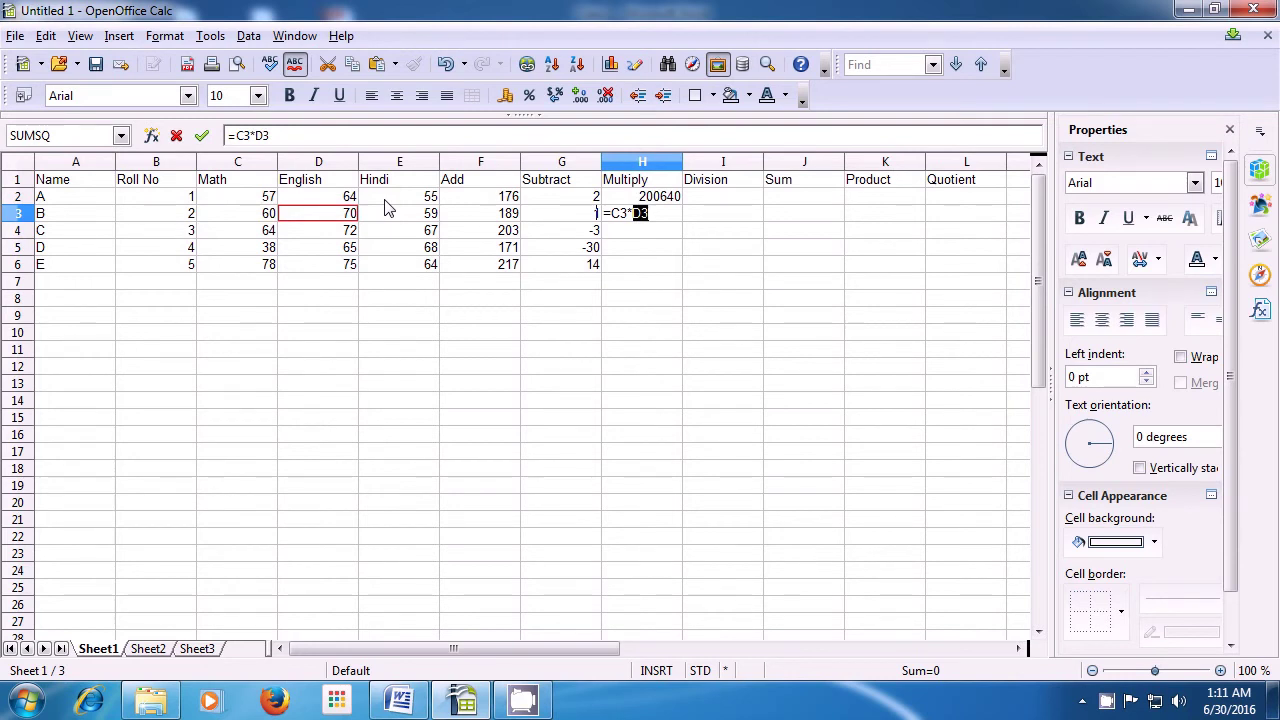
{"action": "type", "text": "*"}
{"action": "key", "text": "Right"}
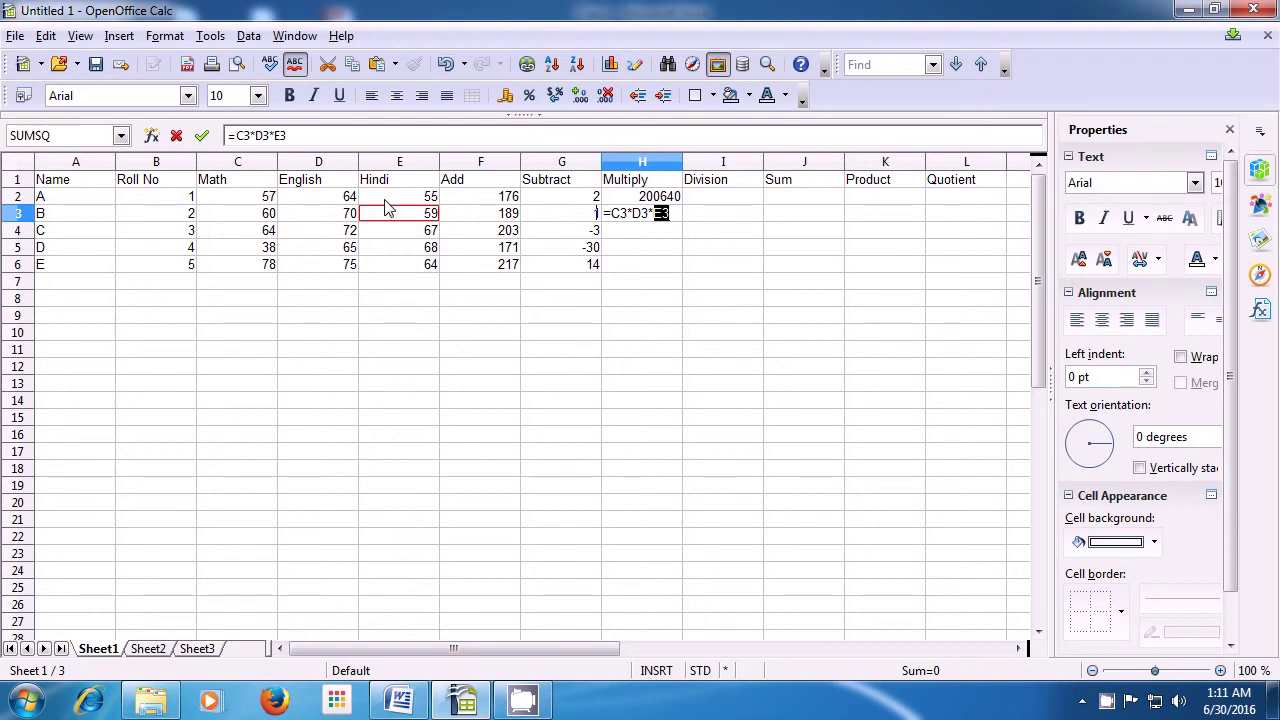
{"action": "key", "text": "Return"}
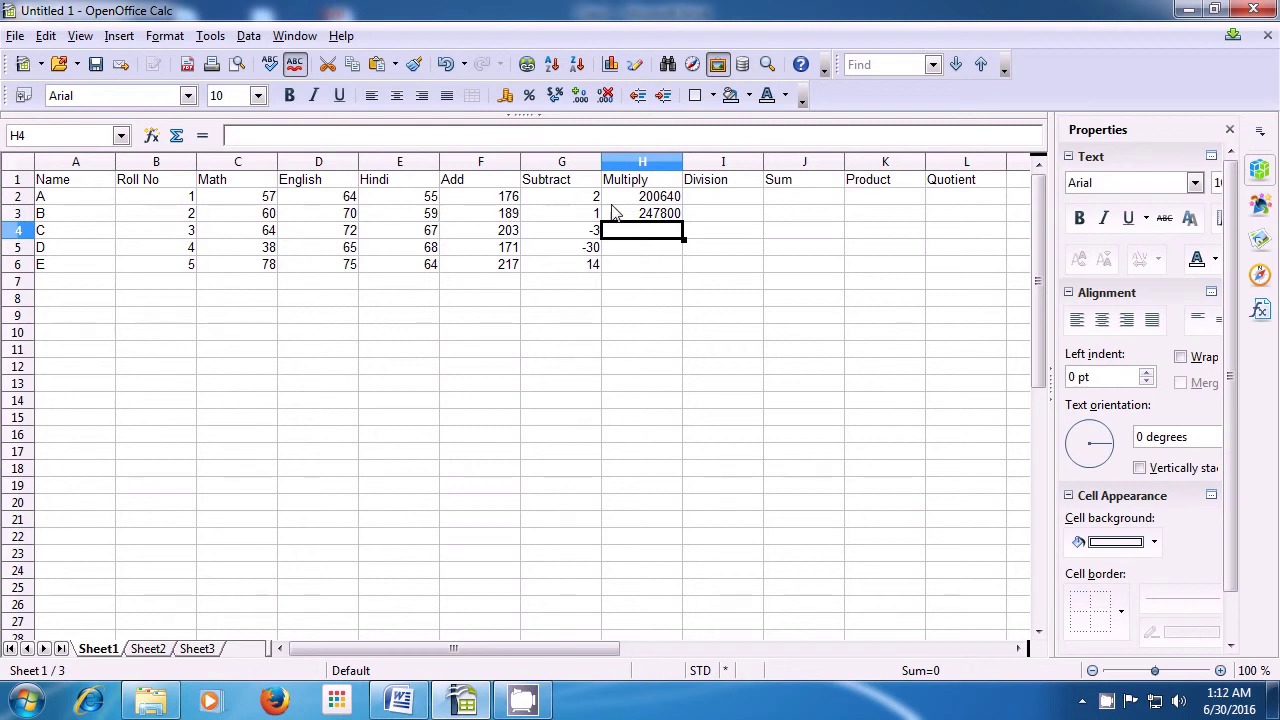
Fill the multiplication formula from H3 down to H6 under the Multiply heading
{"action": "left_click", "coordinate": [646, 216]}
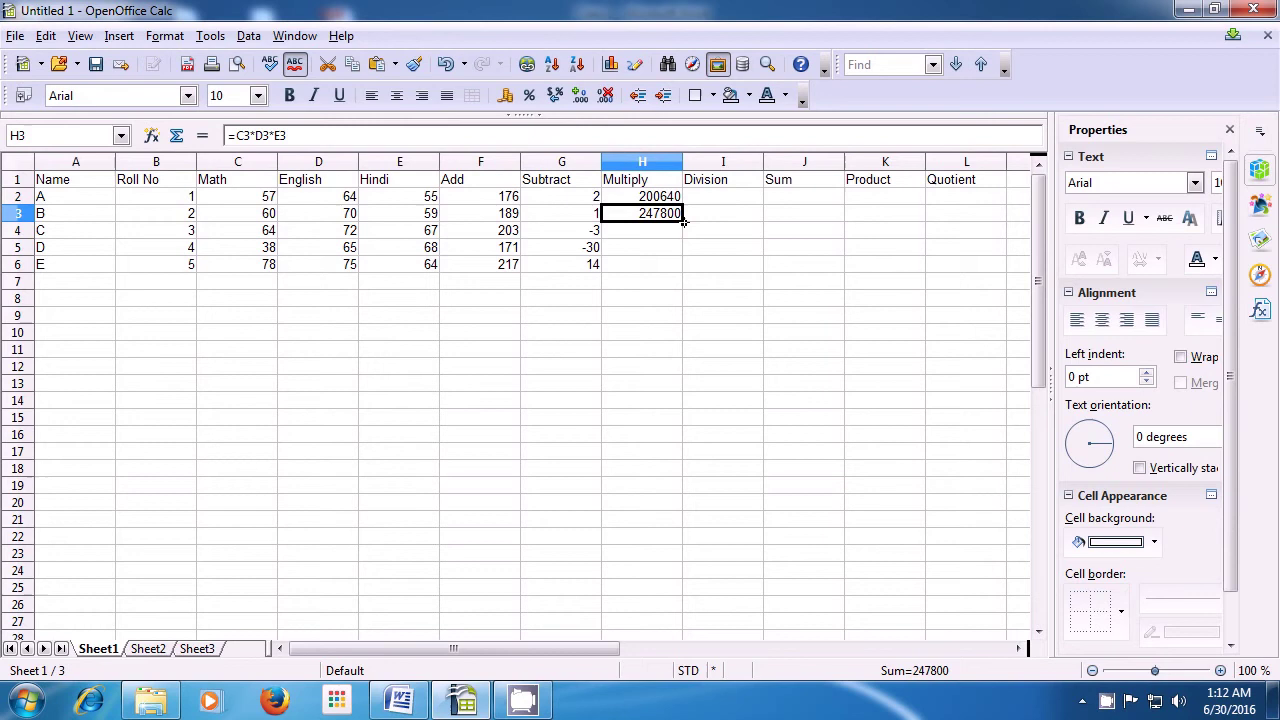
{"action": "left_click_drag", "start_coordinate": [684, 222], "coordinate": [684, 268]}
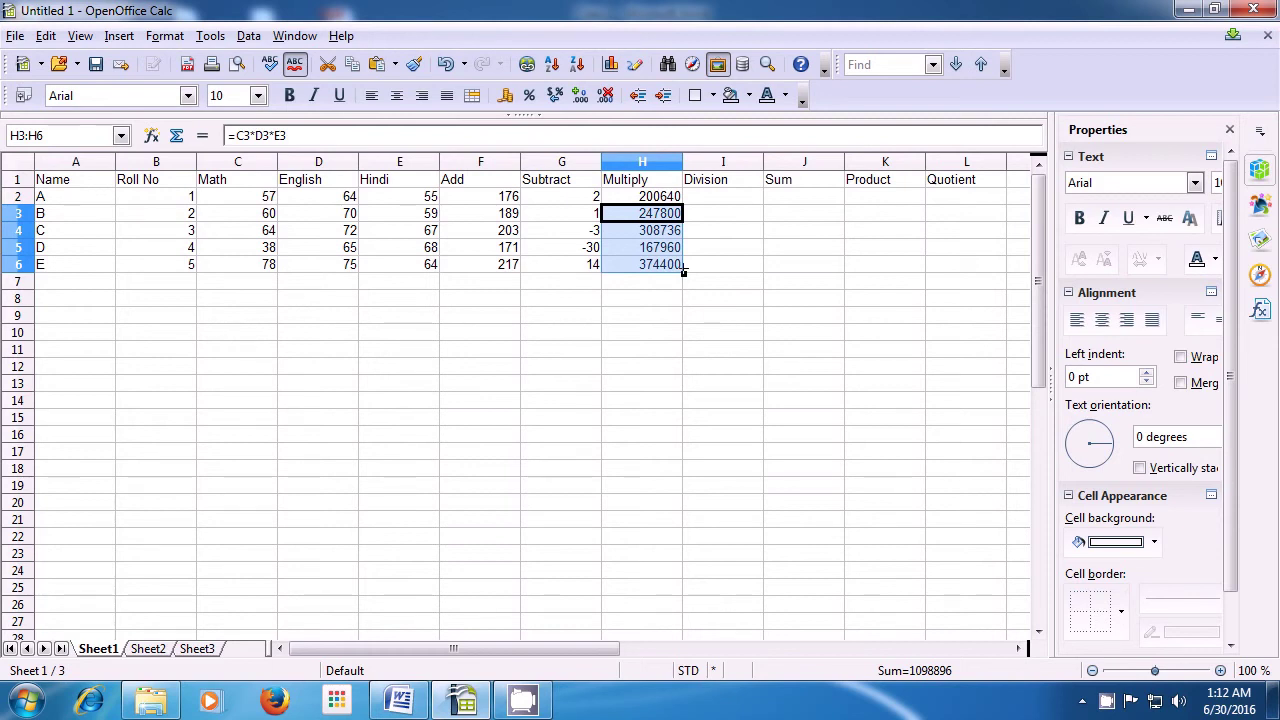
{"action": "left_click", "coordinate": [686, 266]}
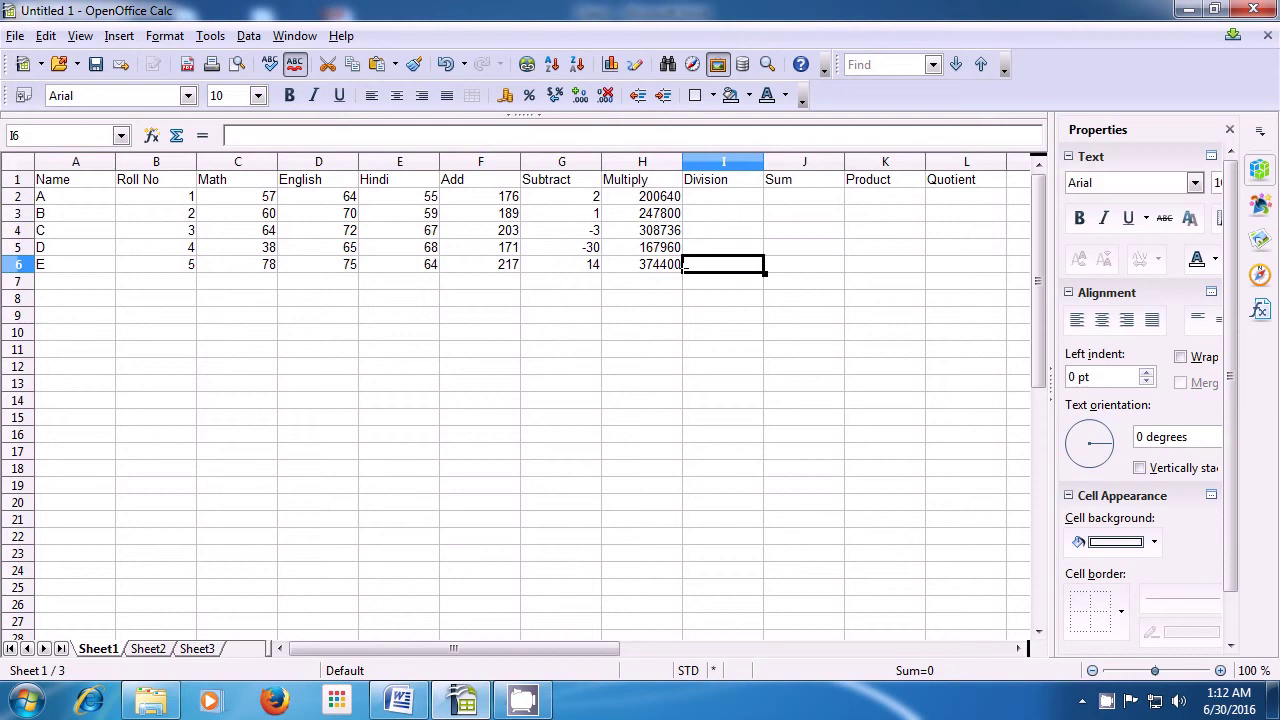
Enter the formula =F2/D2 in cell I2 to divide the Add value by the English mark
{"action": "left_click", "coordinate": [703, 201]}
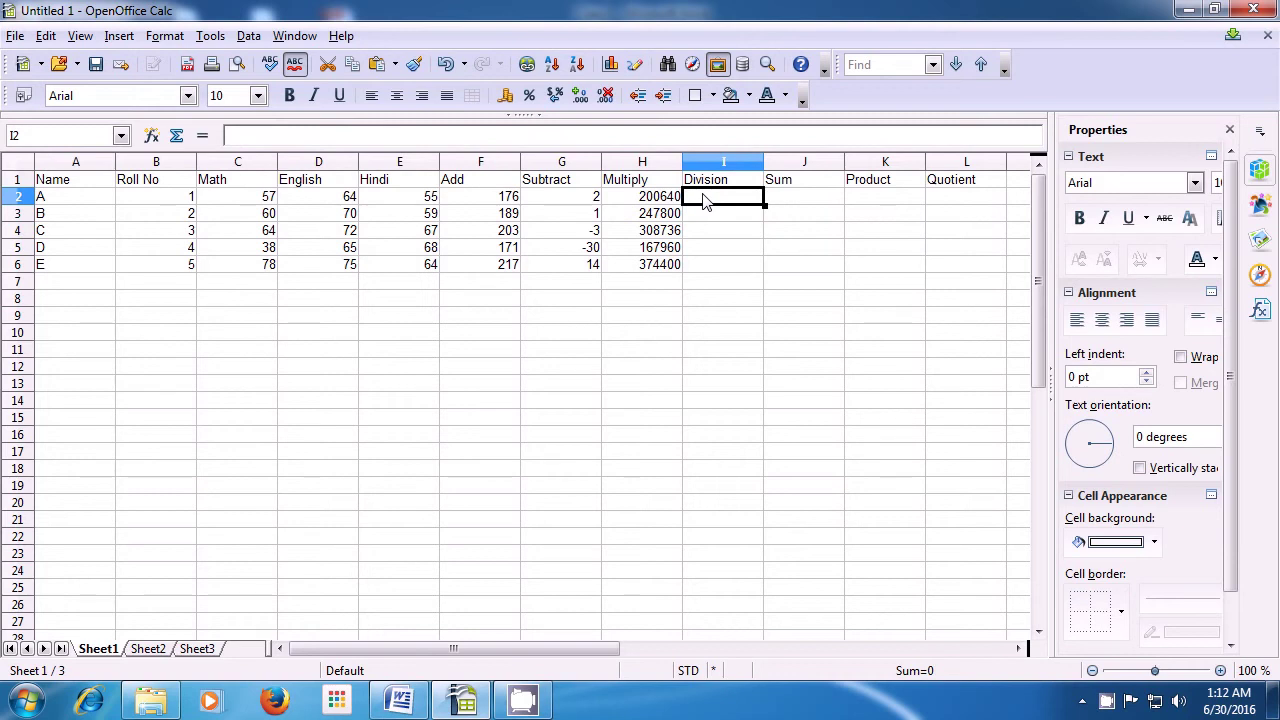
{"action": "type", "text": "="}
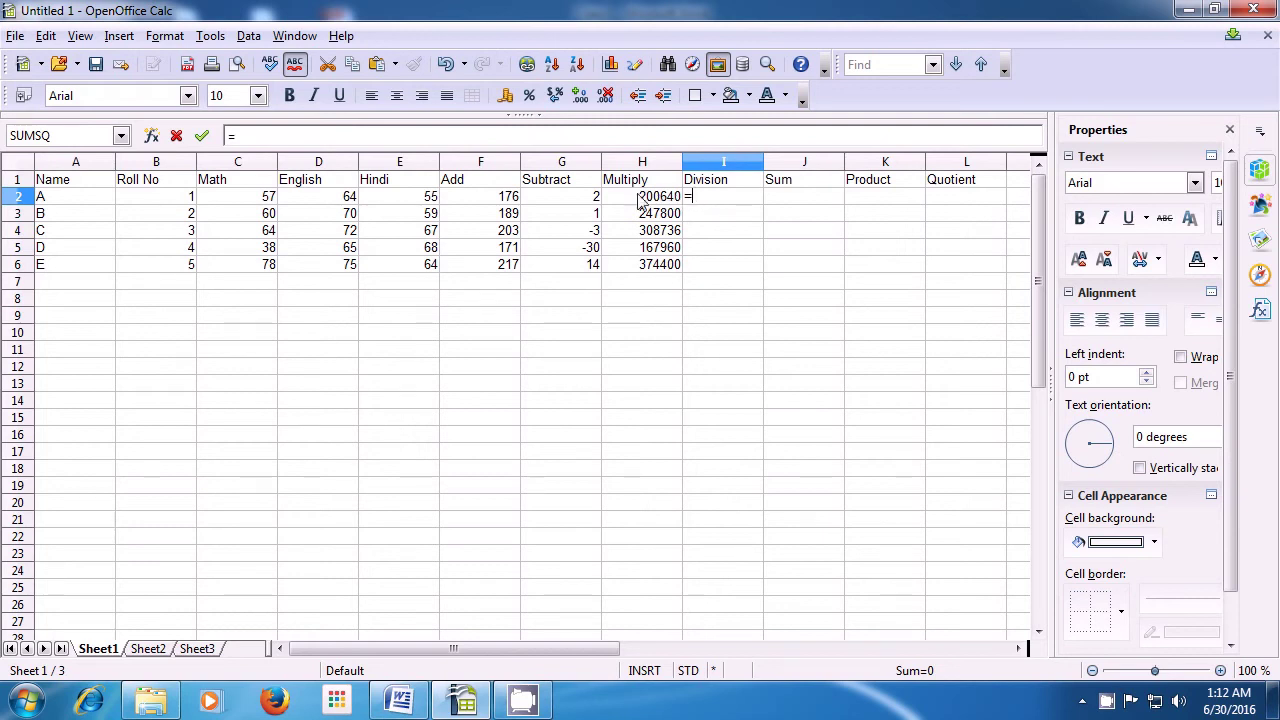
{"action": "left_click", "coordinate": [503, 202]}
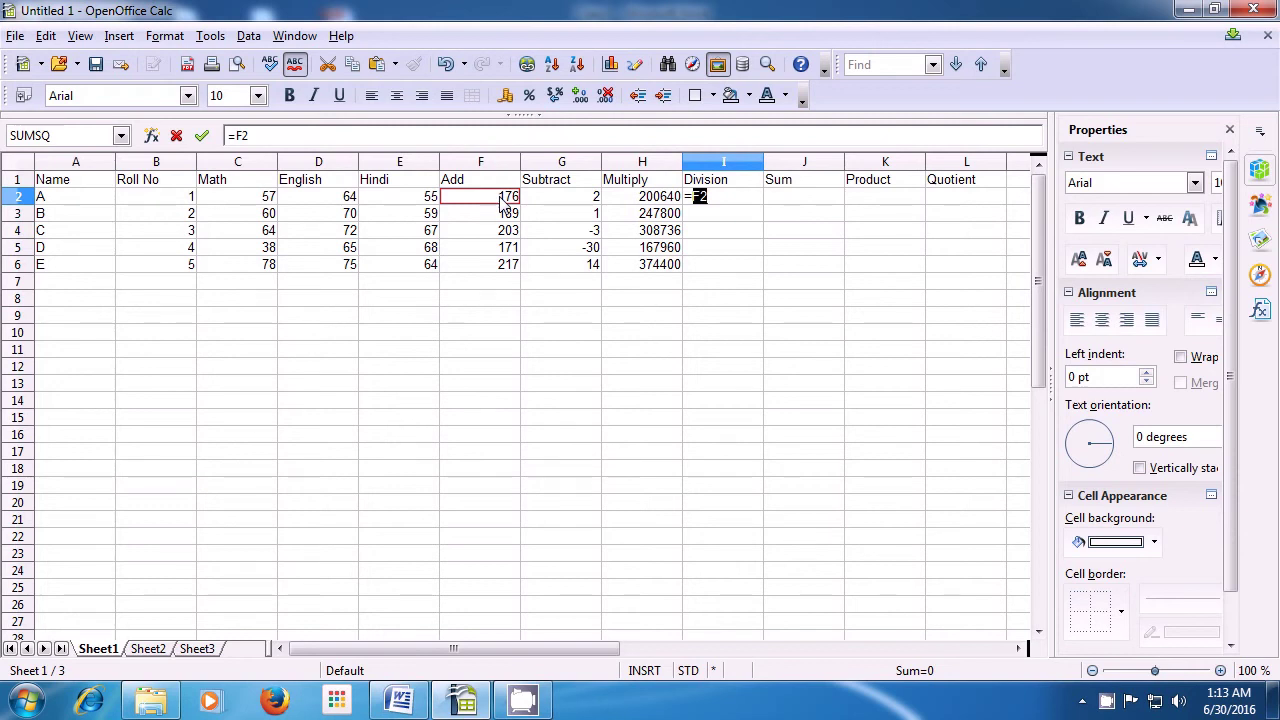
{"action": "type", "text": "/"}
{"action": "left_click", "coordinate": [328, 201]}
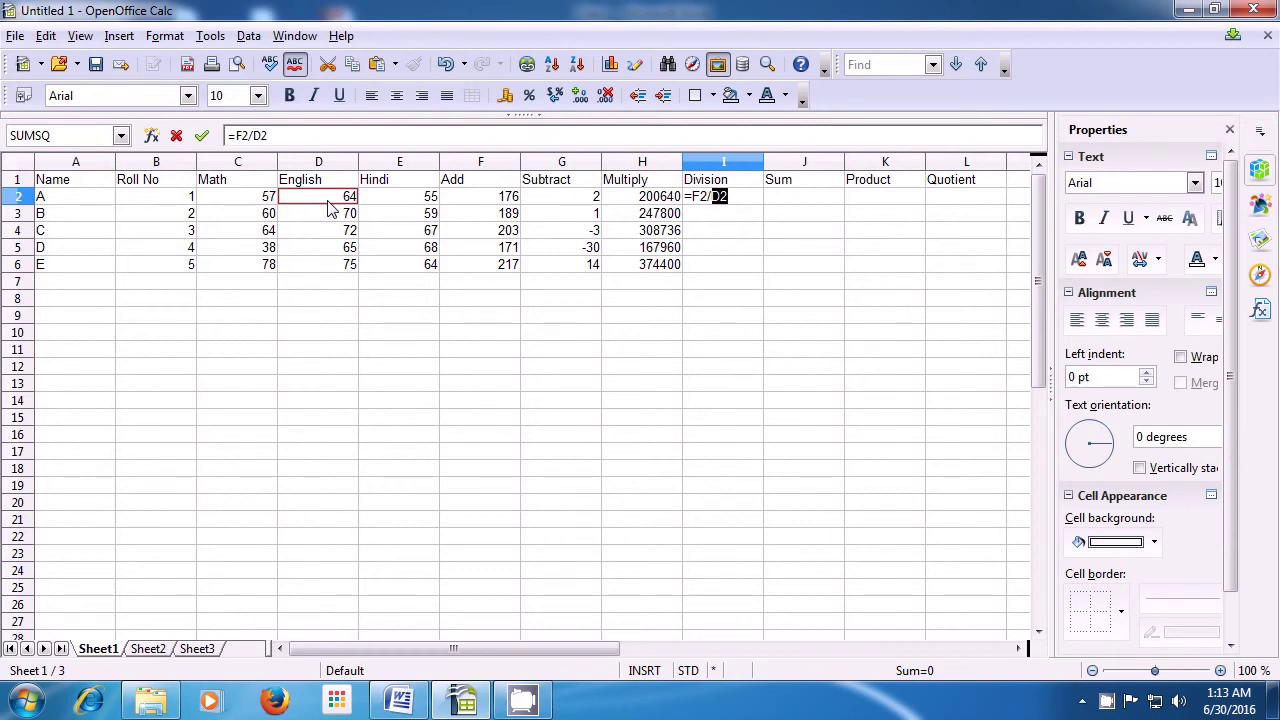
{"action": "key", "text": "Return"}
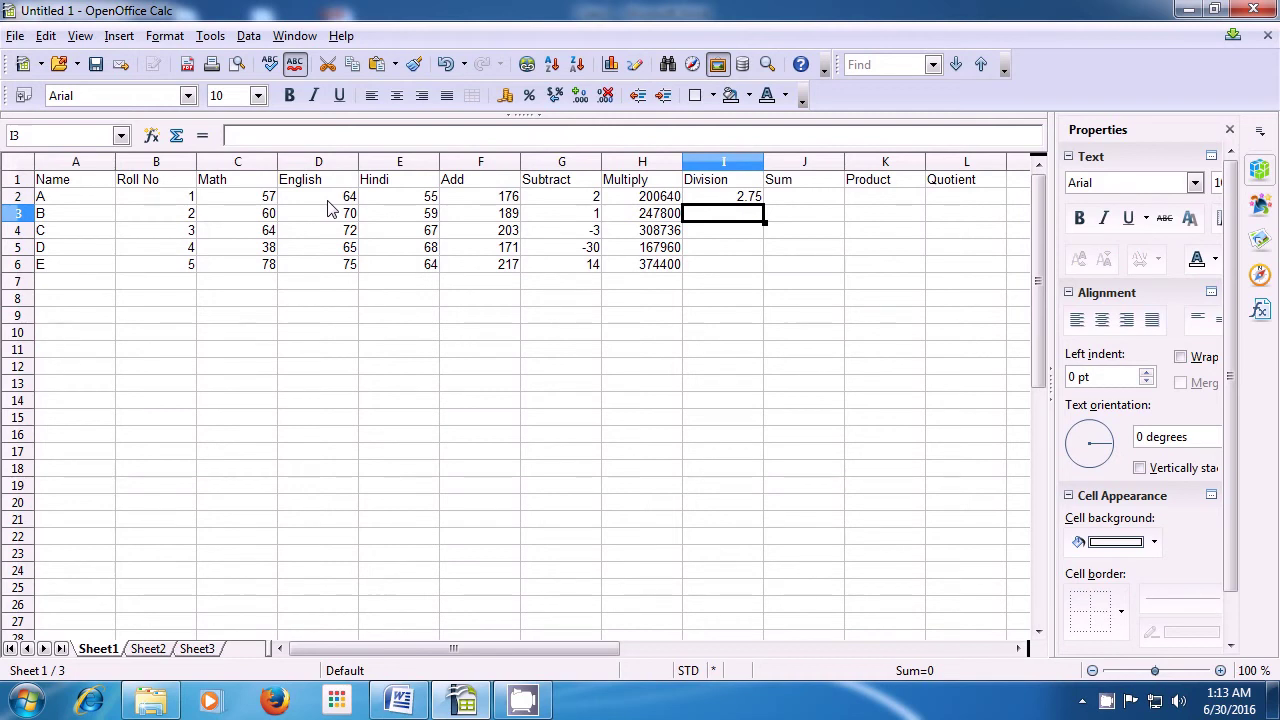
Enter the formula =H3/F3 in cell I3 under the Division heading and fill it down to I6
{"action": "type", "text": "="}
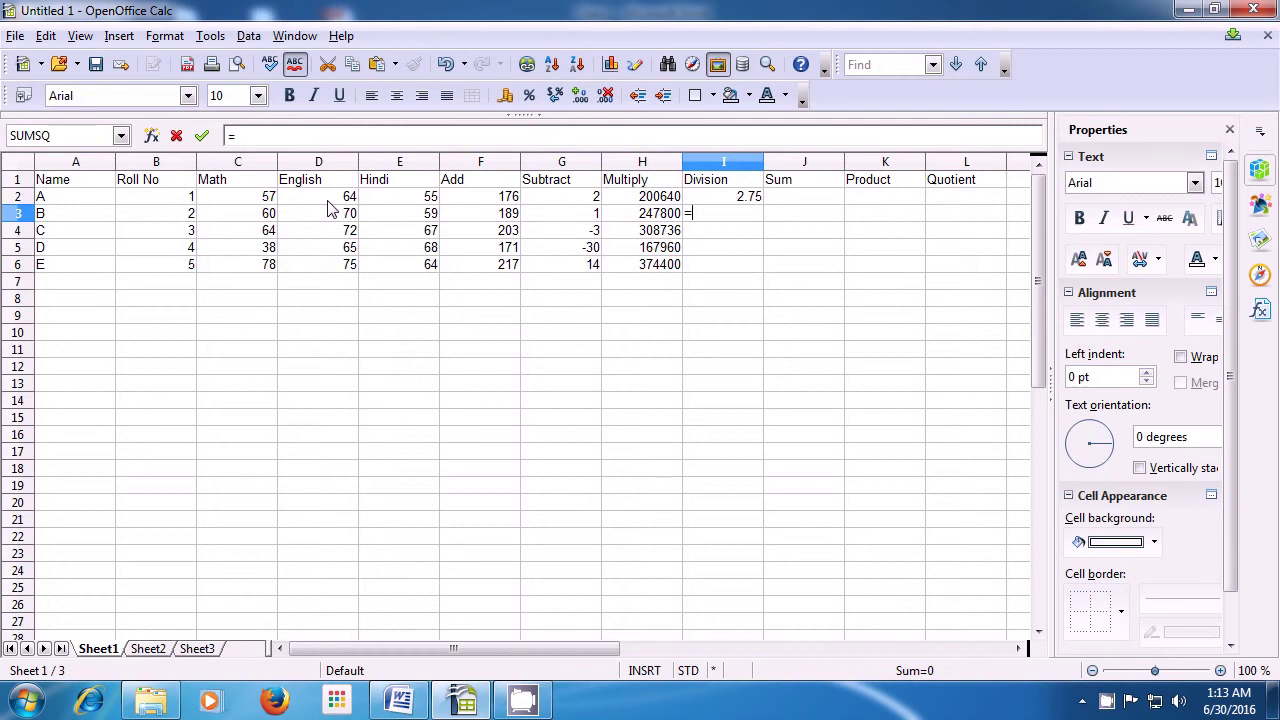
{"action": "key", "text": "Left"}
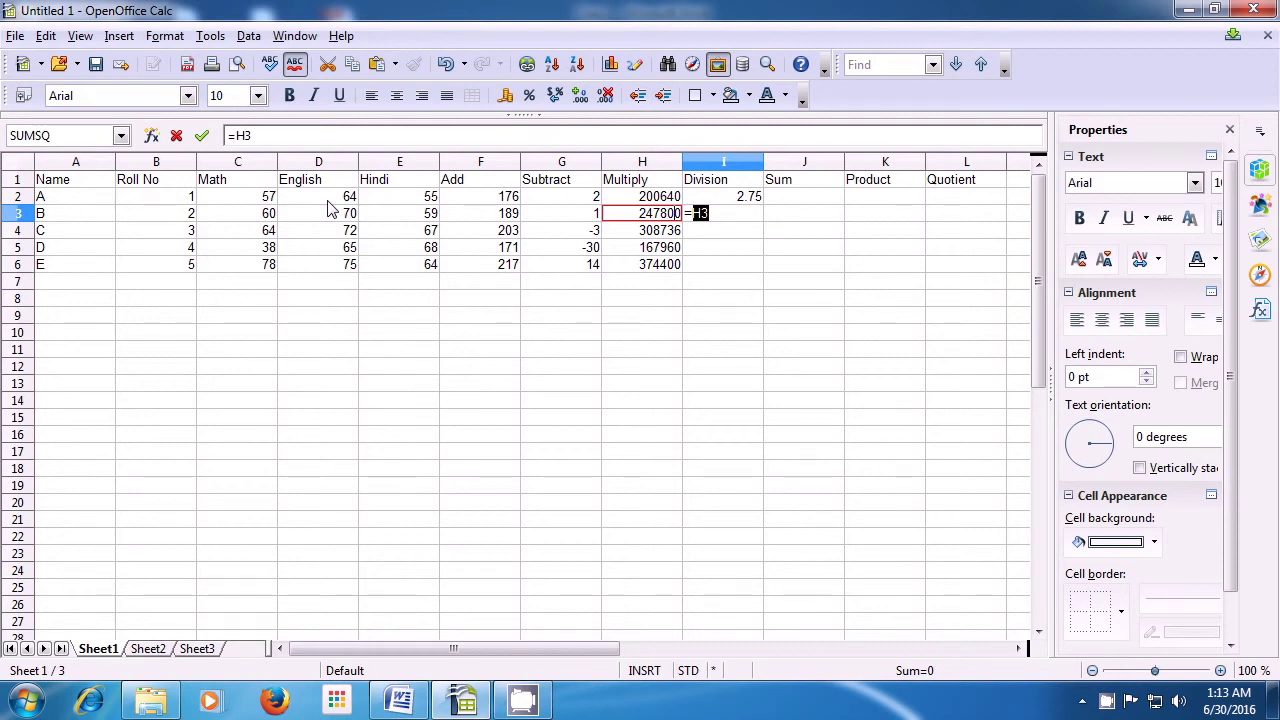
{"action": "type", "text": "/"}
{"action": "key", "text": "Left"}
{"action": "key", "text": "Left"}
{"action": "key", "text": "Left"}
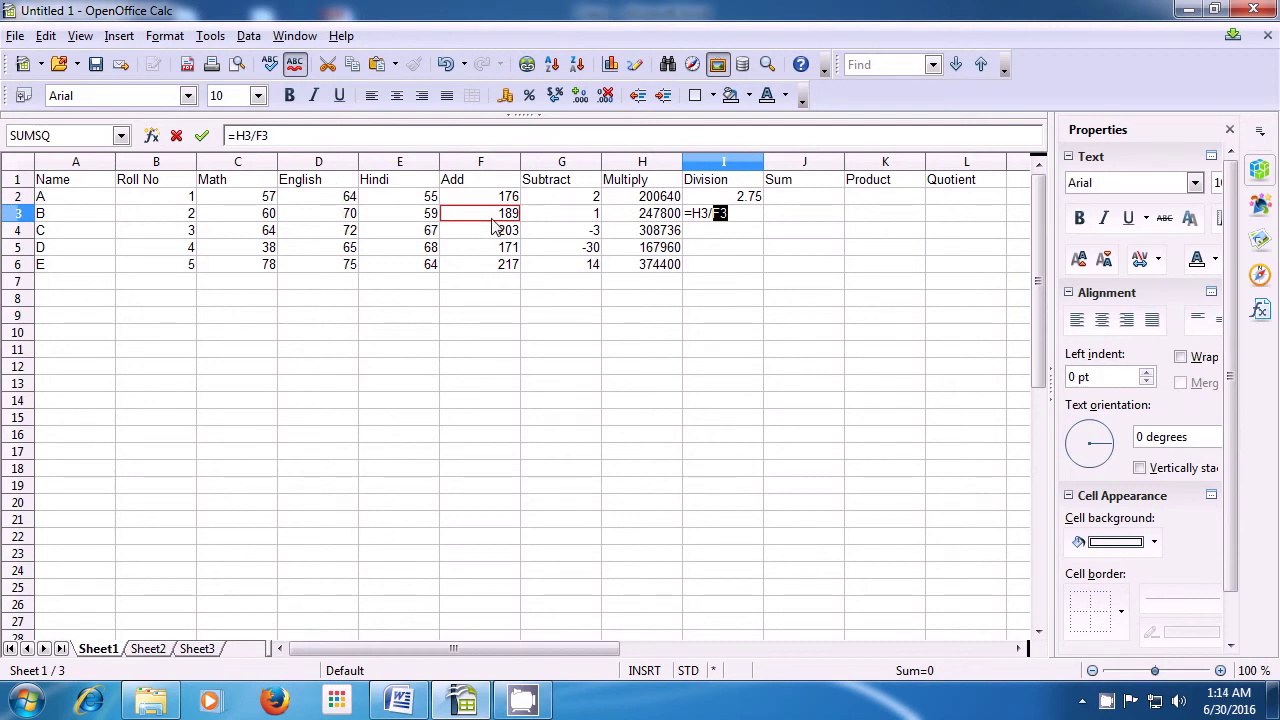
{"action": "key", "text": "Return"}
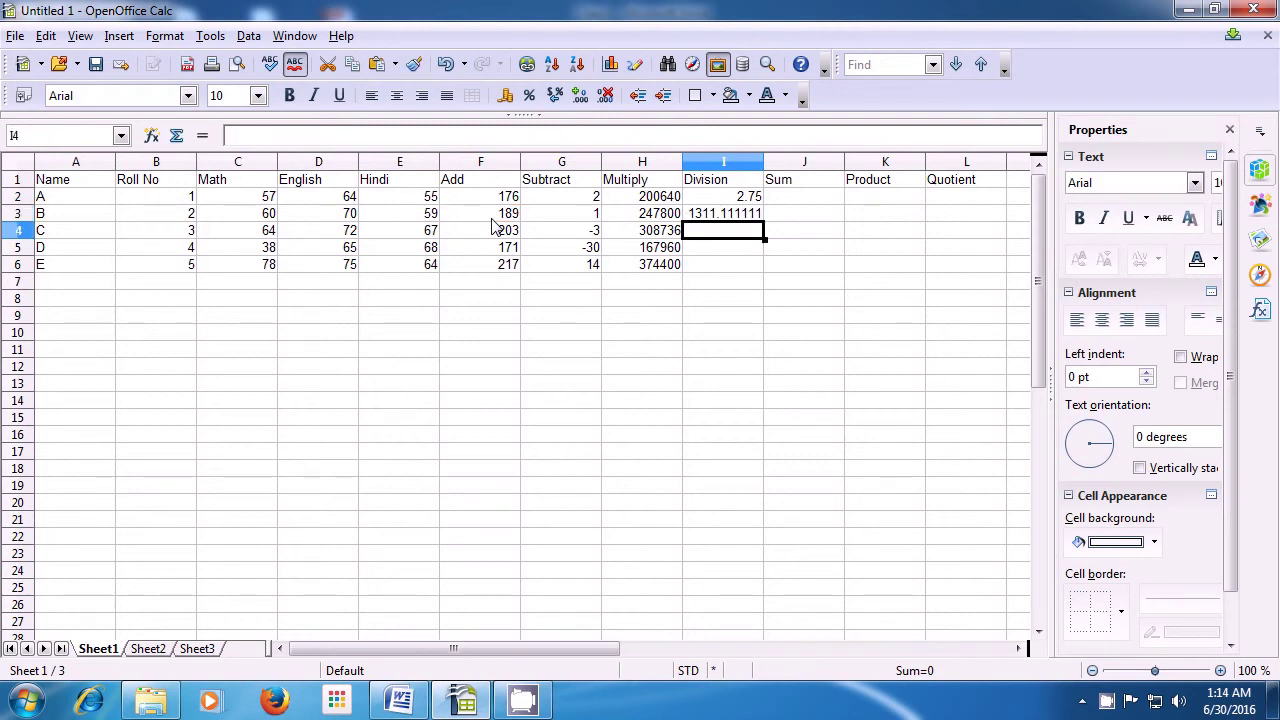
{"action": "left_click", "coordinate": [705, 221]}
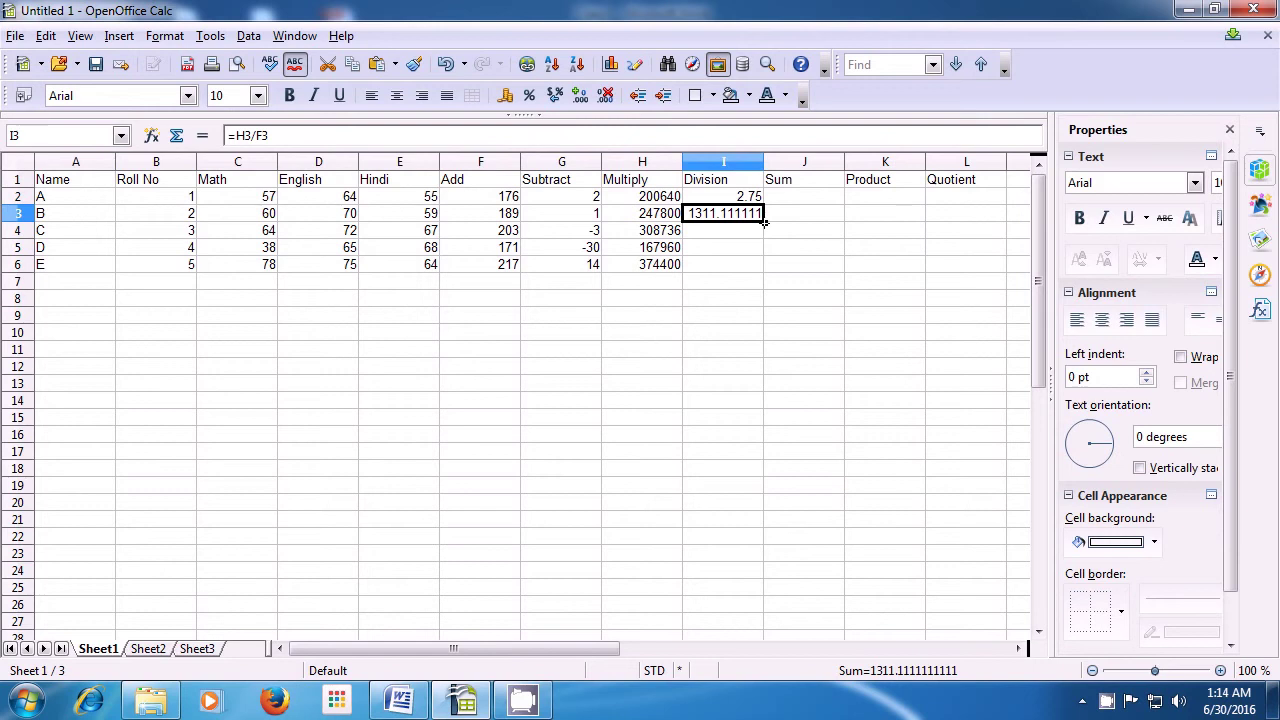
{"action": "left_click_drag", "start_coordinate": [764, 222], "coordinate": [763, 265]}
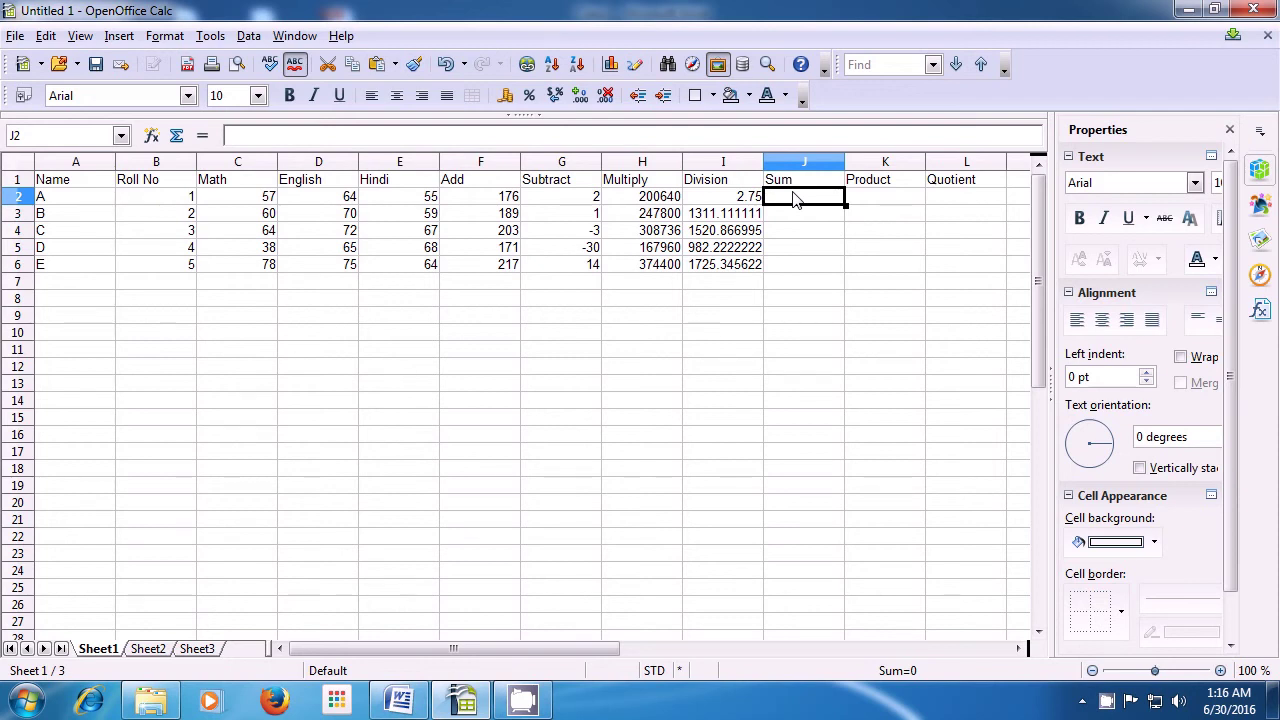
Enter the formula =sum(C2;D2;E2) in cell J2 to total the three subject marks of row 2
{"action": "type", "text": "="}
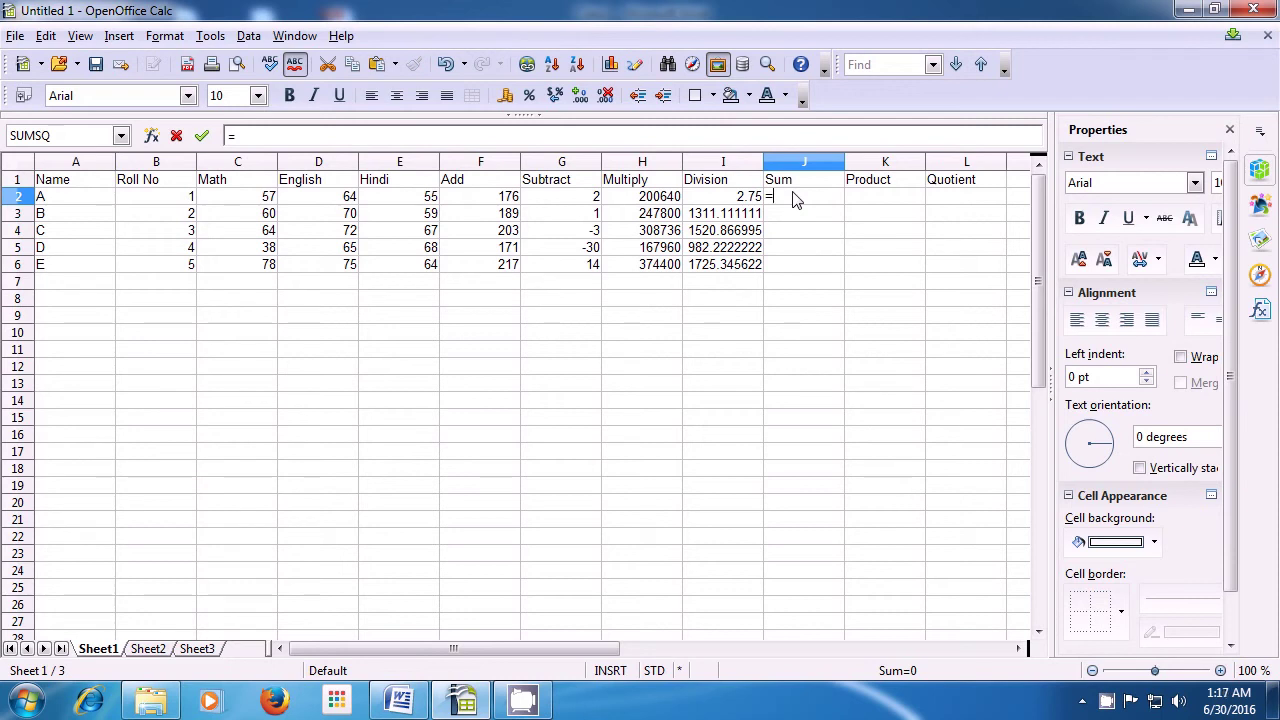
{"action": "type", "text": "s"}
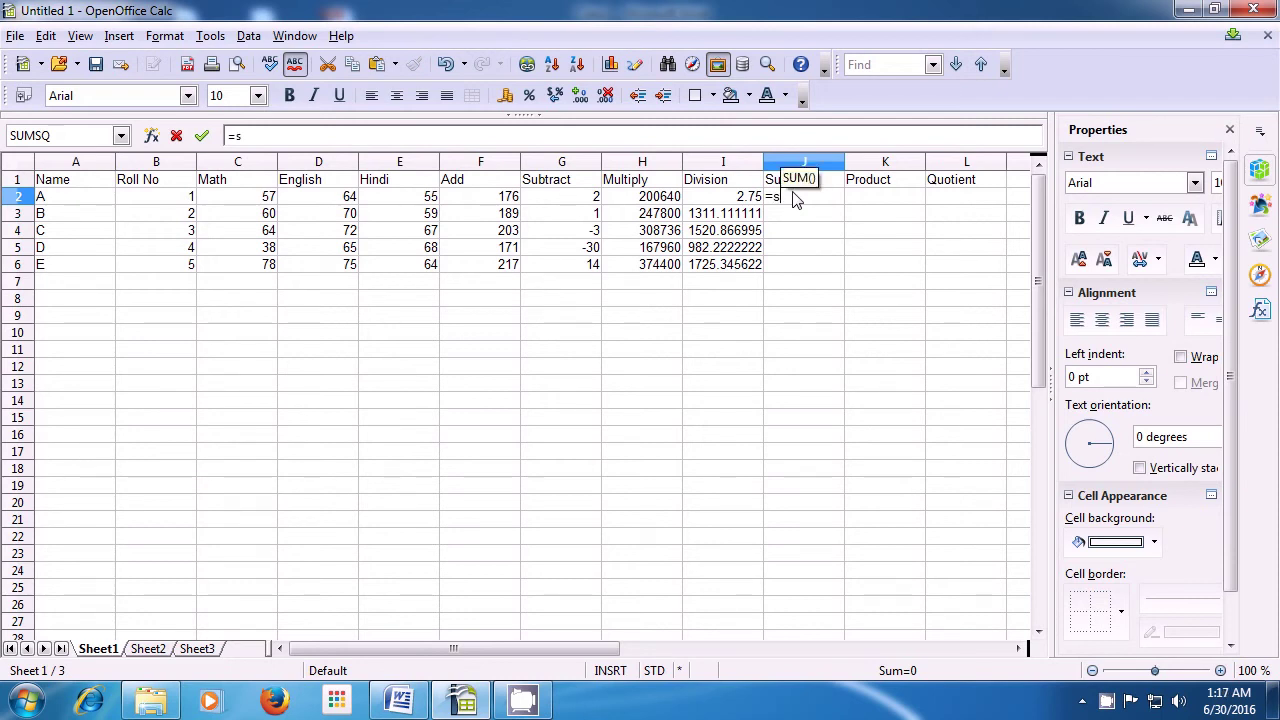
{"action": "type", "text": "u"}
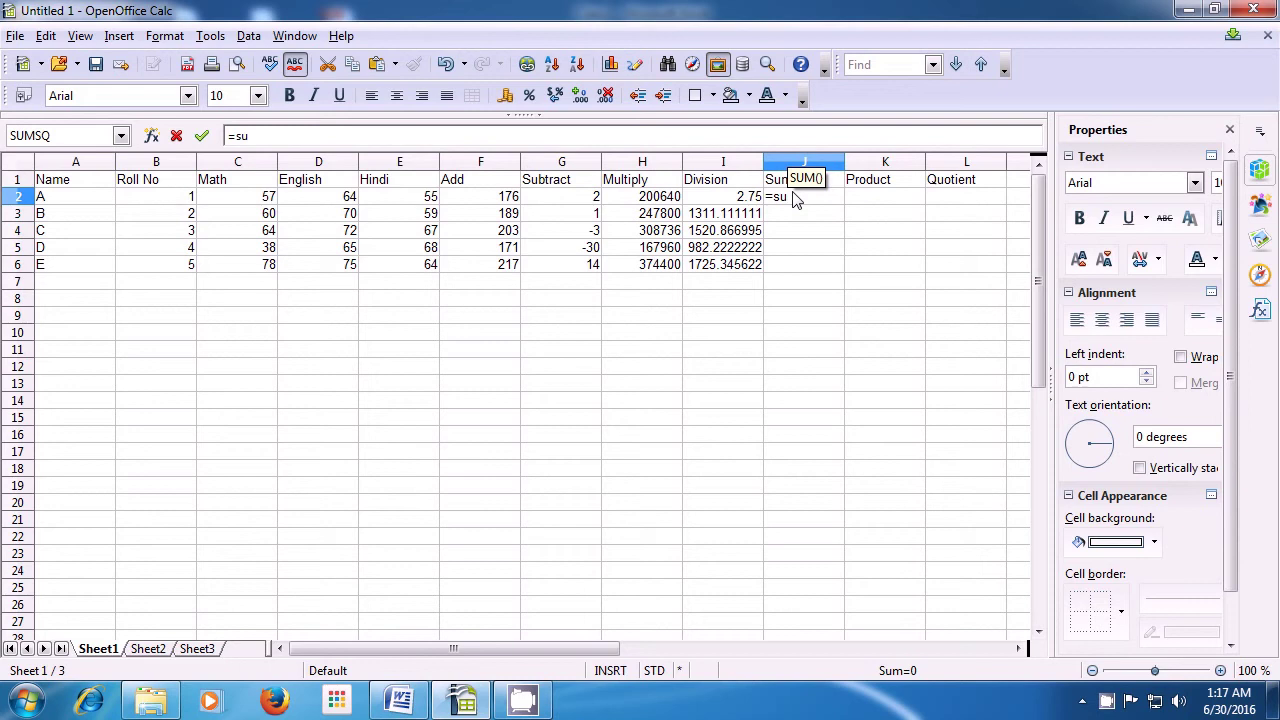
{"action": "type", "text": "m"}
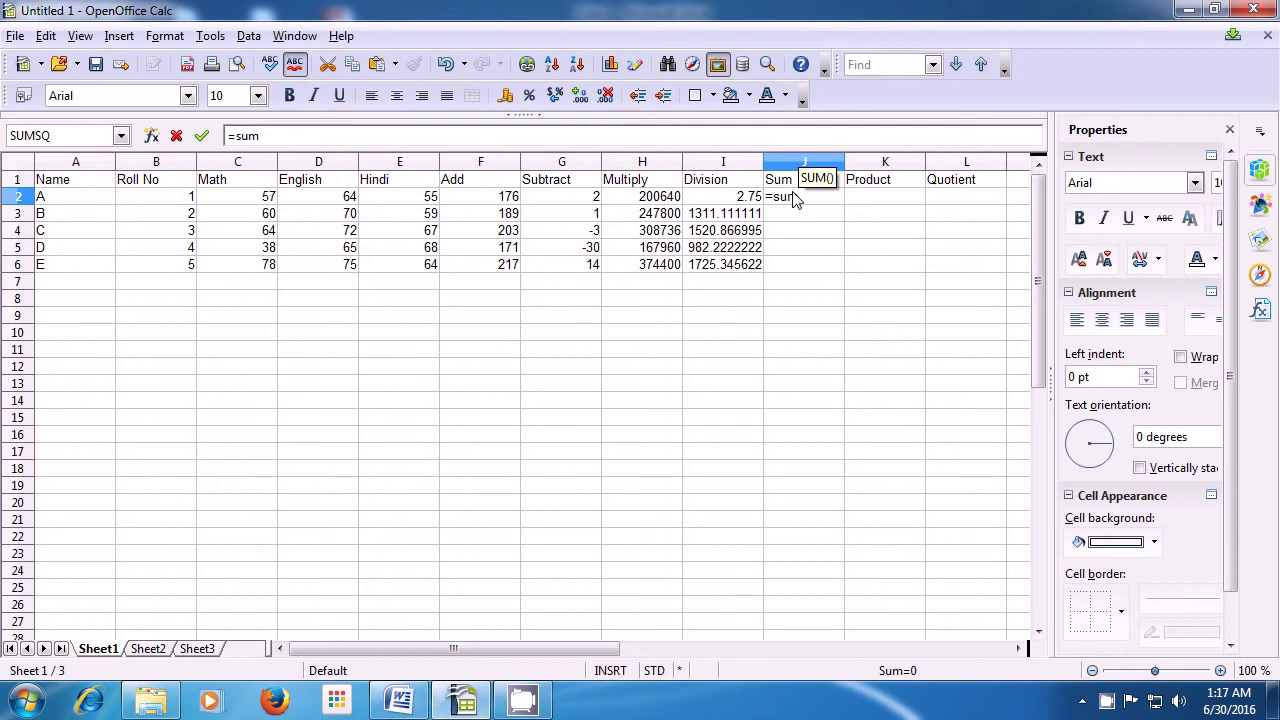
{"action": "type", "text": "("}
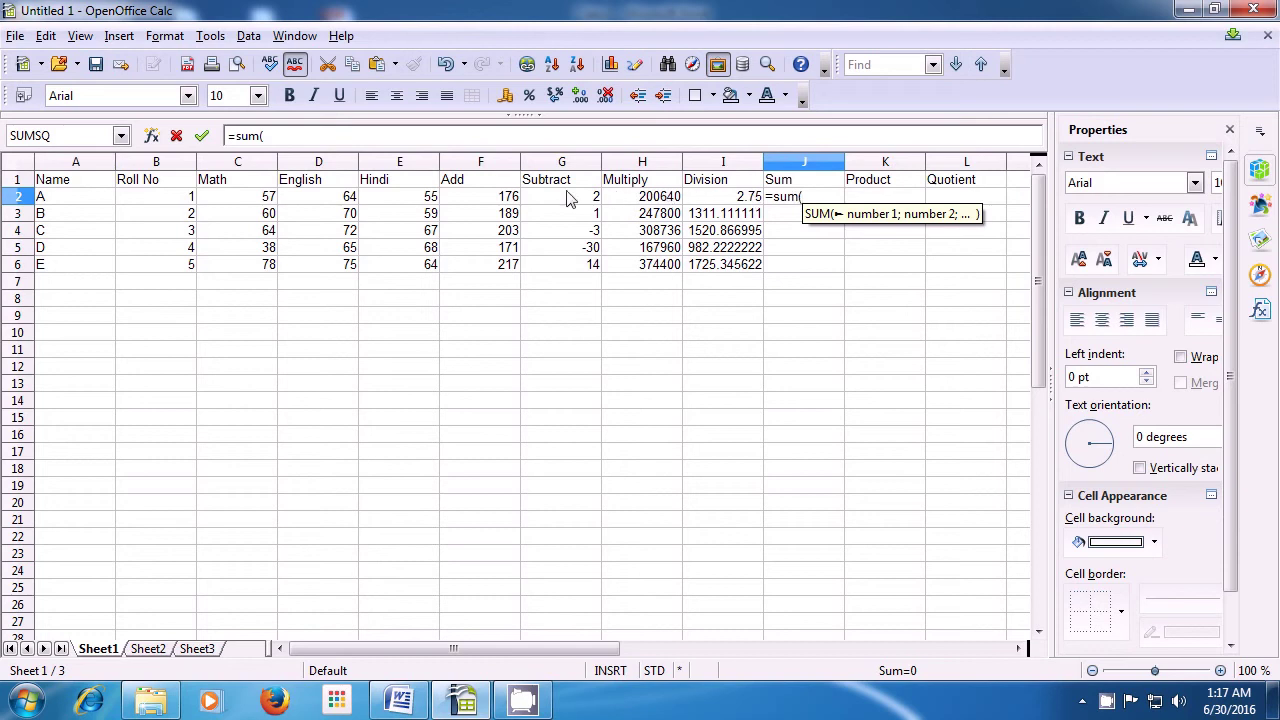
{"action": "left_click", "coordinate": [248, 199]}
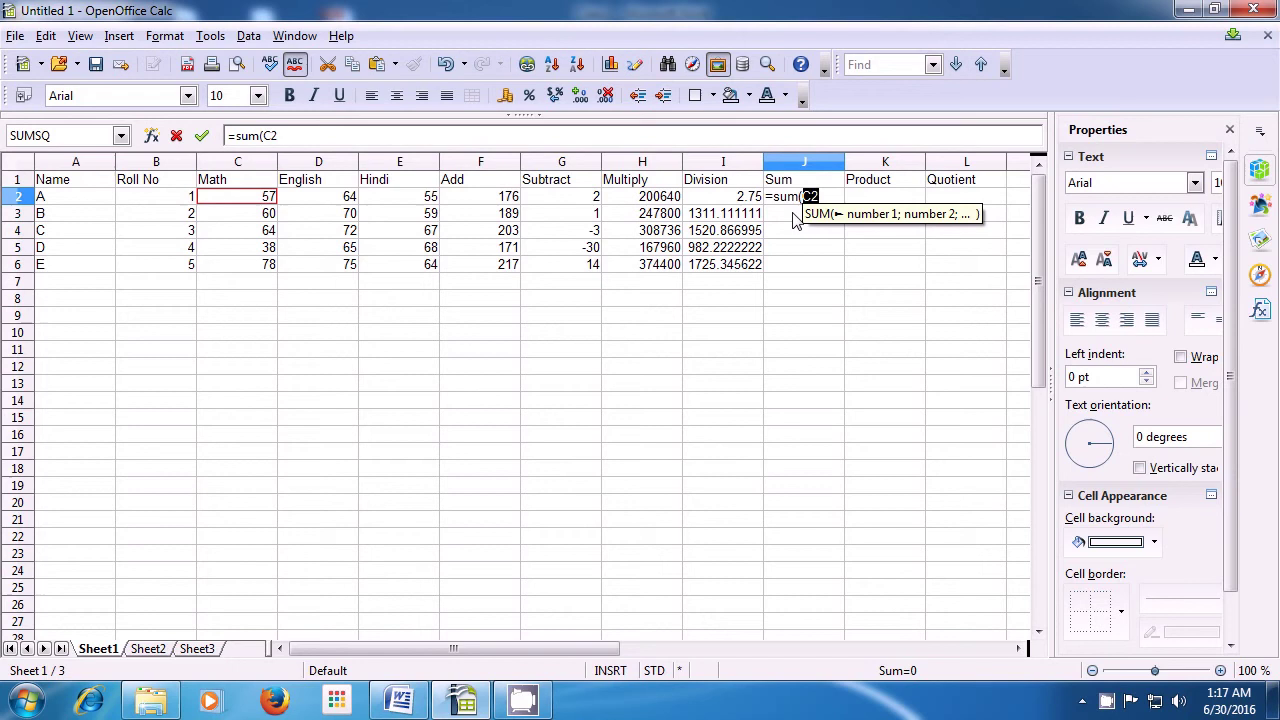
{"action": "type", "text": ";"}
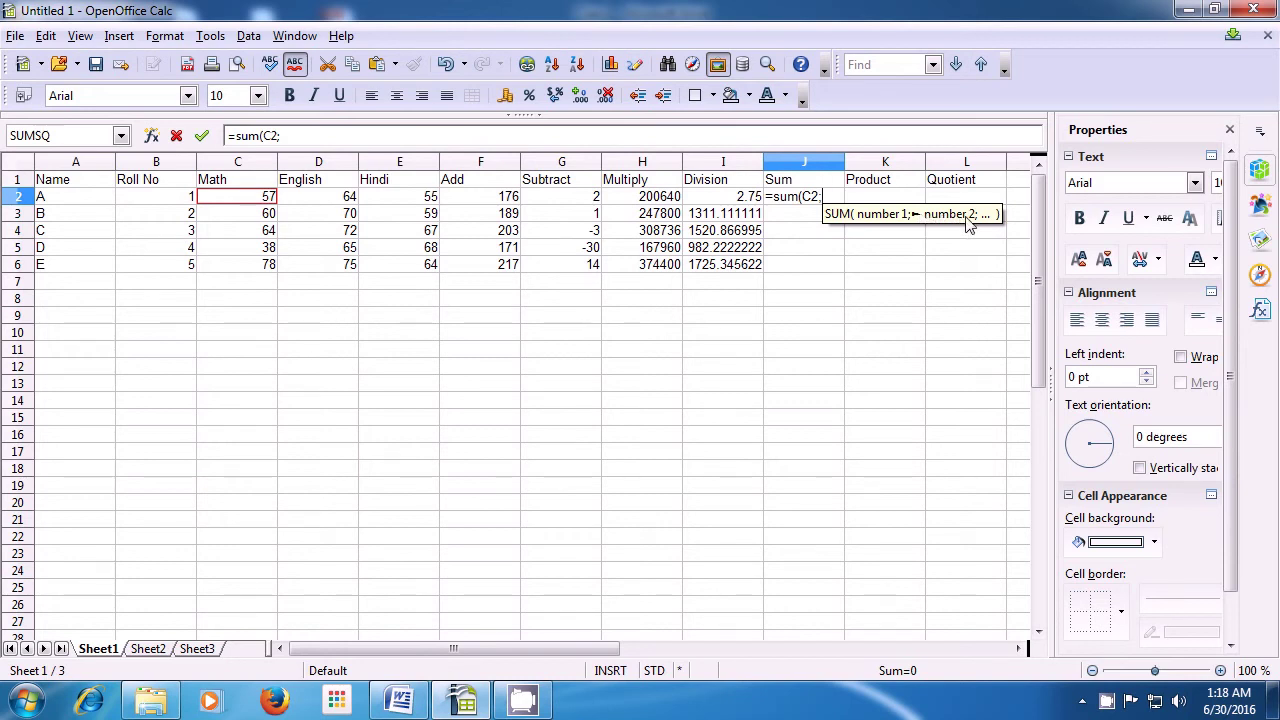
{"action": "left_click", "coordinate": [330, 200]}
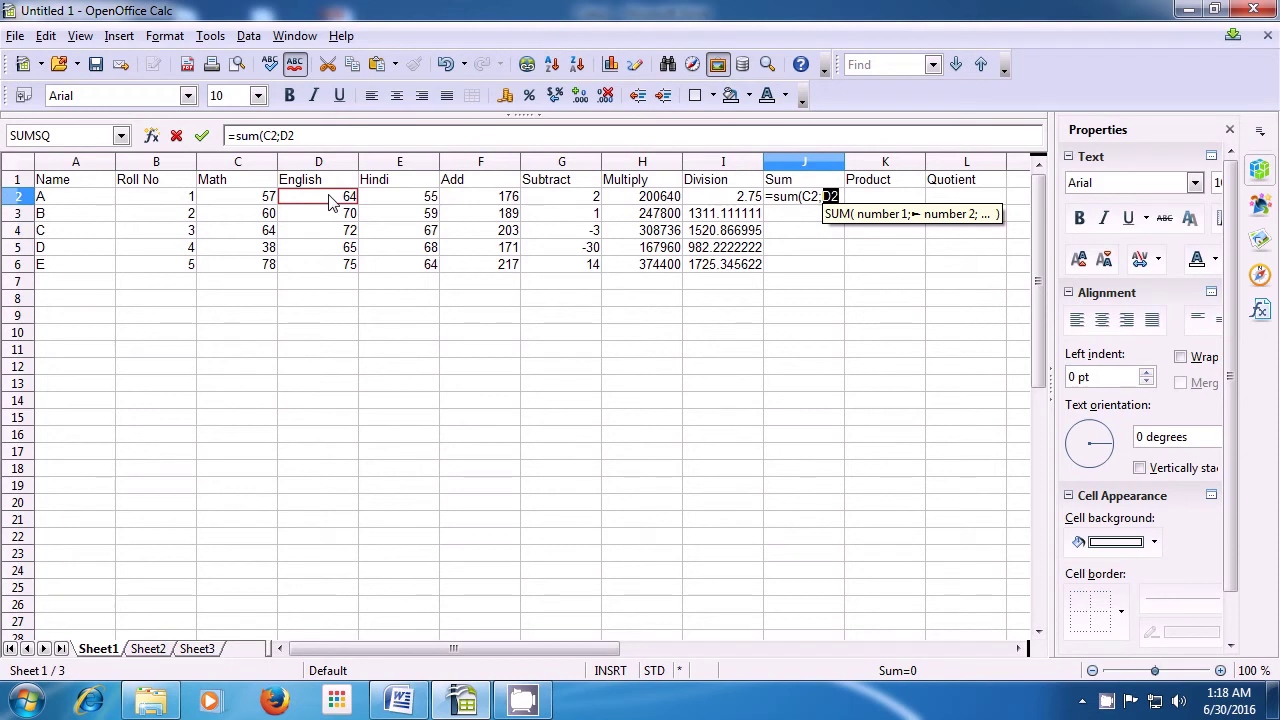
{"action": "type", "text": ";"}
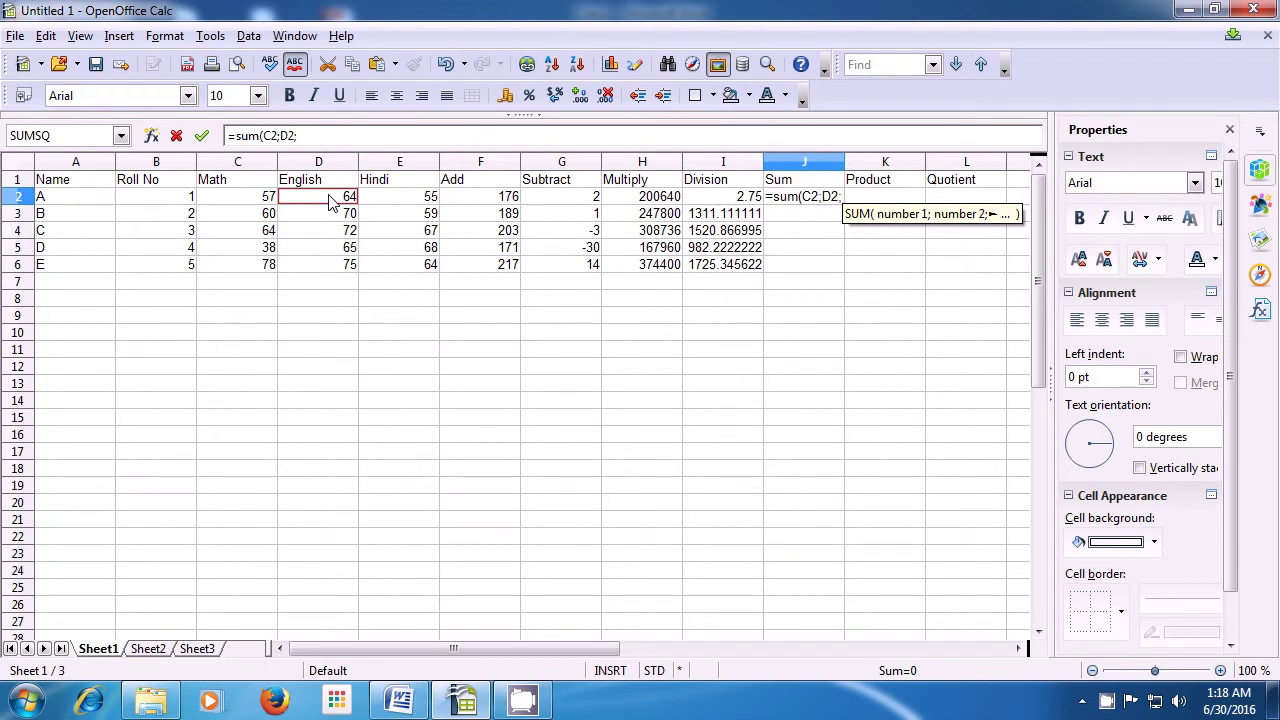
{"action": "left_click", "coordinate": [407, 203]}
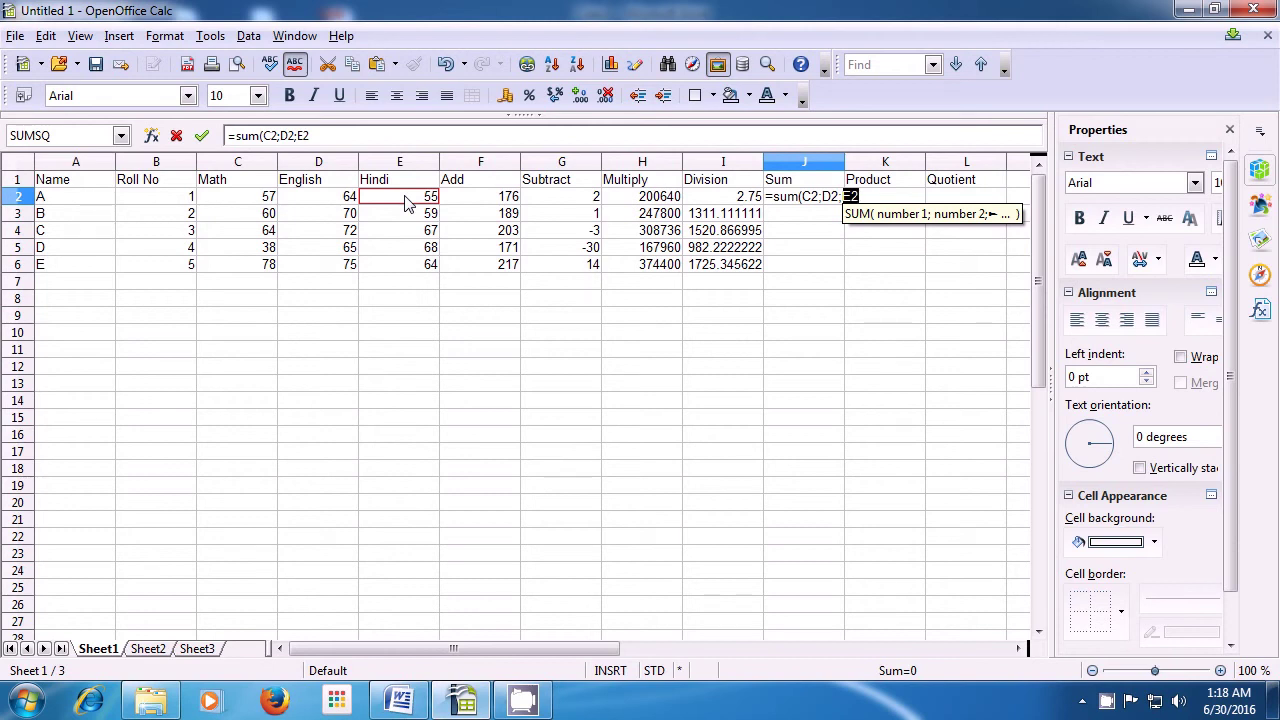
{"action": "type", "text": ")"}
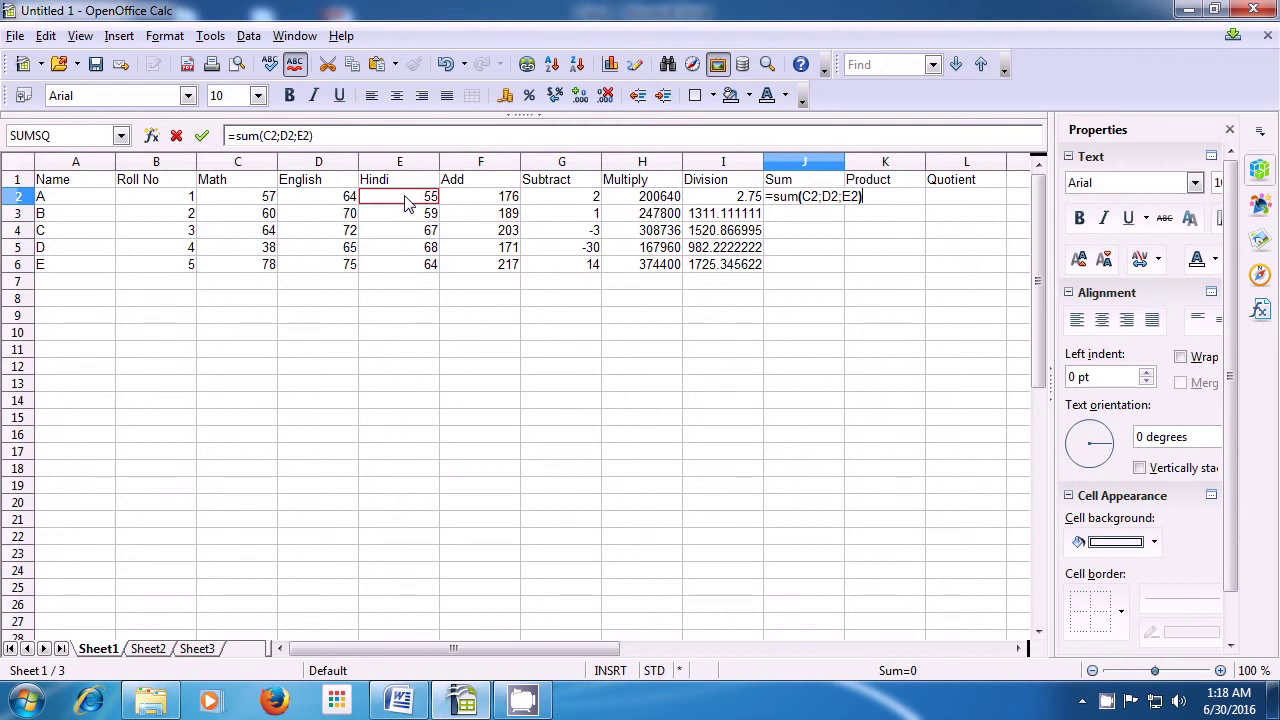
{"action": "key", "text": "Return"}
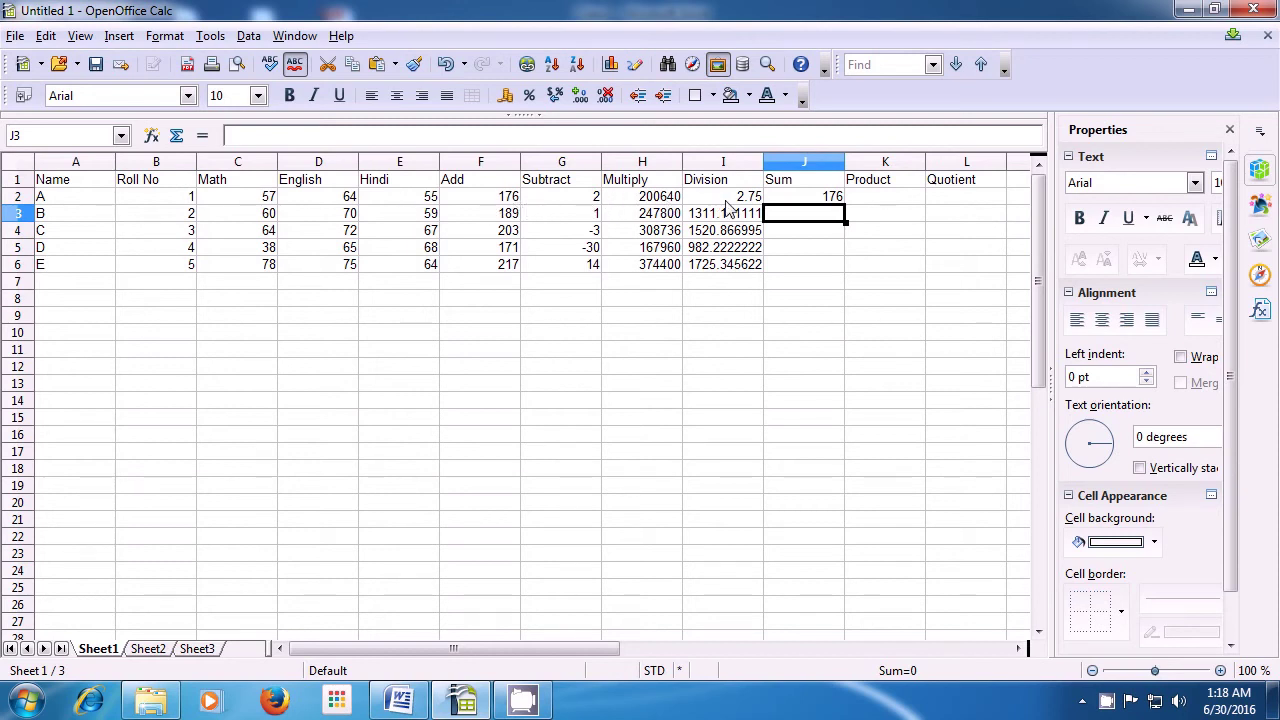
Enter the formula =sum(C3:E3) in cell J3 to total the subject marks of row 3 as a range
{"action": "left_click", "coordinate": [838, 230]}
{"action": "left_click", "coordinate": [830, 215]}
{"action": "type", "text": "="}
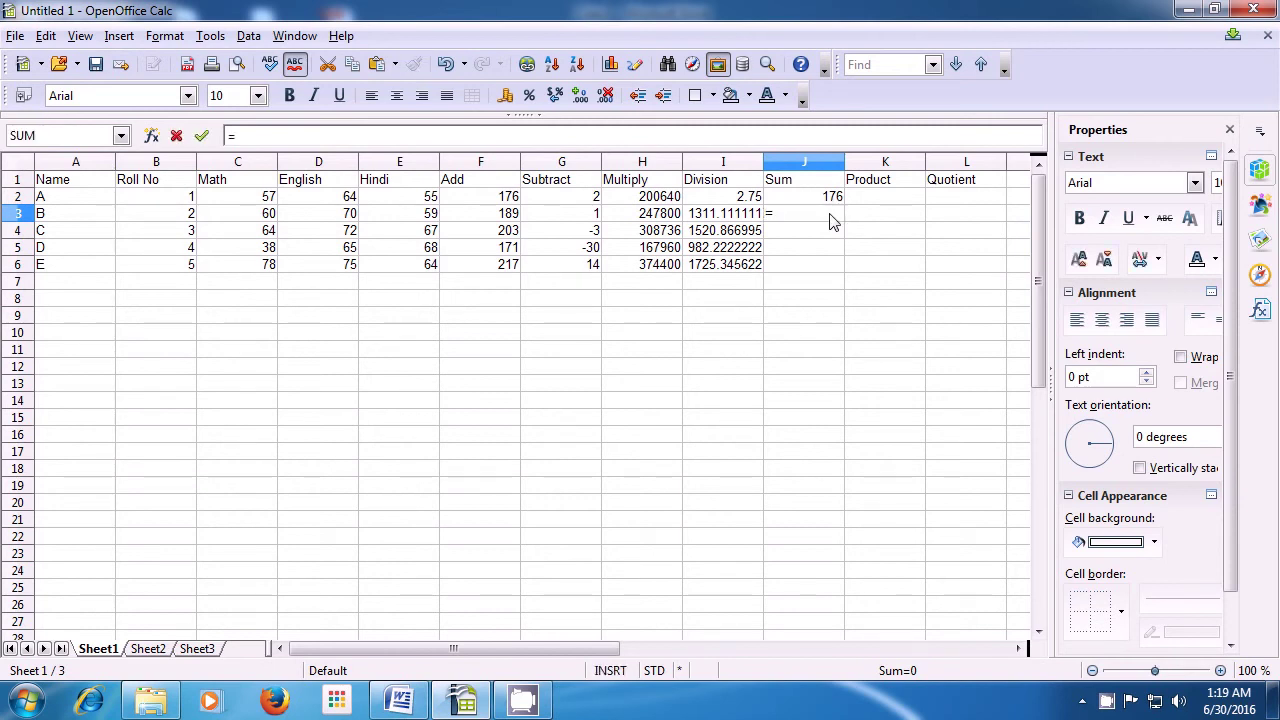
{"action": "type", "text": "su"}
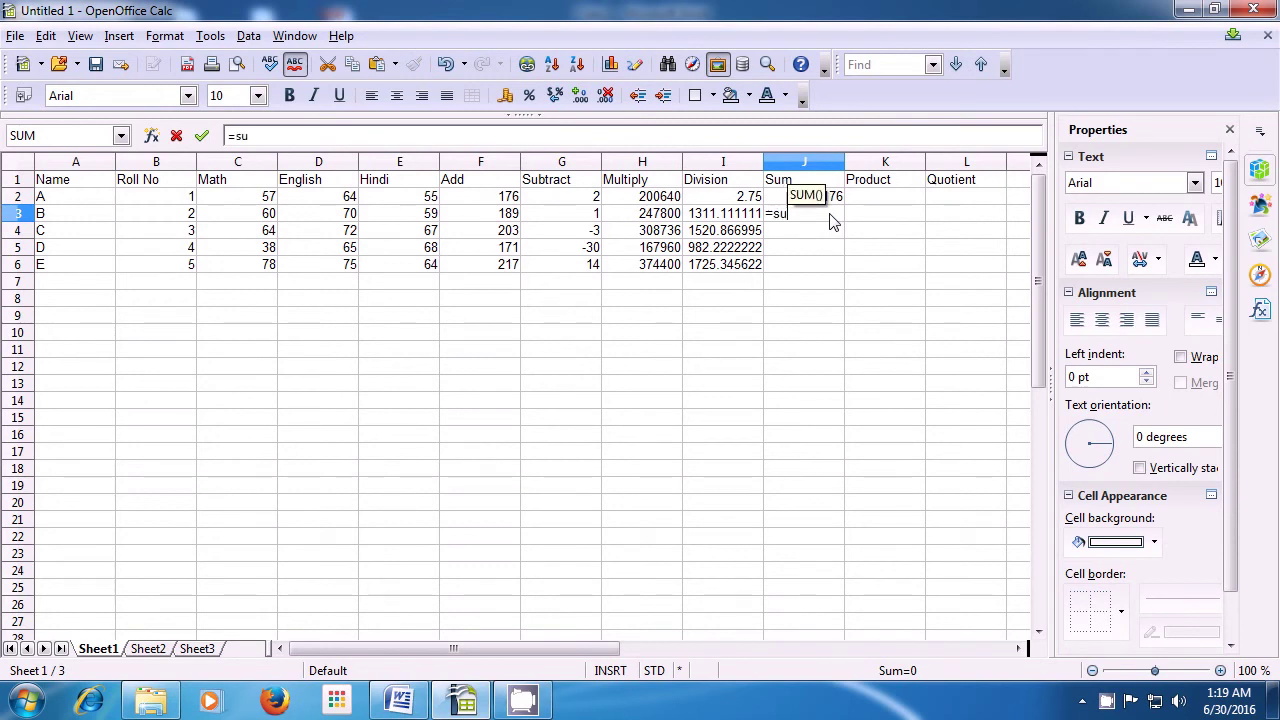
{"action": "type", "text": "m"}
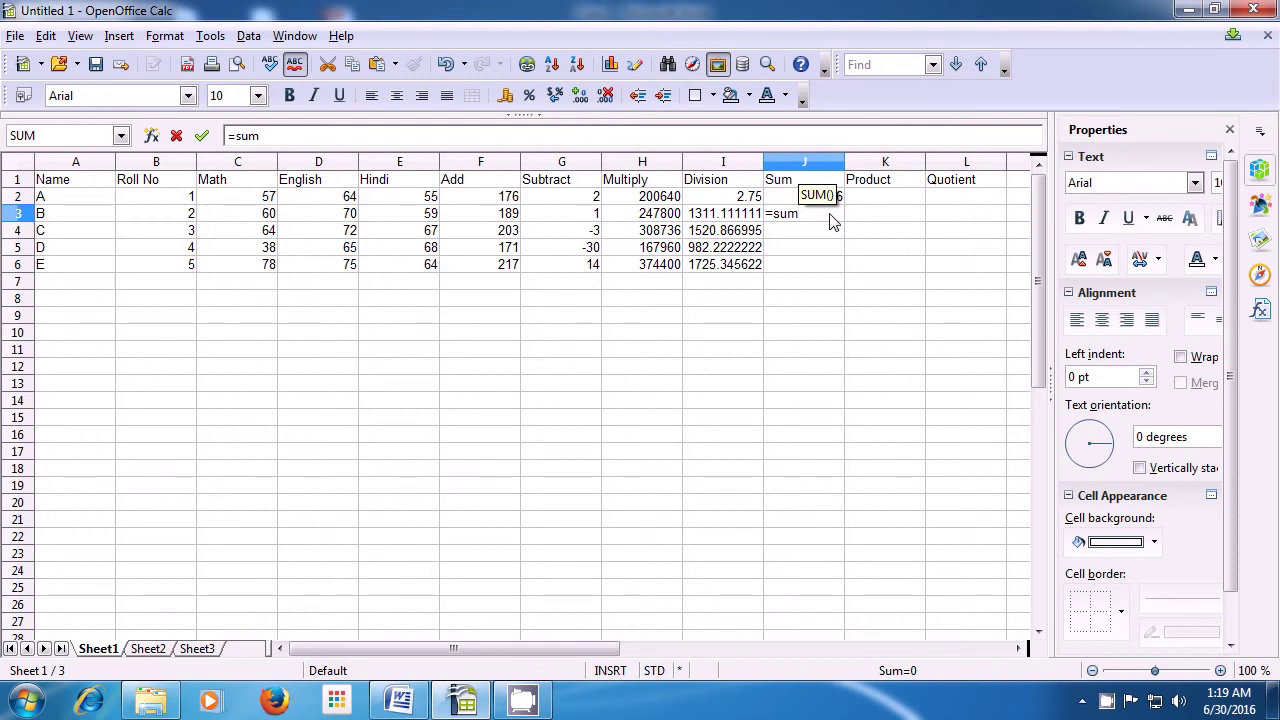
{"action": "type", "text": "("}
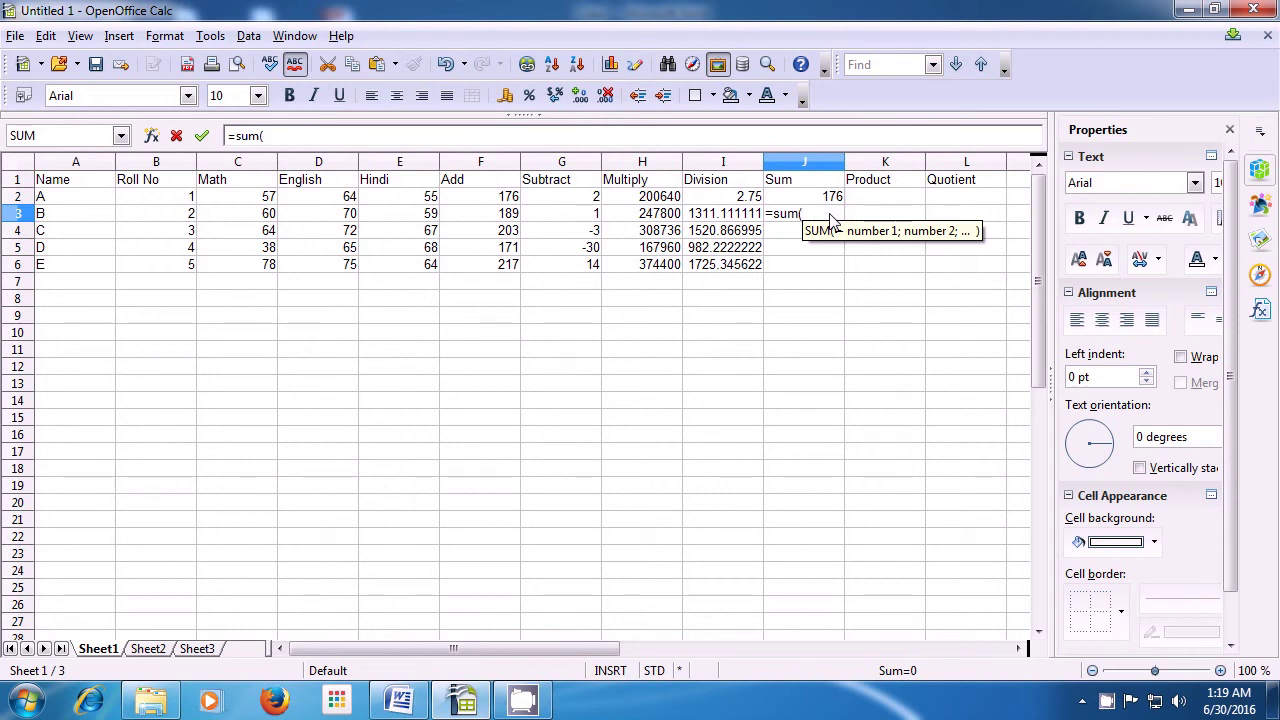
{"action": "key", "text": "Left"}
{"action": "key", "text": "Left"}
{"action": "key", "text": "Left"}
{"action": "key", "text": "Left"}
{"action": "key", "text": "Left"}
{"action": "key", "text": "Left"}
{"action": "key", "text": "Left"}
{"action": "left_click_drag", "start_coordinate": [250, 213], "coordinate": [425, 214]}
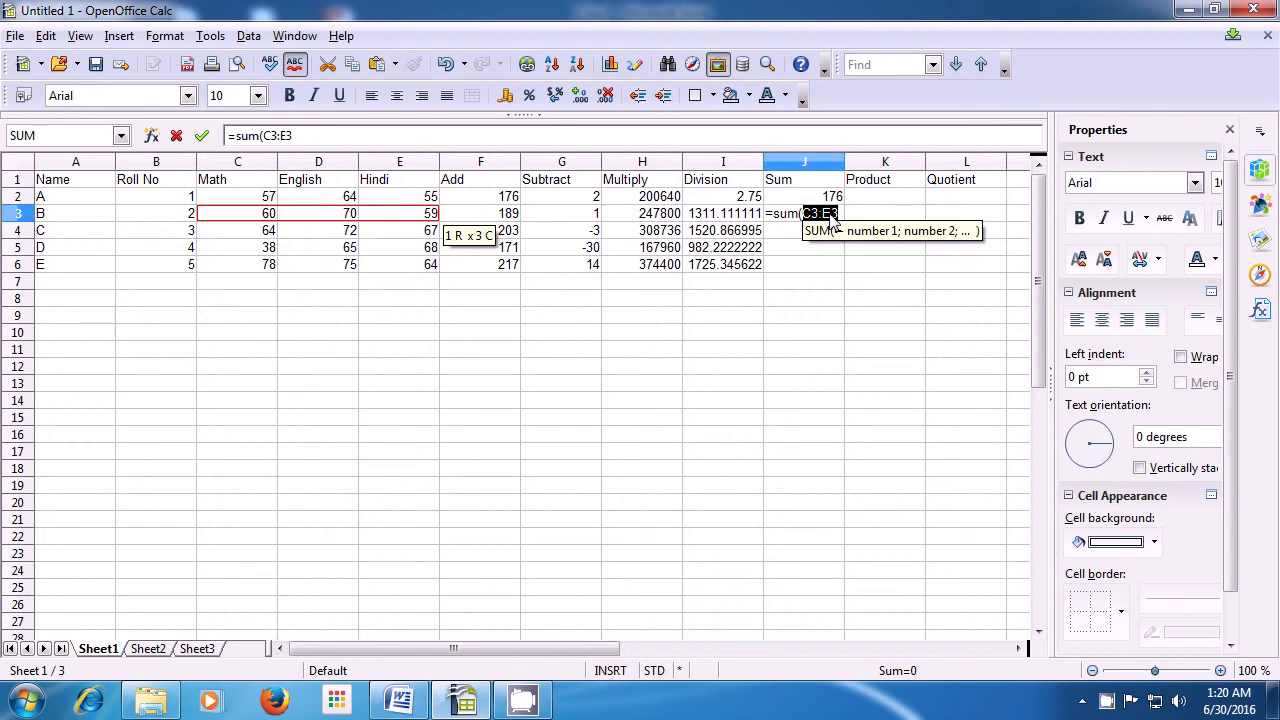
{"action": "type", "text": ")"}
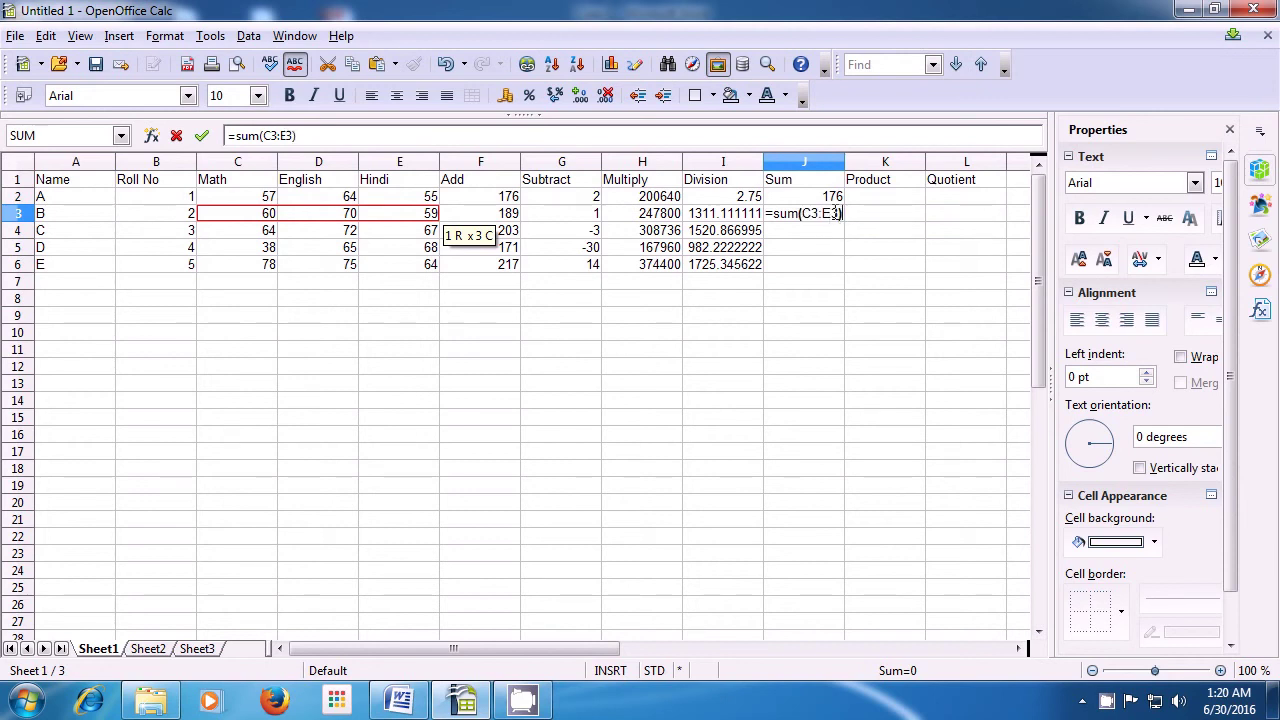
{"action": "key", "text": "Return"}
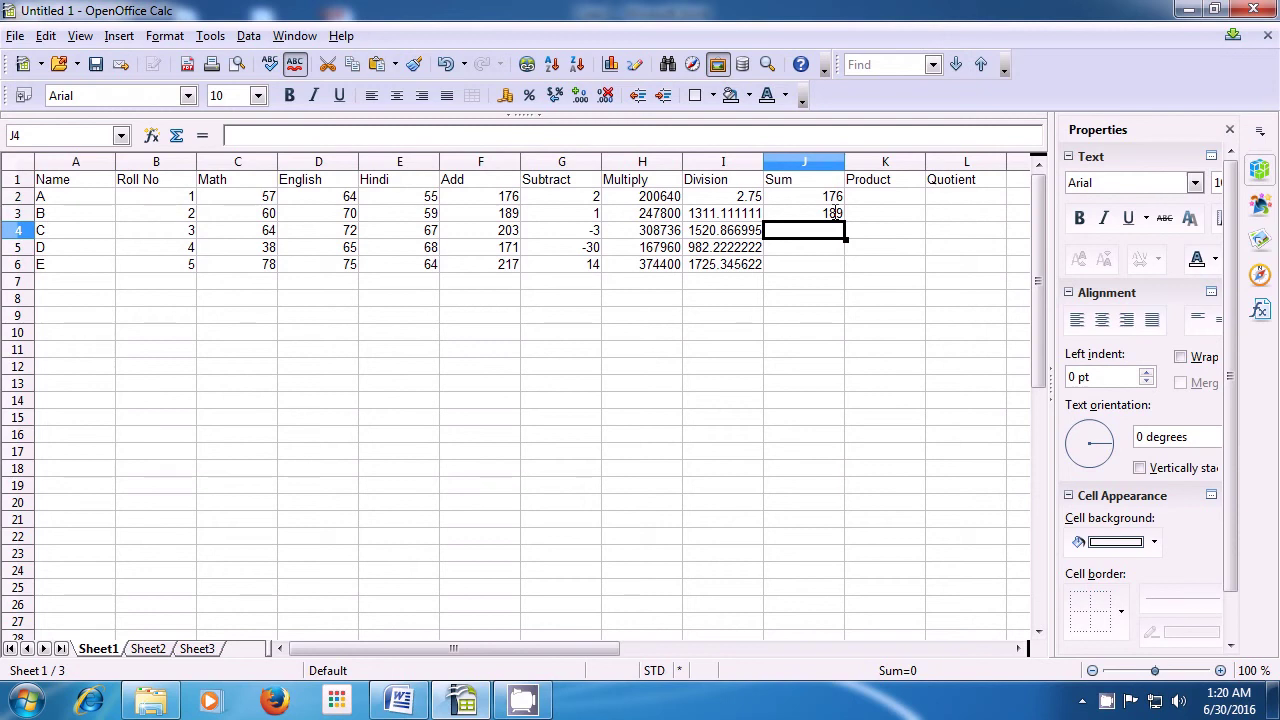
Enter the formula =sum(C4:E4) in cell J4 under the Sum heading and fill it down to J6
{"action": "type", "text": "="}
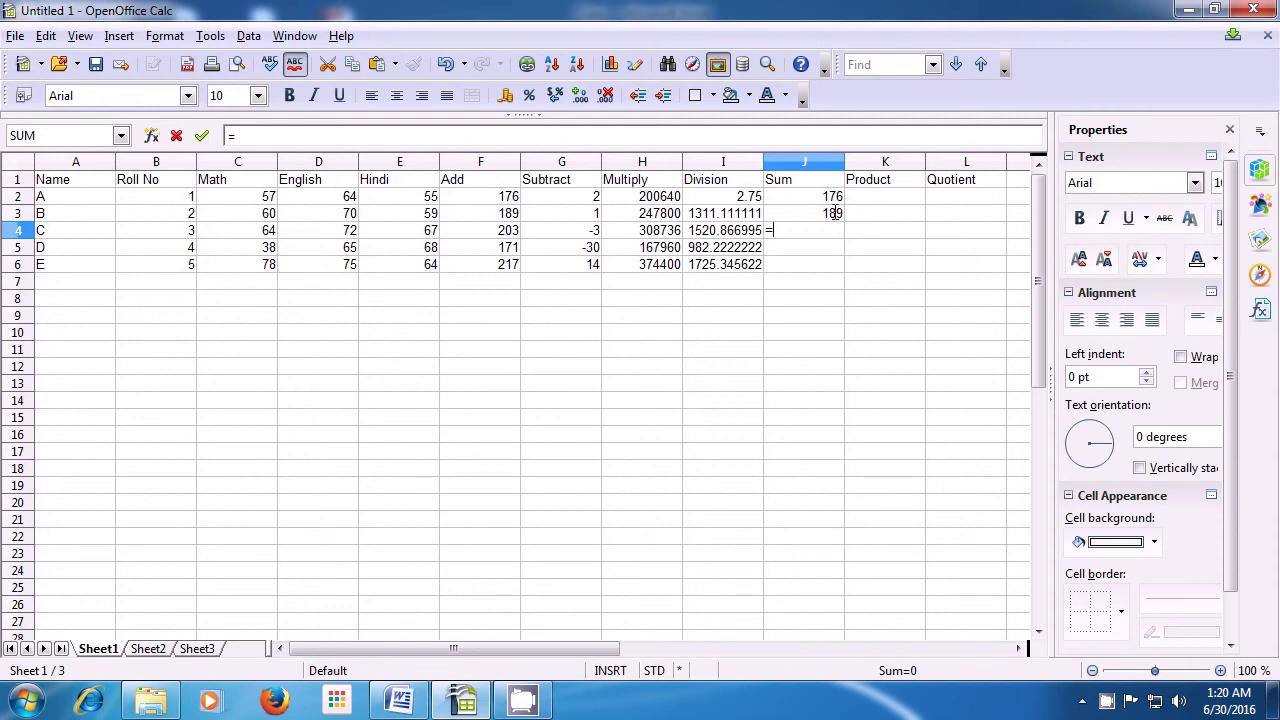
{"action": "type", "text": "su"}
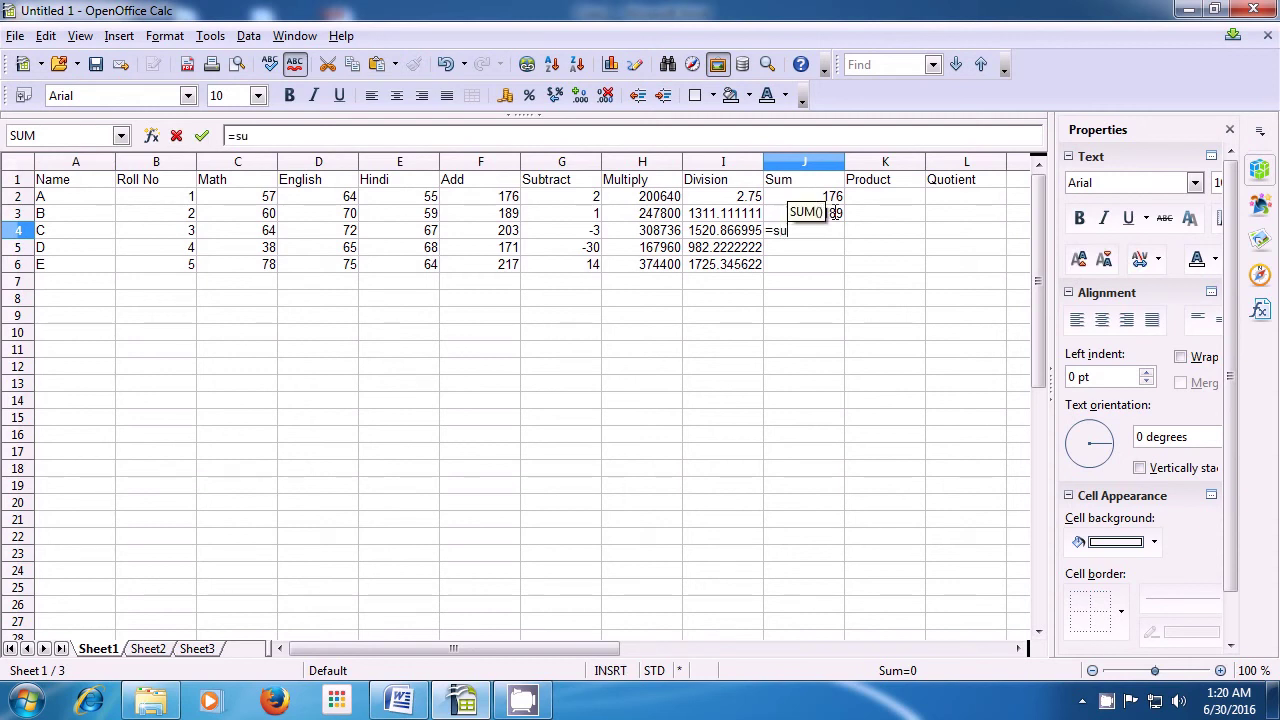
{"action": "type", "text": "m"}
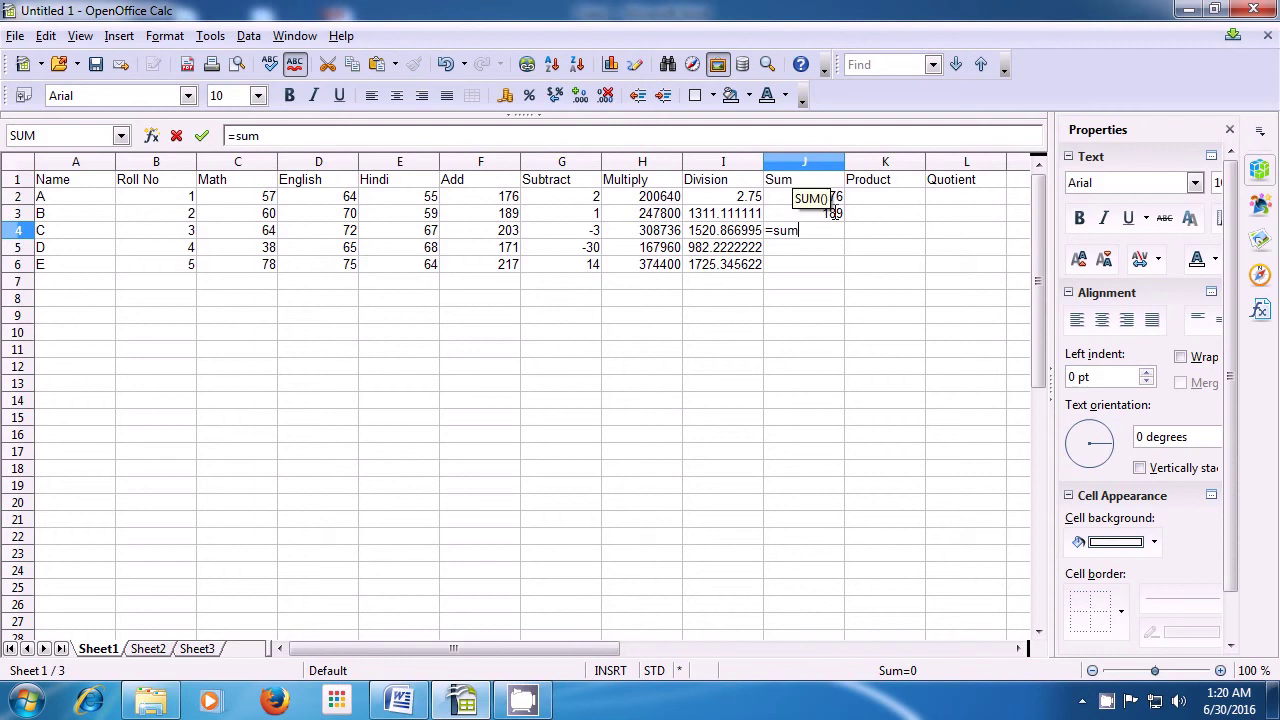
{"action": "type", "text": "("}
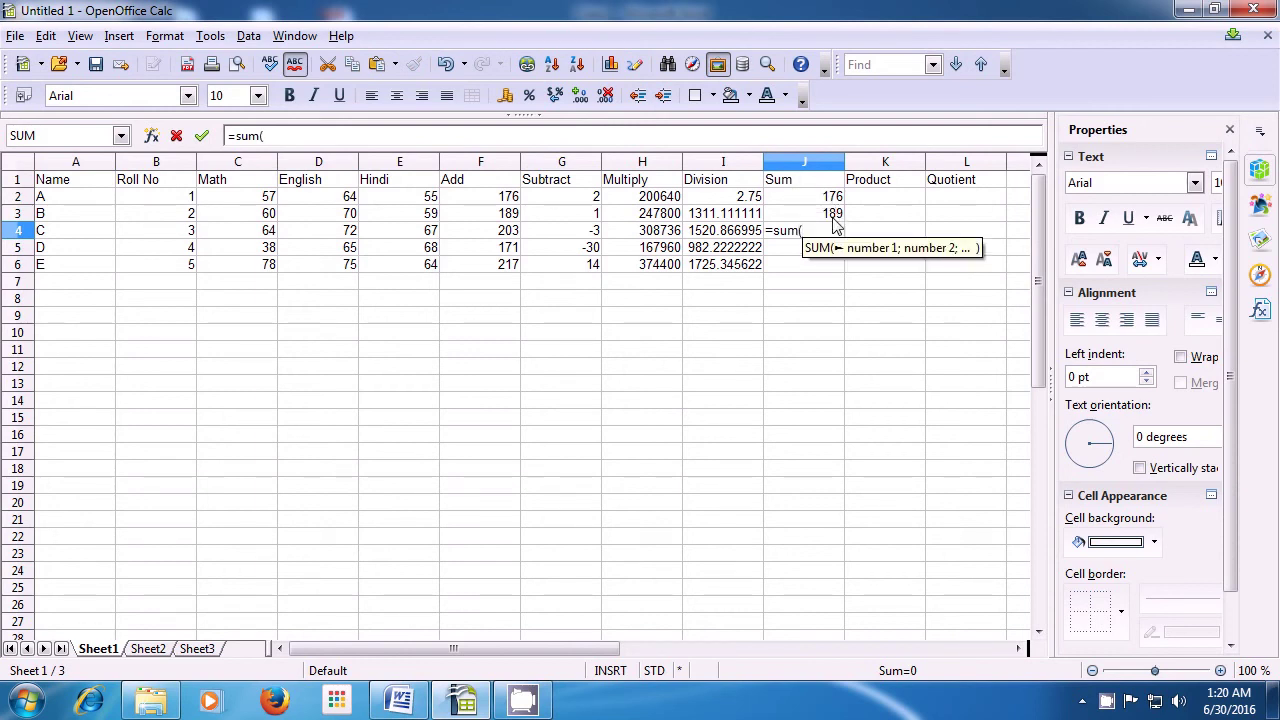
{"action": "left_click", "coordinate": [240, 238]}
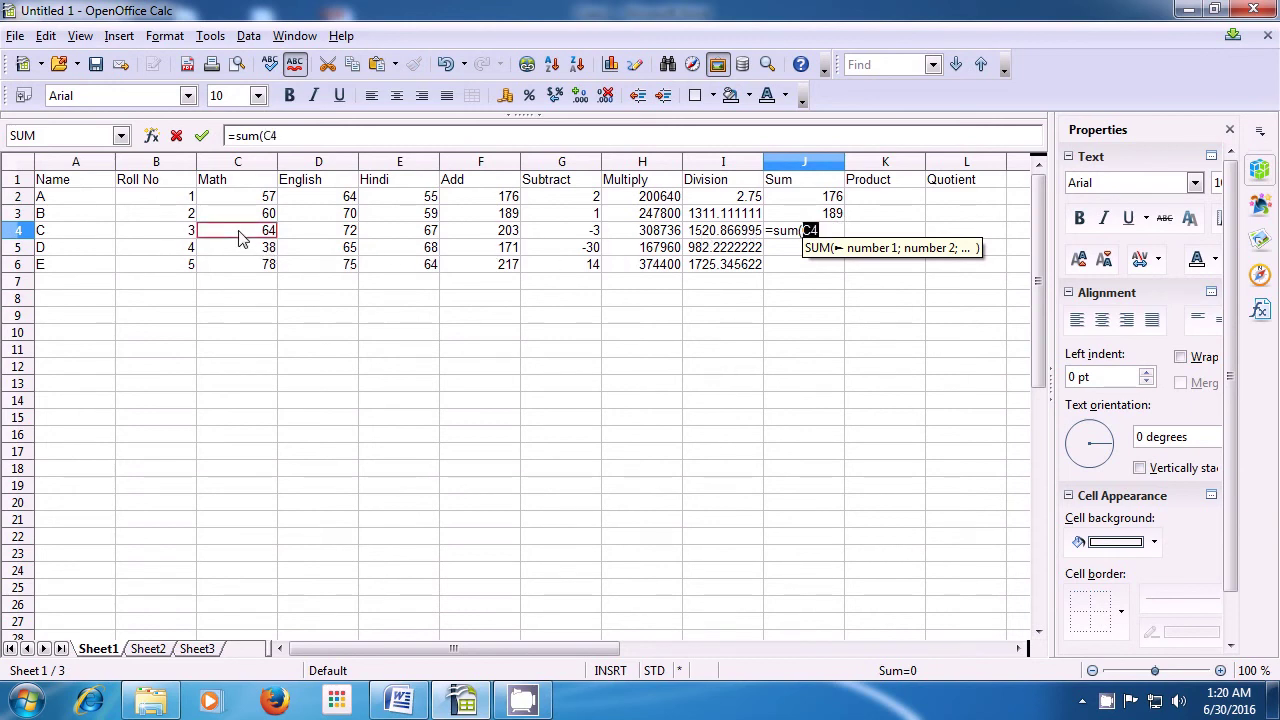
{"action": "left_click_drag", "start_coordinate": [240, 238], "coordinate": [403, 234]}
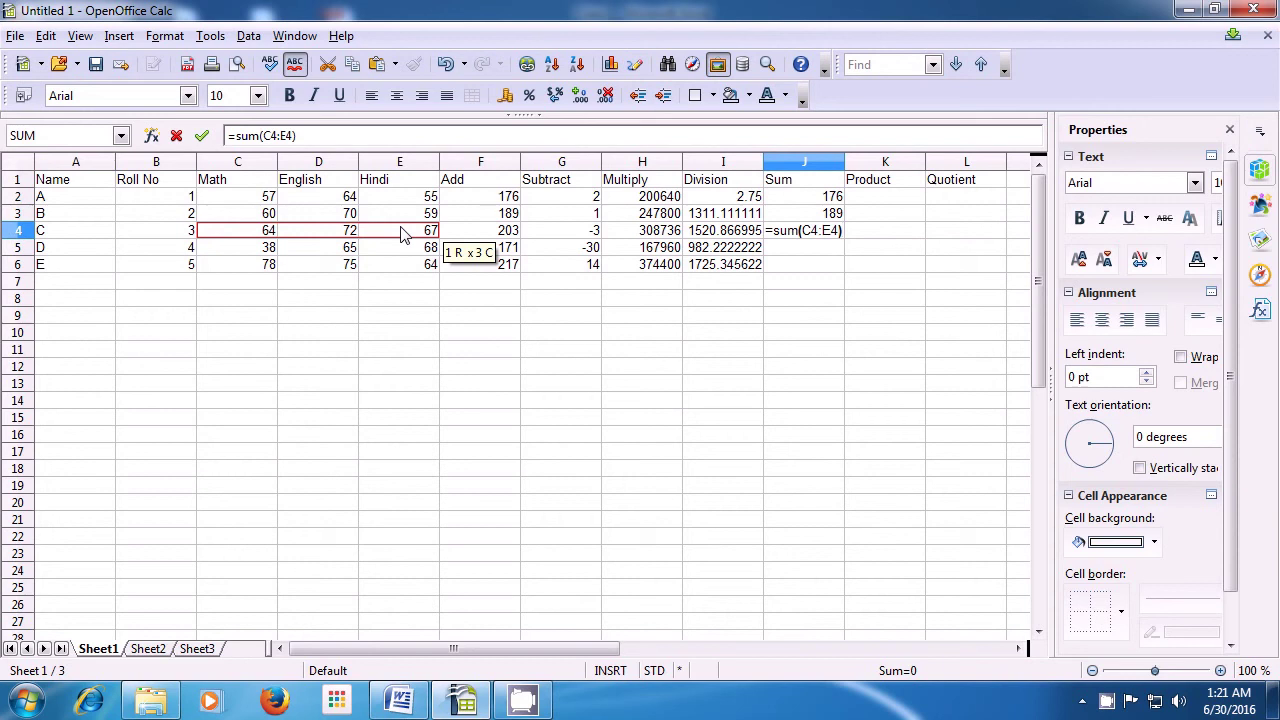
{"action": "key", "text": "Return"}
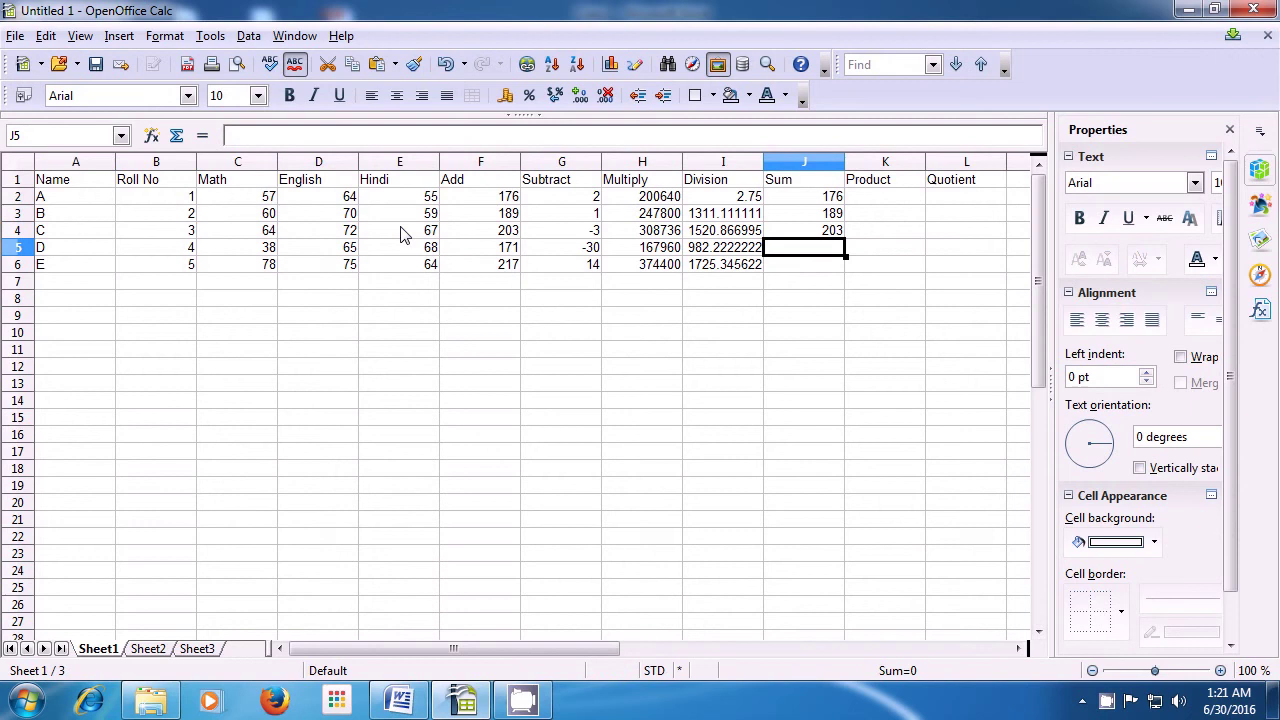
{"action": "left_click", "coordinate": [828, 230]}
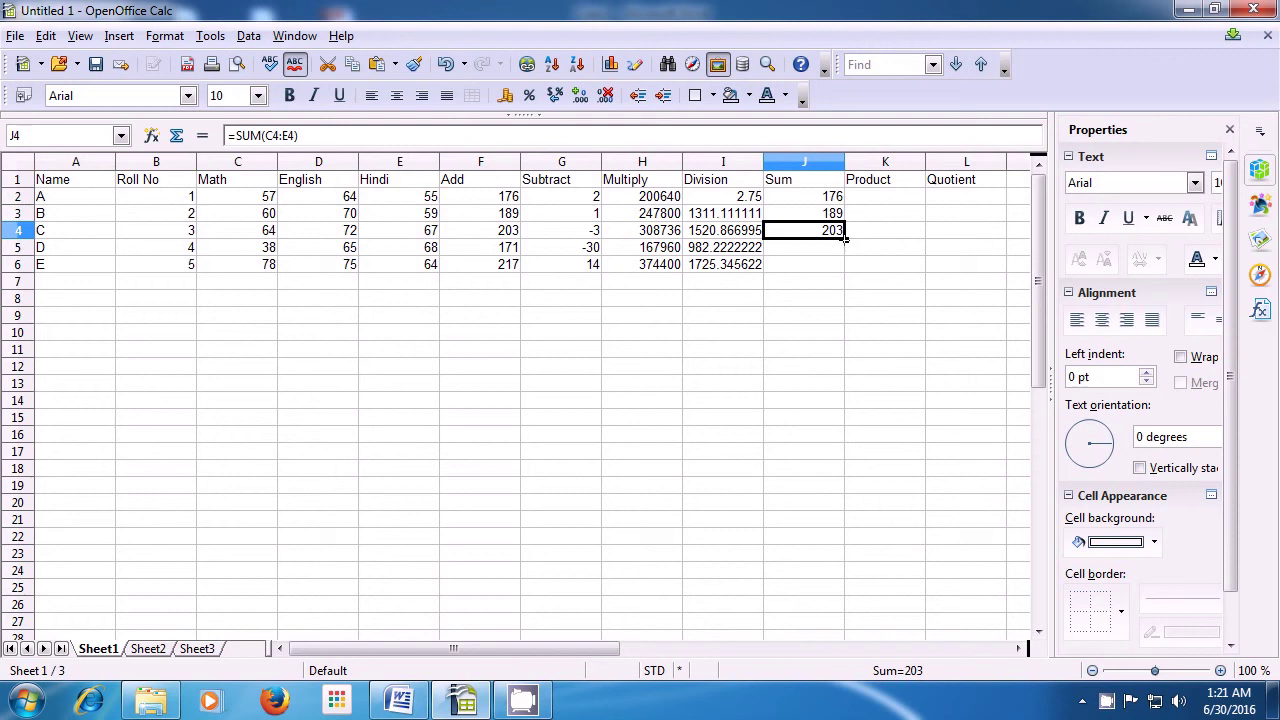
{"action": "left_click_drag", "start_coordinate": [845, 239], "coordinate": [846, 270]}
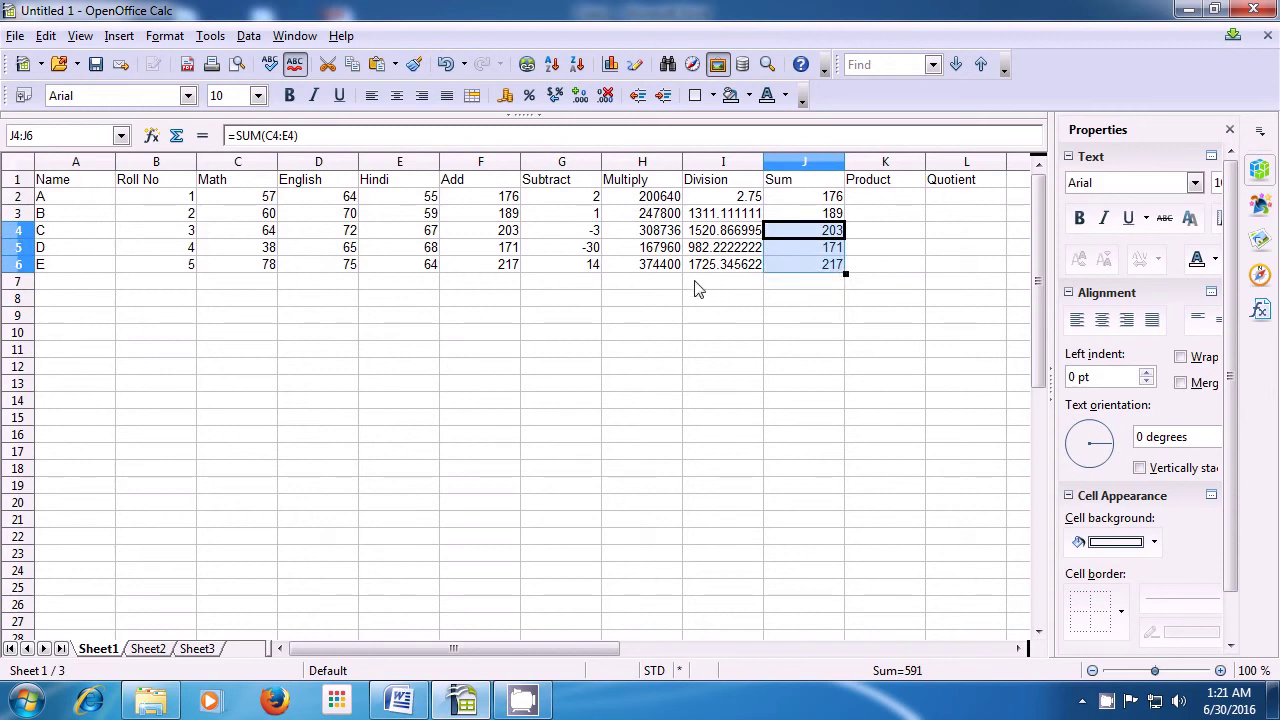
Enter the formula =sum(F2:F6) in cell F7 to total the values of the Add column
{"action": "left_click", "coordinate": [486, 284]}
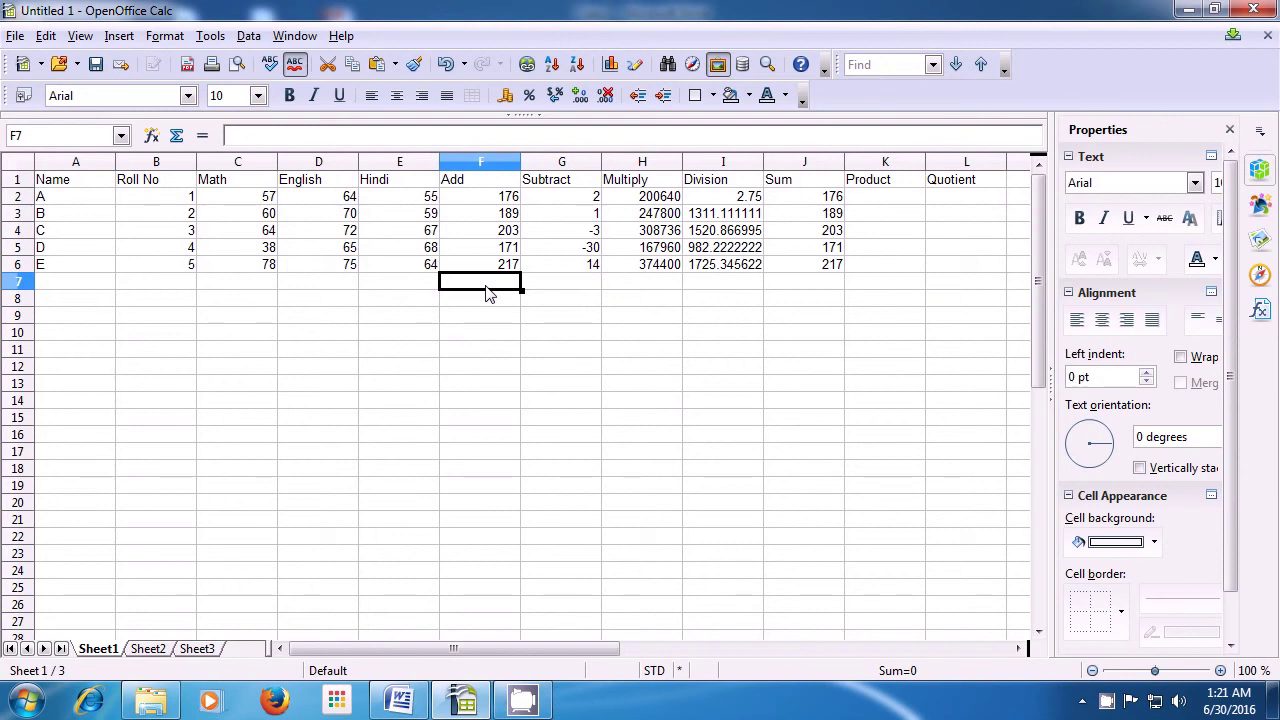
{"action": "type", "text": "="}
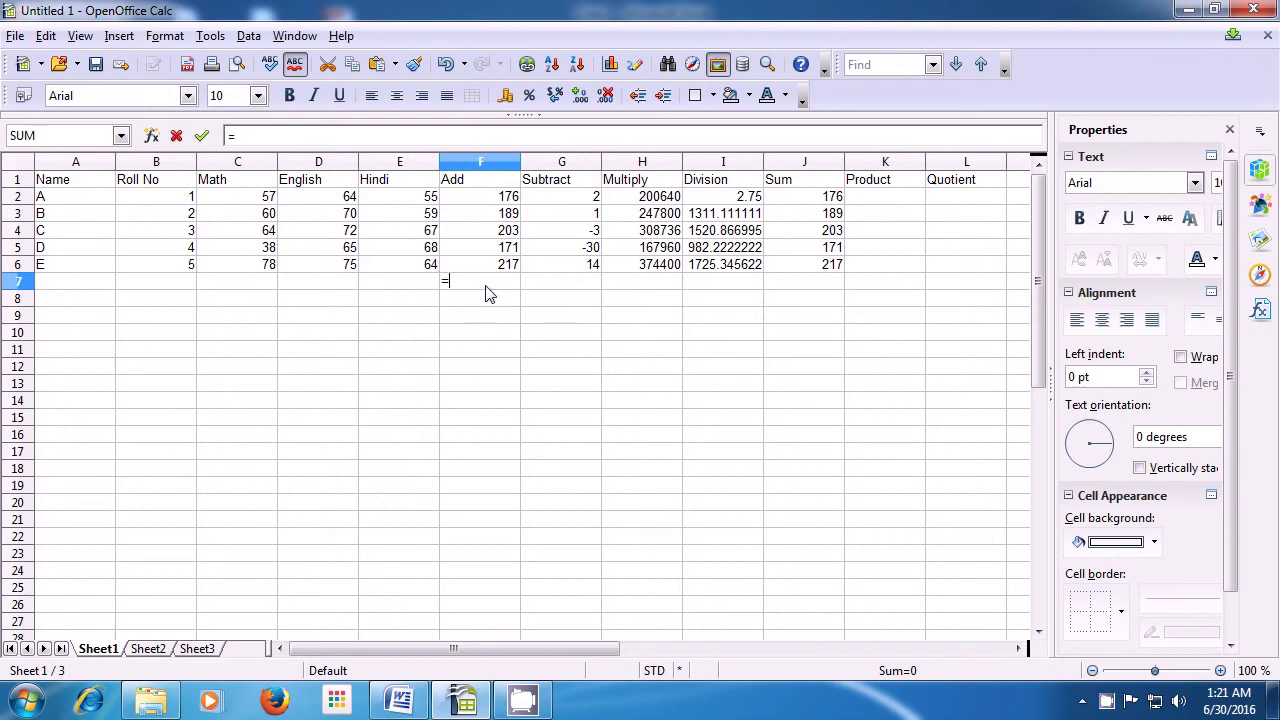
{"action": "type", "text": "sum"}
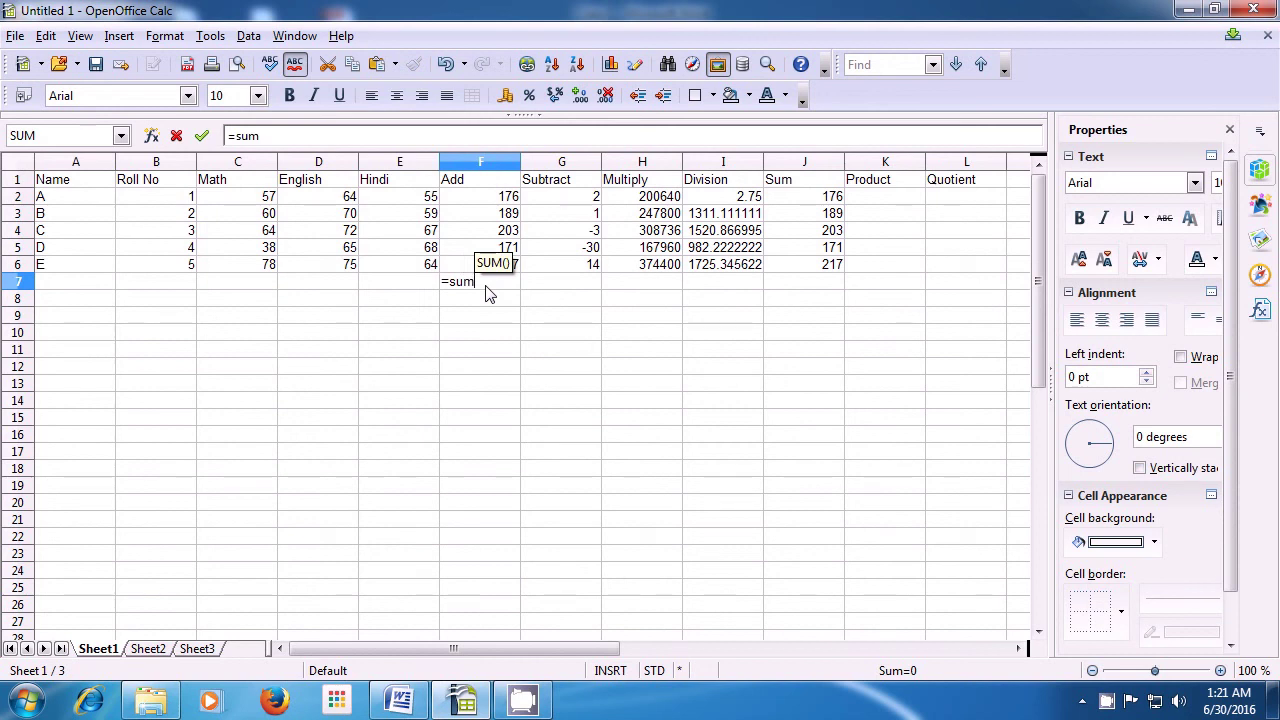
{"action": "type", "text": "("}
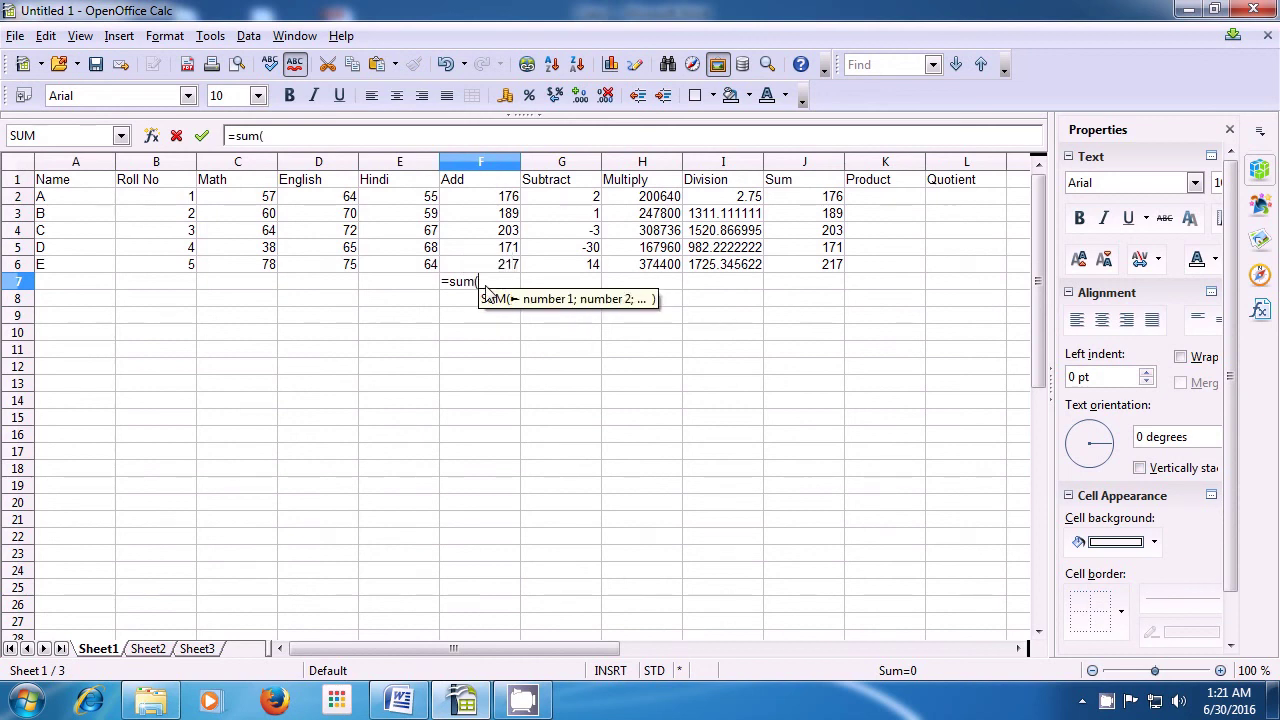
{"action": "left_click", "coordinate": [474, 200]}
{"action": "left_click_drag", "start_coordinate": [474, 207], "coordinate": [480, 264]}
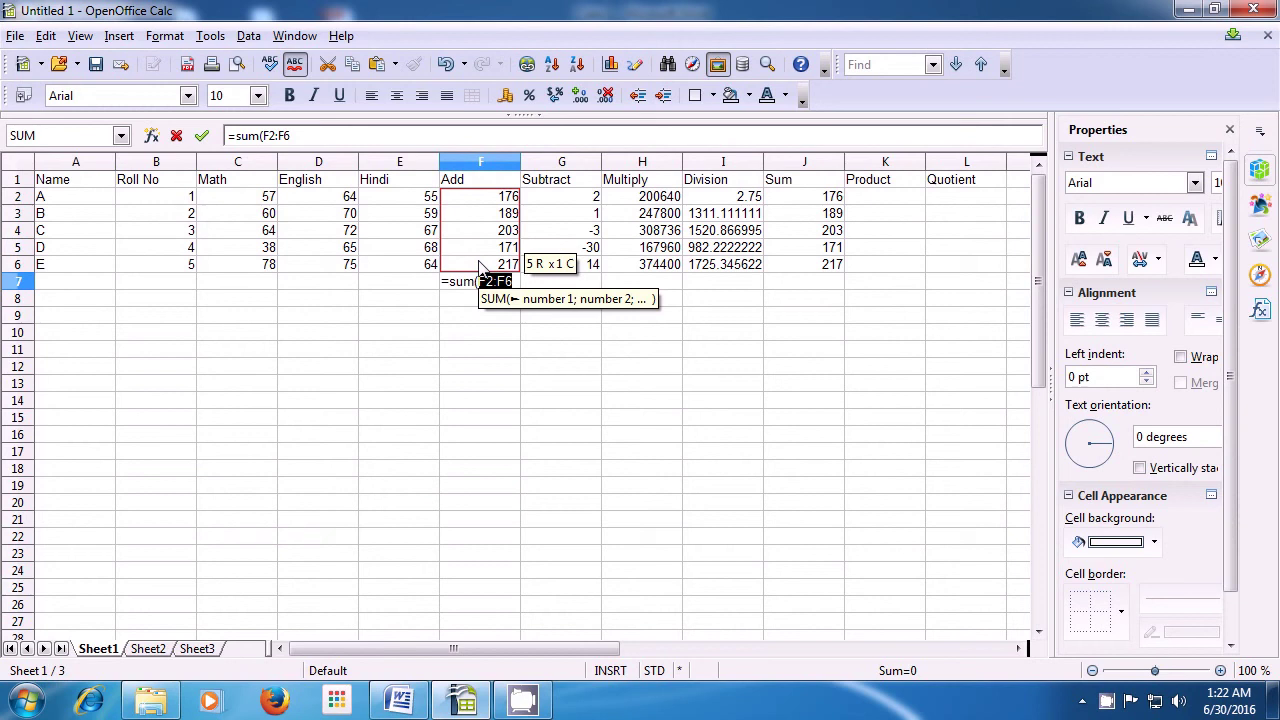
{"action": "type", "text": ")"}
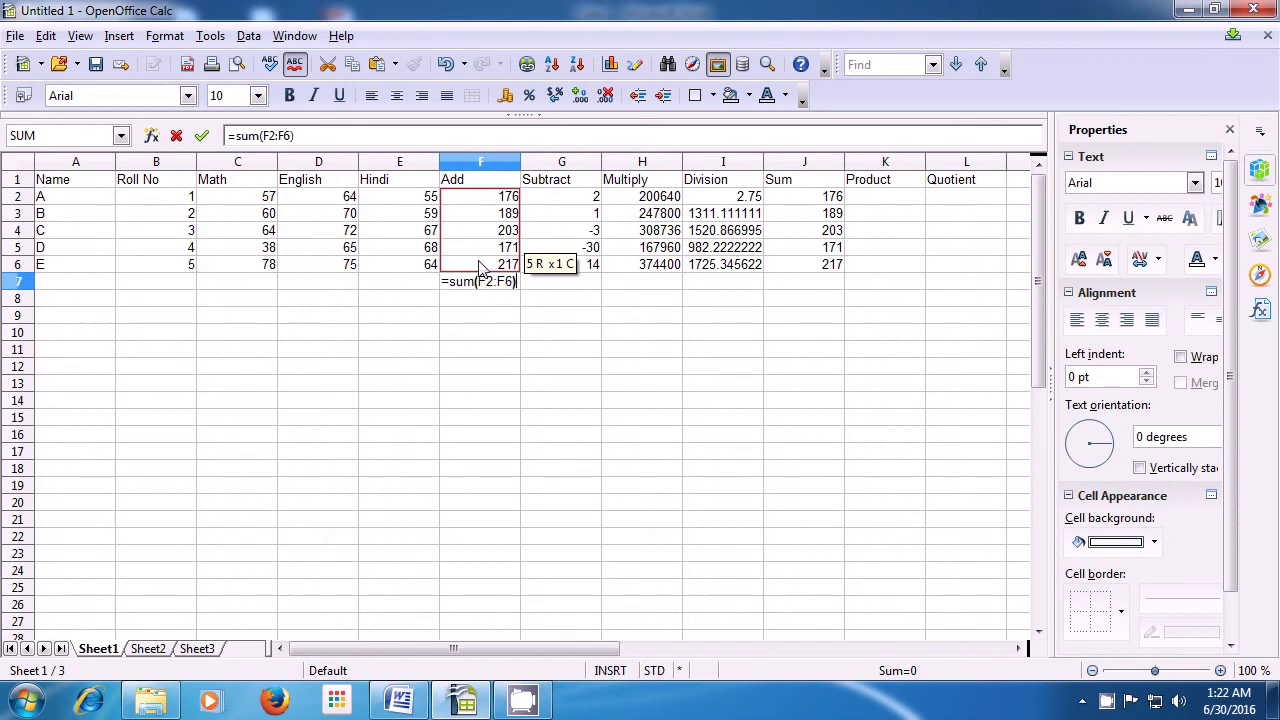
{"action": "key", "text": "Return"}
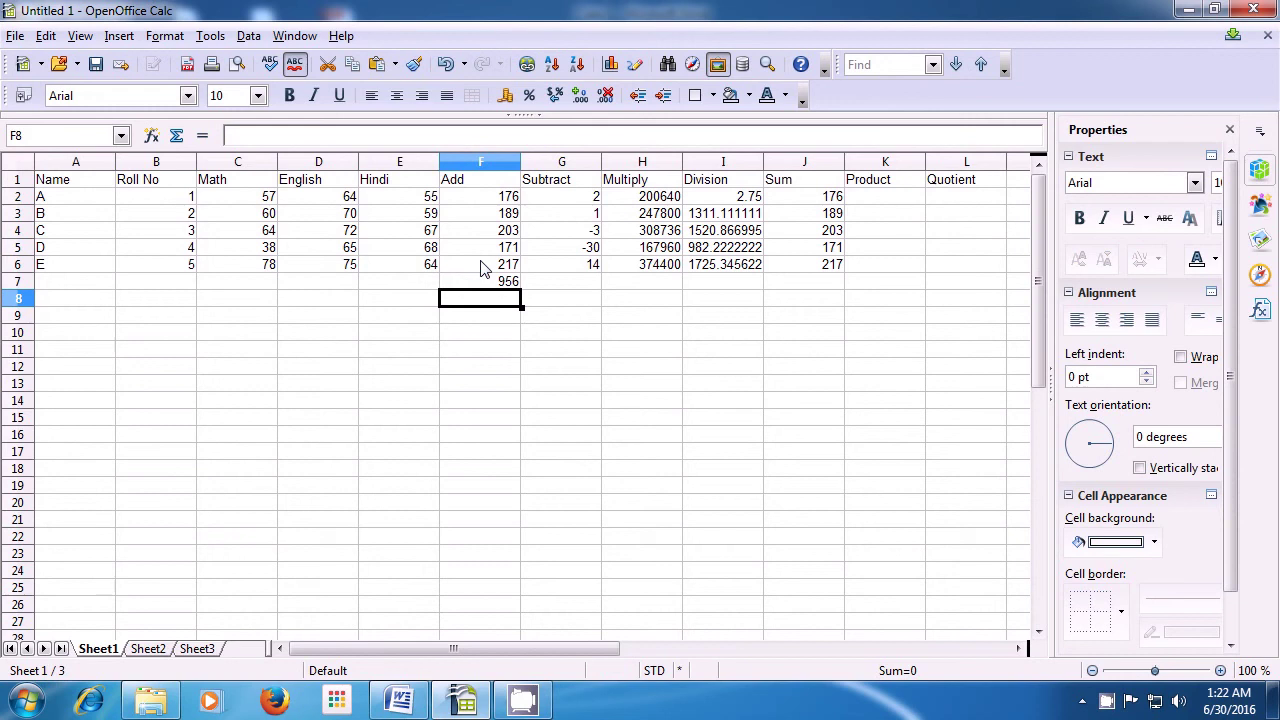
Enter the formula =product(C2;E2) in cell K2 to multiply the Math and Hindi marks of row 2
{"action": "left_click", "coordinate": [893, 204]}
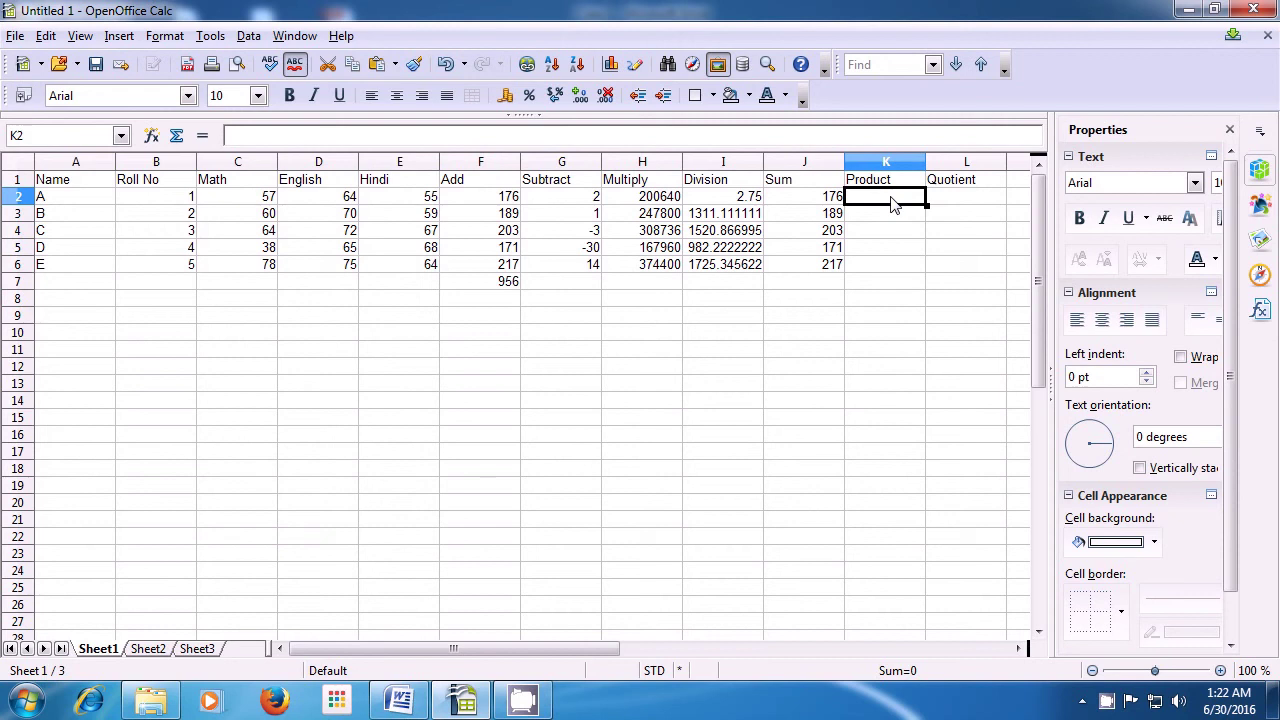
{"action": "type", "text": "="}
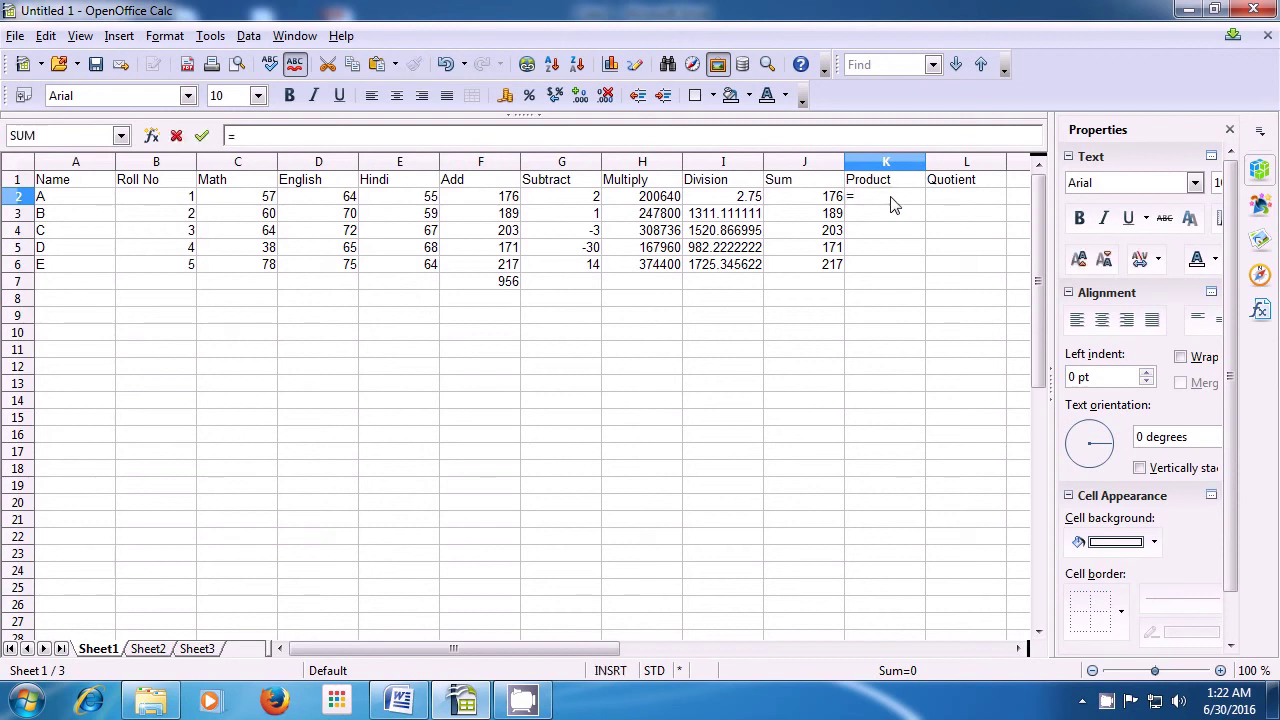
{"action": "type", "text": "product("}
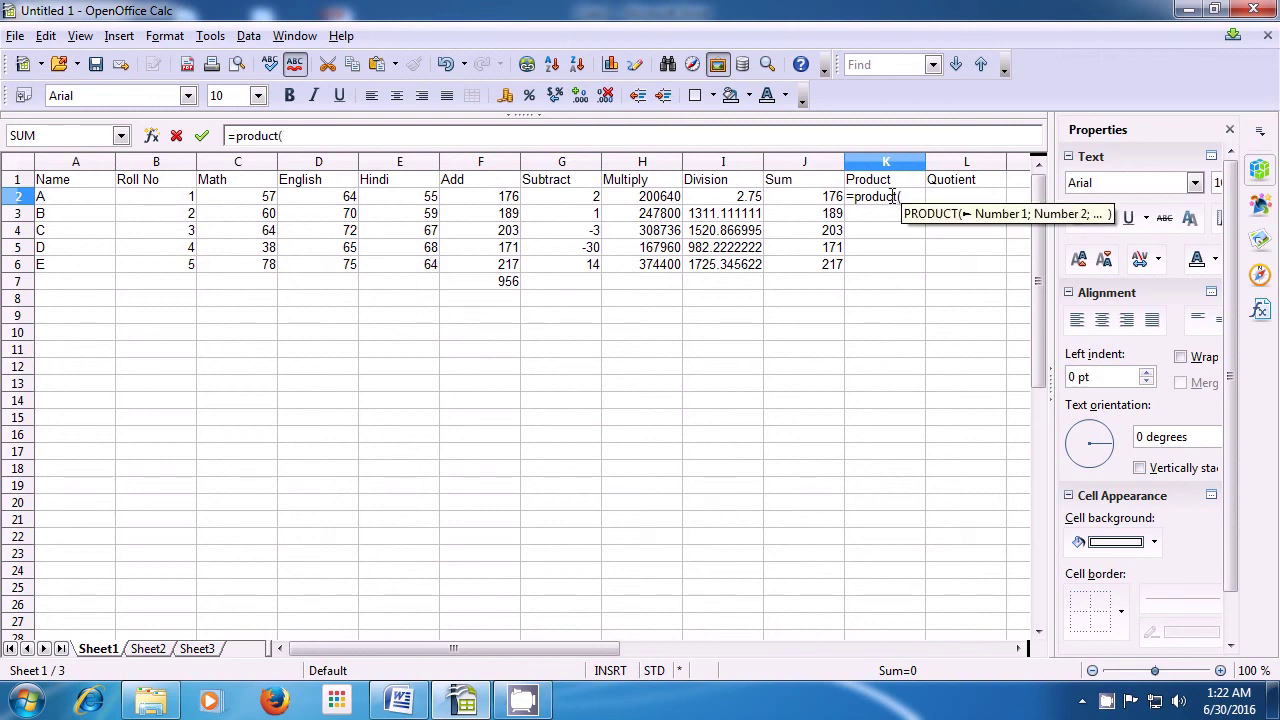
{"action": "left_click", "coordinate": [250, 203]}
{"action": "type", "text": ";"}
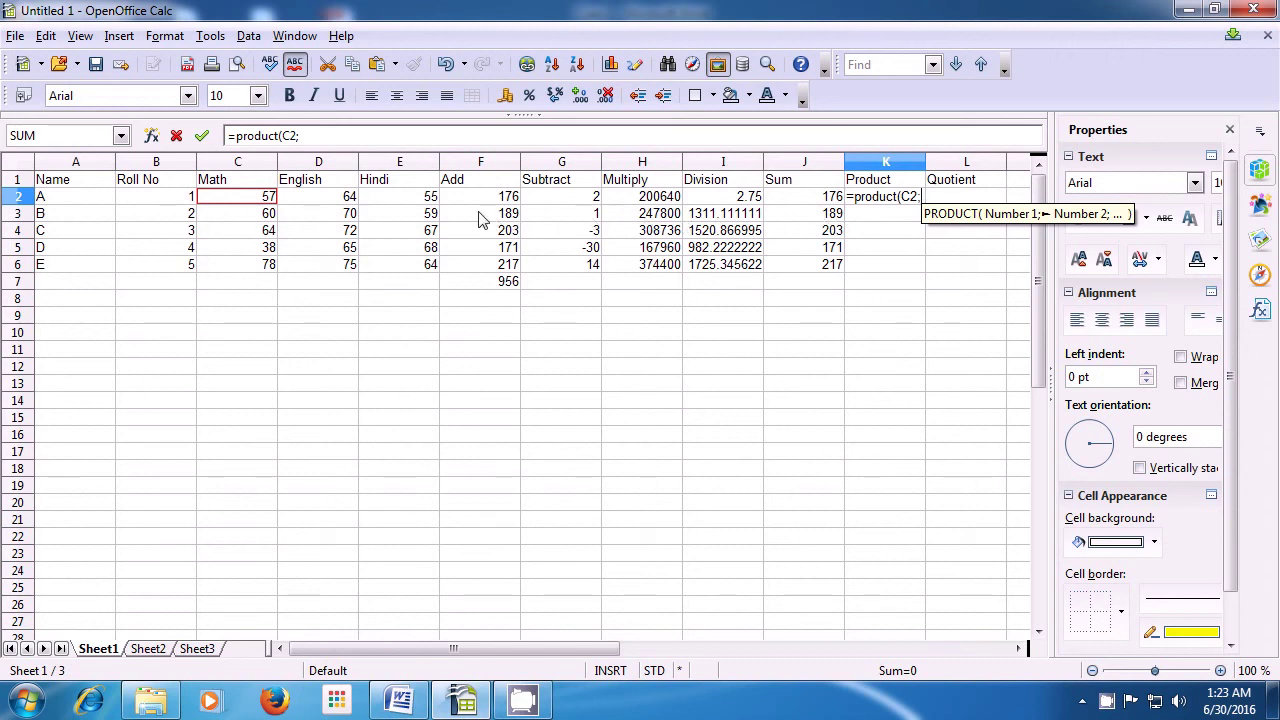
{"action": "left_click", "coordinate": [404, 202]}
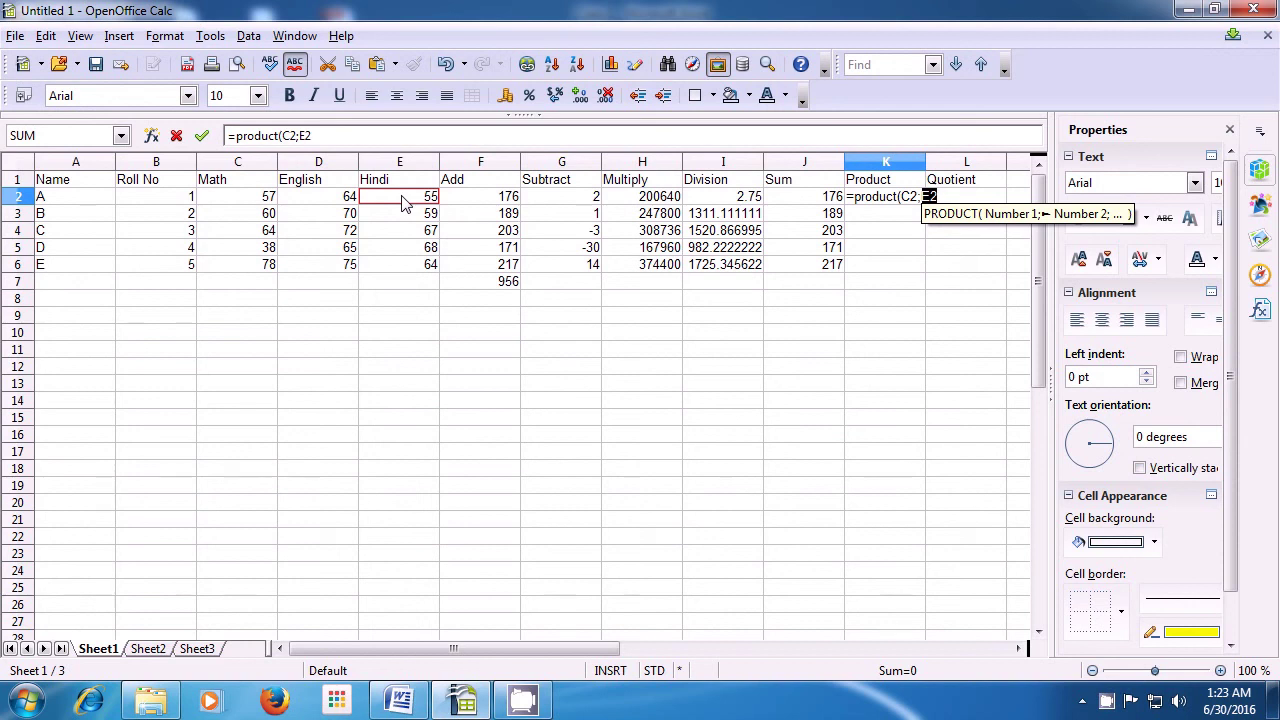
{"action": "type", "text": ")"}
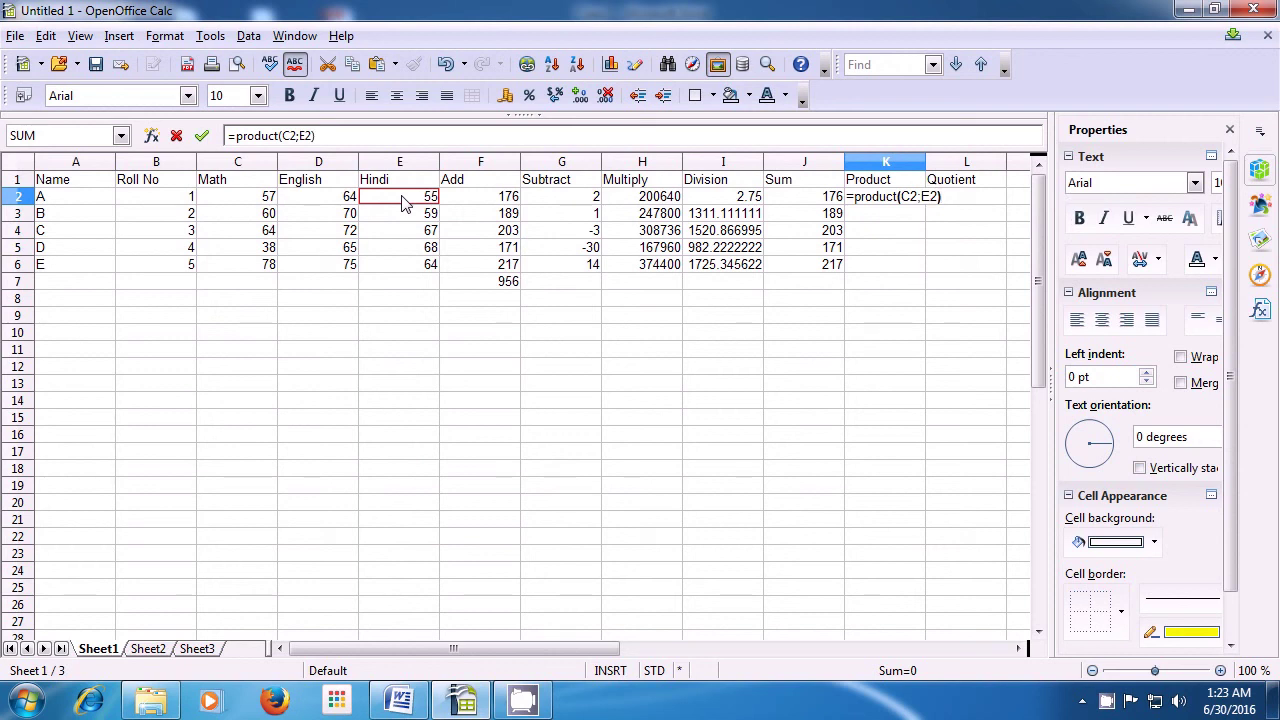
{"action": "key", "text": "Return"}
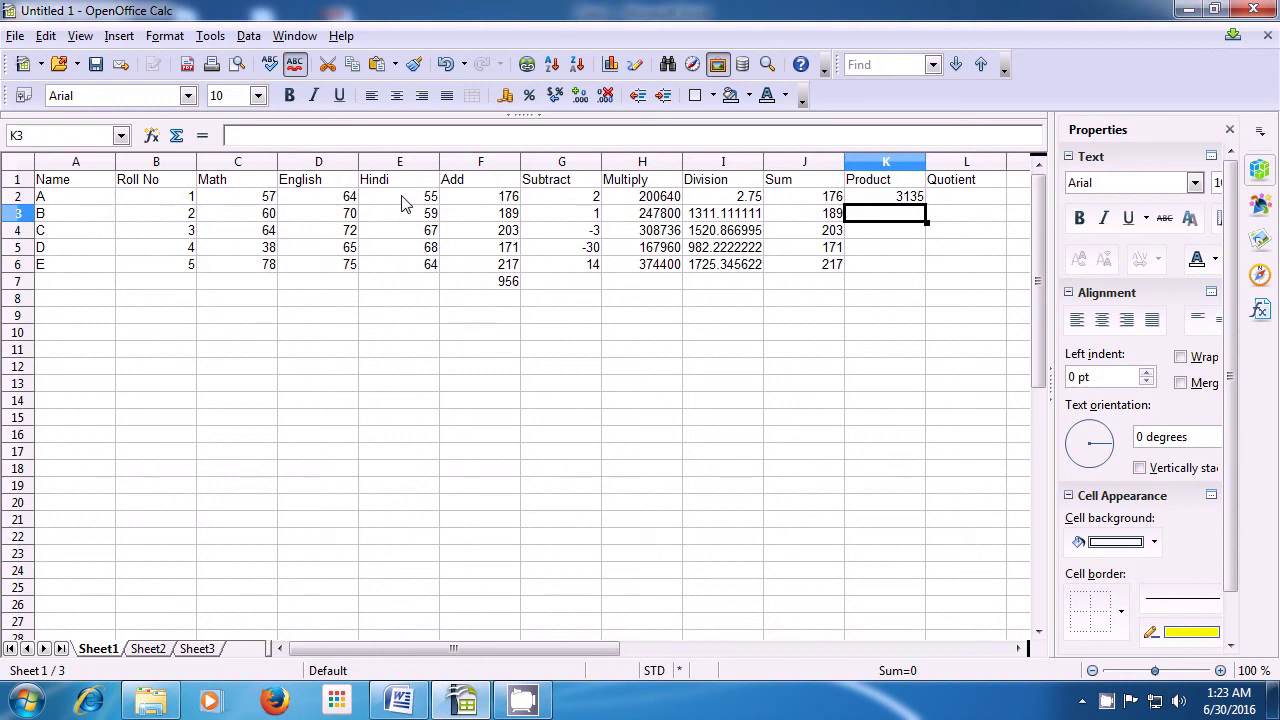
Enter the formula =product(C3;E3) in cell K3 to multiply the Math and Hindi marks of row 3
{"action": "type", "text": "="}
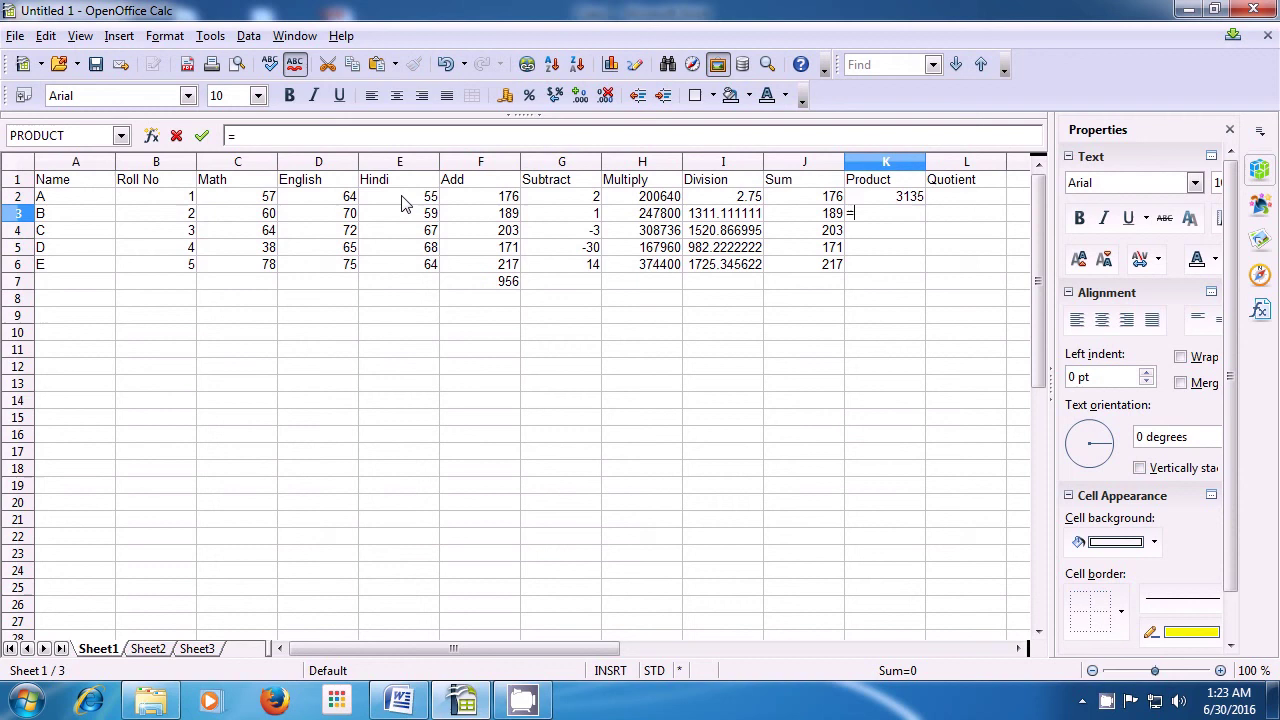
{"action": "type", "text": "pr"}
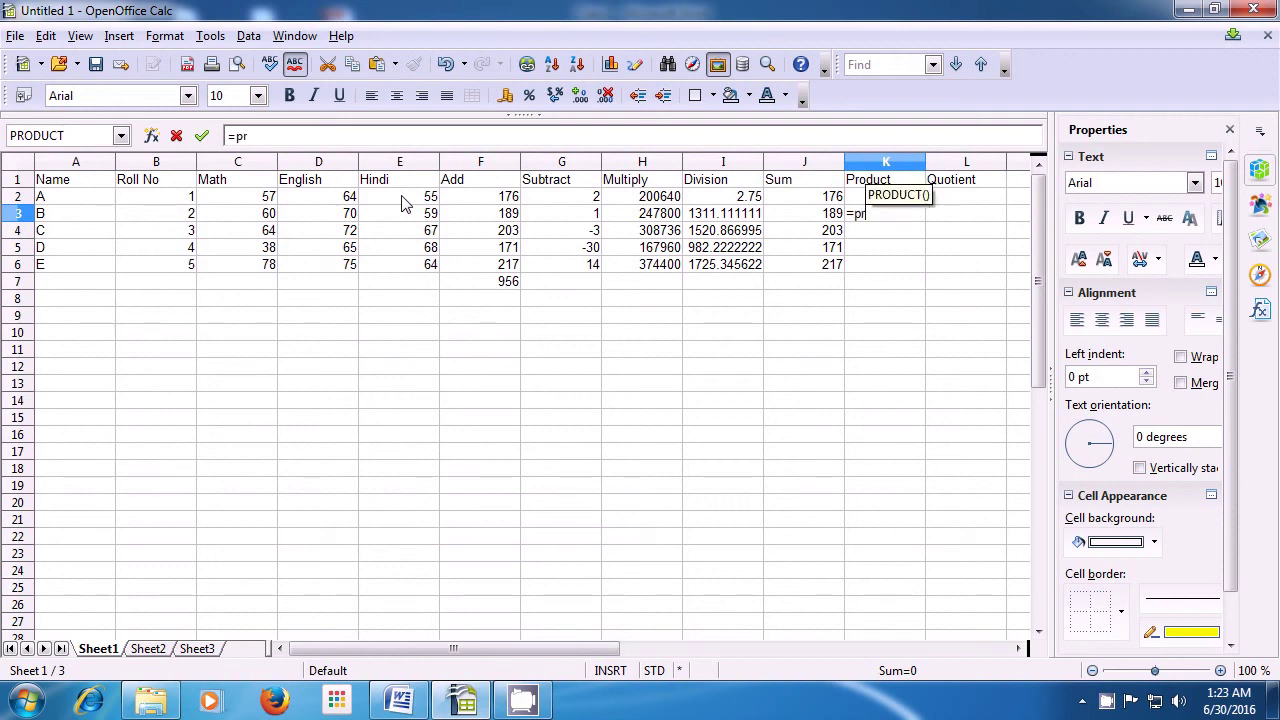
{"action": "type", "text": "odu"}
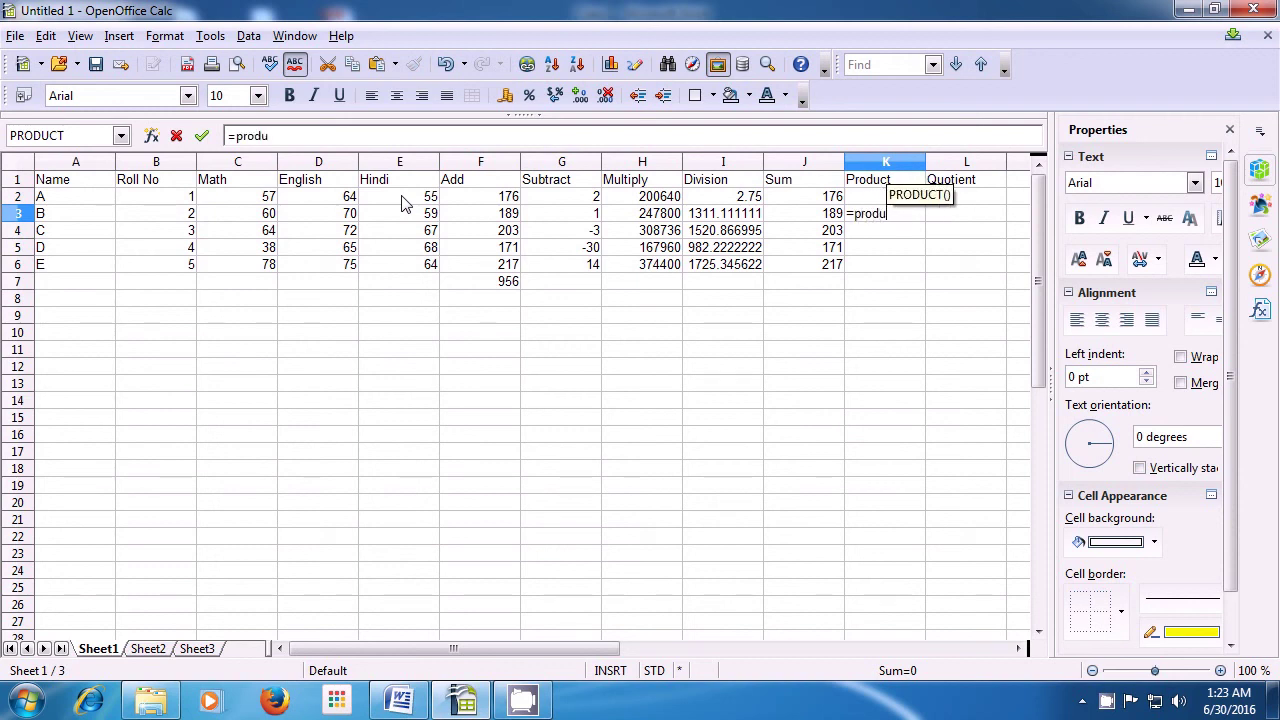
{"action": "type", "text": "ct"}
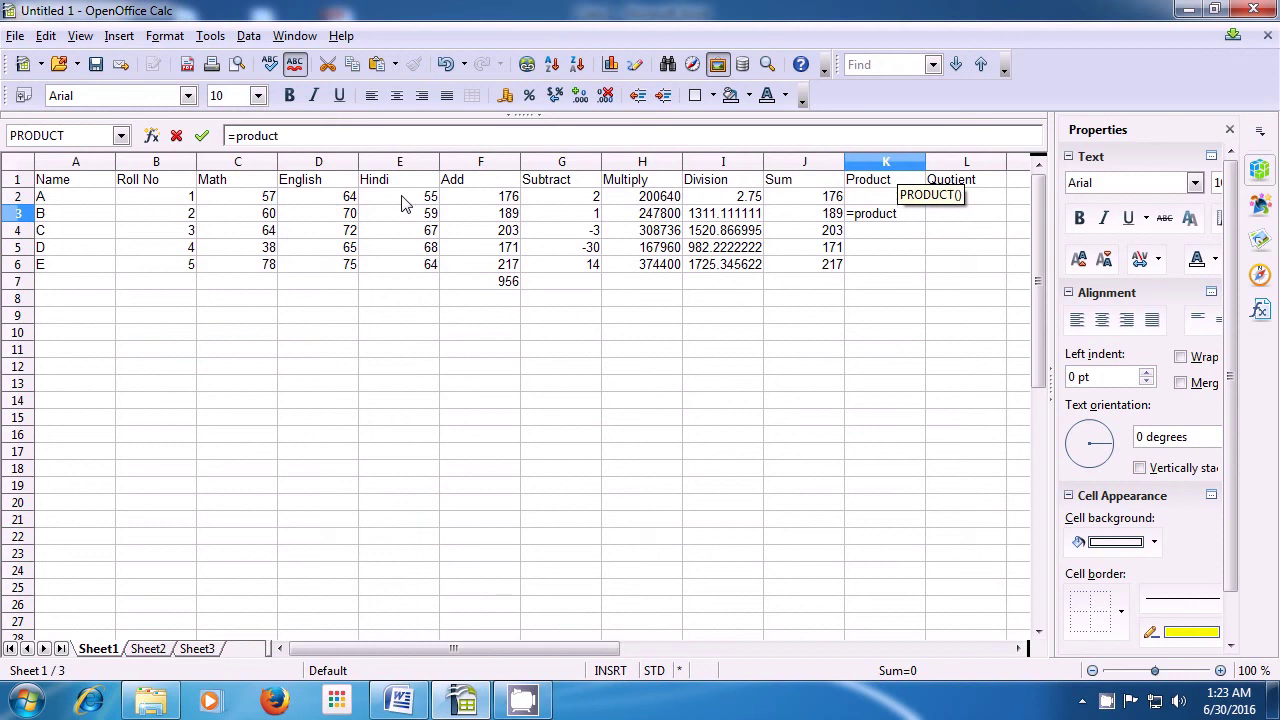
{"action": "type", "text": "("}
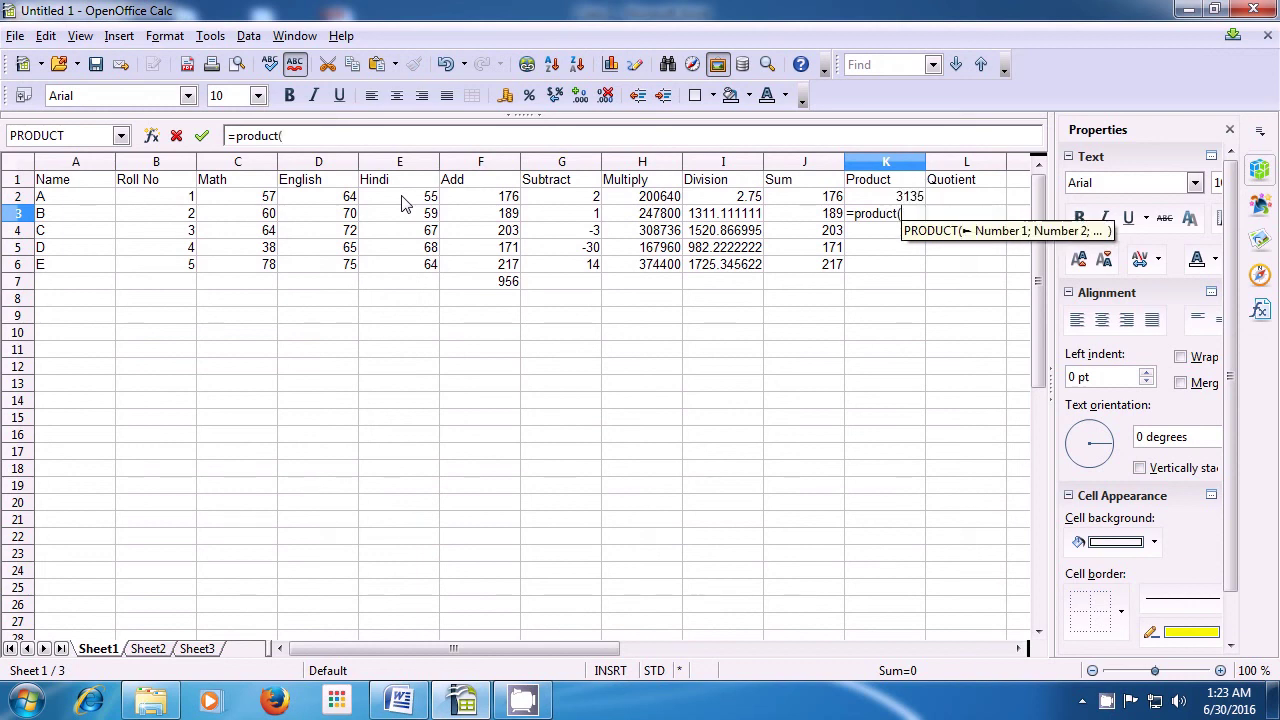
{"action": "key", "text": "Left"}
{"action": "key", "text": "Left"}
{"action": "key", "text": "Left"}
{"action": "key", "text": "Left"}
{"action": "key", "text": "Left"}
{"action": "key", "text": "Left"}
{"action": "key", "text": "Left"}
{"action": "key", "text": "Left"}
{"action": "type", "text": ";"}
{"action": "key", "text": "Right"}
{"action": "key", "text": "Right"}
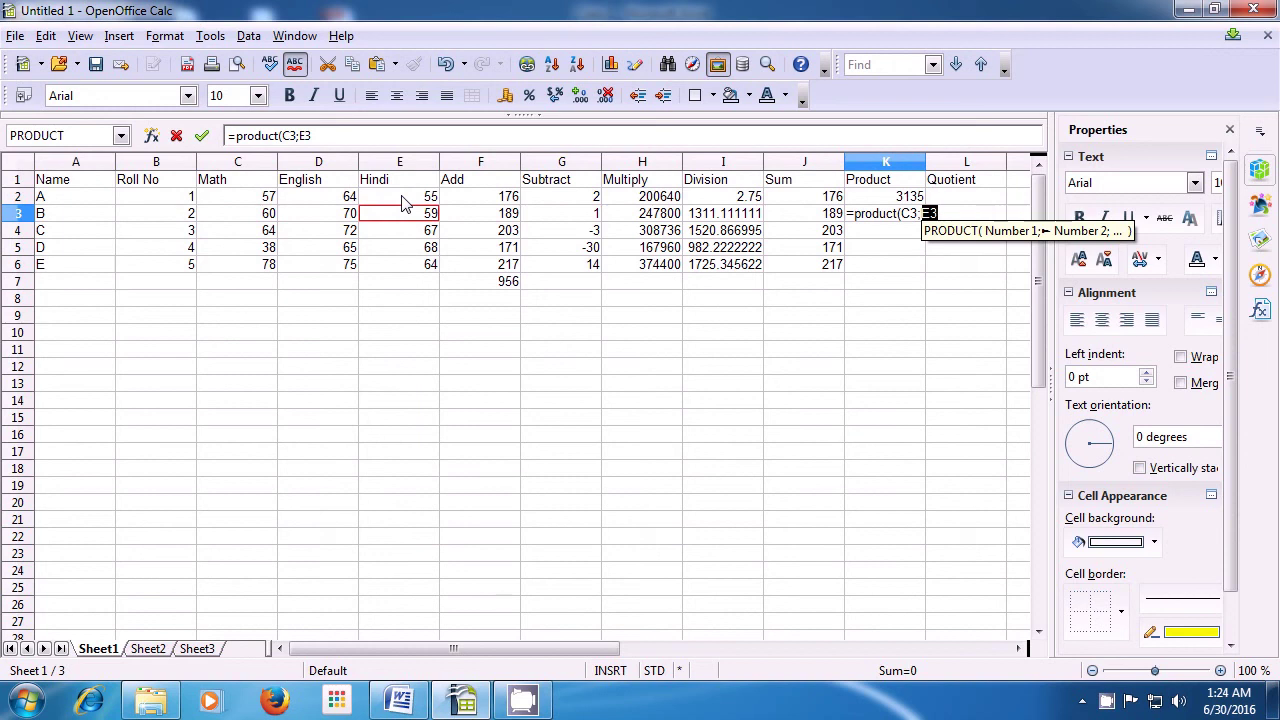
{"action": "type", "text": ")"}
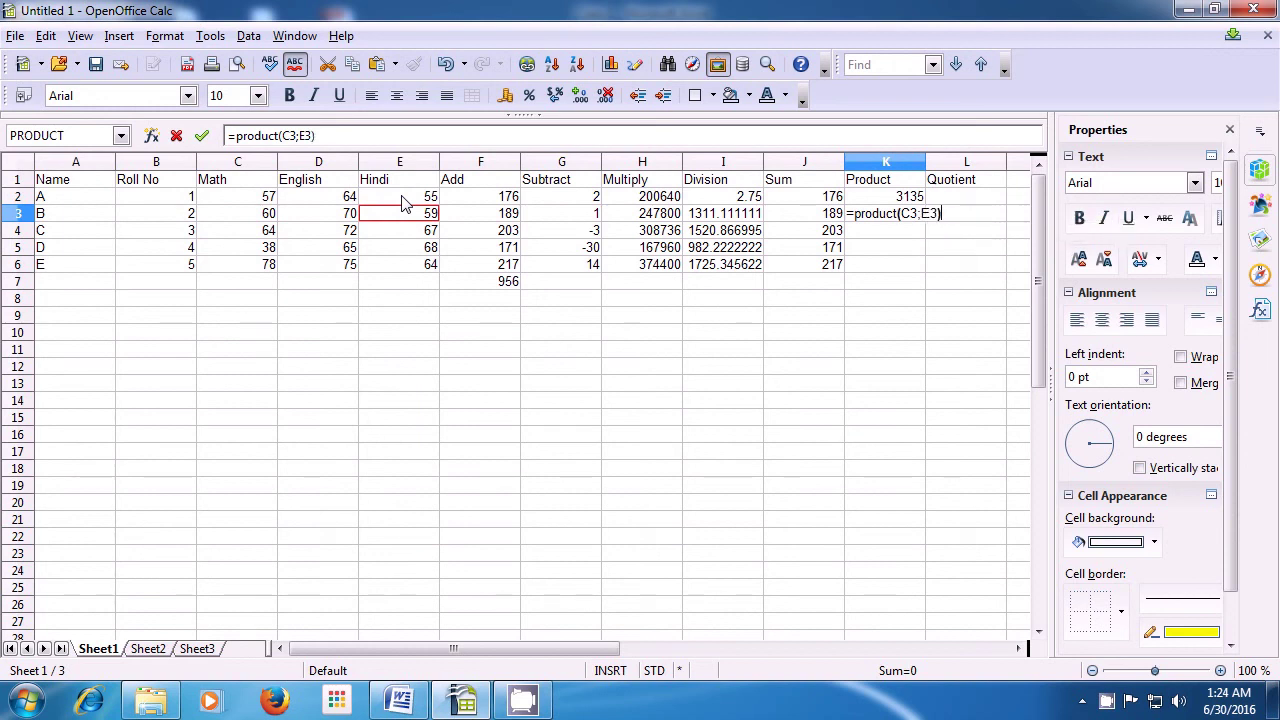
{"action": "key", "text": "Return"}
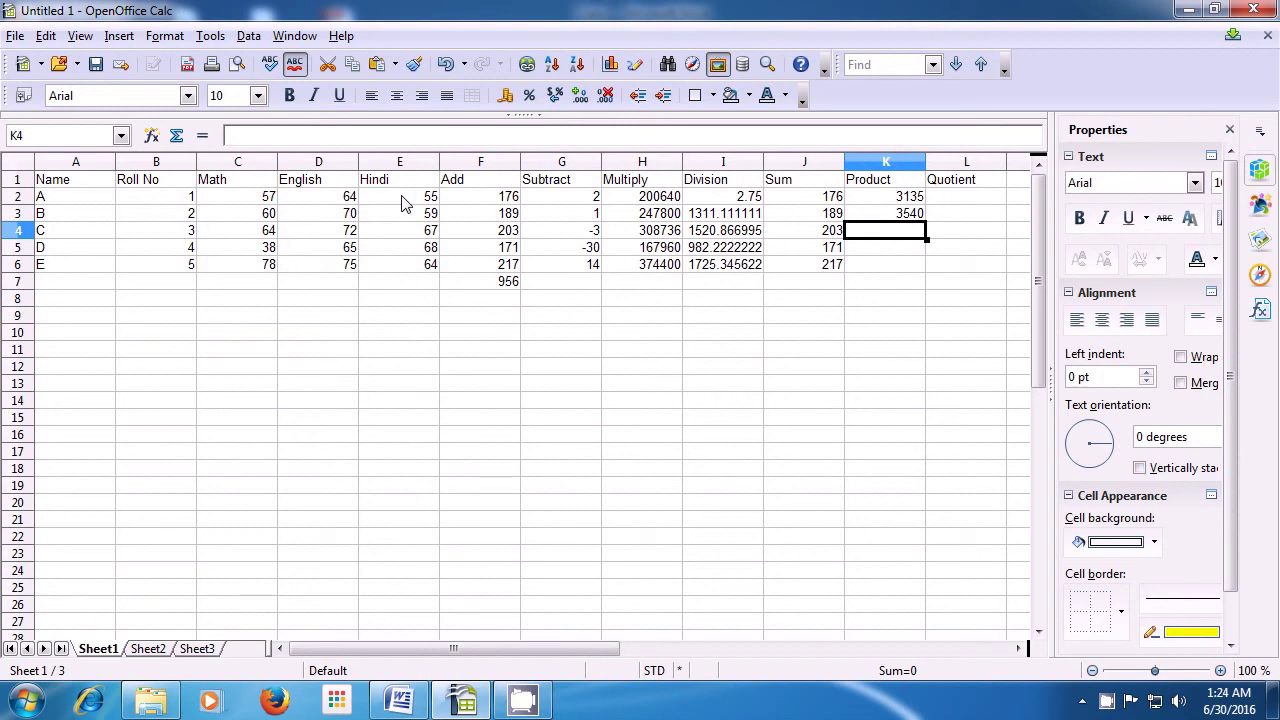
Enter the range formula =product(C4:E4) in cell K4 under the Product heading and fill it down to K6
{"action": "type", "text": "="}
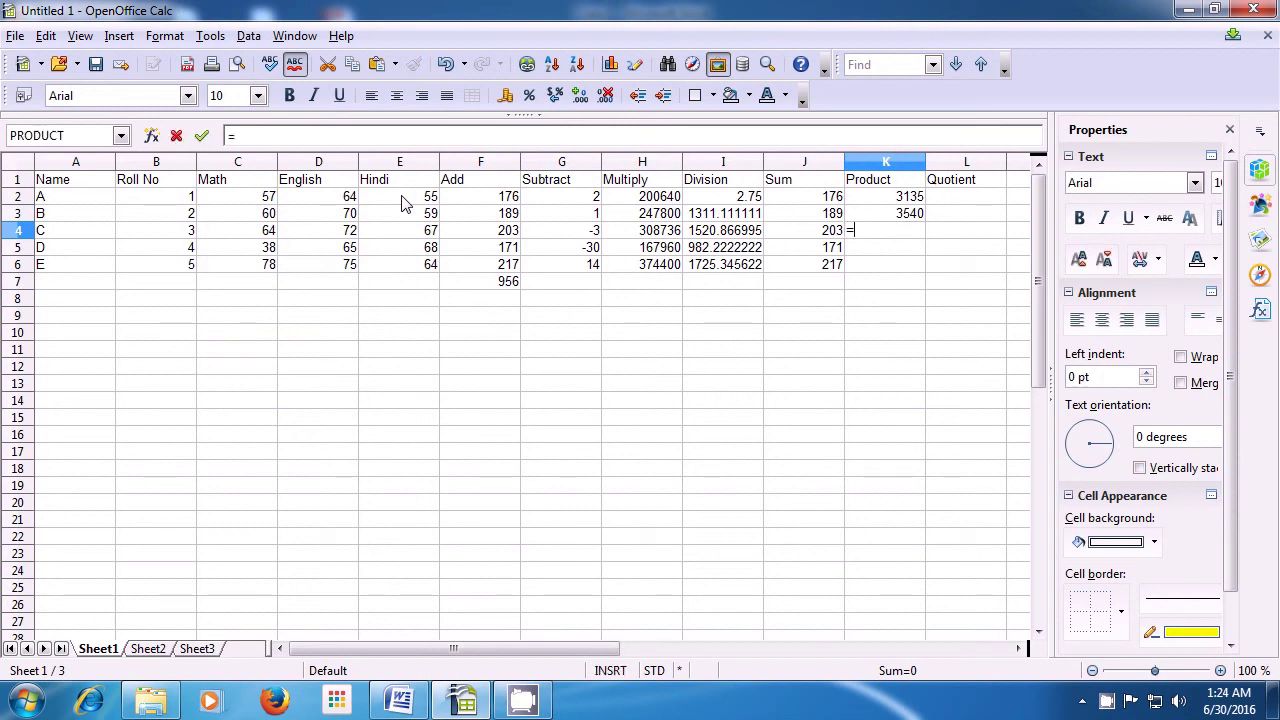
{"action": "type", "text": "pro"}
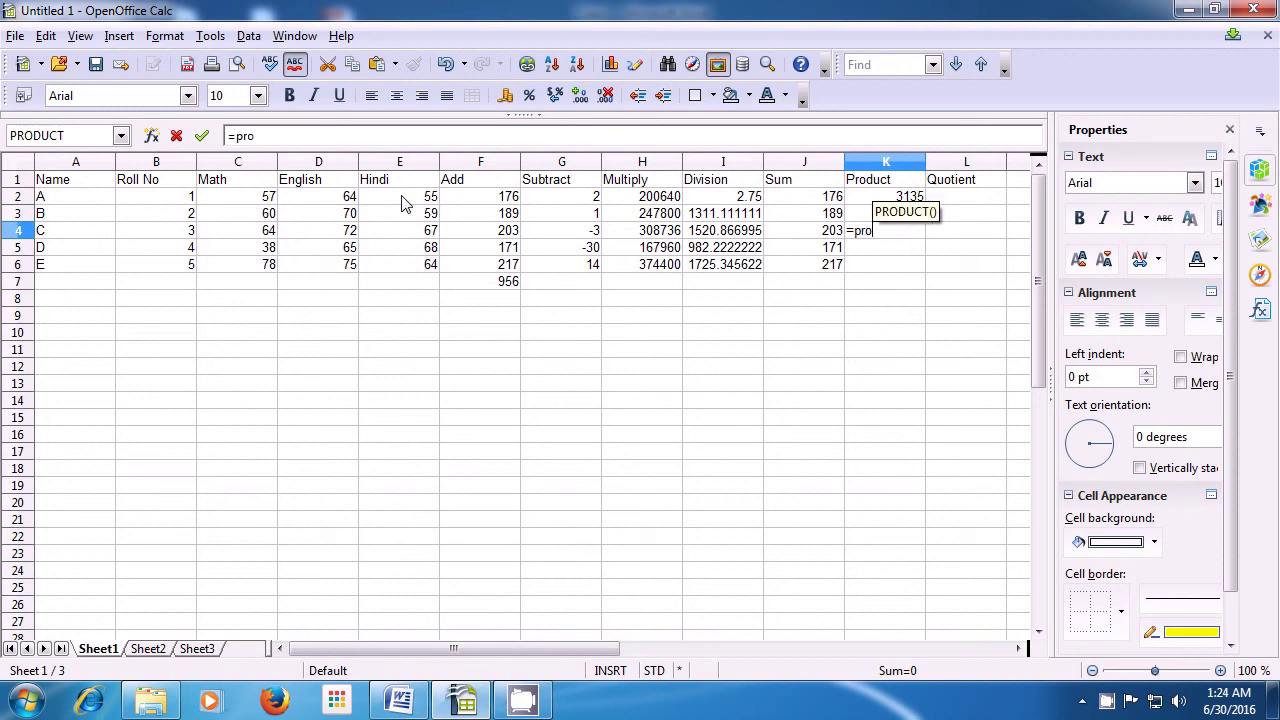
{"action": "type", "text": "duc"}
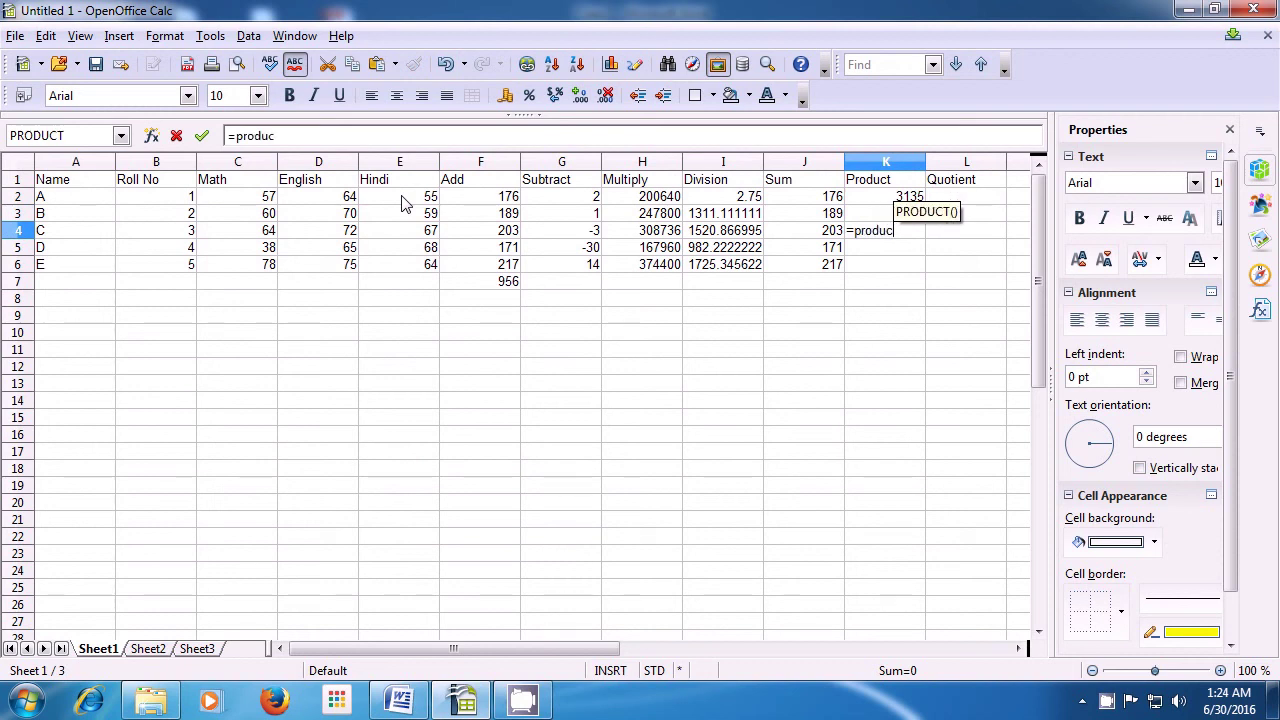
{"action": "type", "text": "t("}
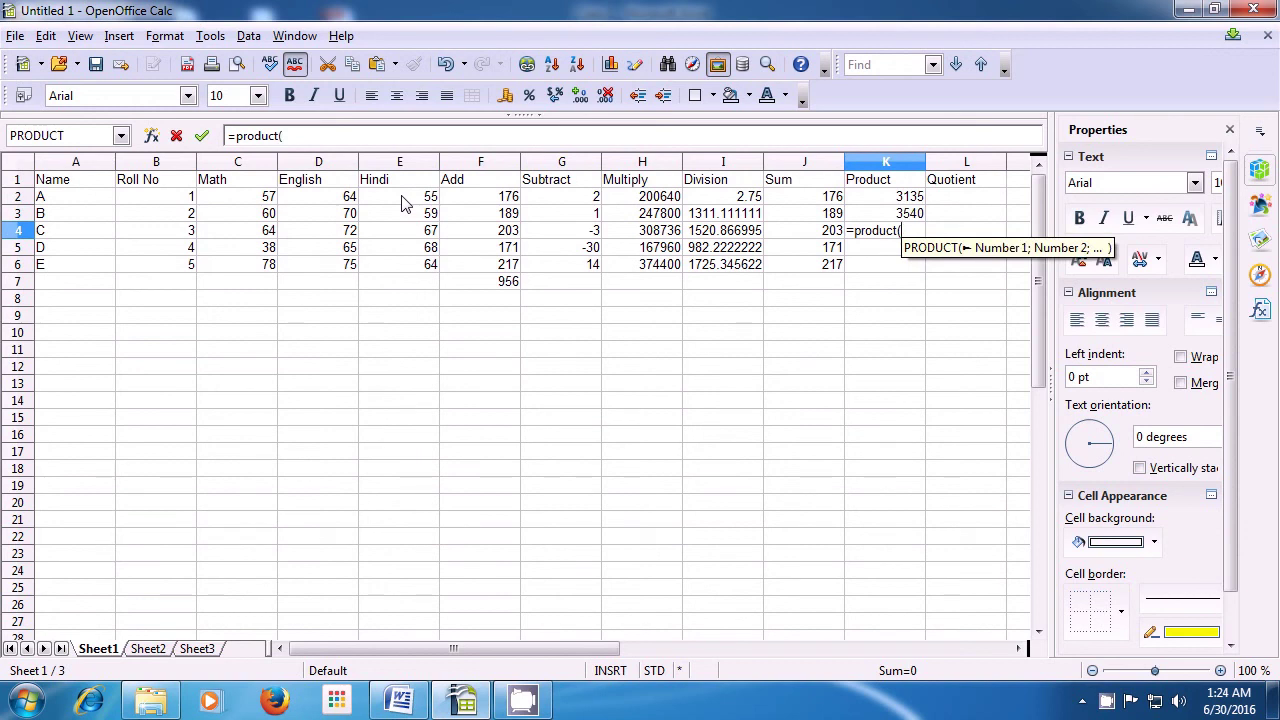
{"action": "key", "text": "Left"}
{"action": "key", "text": "Left"}
{"action": "key", "text": "Left"}
{"action": "key", "text": "Left"}
{"action": "key", "text": "Left"}
{"action": "key", "text": "Left"}
{"action": "key", "text": "Left"}
{"action": "key", "text": "Left"}
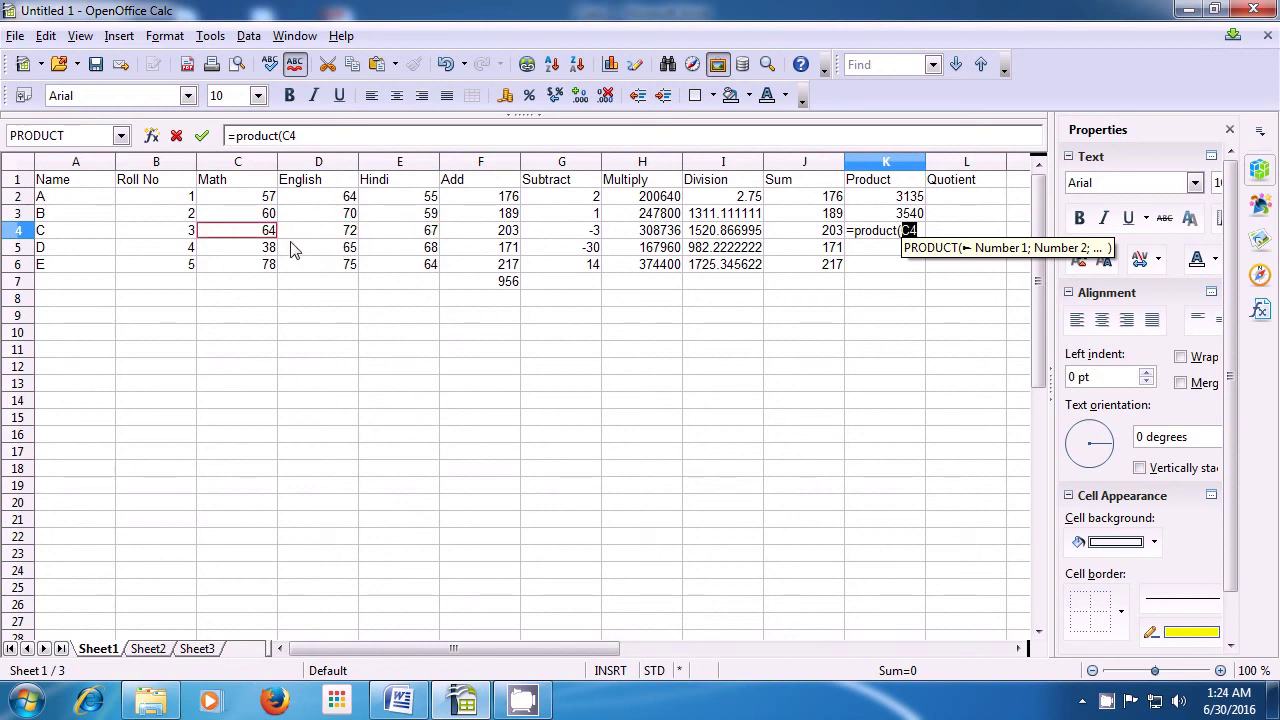
{"action": "left_click_drag", "start_coordinate": [258, 238], "coordinate": [392, 240]}
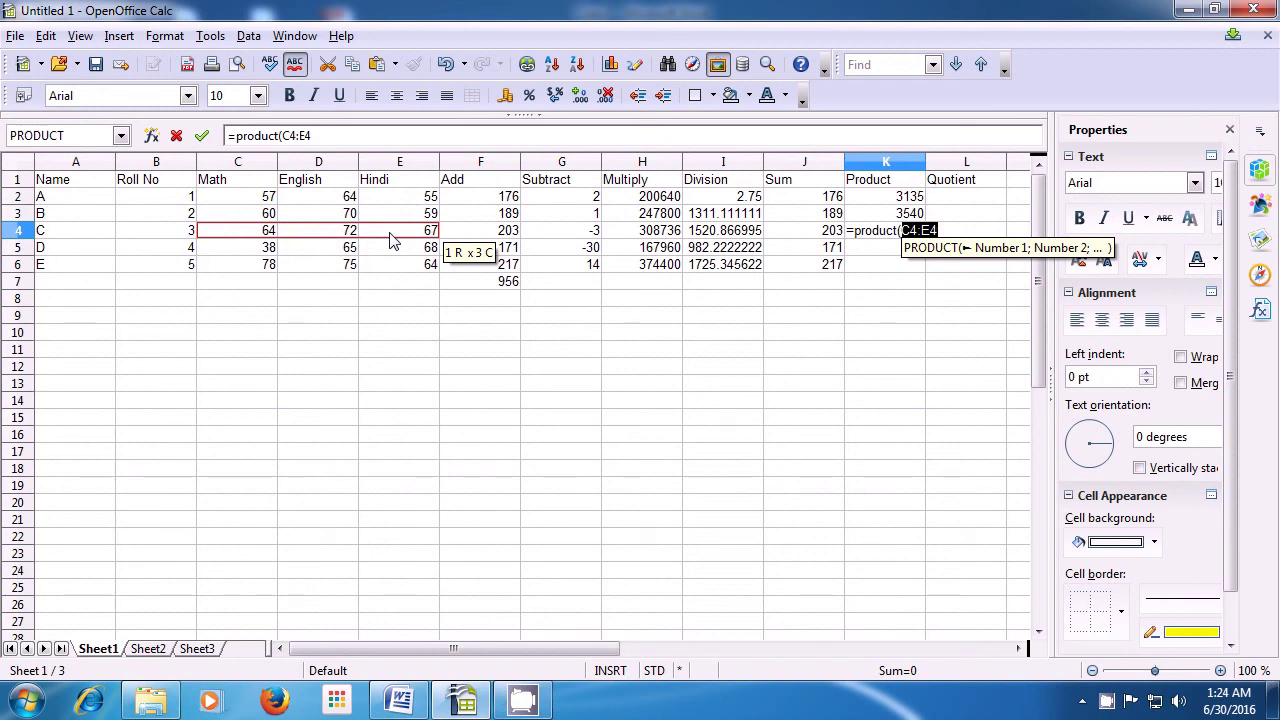
{"action": "type", "text": ")"}
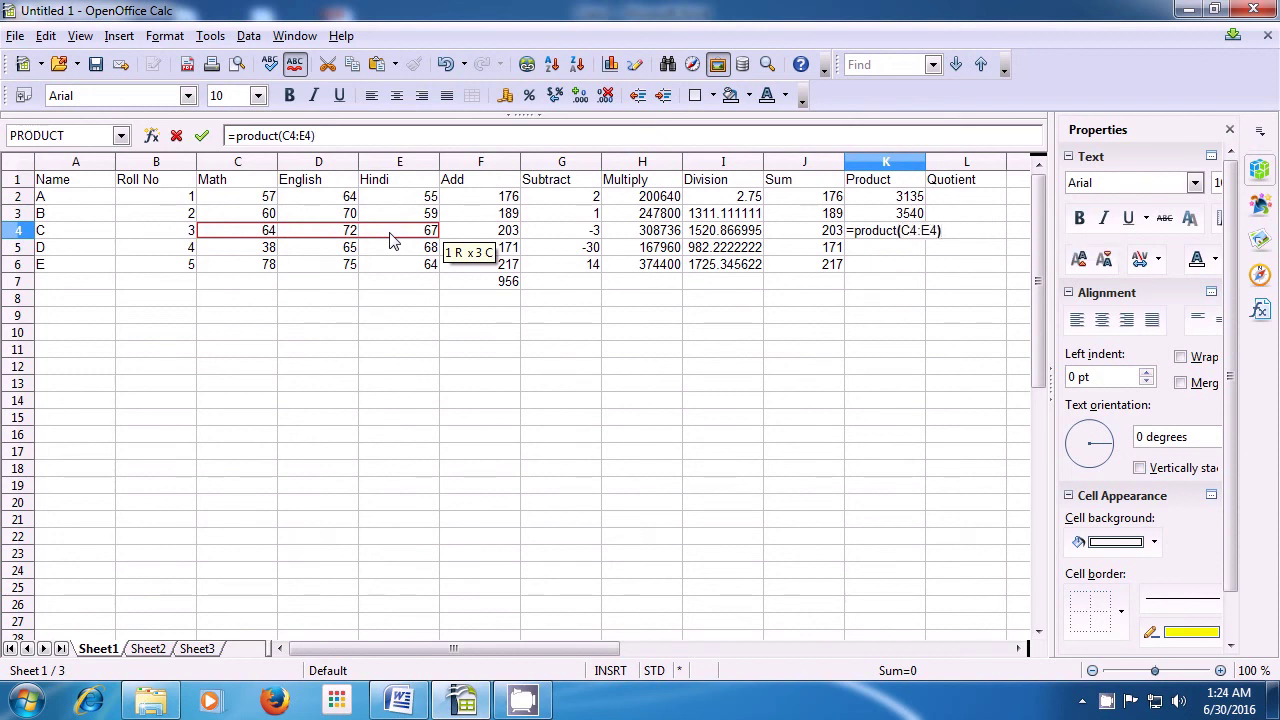
{"action": "key", "text": "Return"}
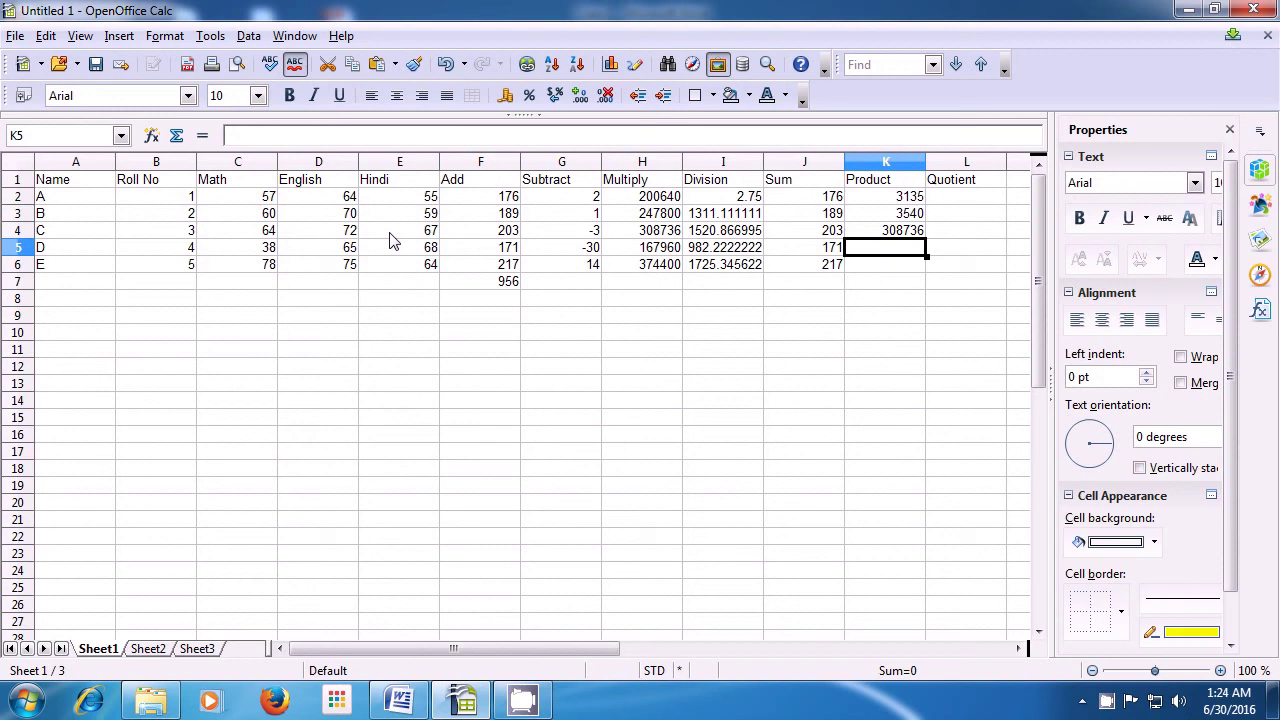
{"action": "key", "text": "Up"}
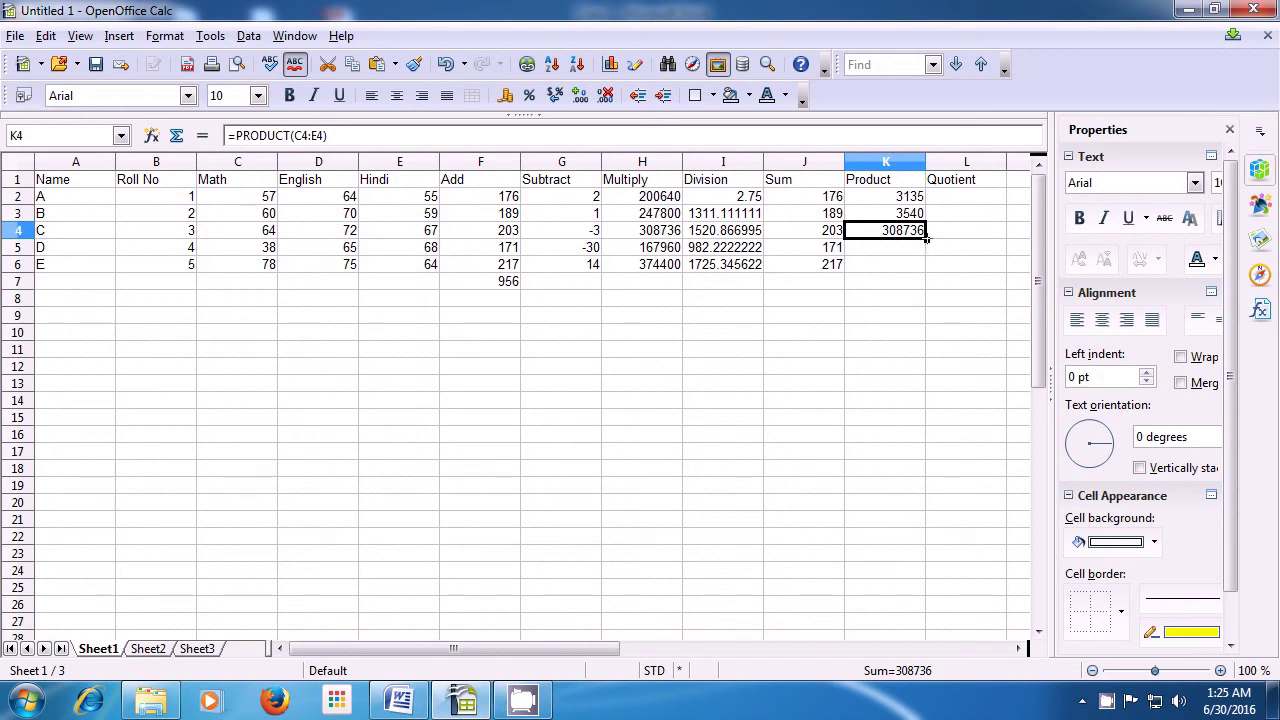
{"action": "left_click_drag", "start_coordinate": [926, 237], "coordinate": [926, 270]}
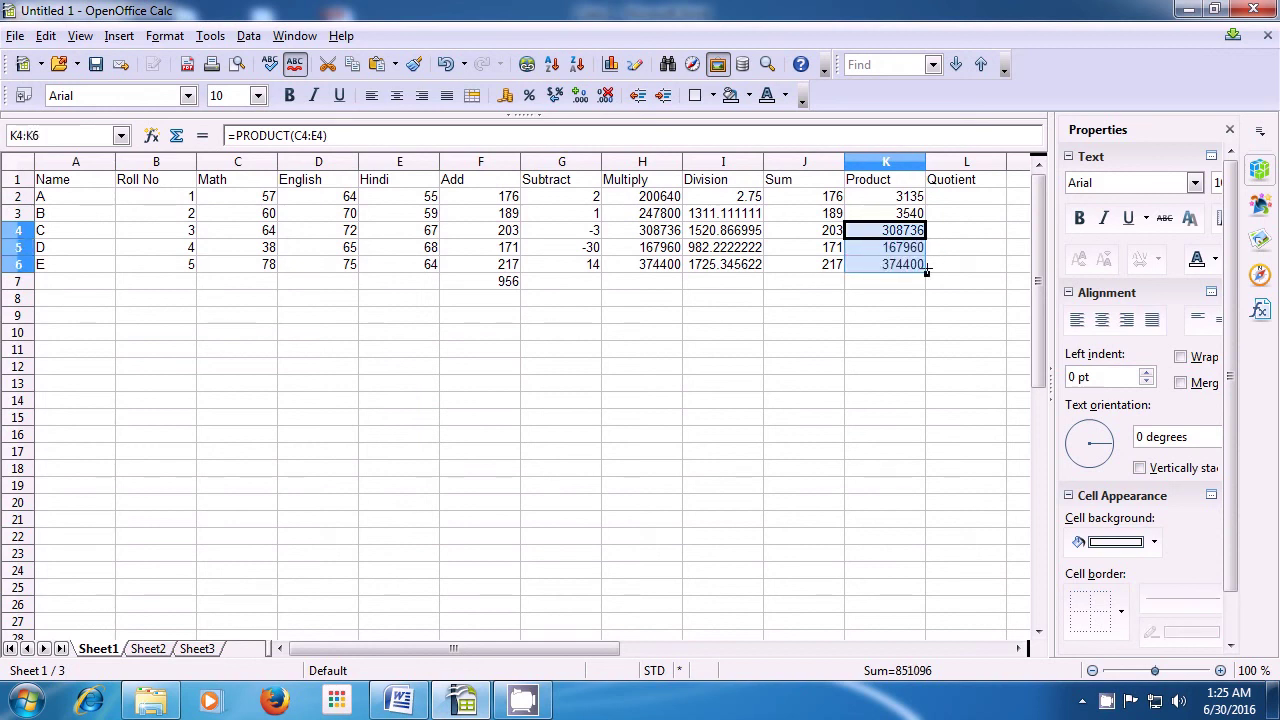
Enter the formula =quotient(K2;E2) in cell L2 to divide the row 2 product by the Hindi mark
{"action": "left_click", "coordinate": [955, 199]}
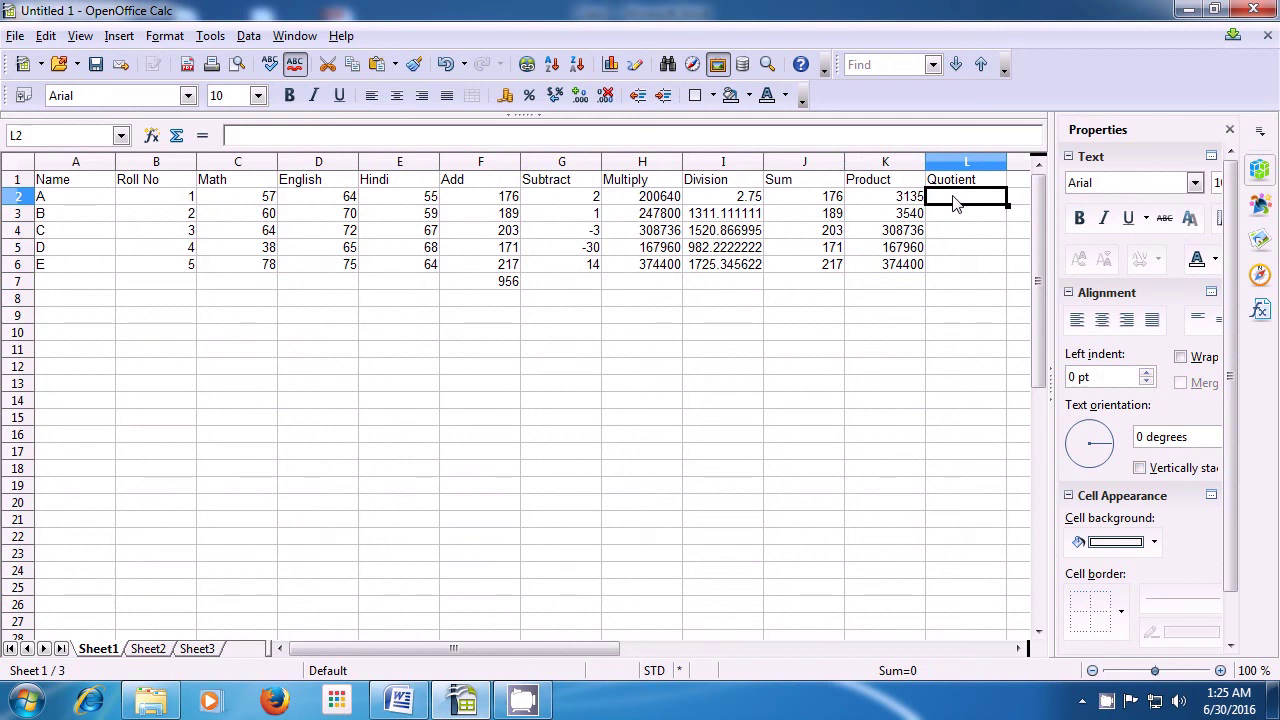
{"action": "type", "text": "=qu"}
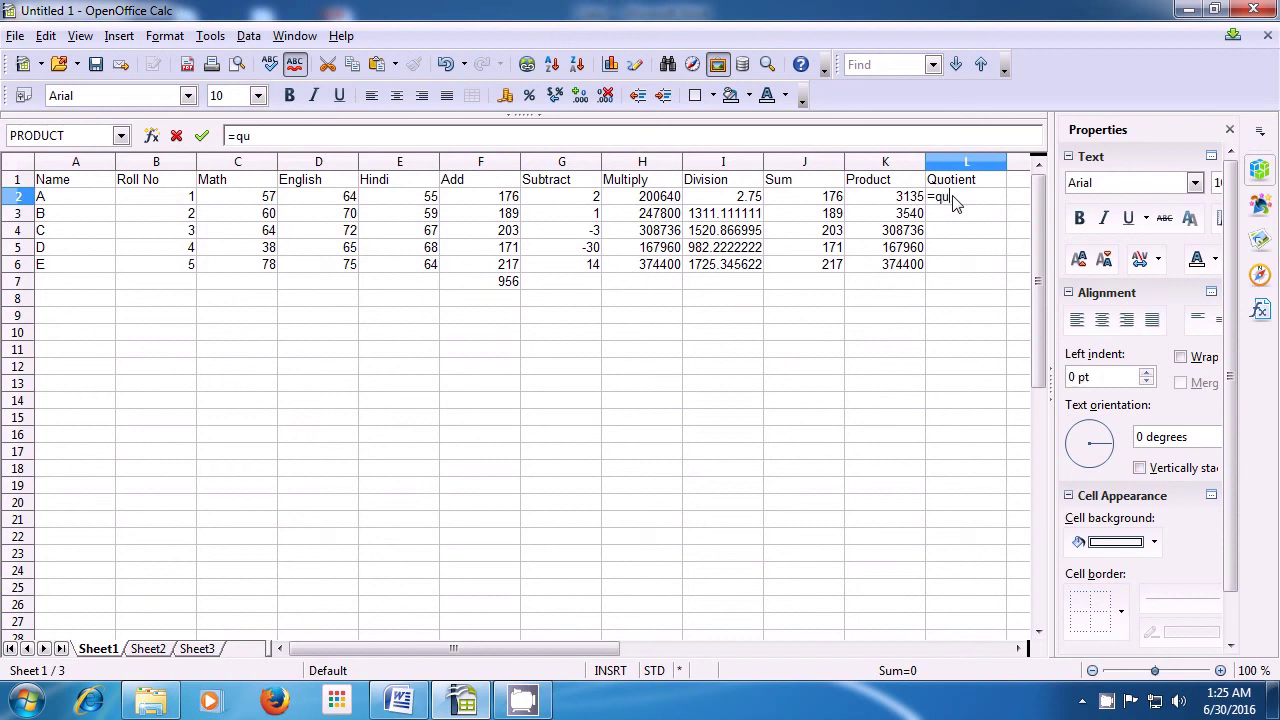
{"action": "type", "text": "otient("}
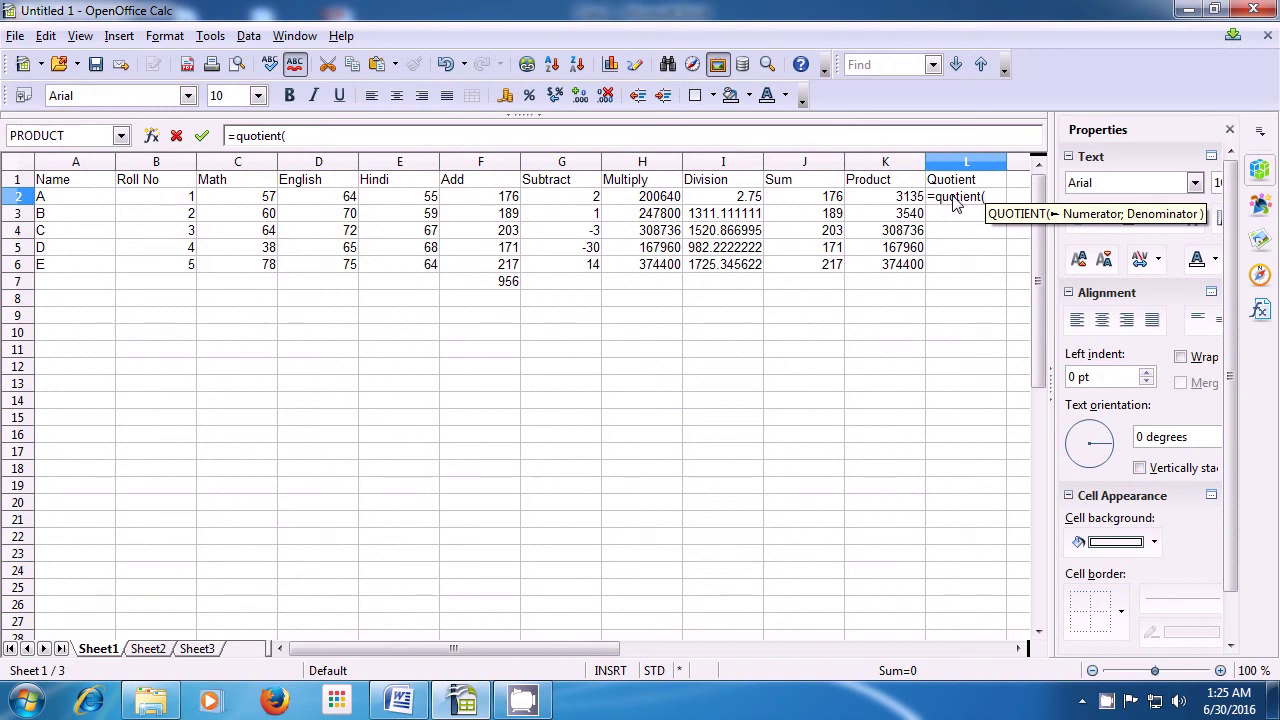
{"action": "left_click", "coordinate": [900, 201]}
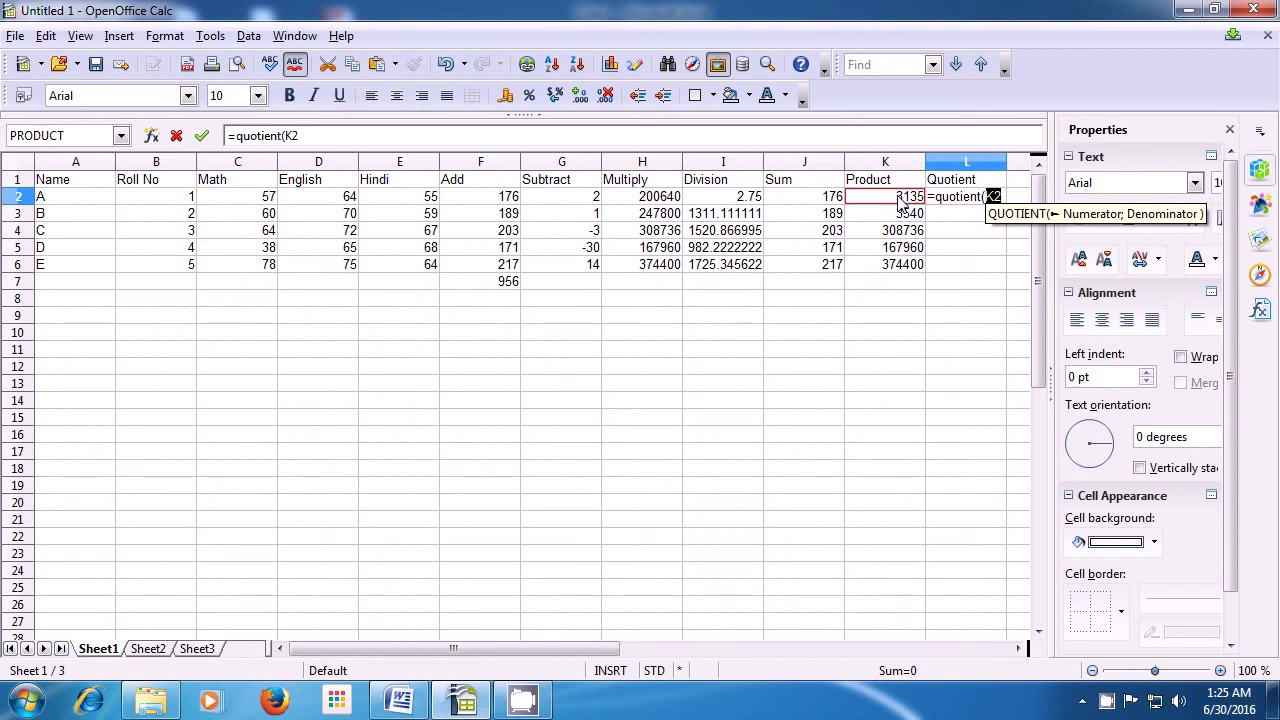
{"action": "type", "text": ";"}
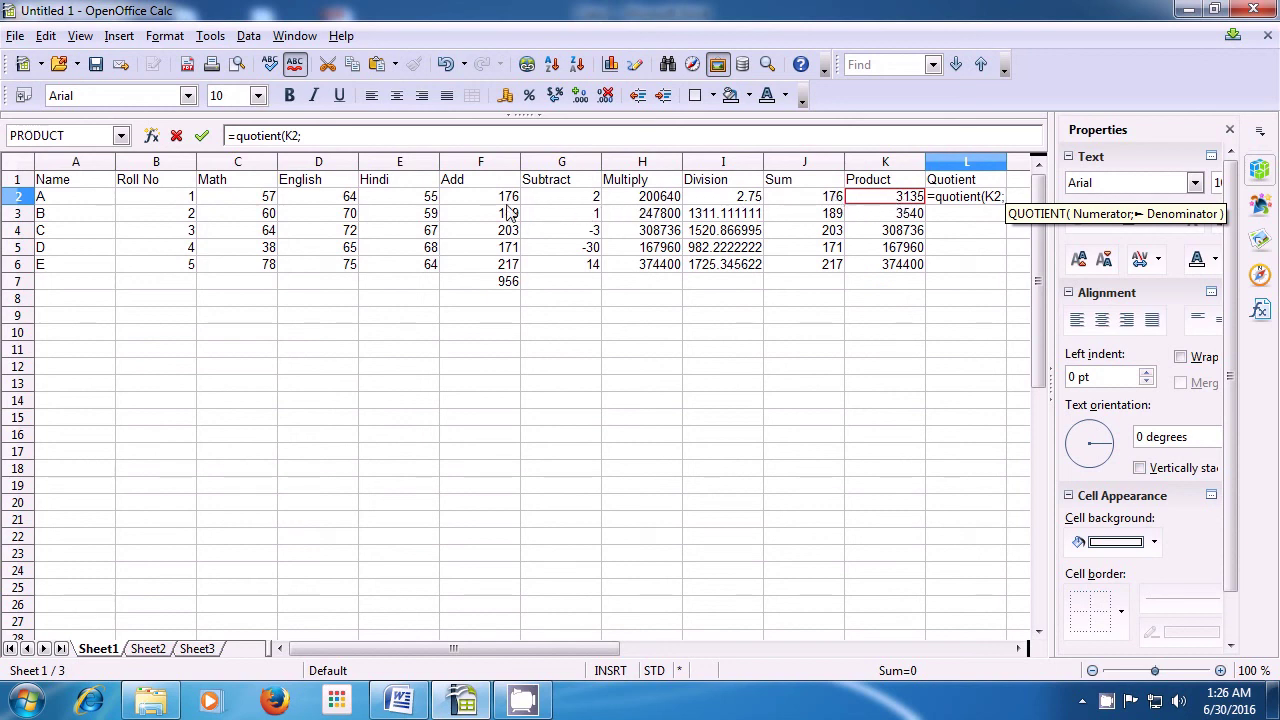
{"action": "left_click", "coordinate": [430, 204]}
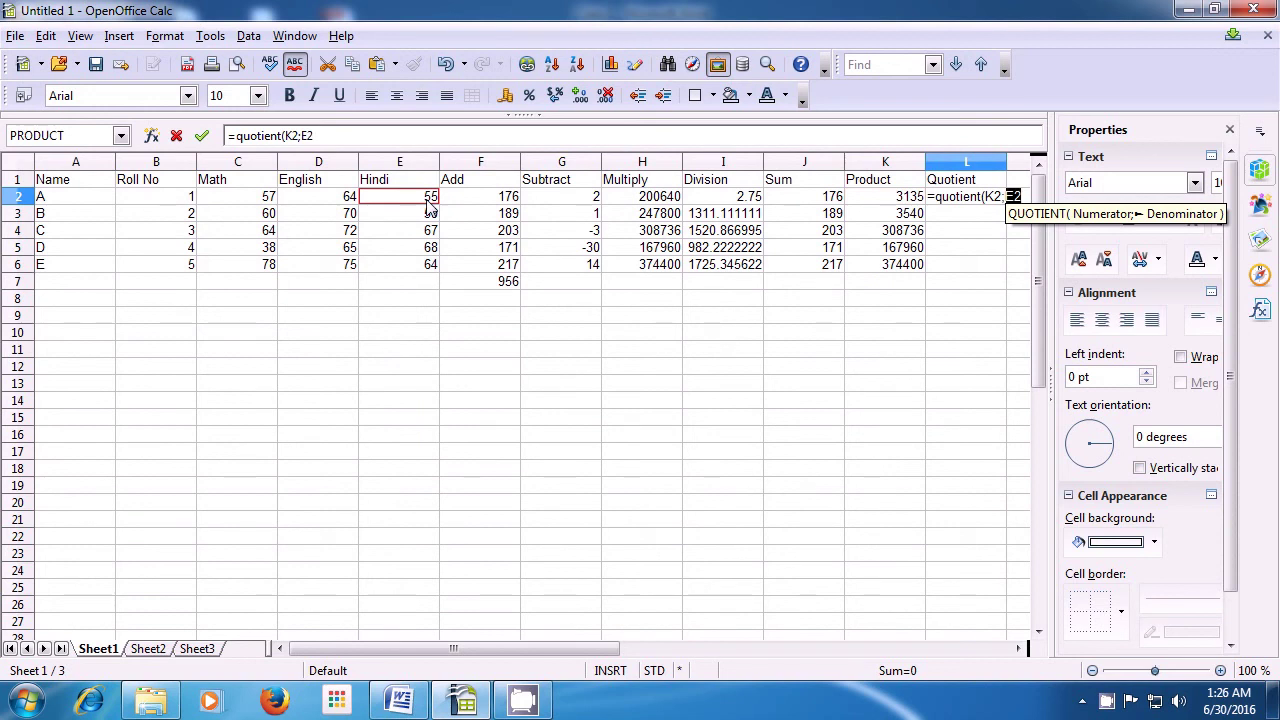
{"action": "type", "text": ")"}
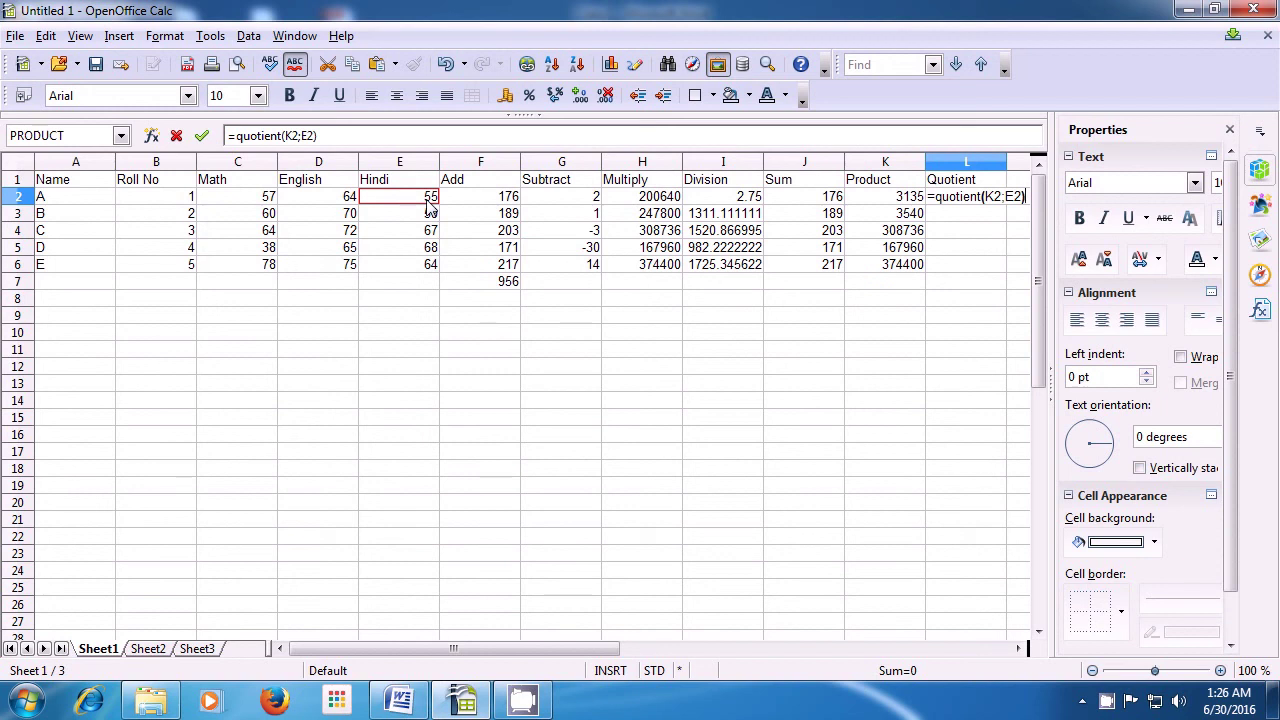
{"action": "key", "text": "Return"}
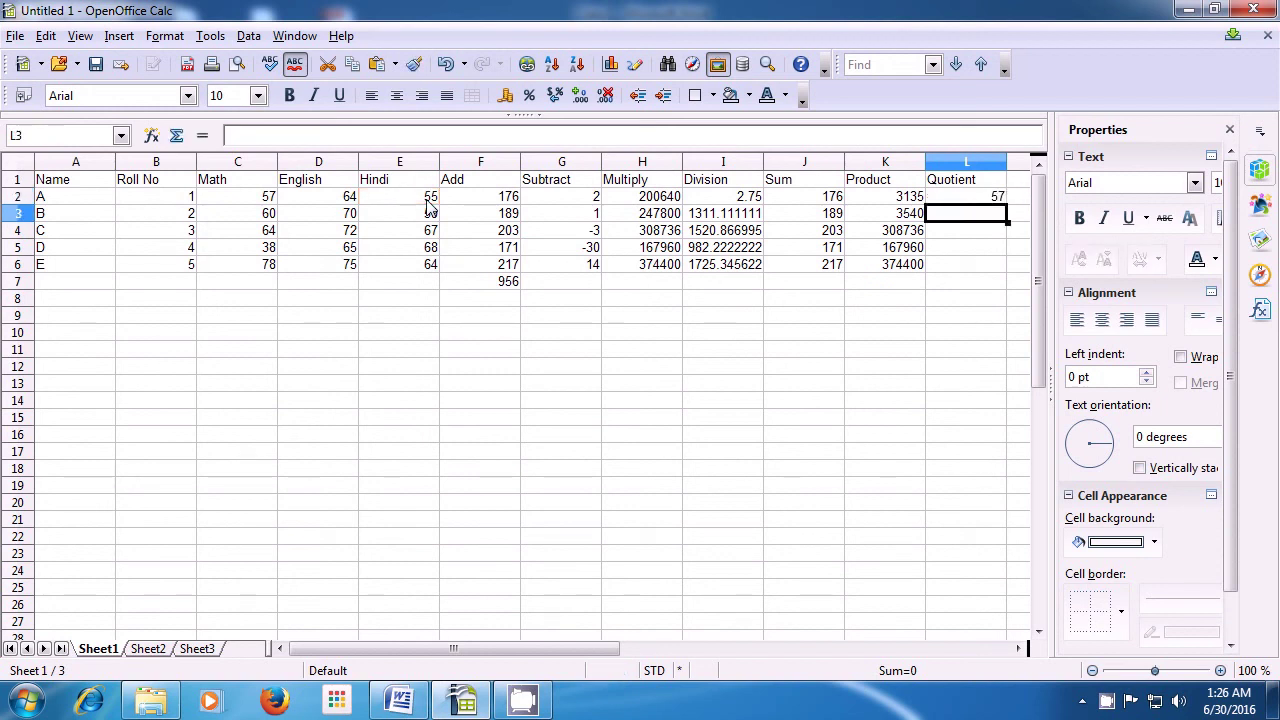
{"action": "key", "text": "Up"}
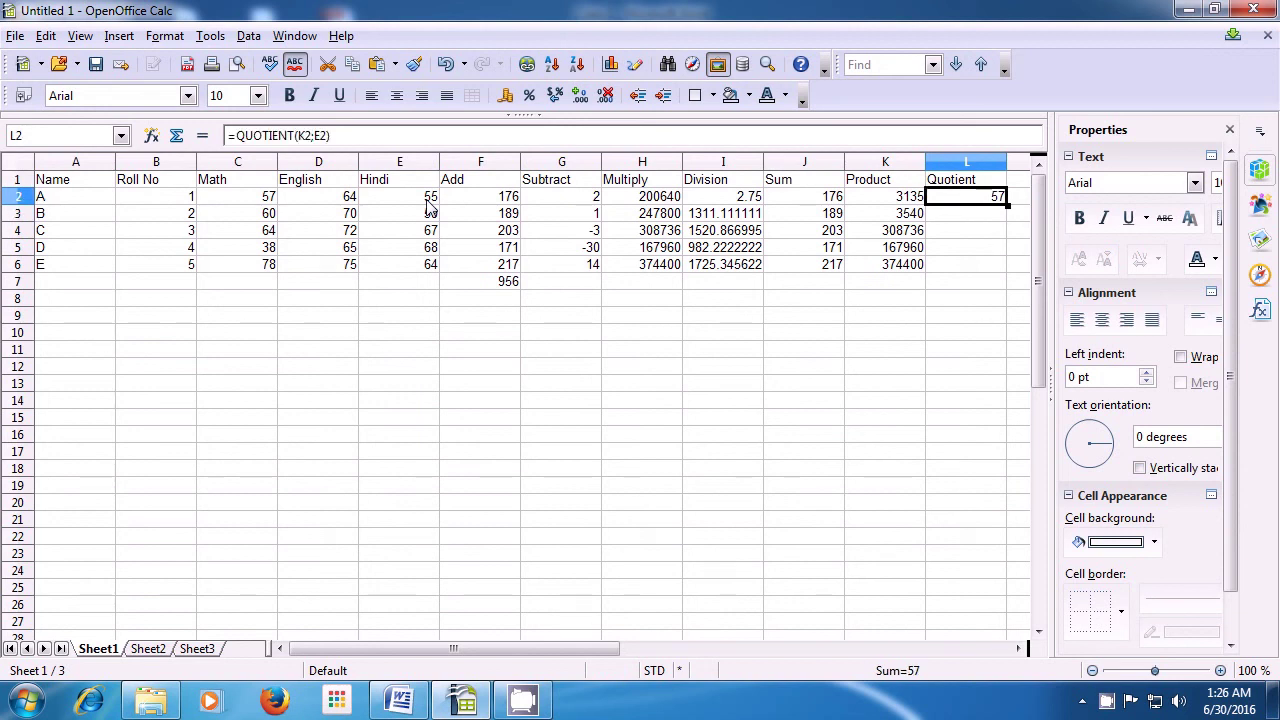
Enter the formula =quotient(H3;C3) in cell L3 to divide the row 3 Multiply value by the Math mark
{"action": "key", "text": "Down"}
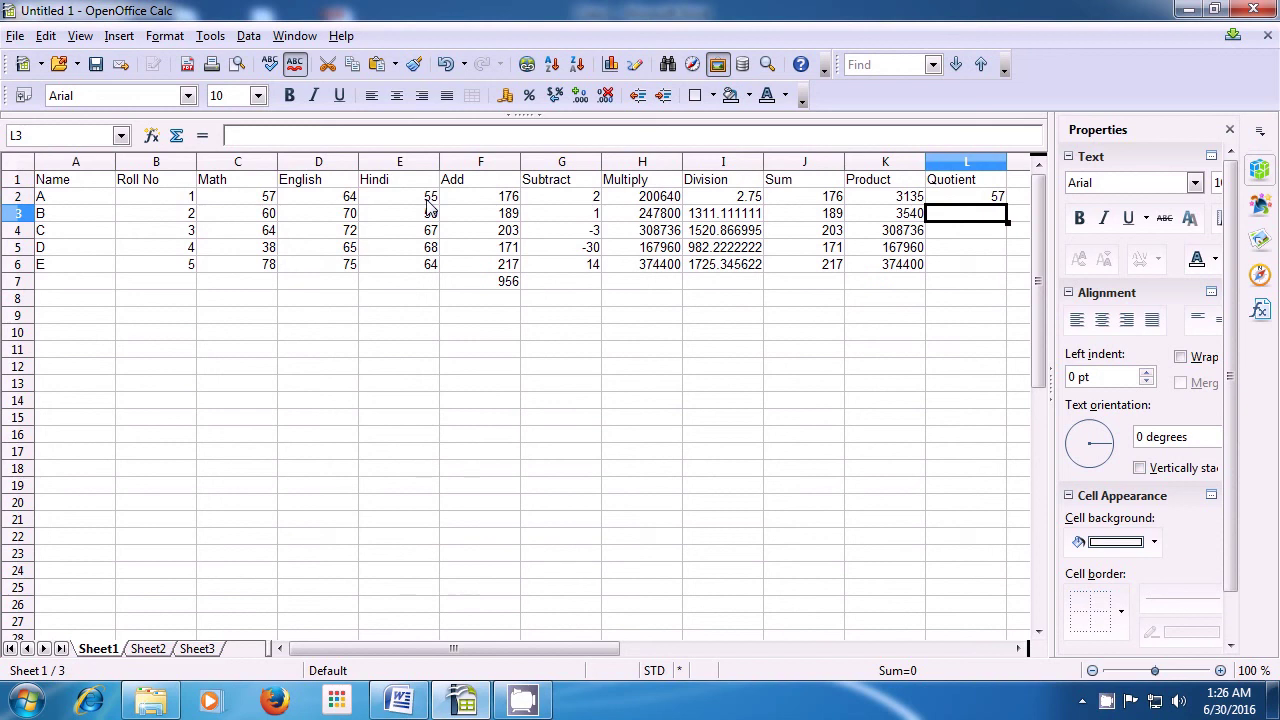
{"action": "type", "text": "="}
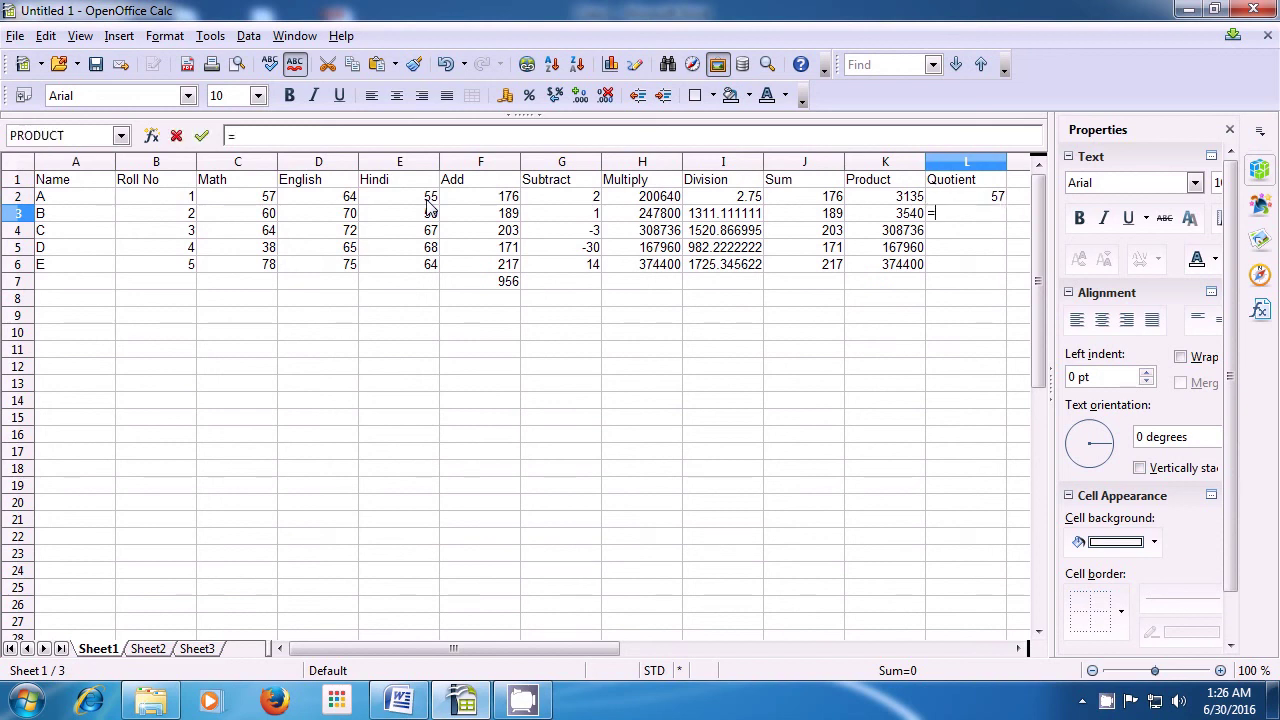
{"action": "type", "text": "quo"}
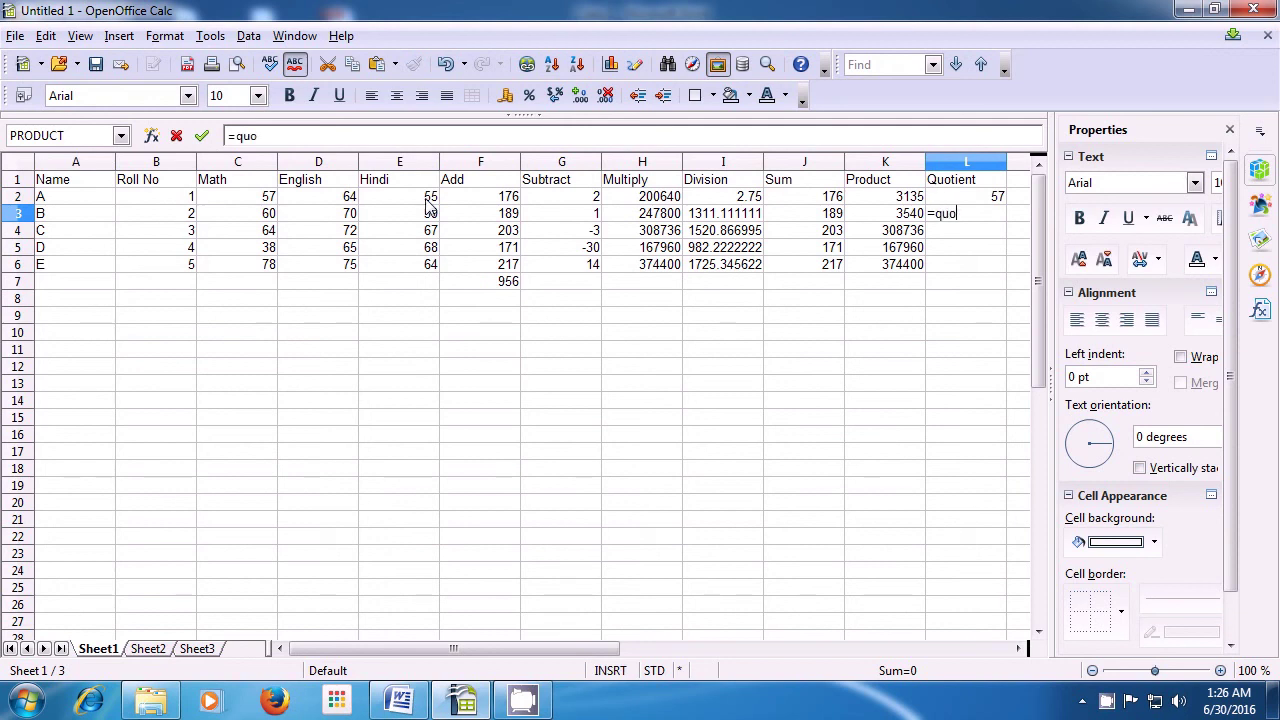
{"action": "type", "text": "tient("}
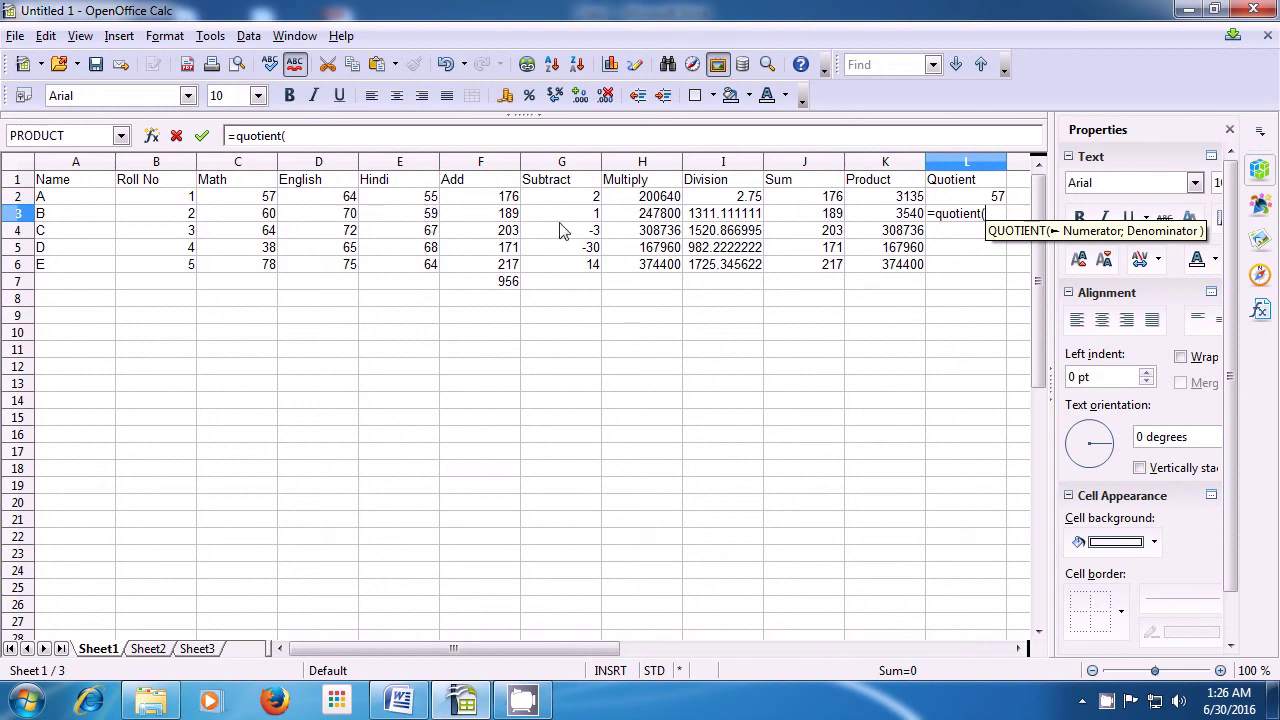
{"action": "left_click", "coordinate": [650, 221]}
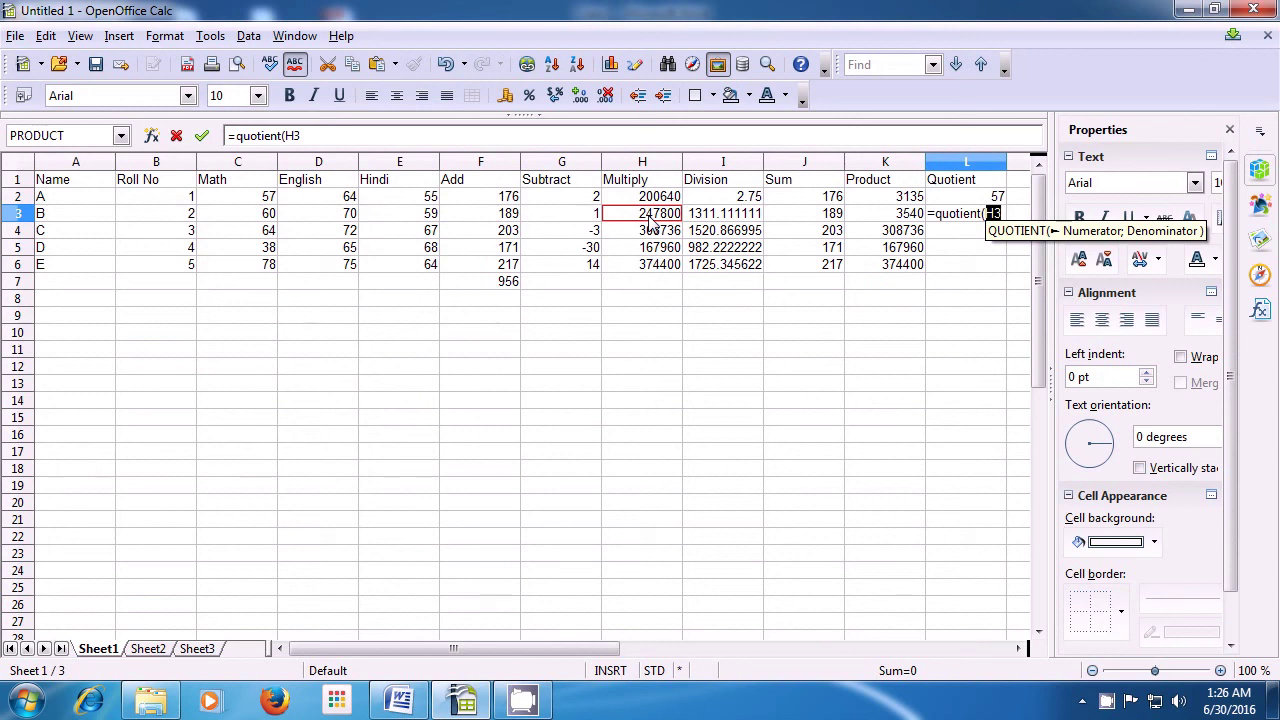
{"action": "type", "text": ";"}
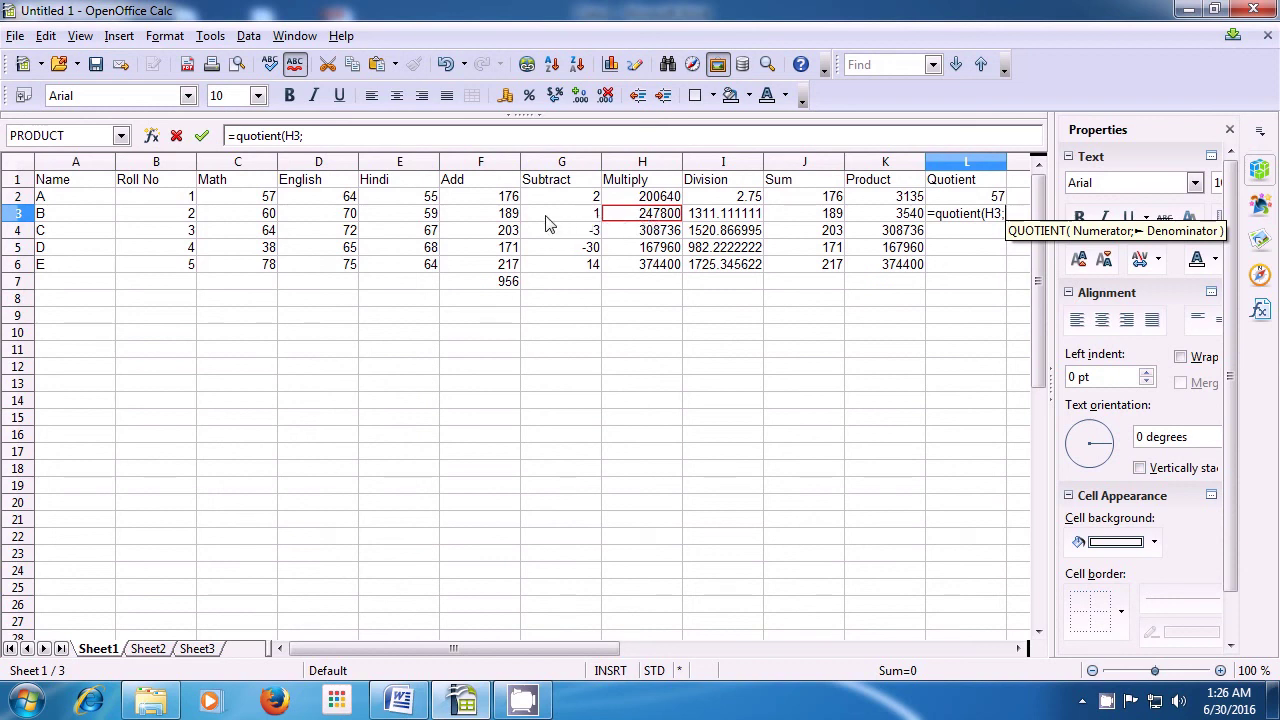
{"action": "left_click", "coordinate": [272, 216]}
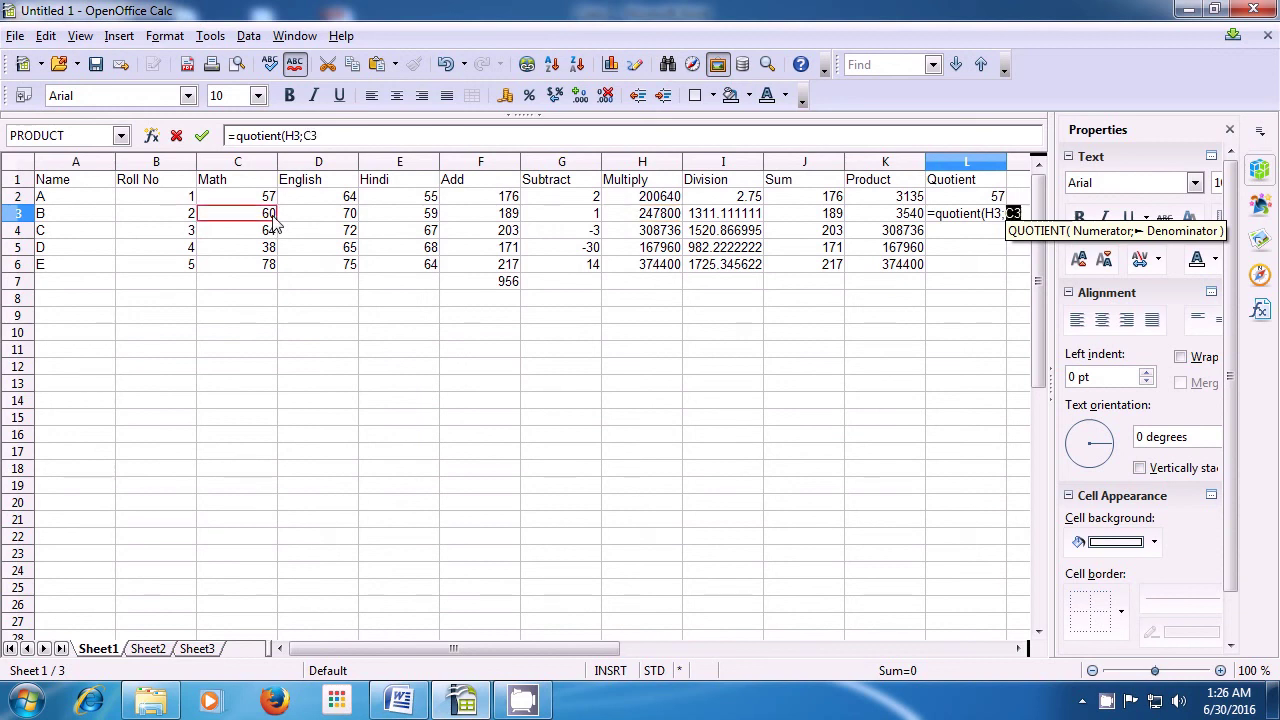
{"action": "type", "text": ")"}
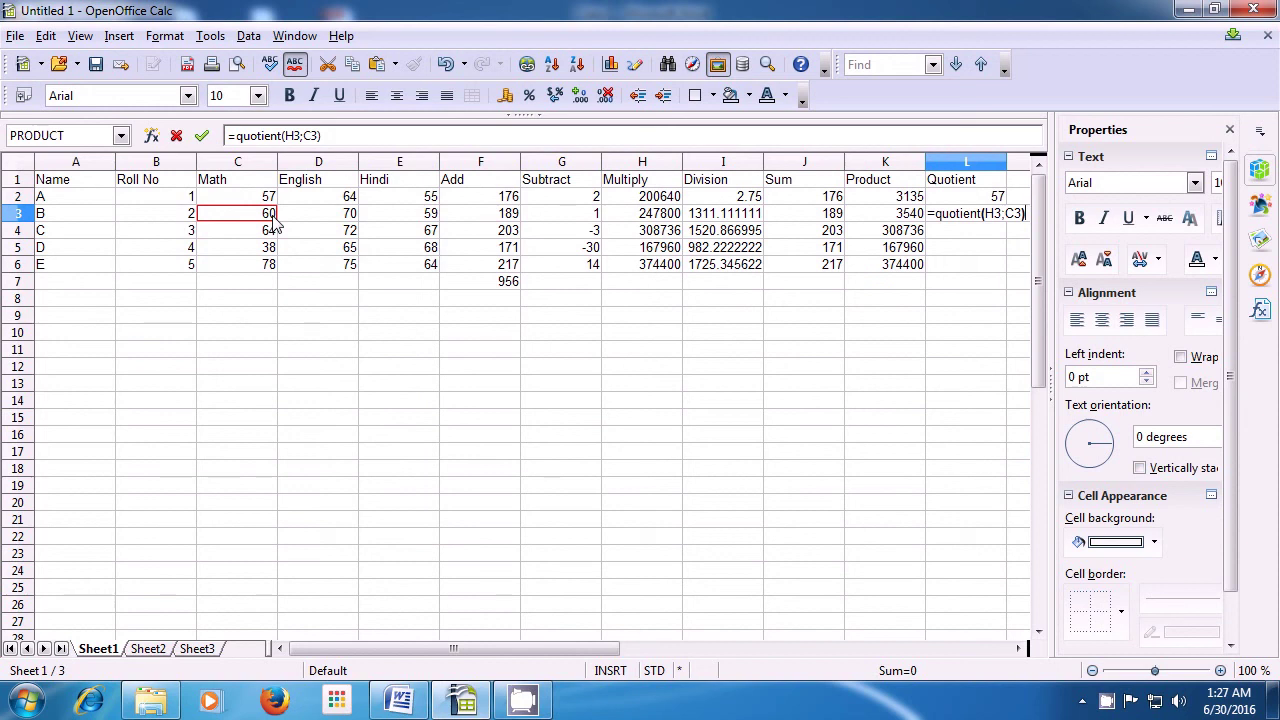
{"action": "key", "text": "Return"}
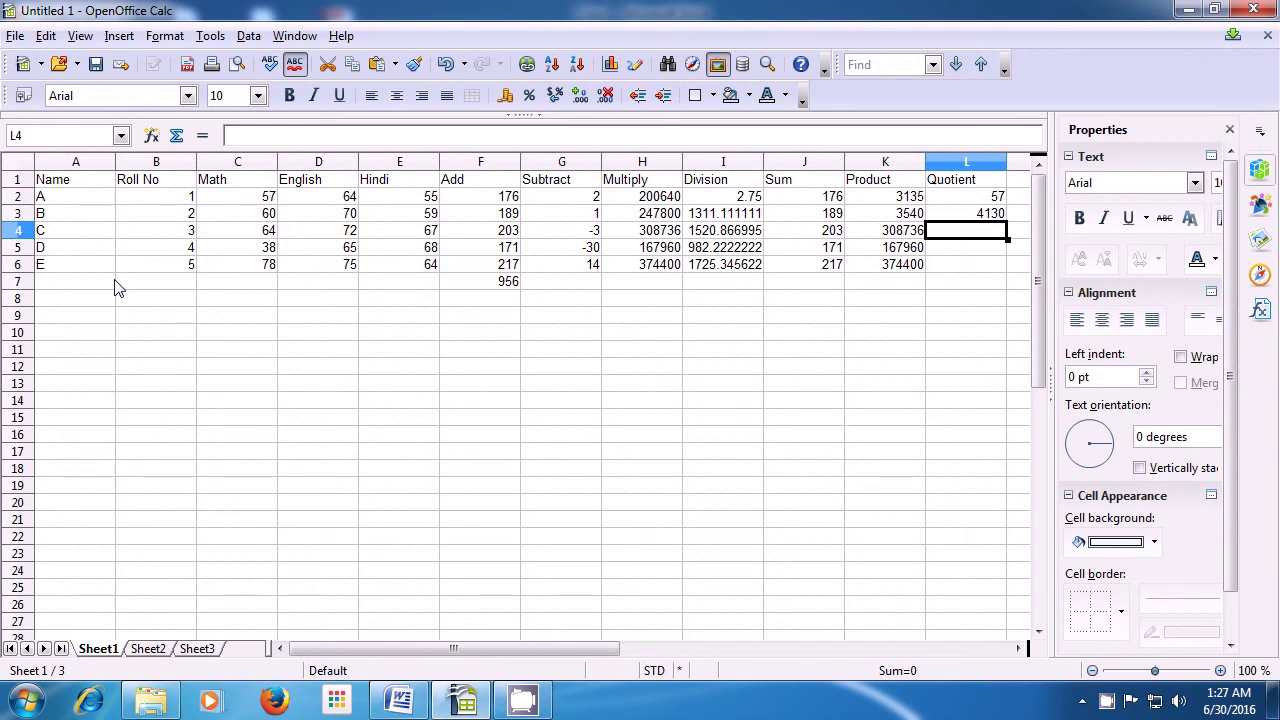
Fill the quotient formula from cell L3 down to L6 for the remaining rows
{"action": "left_click", "coordinate": [952, 215]}
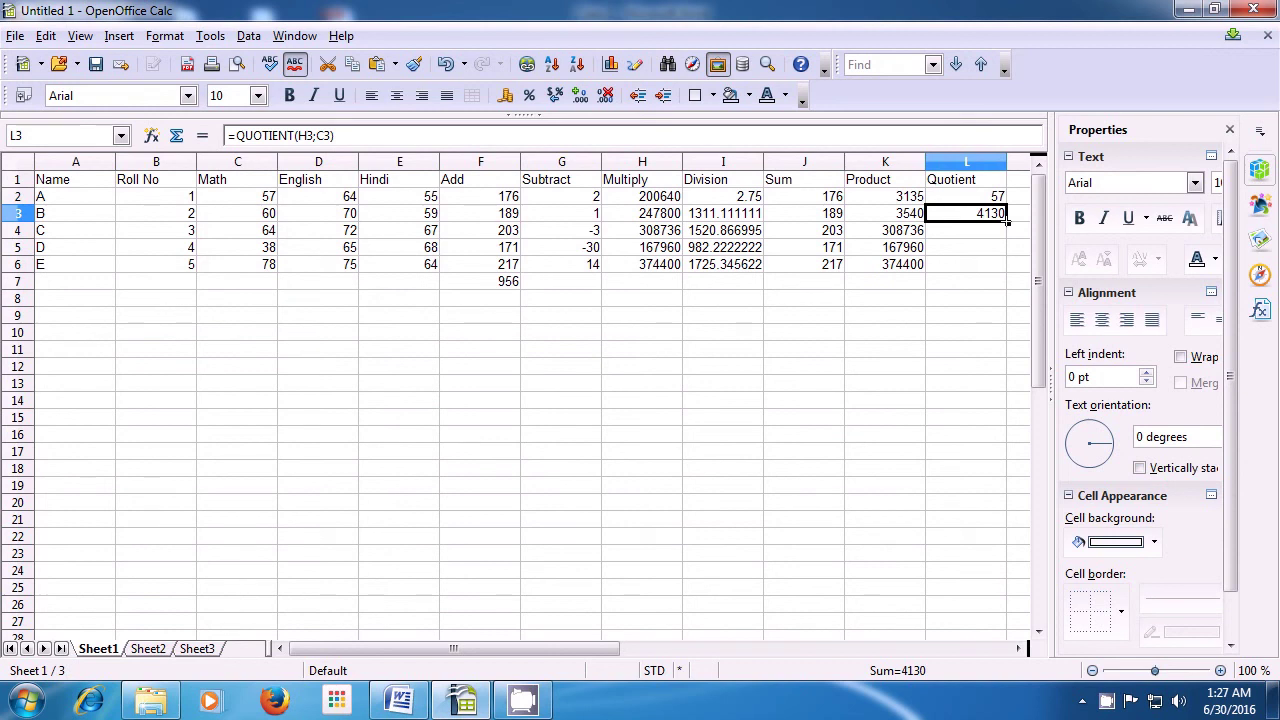
{"action": "left_click_drag", "start_coordinate": [1007, 222], "coordinate": [1007, 265]}
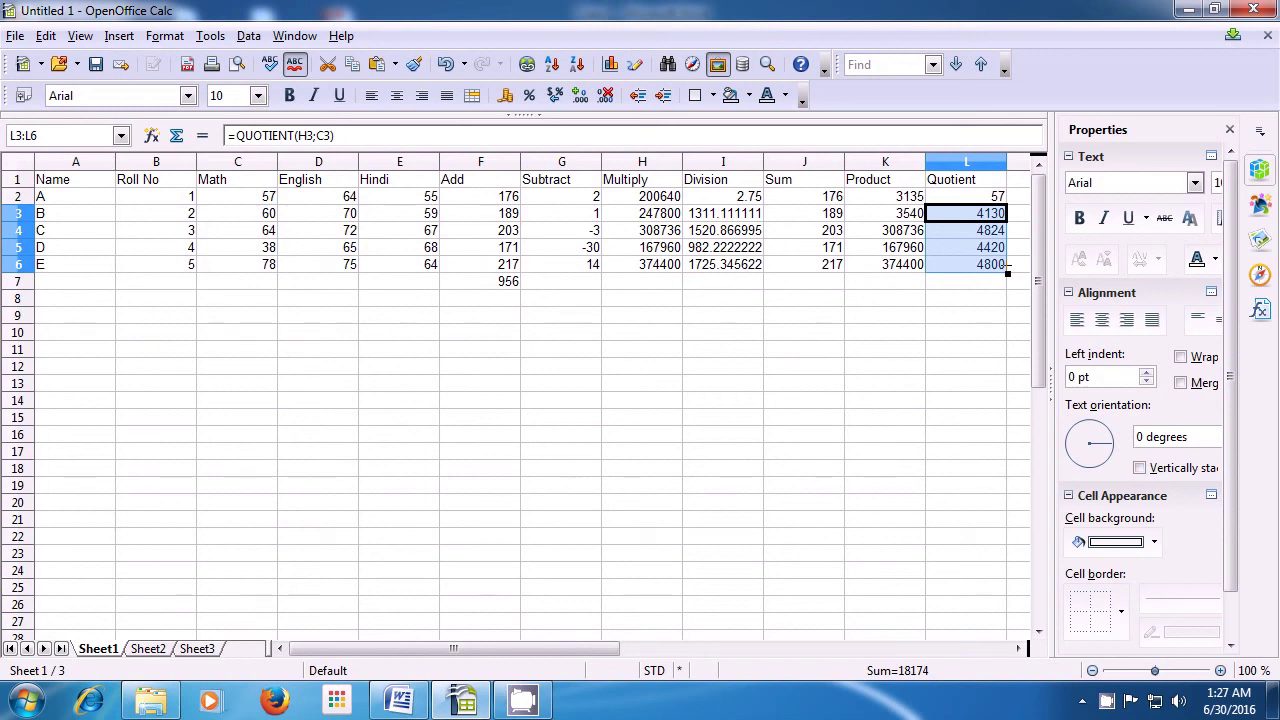
{"action": "left_click", "coordinate": [962, 282]}
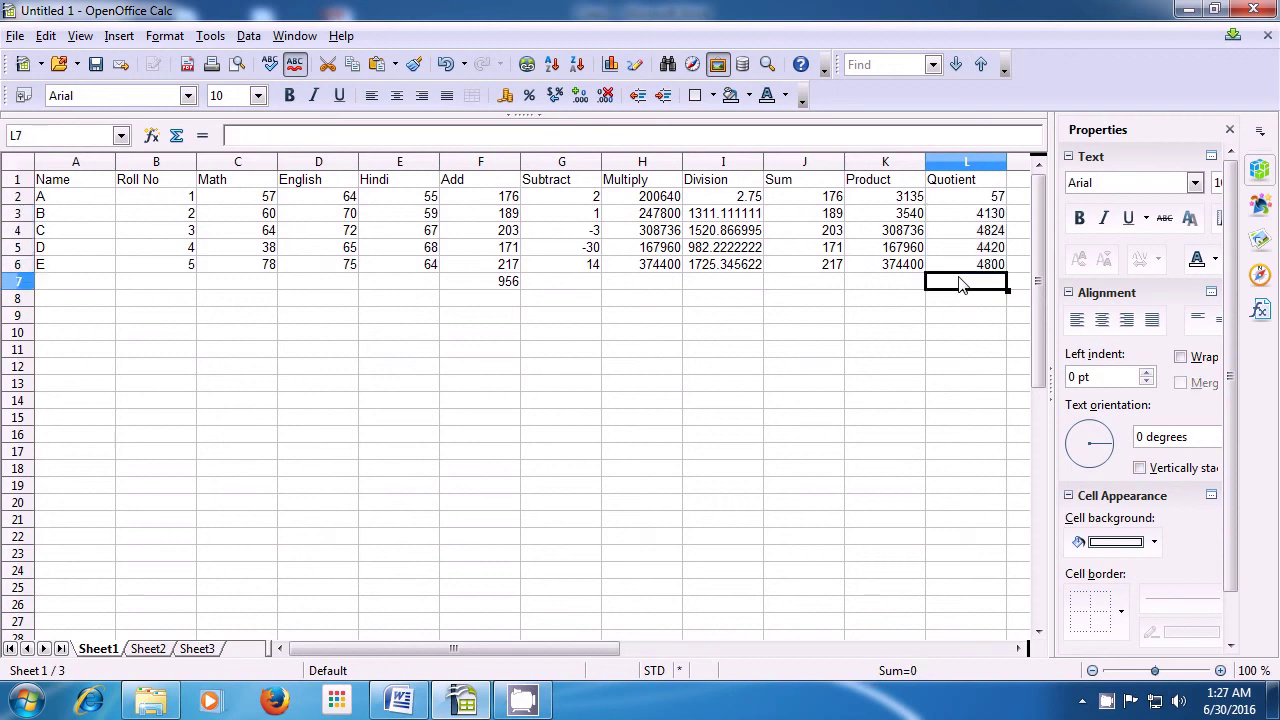